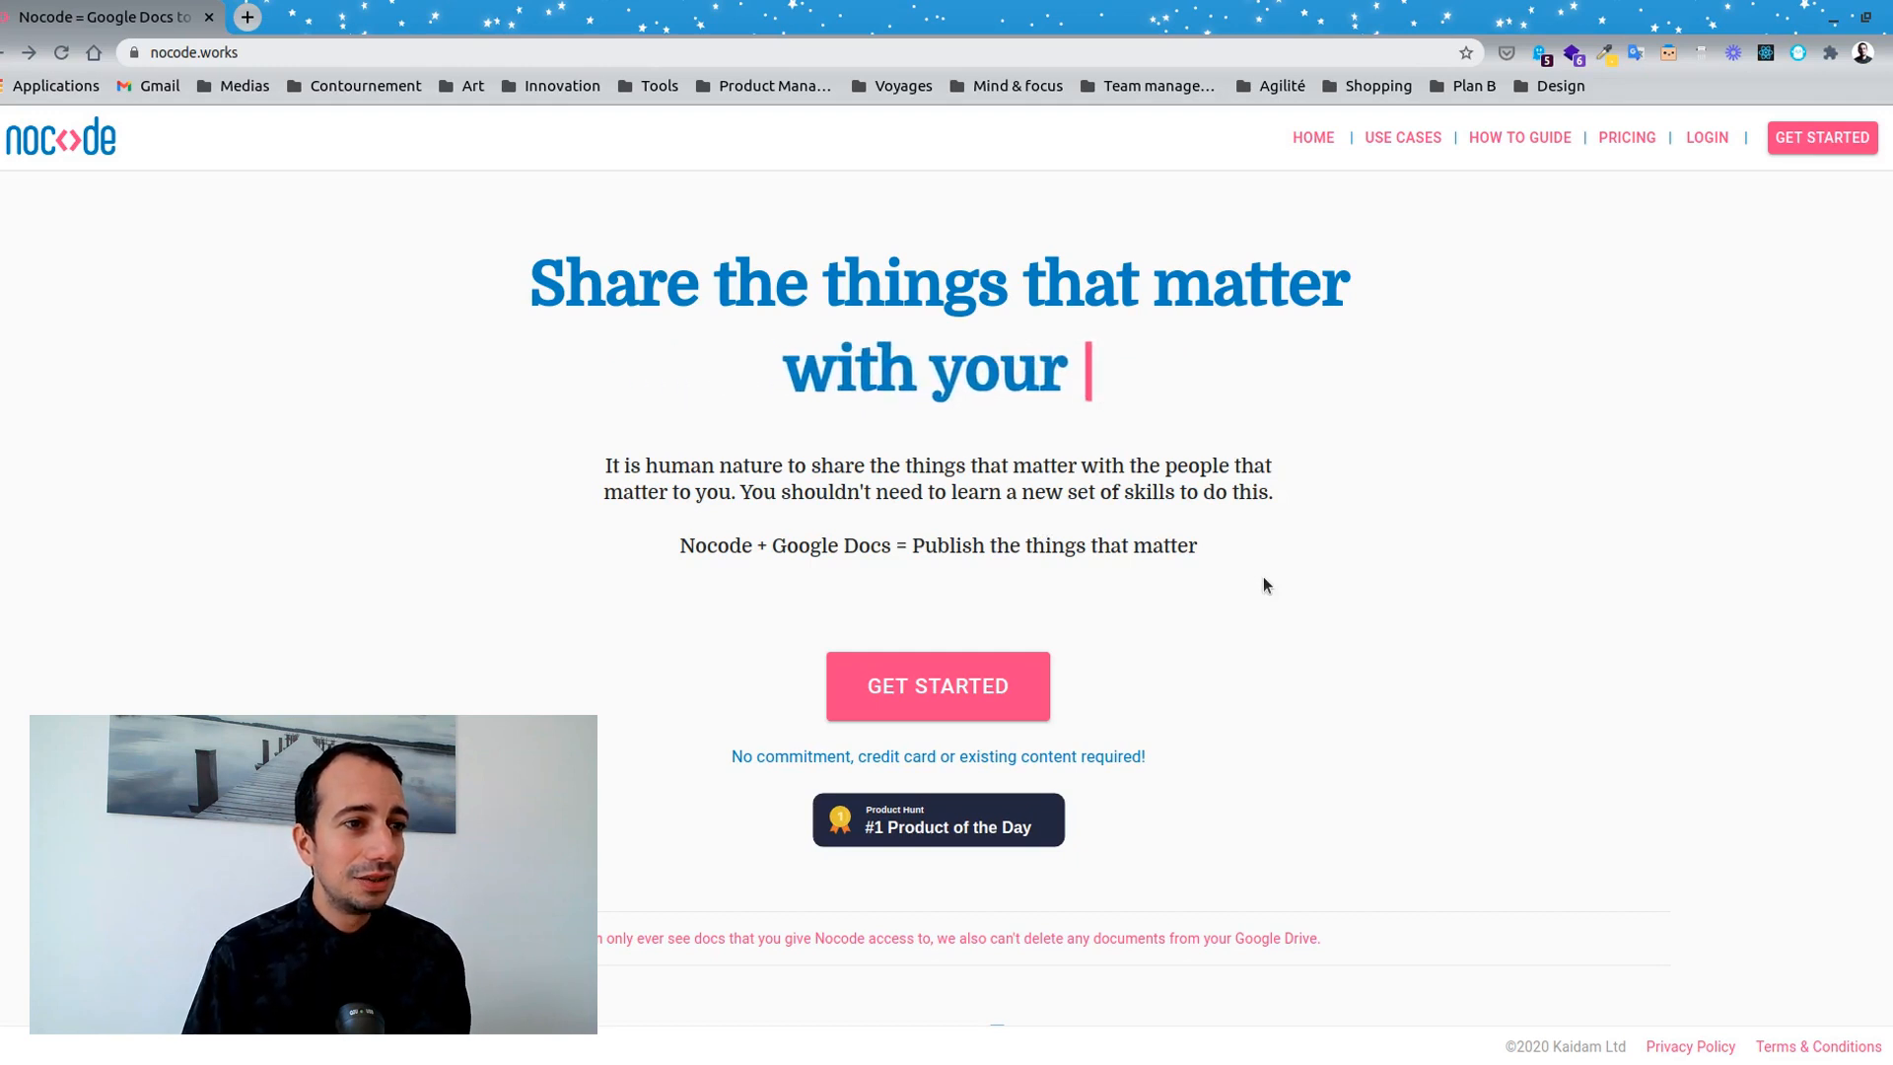
Review the homepage's introduction and compare the Google Document with its published web page using the comparison slider.
scroll(1260, 538, down, 2)
scroll(1198, 519, down, 4)
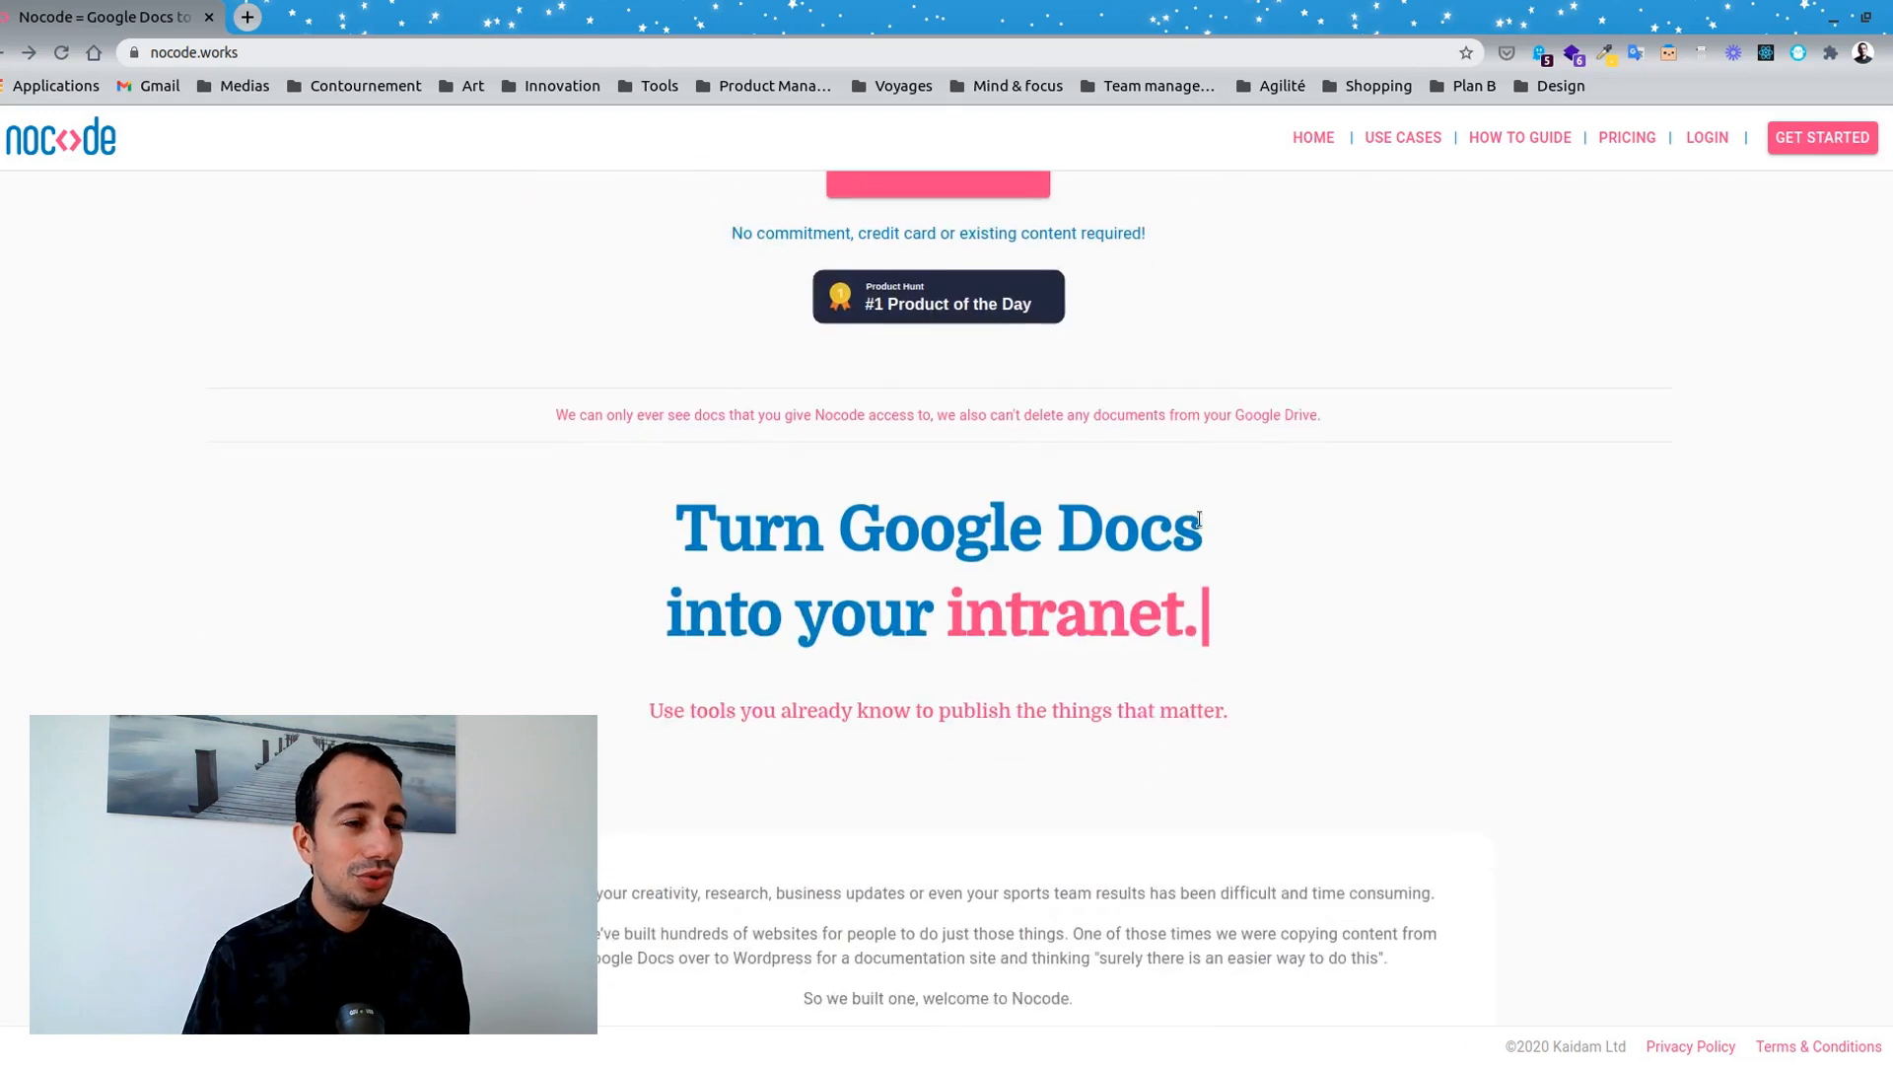
scroll(1281, 513, down, 1)
scroll(1291, 548, down, 10)
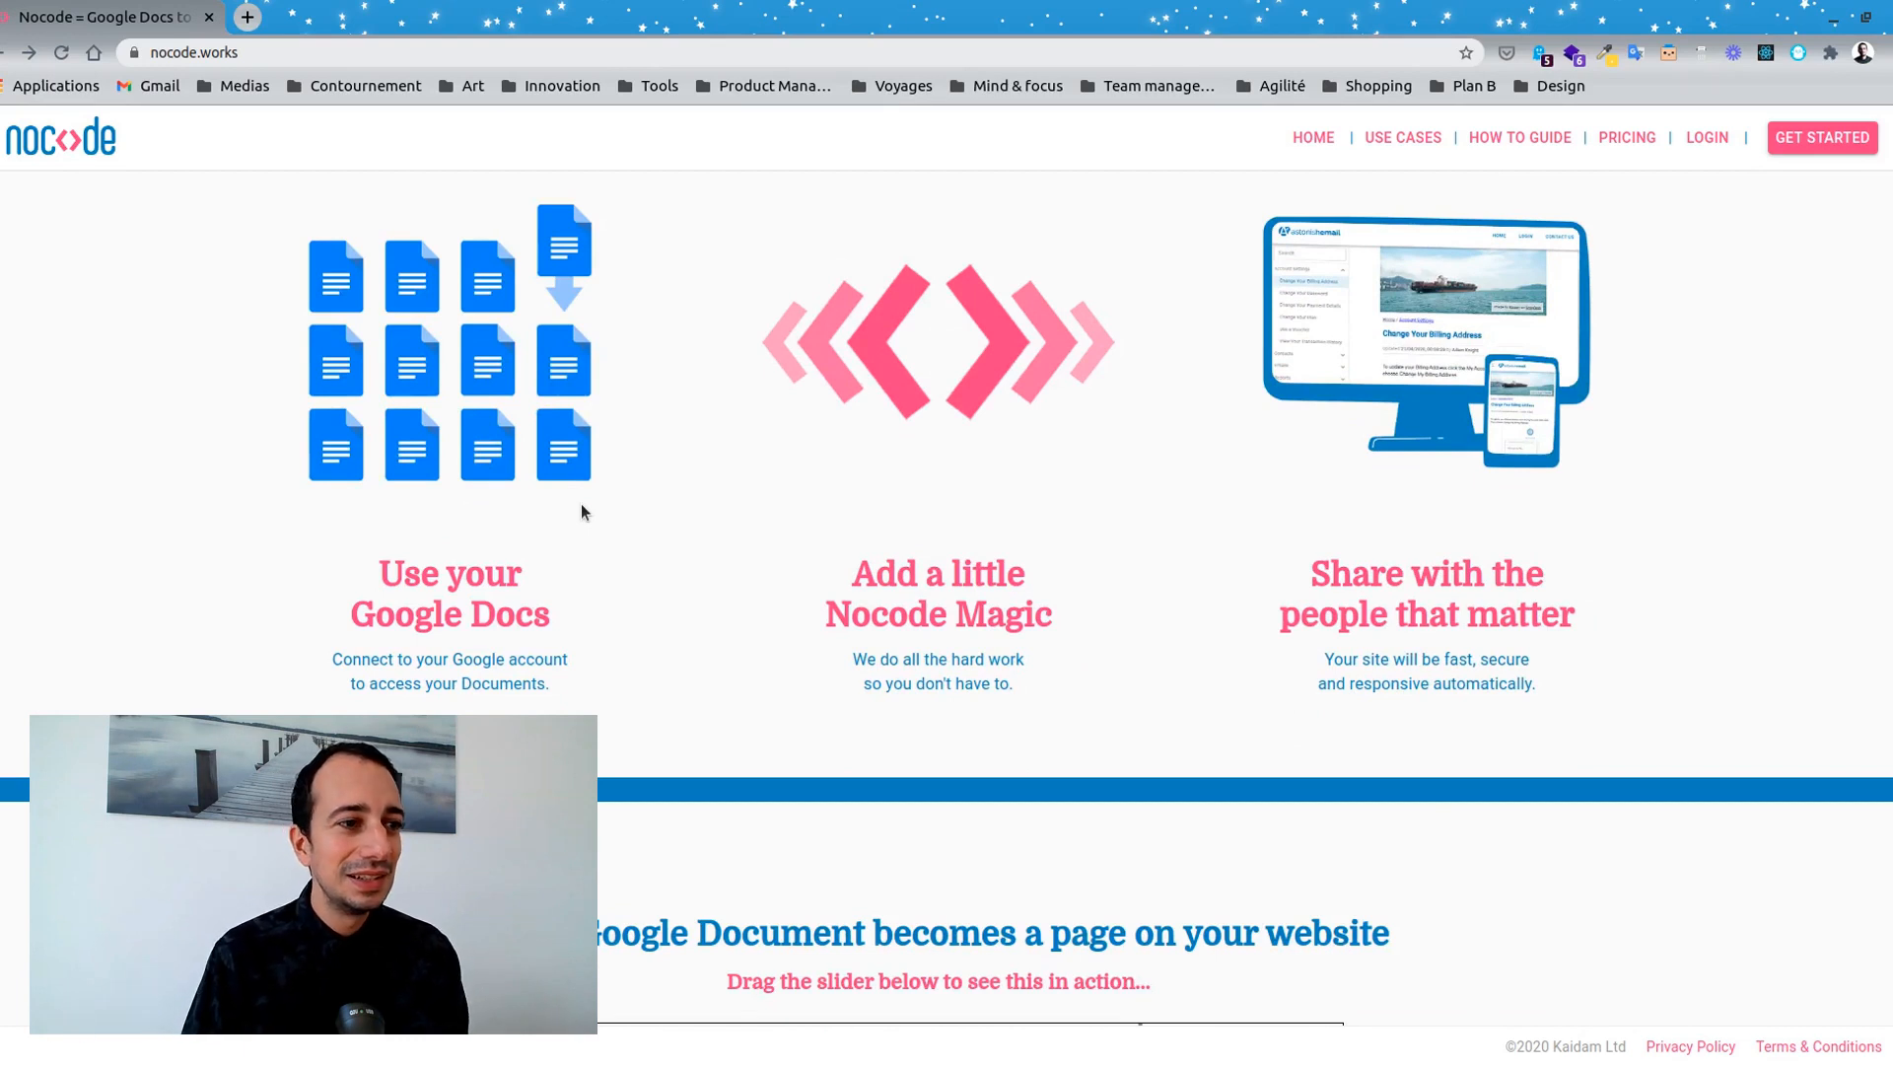
scroll(566, 588, down, 5)
scroll(335, 591, down, 3)
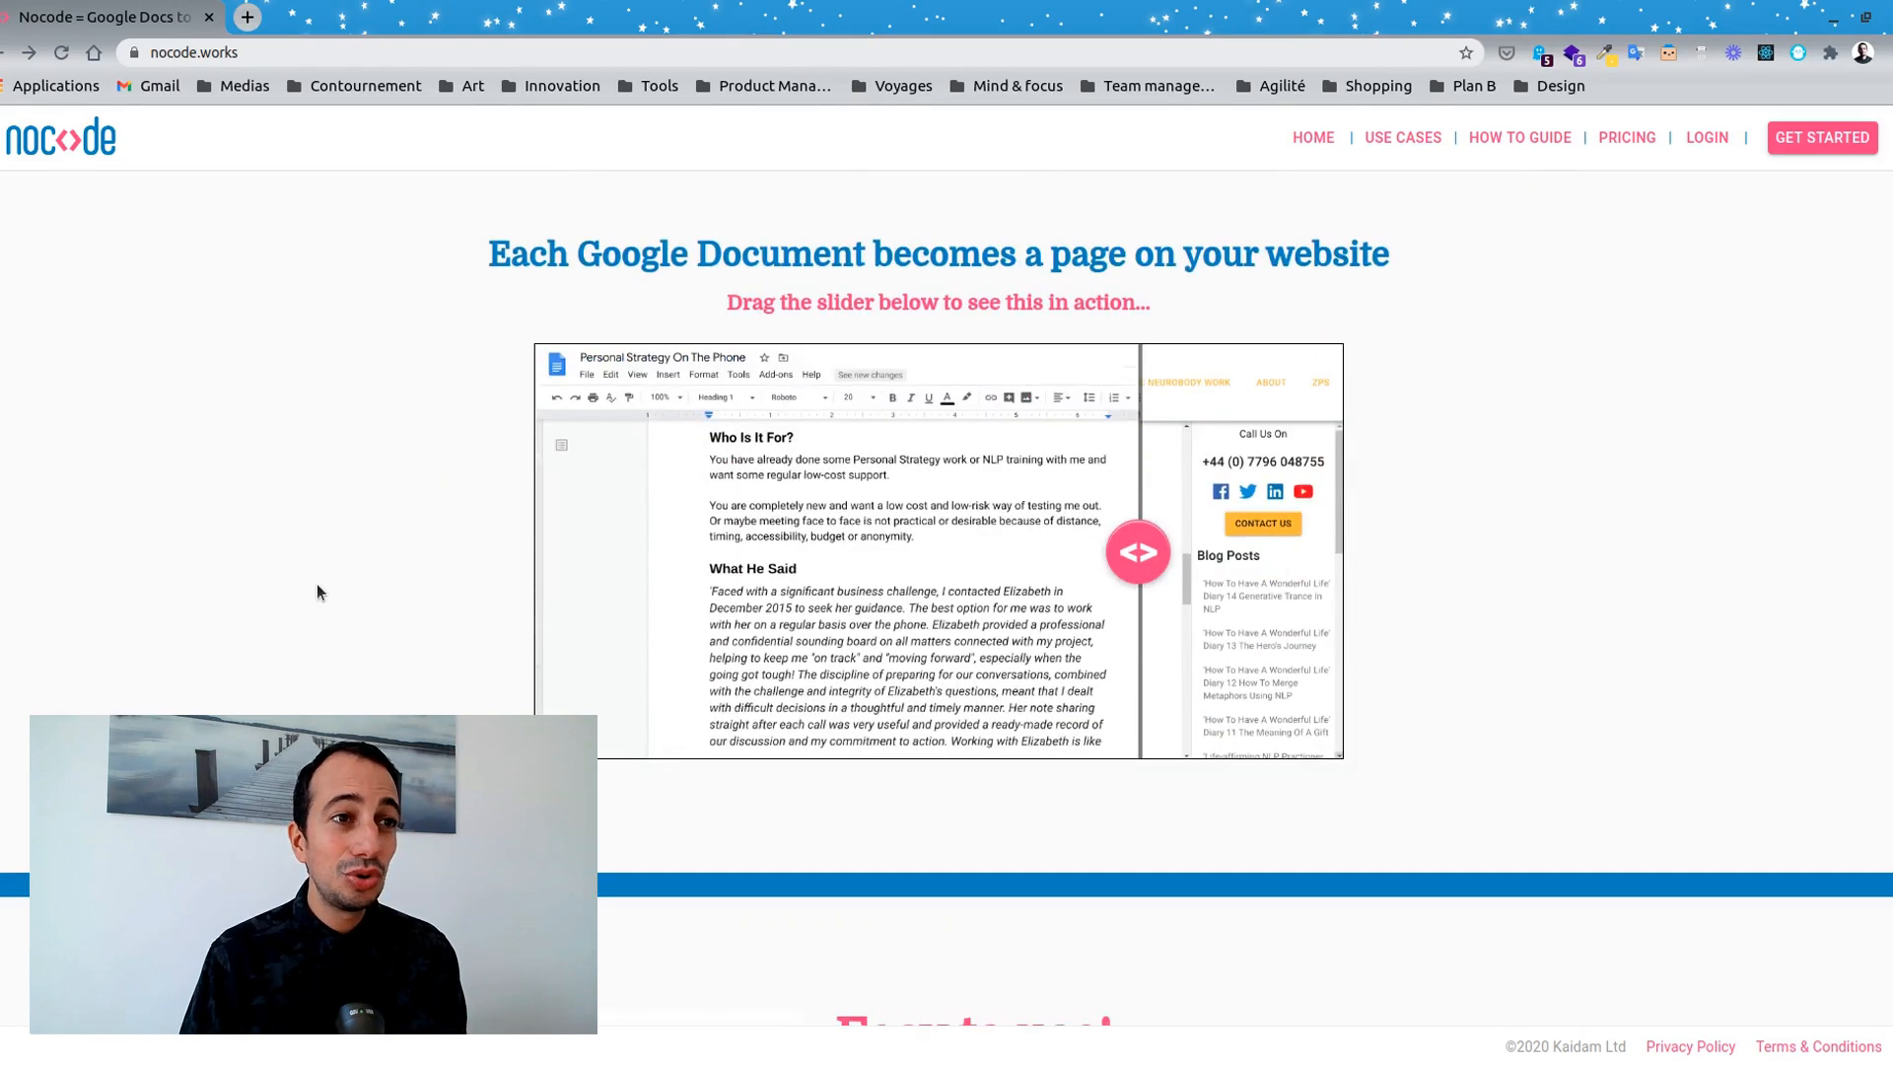
drag(1140, 534, 1325, 579)
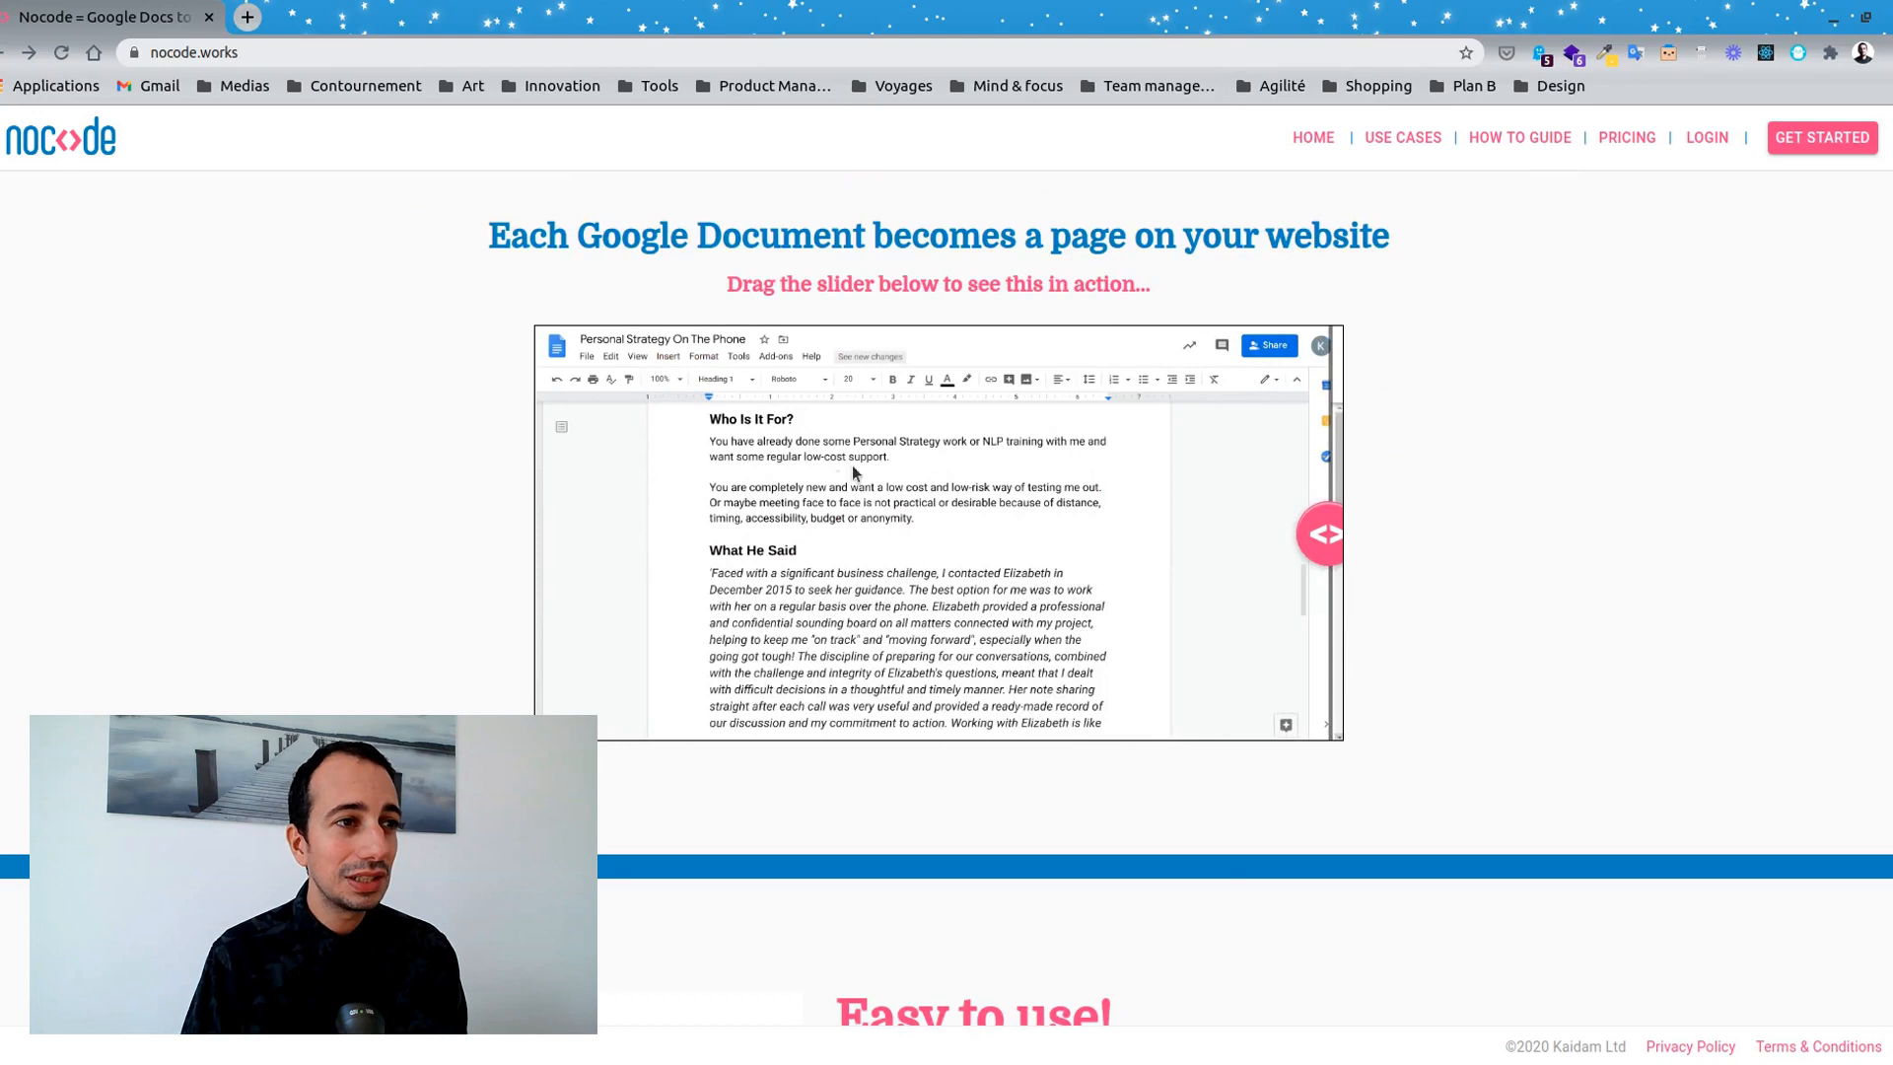
drag(995, 532, 475, 524)
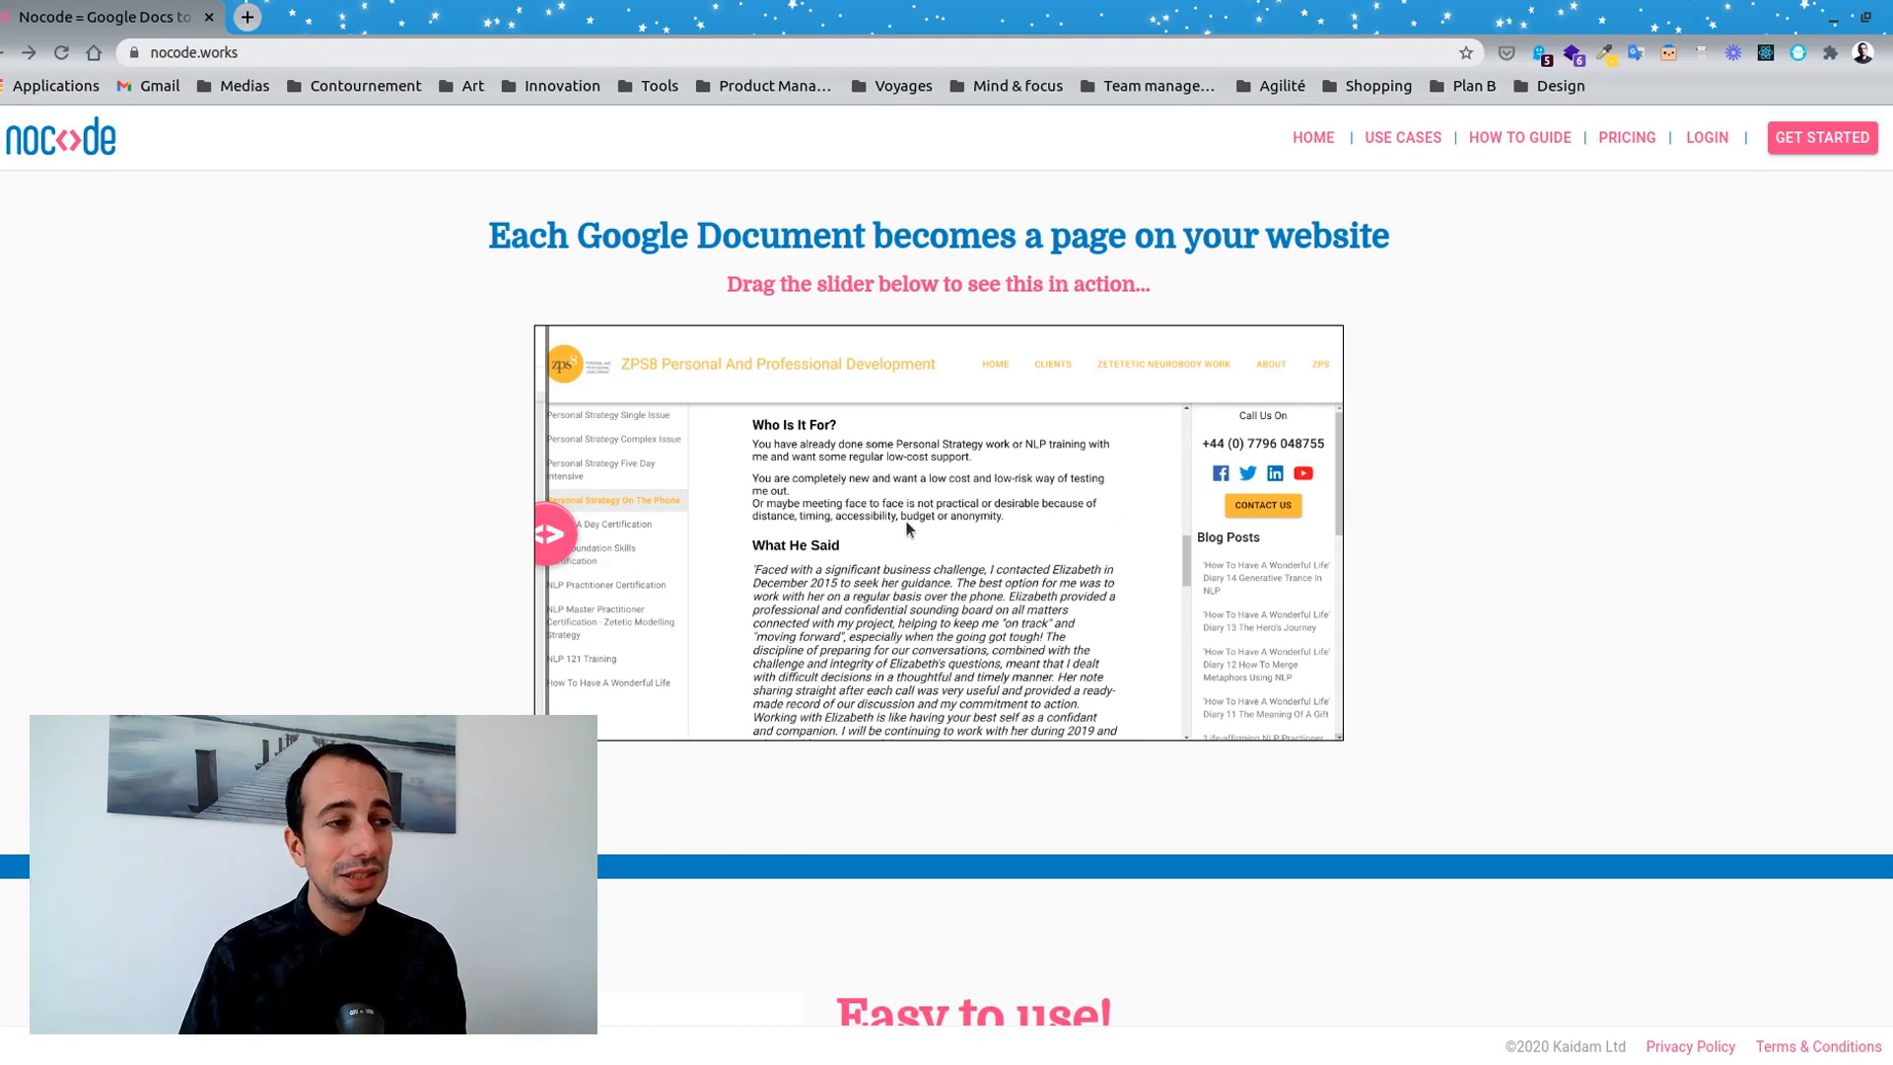
drag(570, 545, 1145, 555)
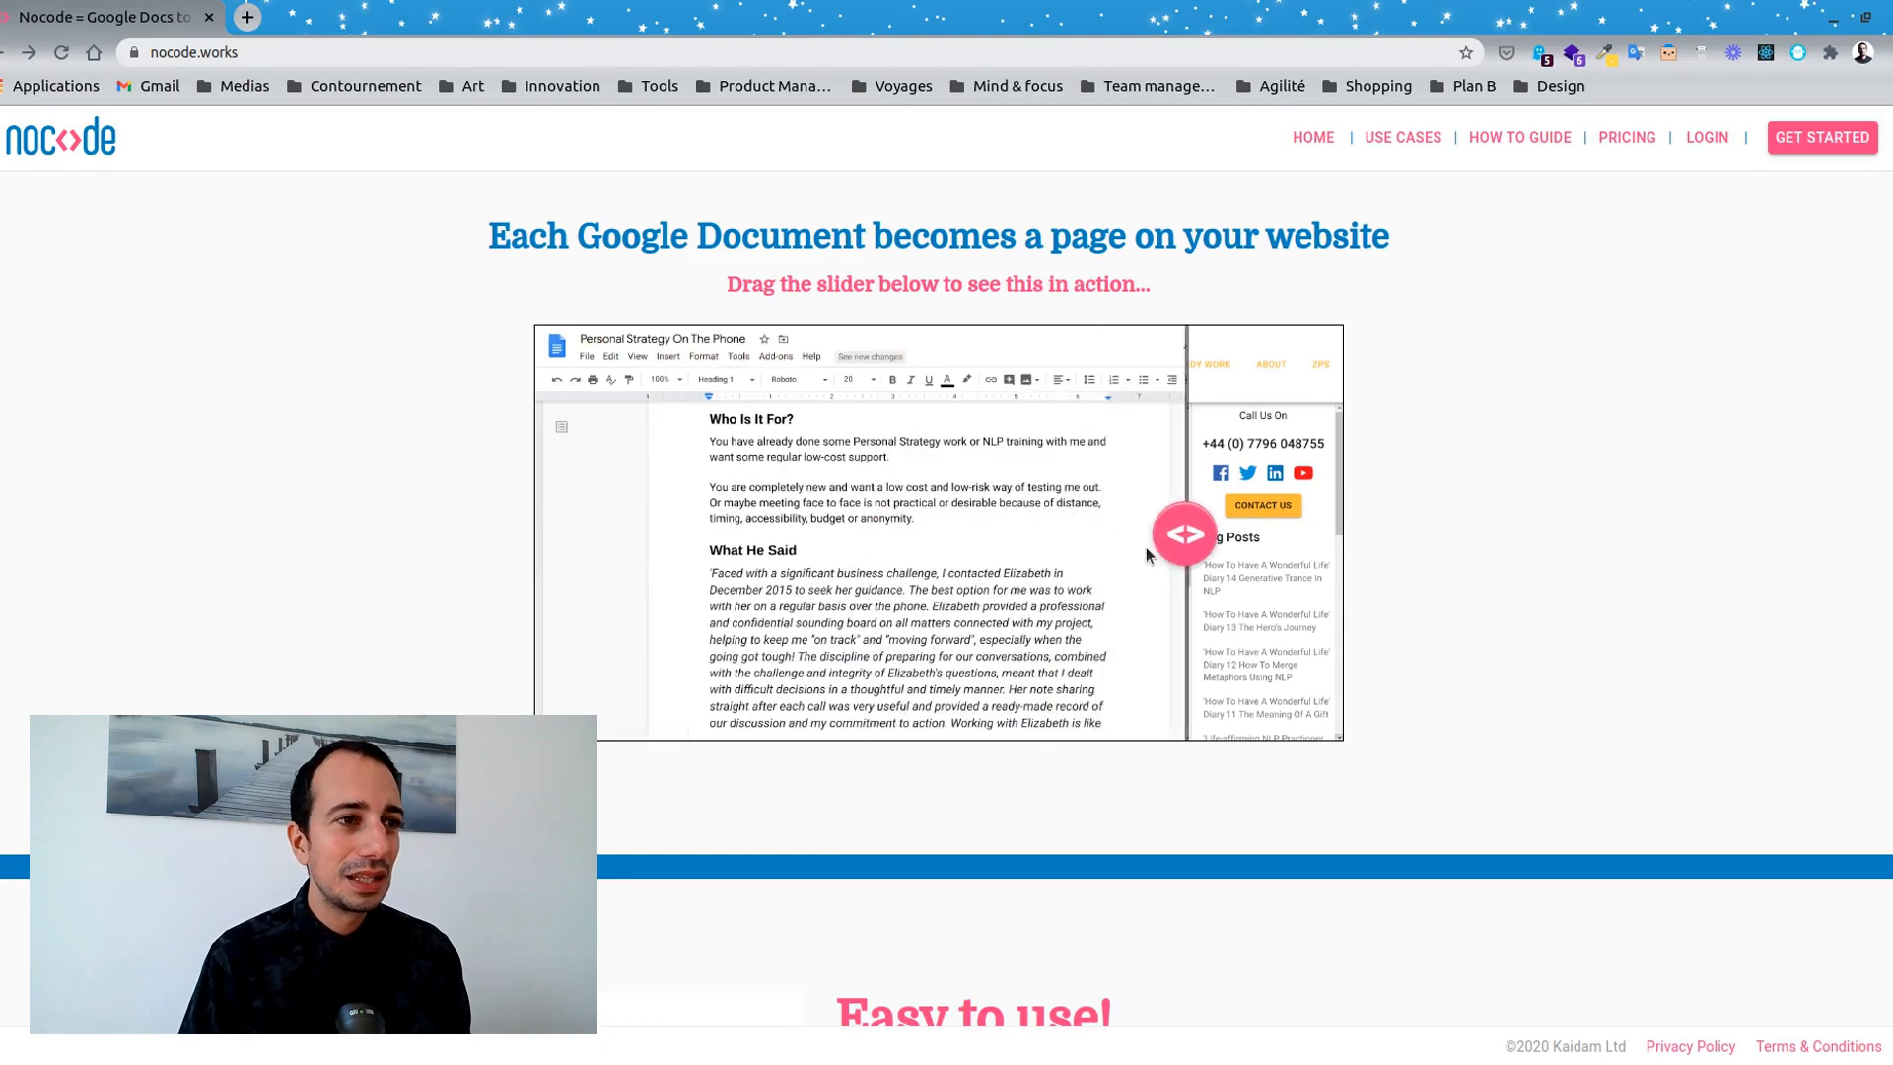
Skim the remaining homepage sections, including the customer testimonial and hosting explanation, and return to the page's beginning.
scroll(1146, 555, down, 12)
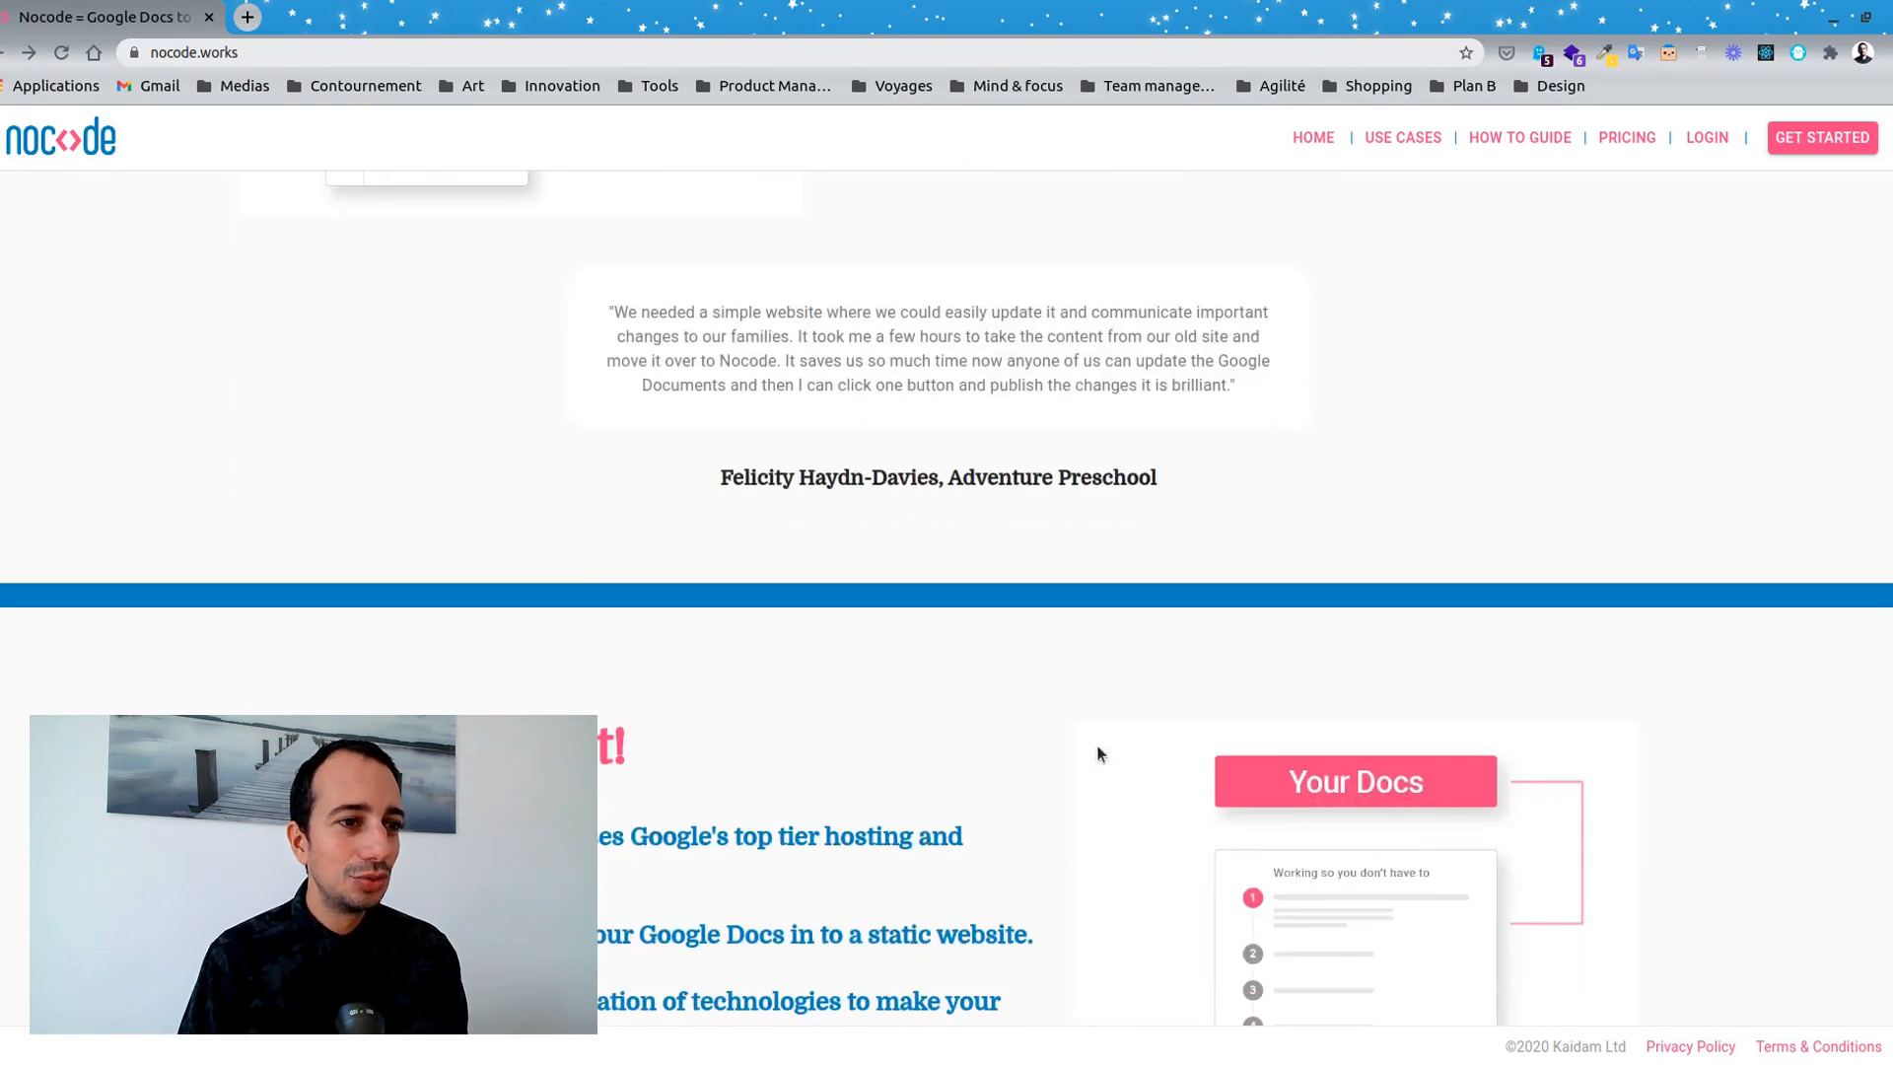
scroll(1098, 753, down, 9)
scroll(1335, 203, up, 15)
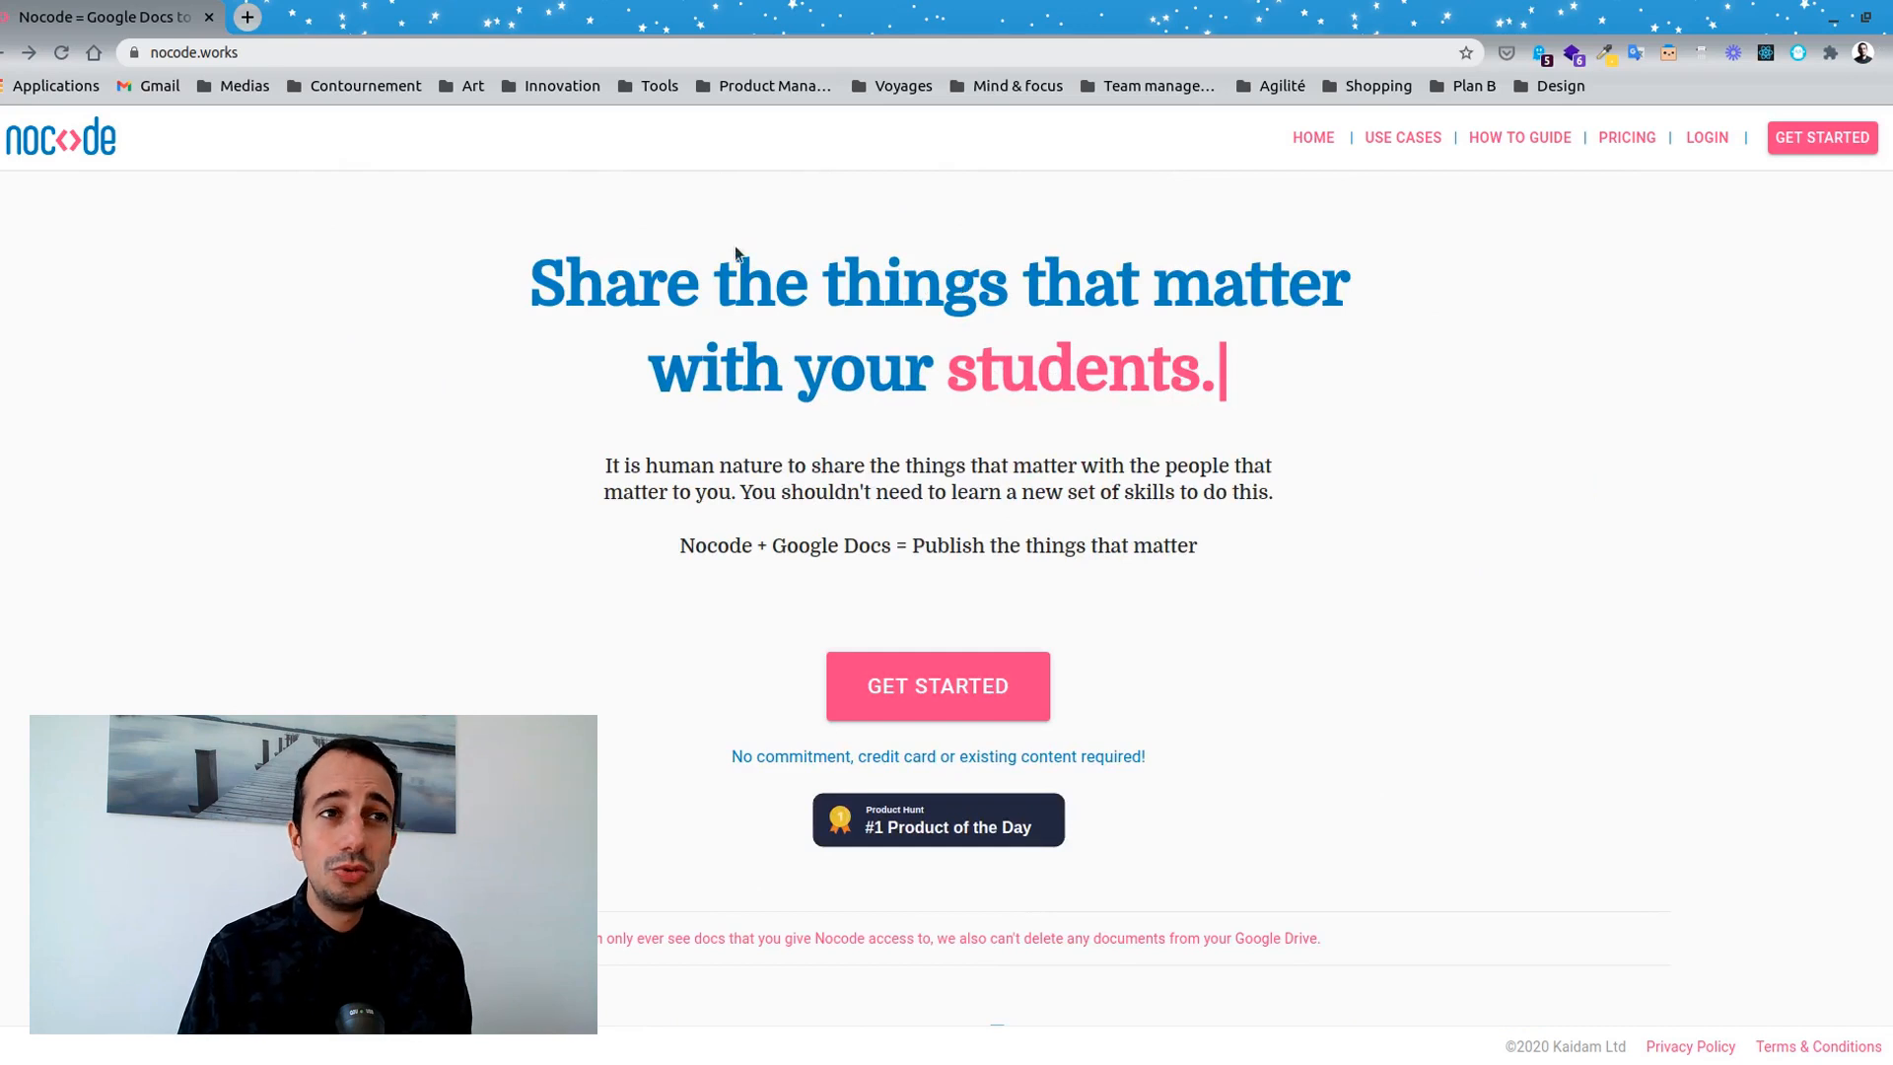
Open the Blogs use case page and read through how blog publishing from Google Docs is presented.
click(1380, 140)
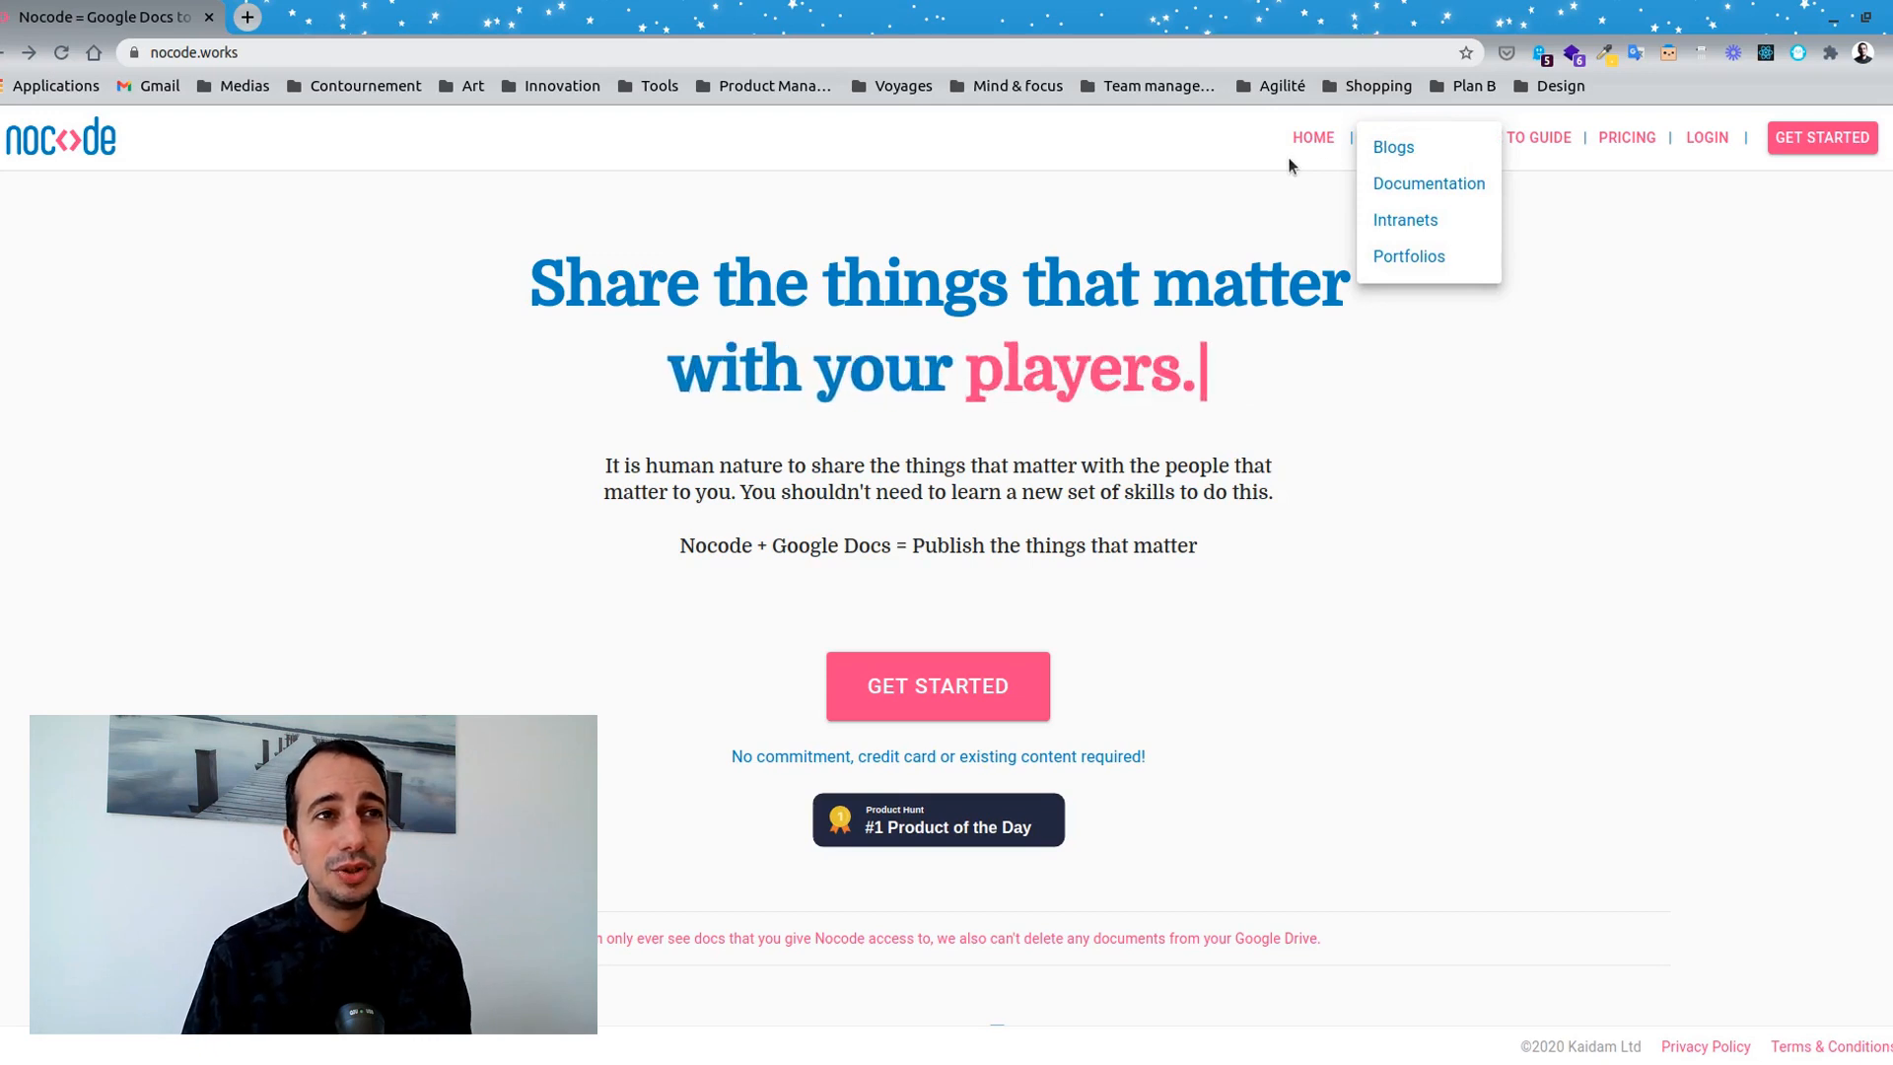
click(1404, 154)
scroll(880, 414, down, 2)
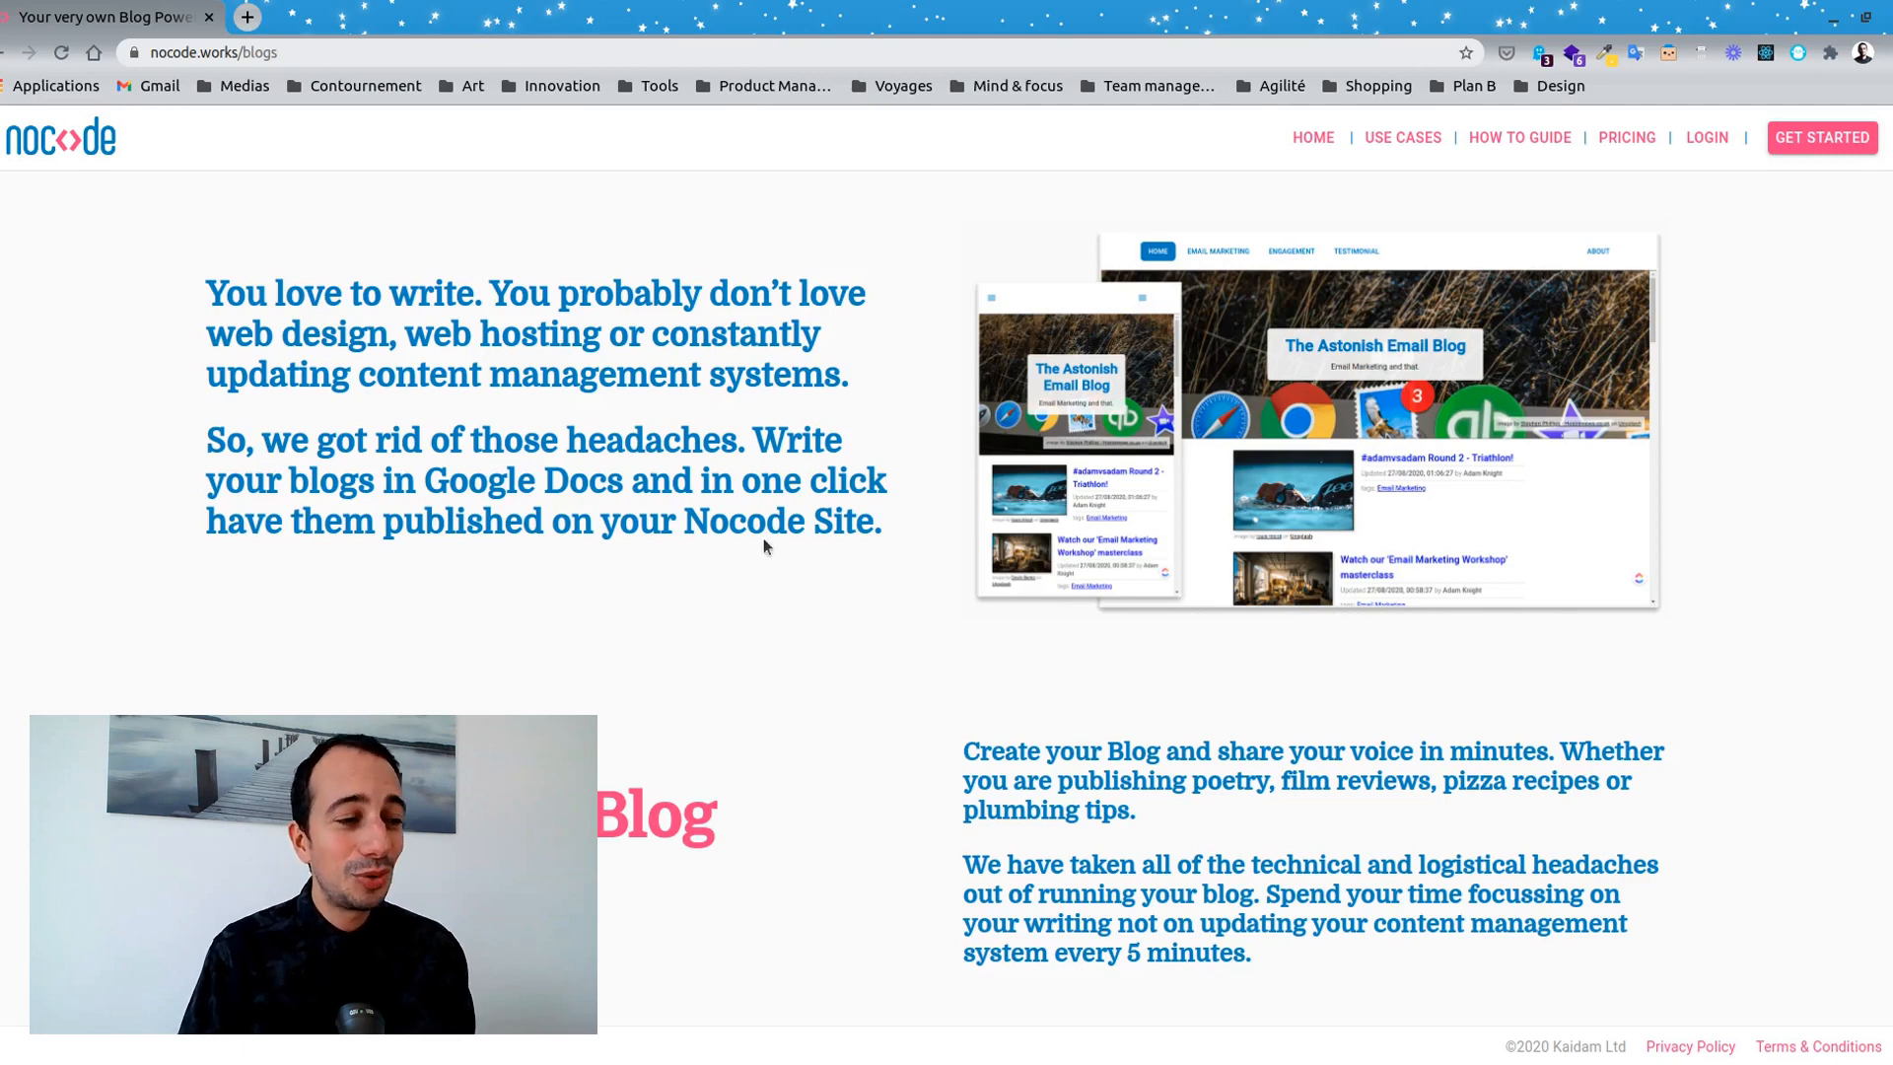
scroll(804, 459, down, 4)
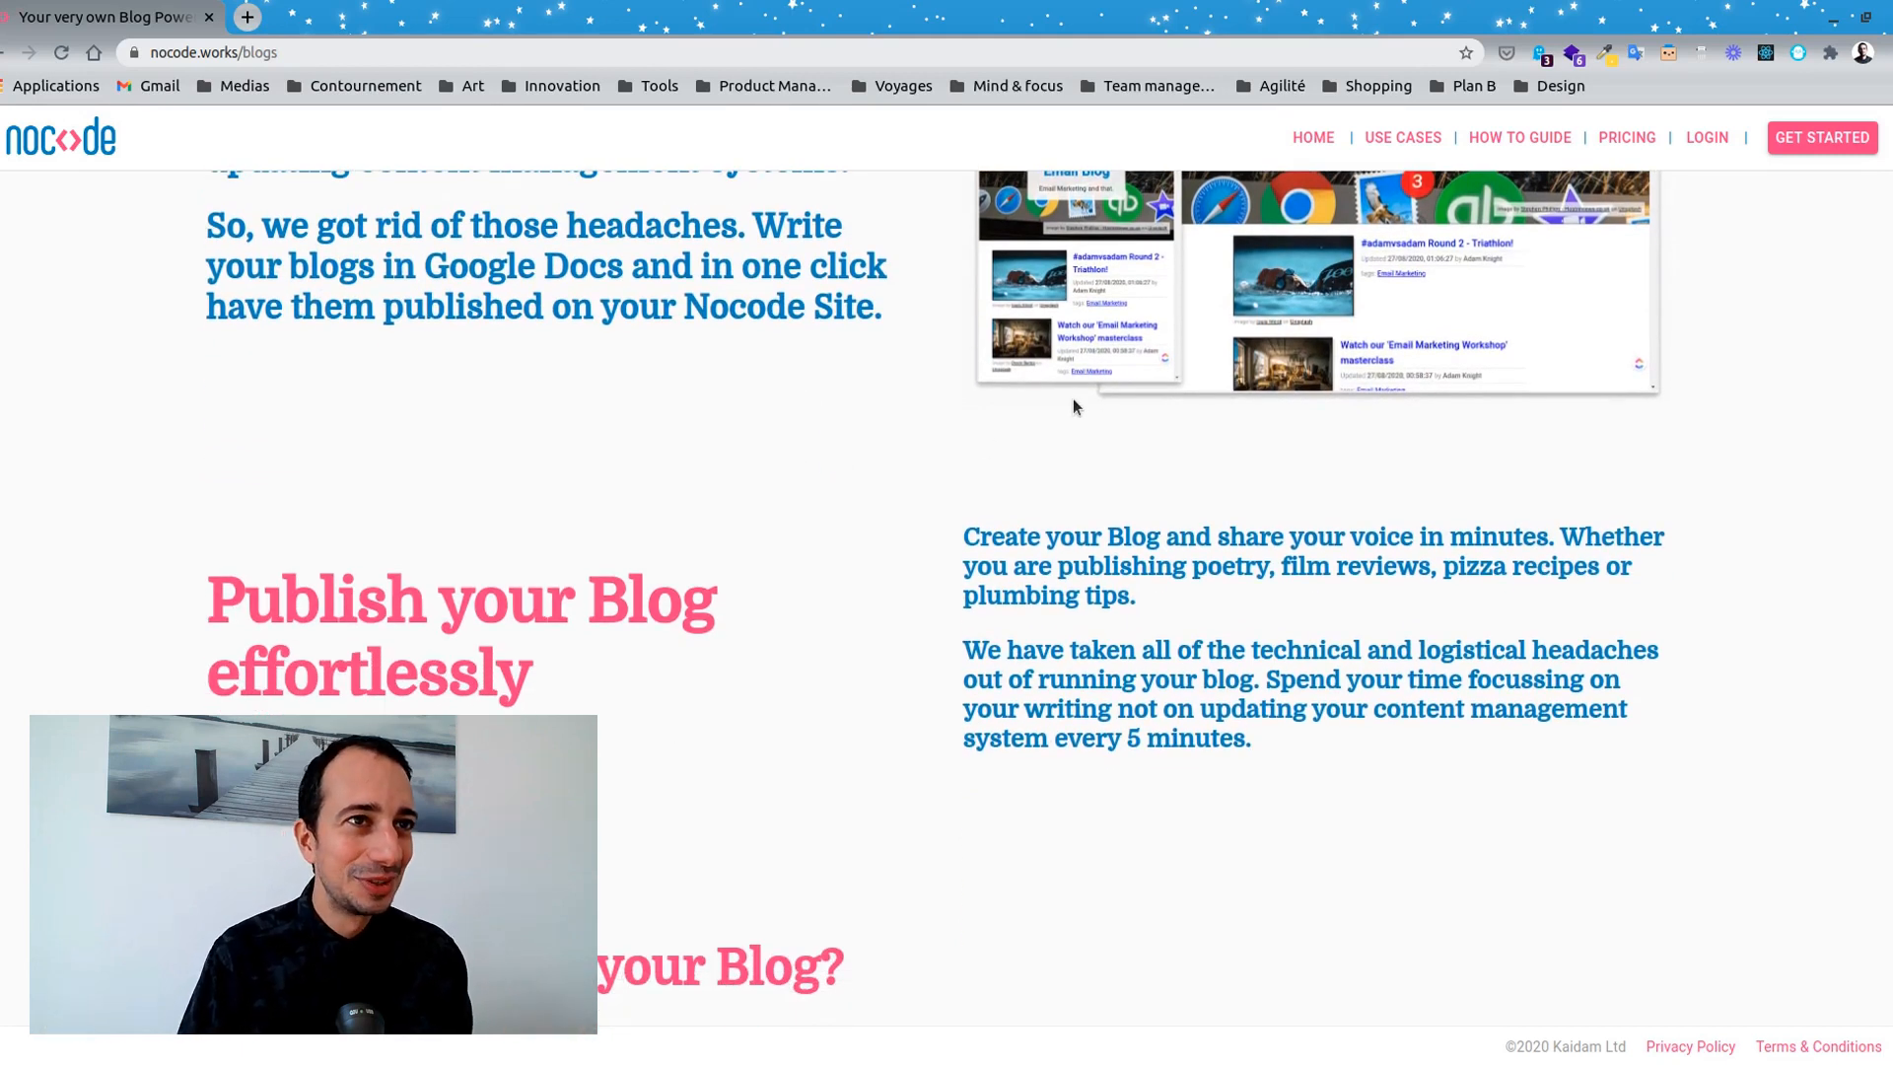
Open the Documentation use case page and read its description and example site.
mouse_move(1396, 139)
click(1426, 180)
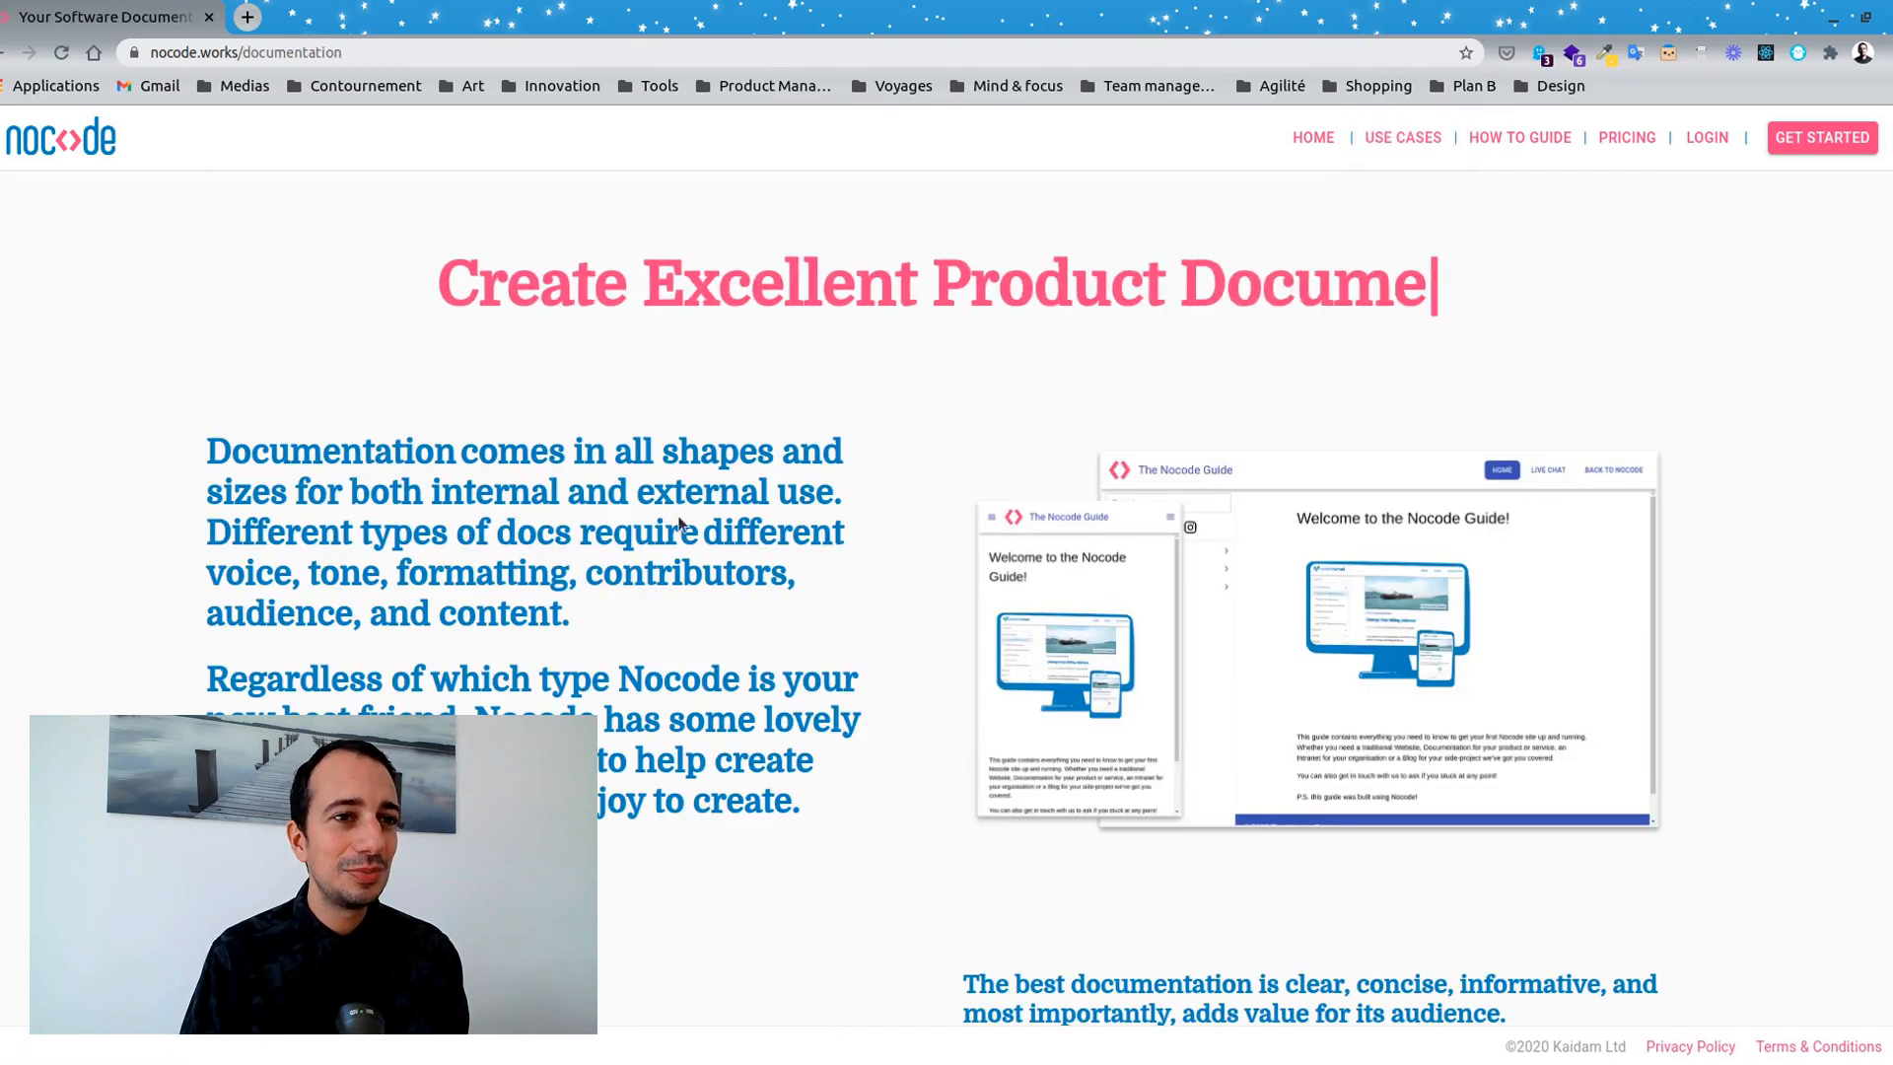
scroll(885, 463, down, 1)
scroll(885, 463, down, 2)
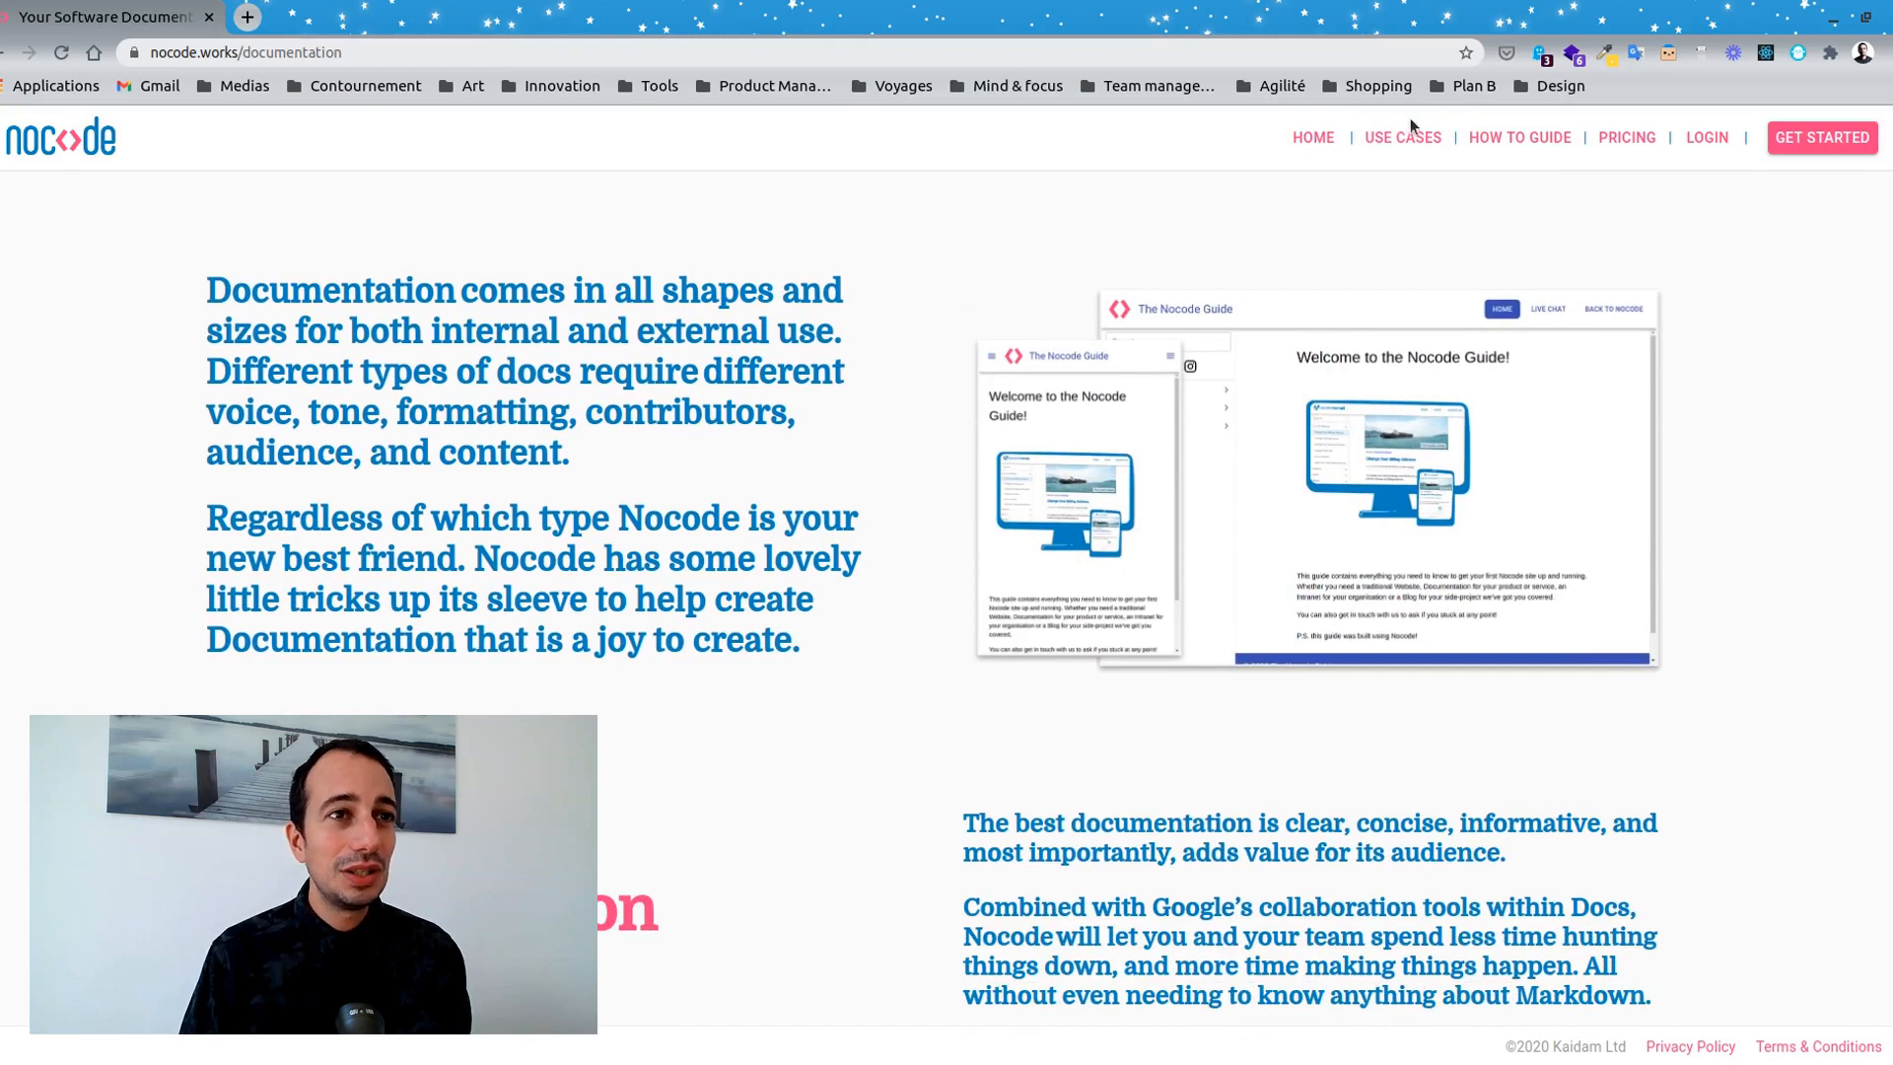
View the Intranets use case page, followed by the Portfolios page and its publishing section.
mouse_move(1416, 157)
click(1386, 219)
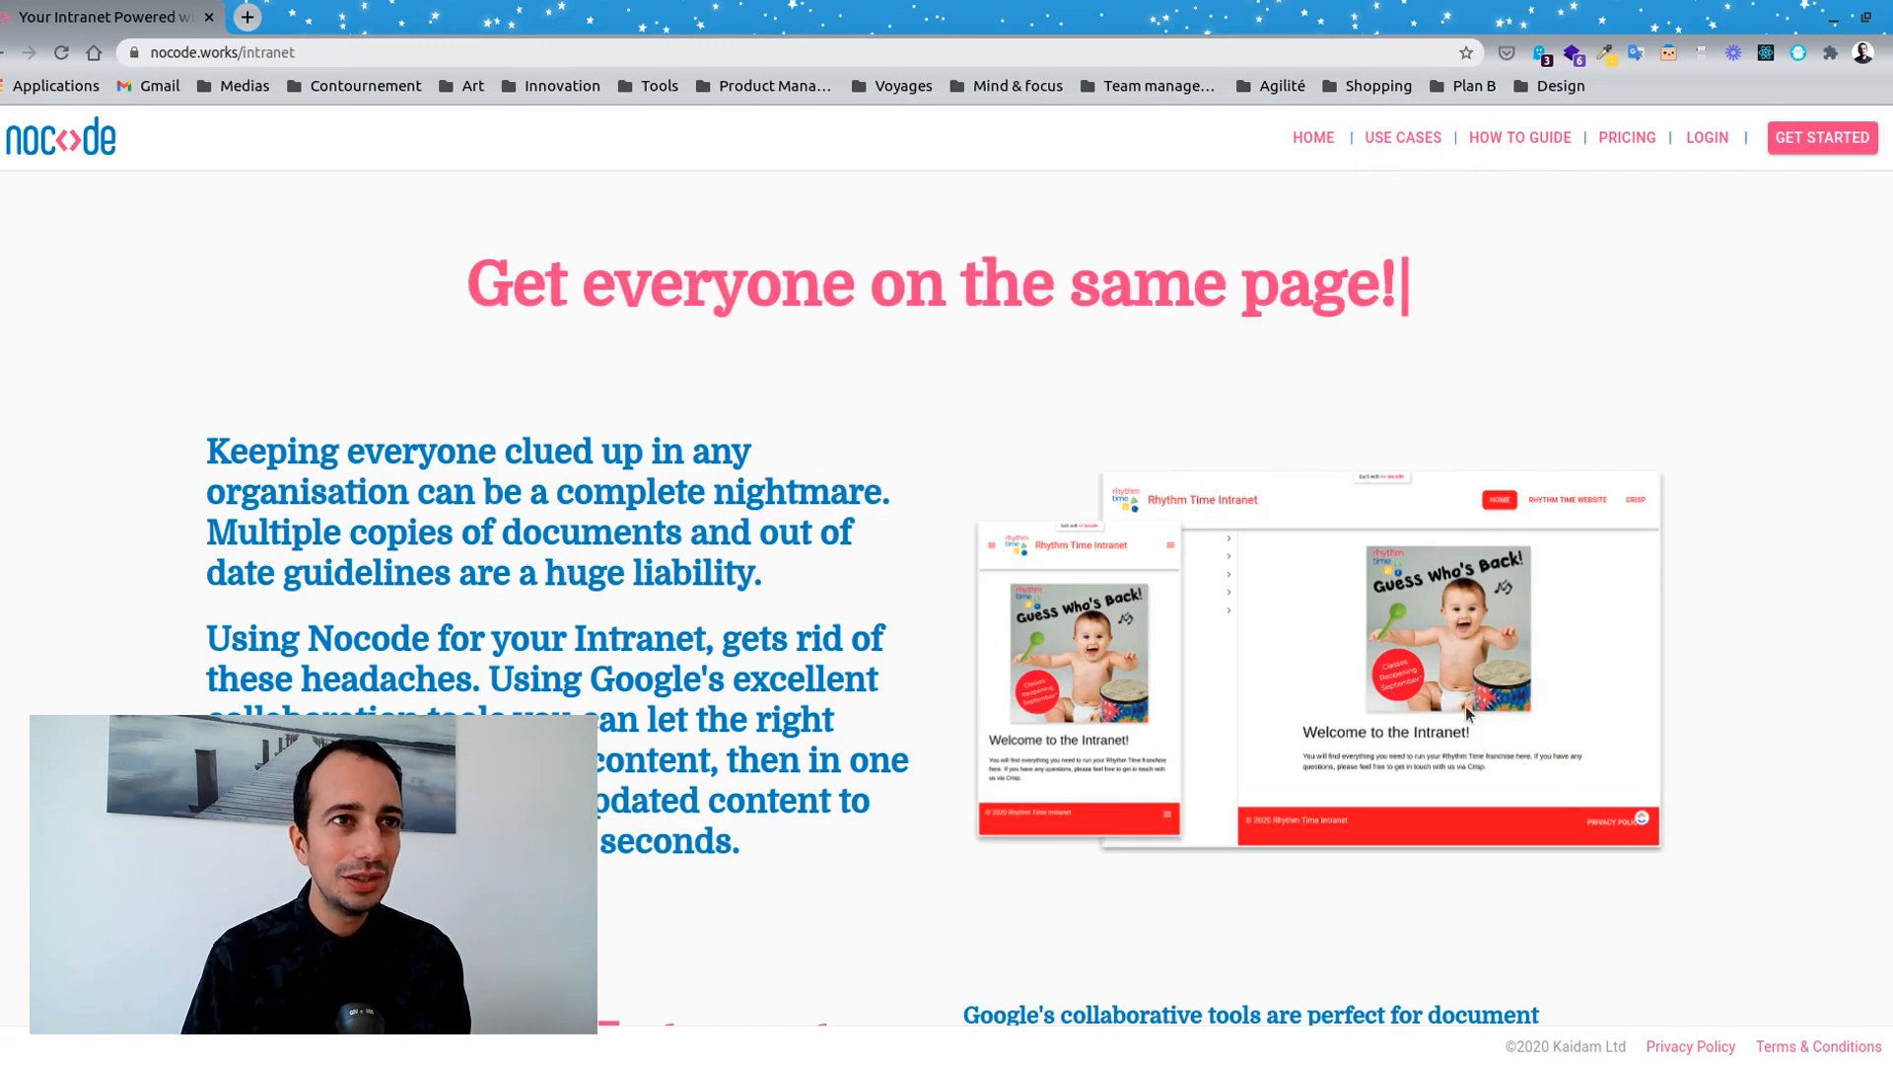
mouse_move(1416, 150)
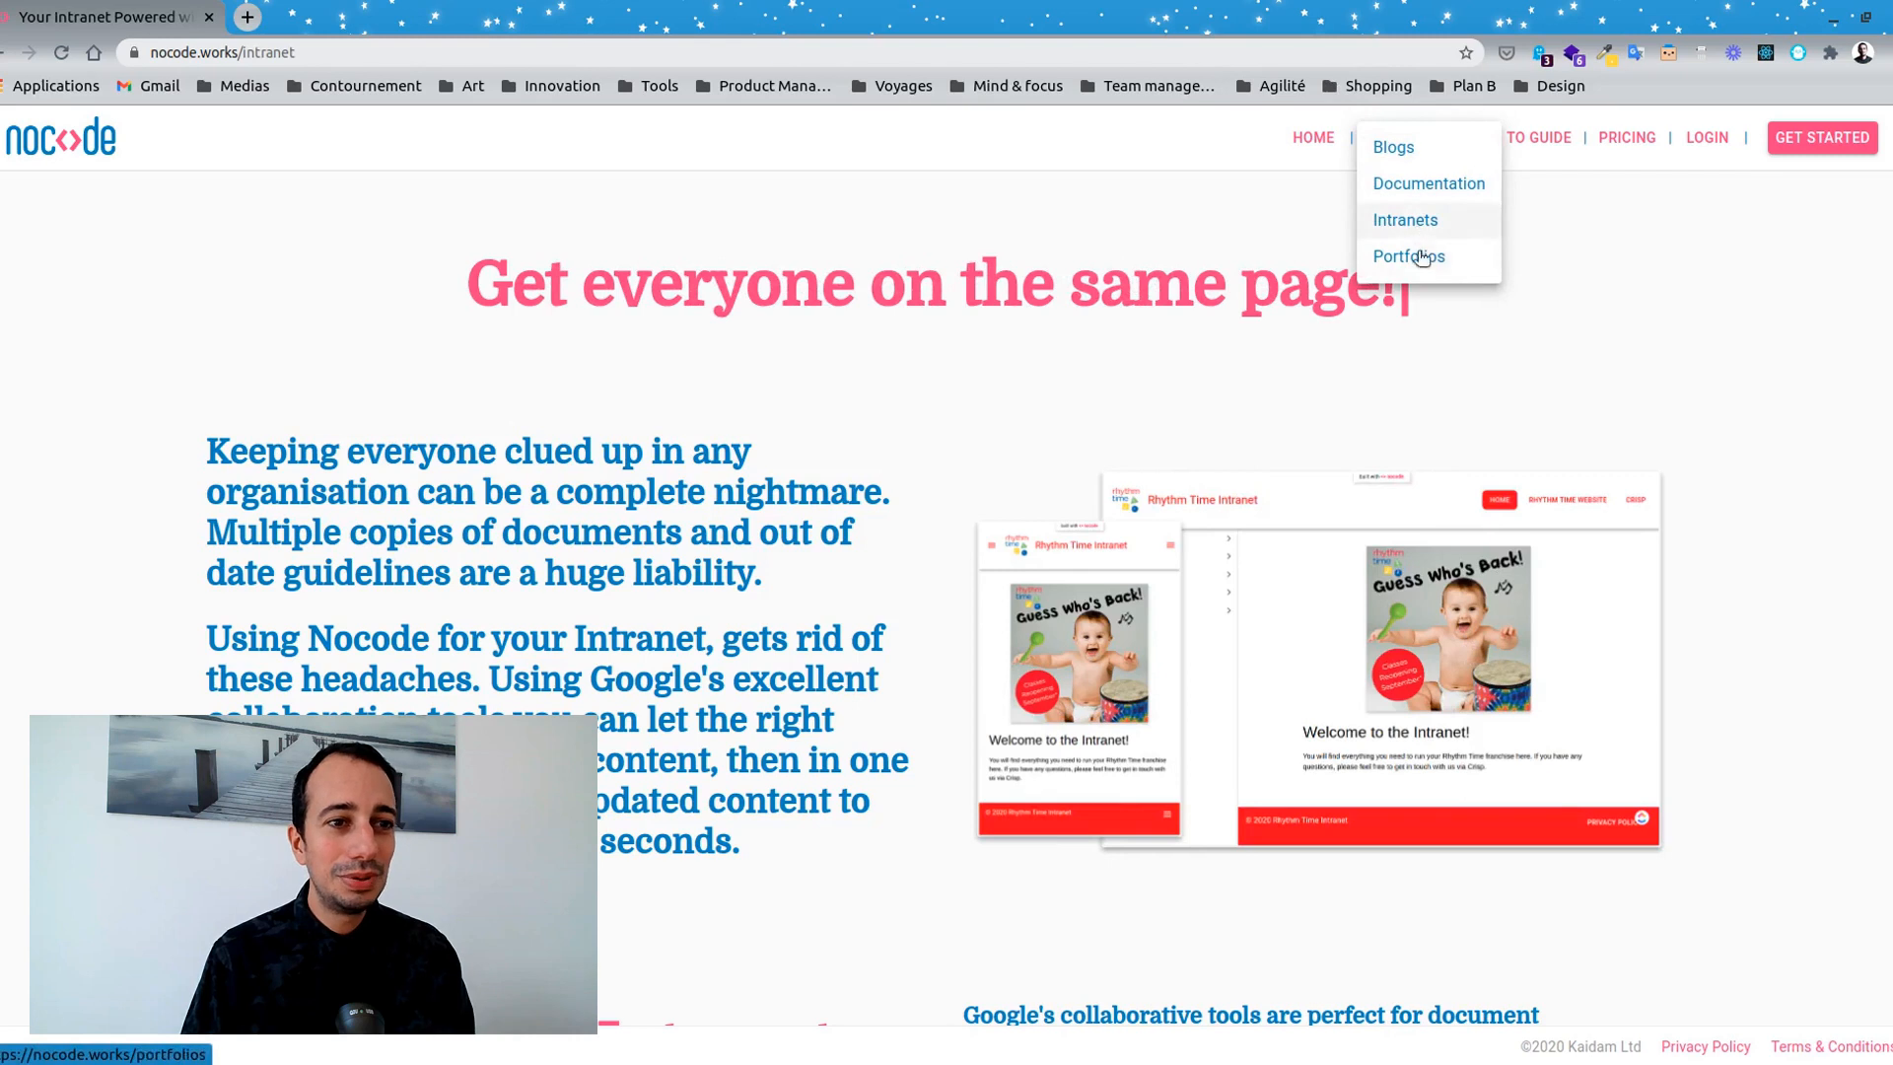
click(1420, 255)
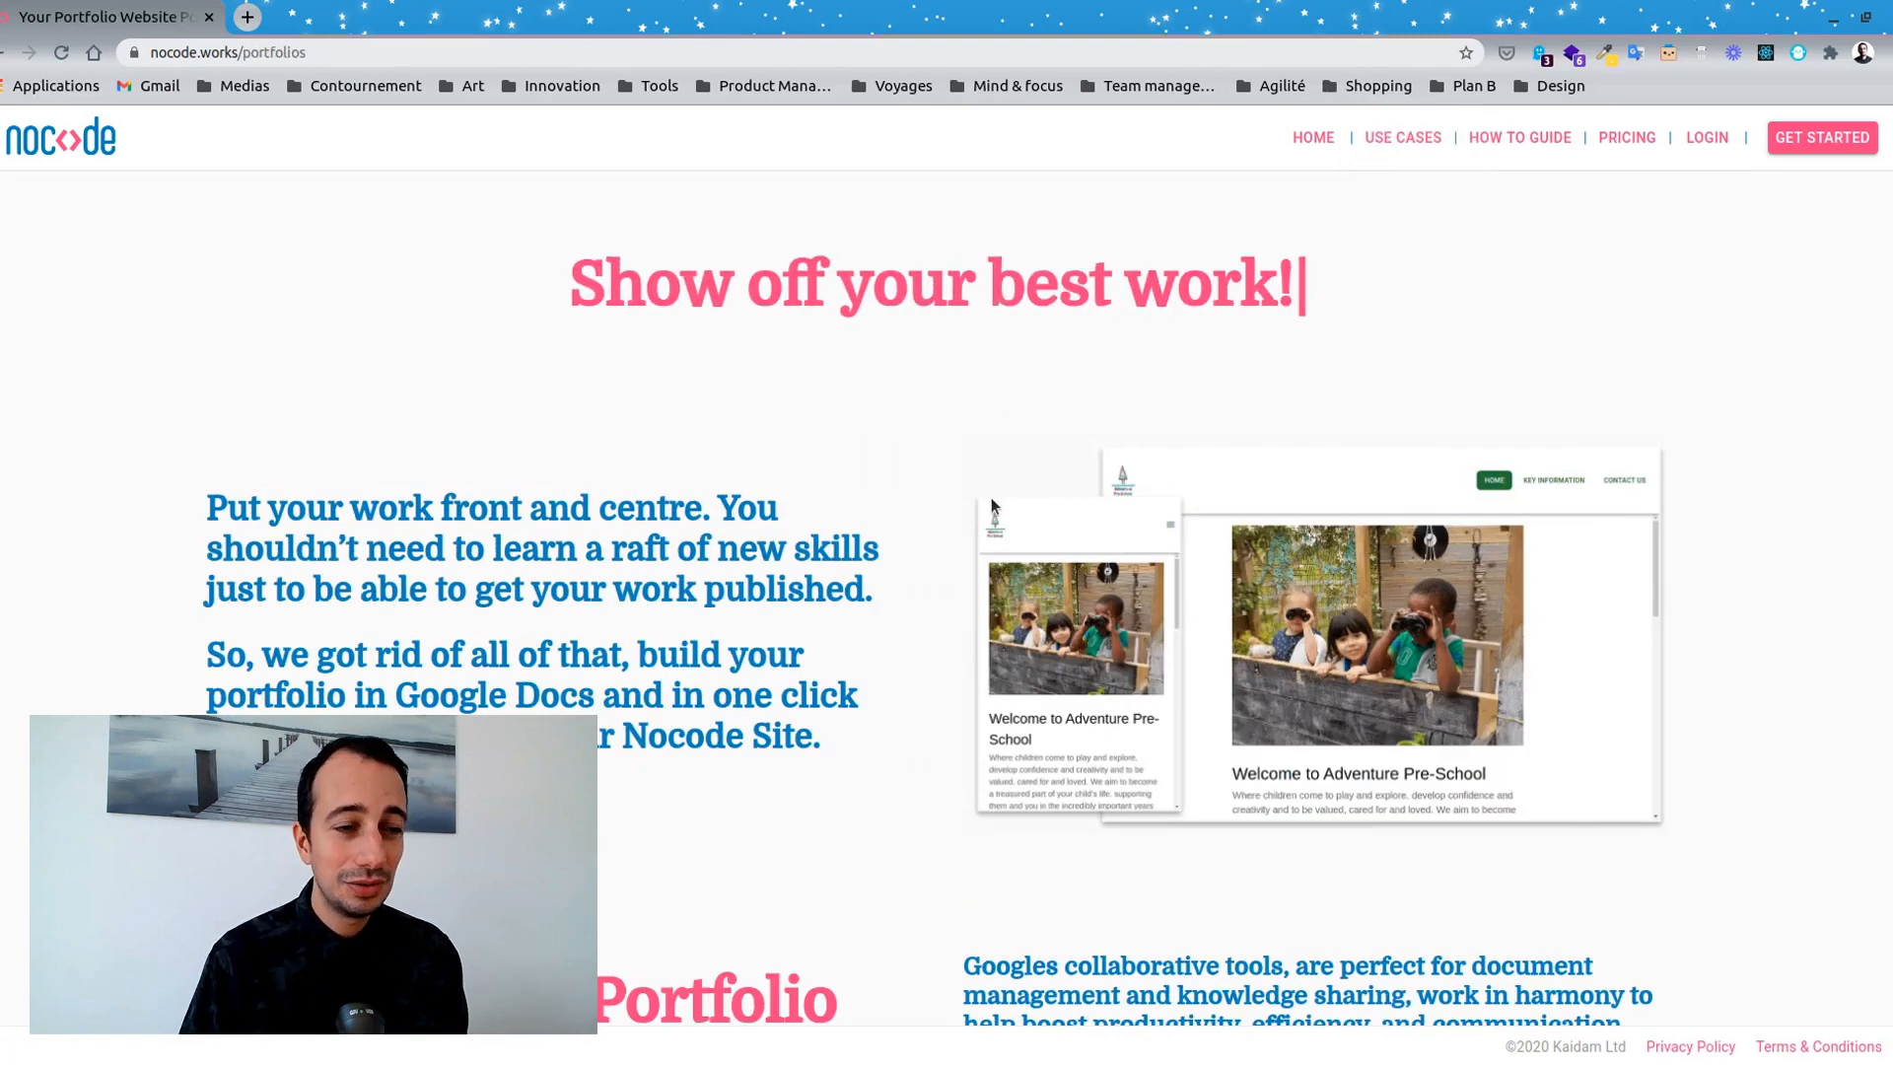
scroll(991, 503, down, 5)
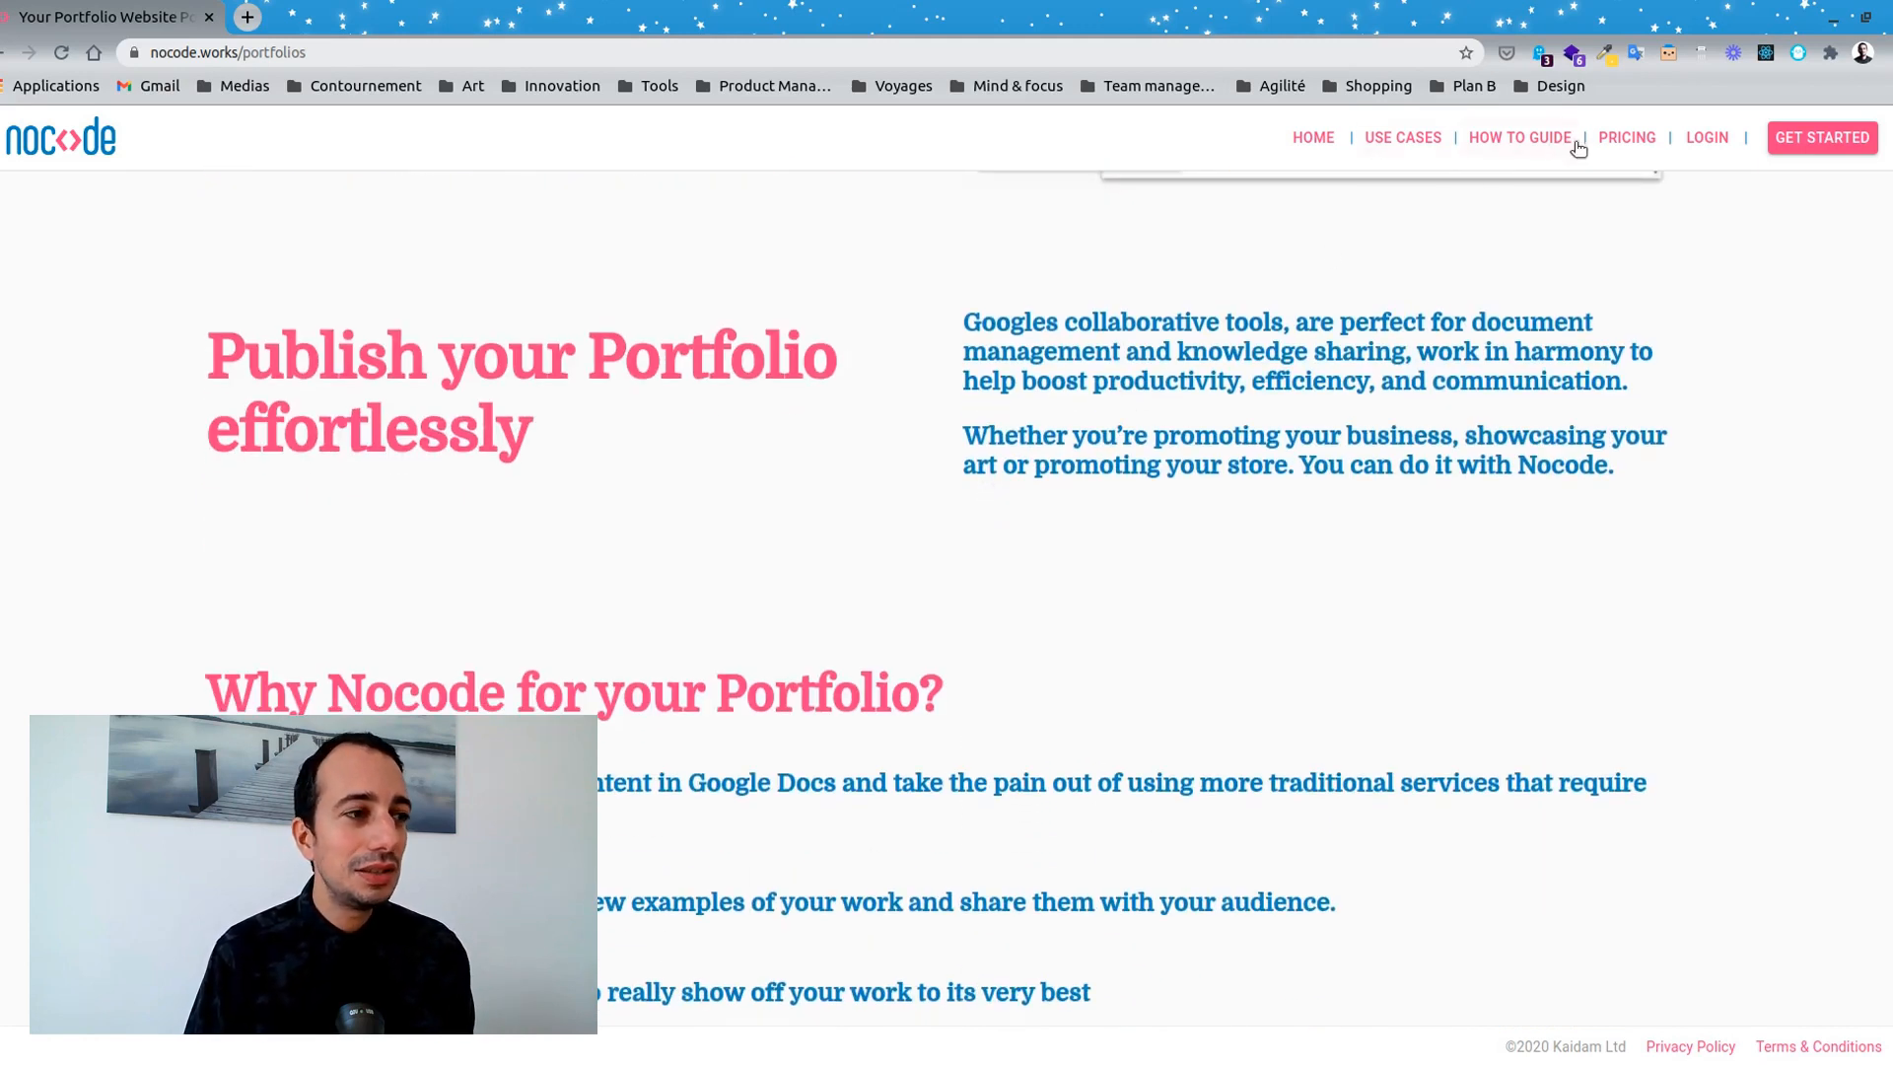
Open the pricing page, show the plan prices in euros and examine the Pro plan's bandwidth limit.
click(1599, 138)
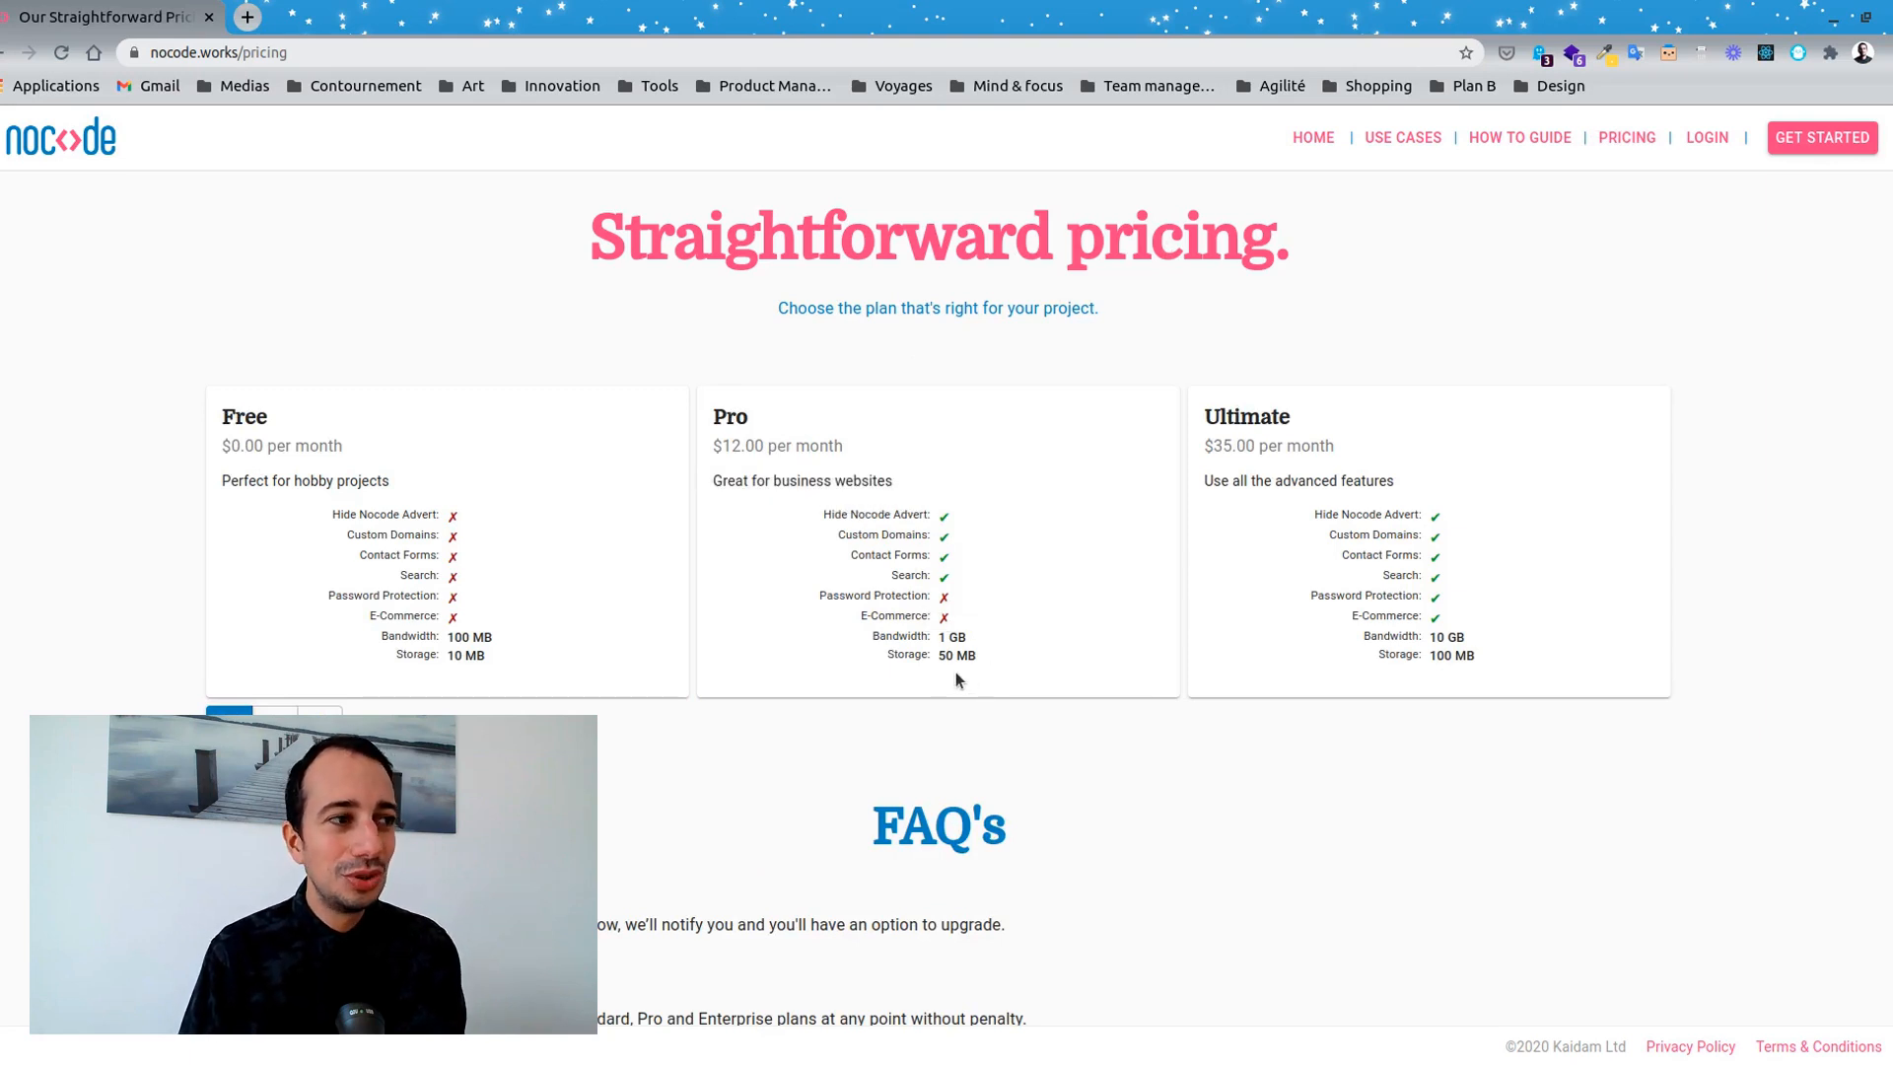
click(320, 711)
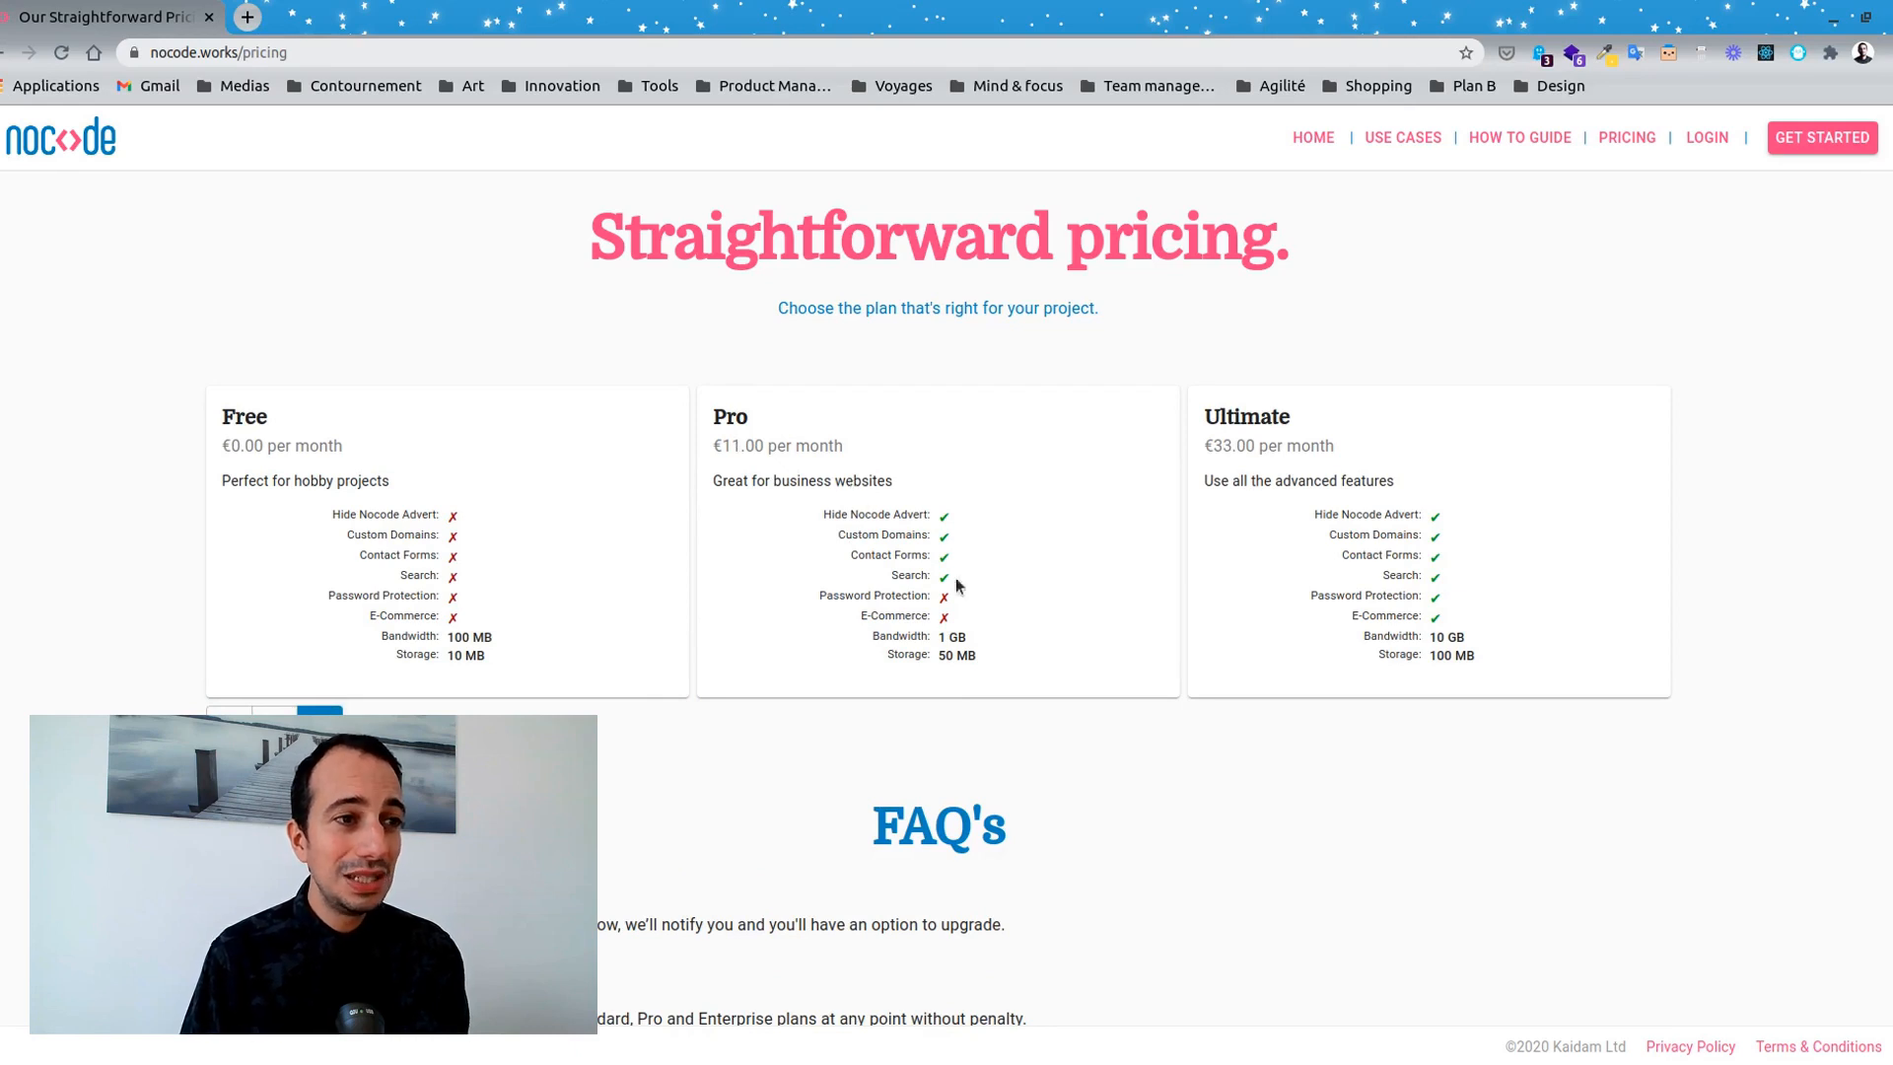
drag(970, 637, 934, 641)
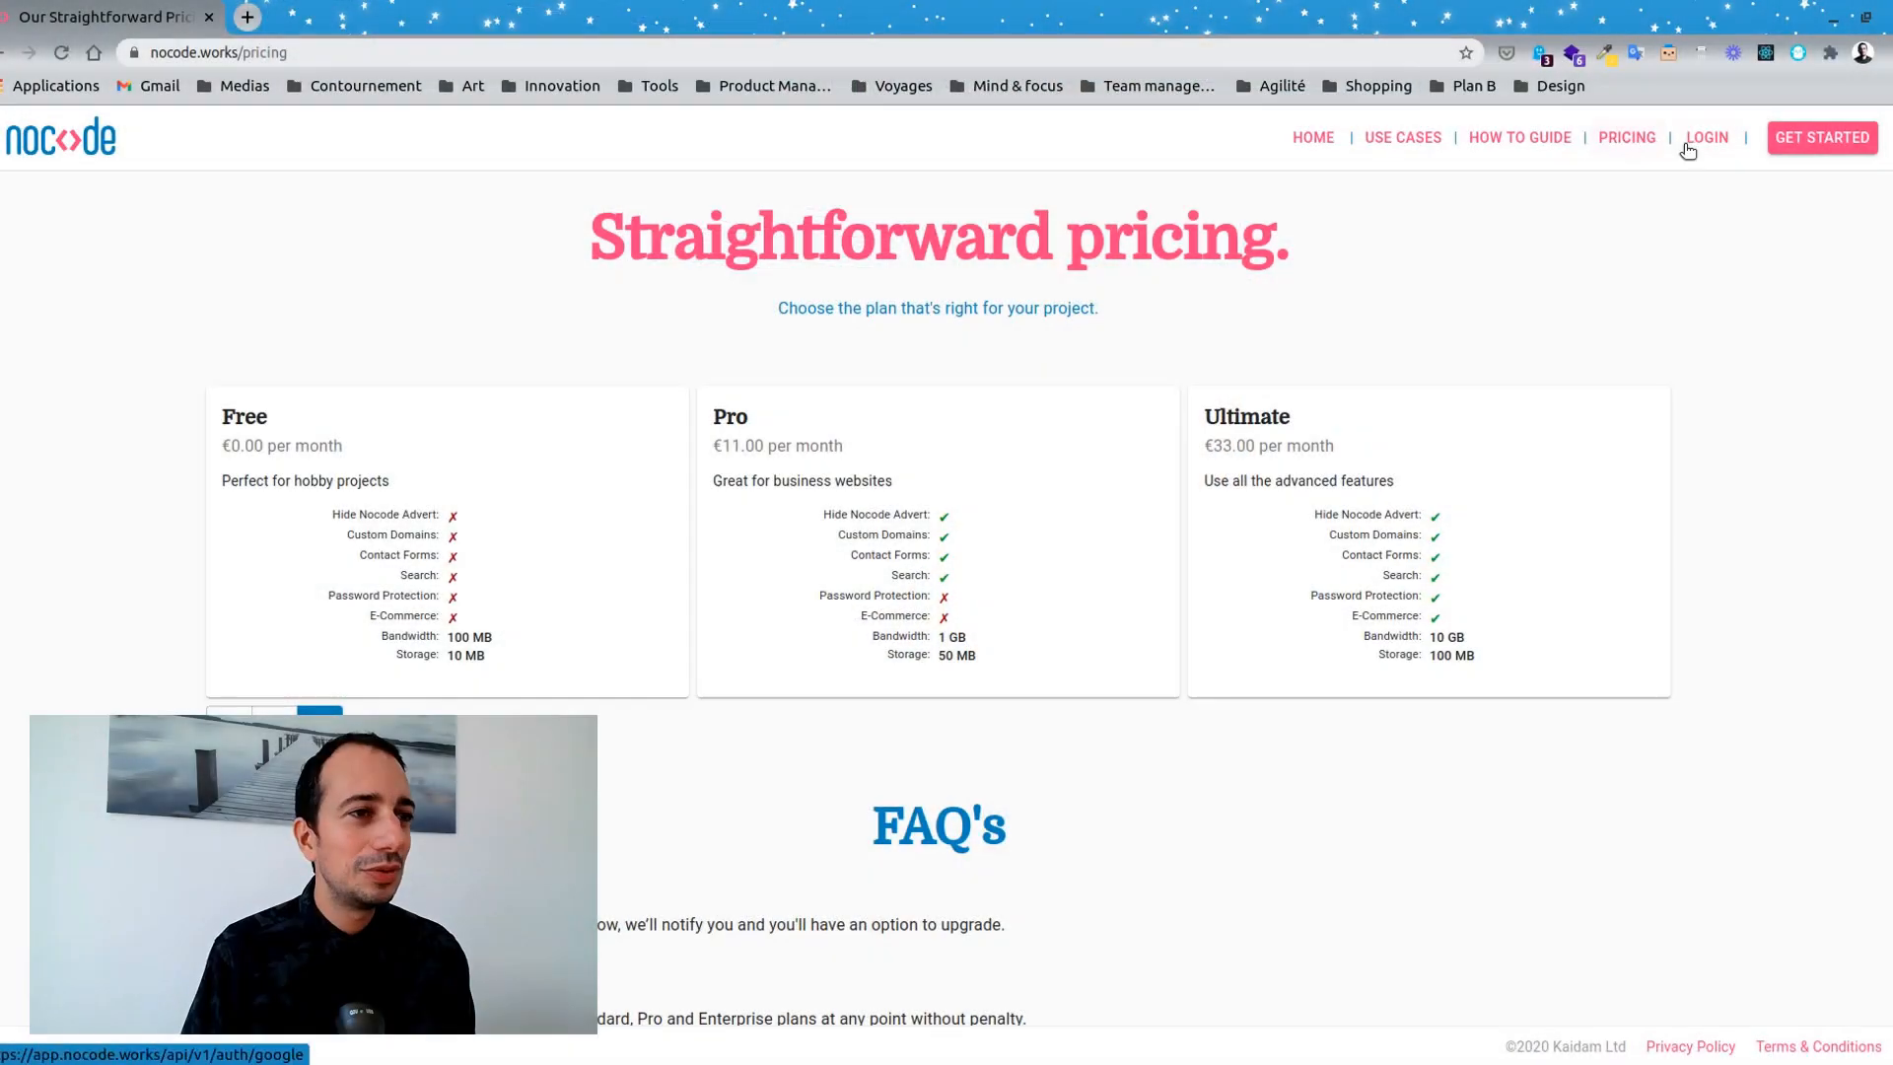
Log in to Nocode with the first listed Google account.
click(1689, 140)
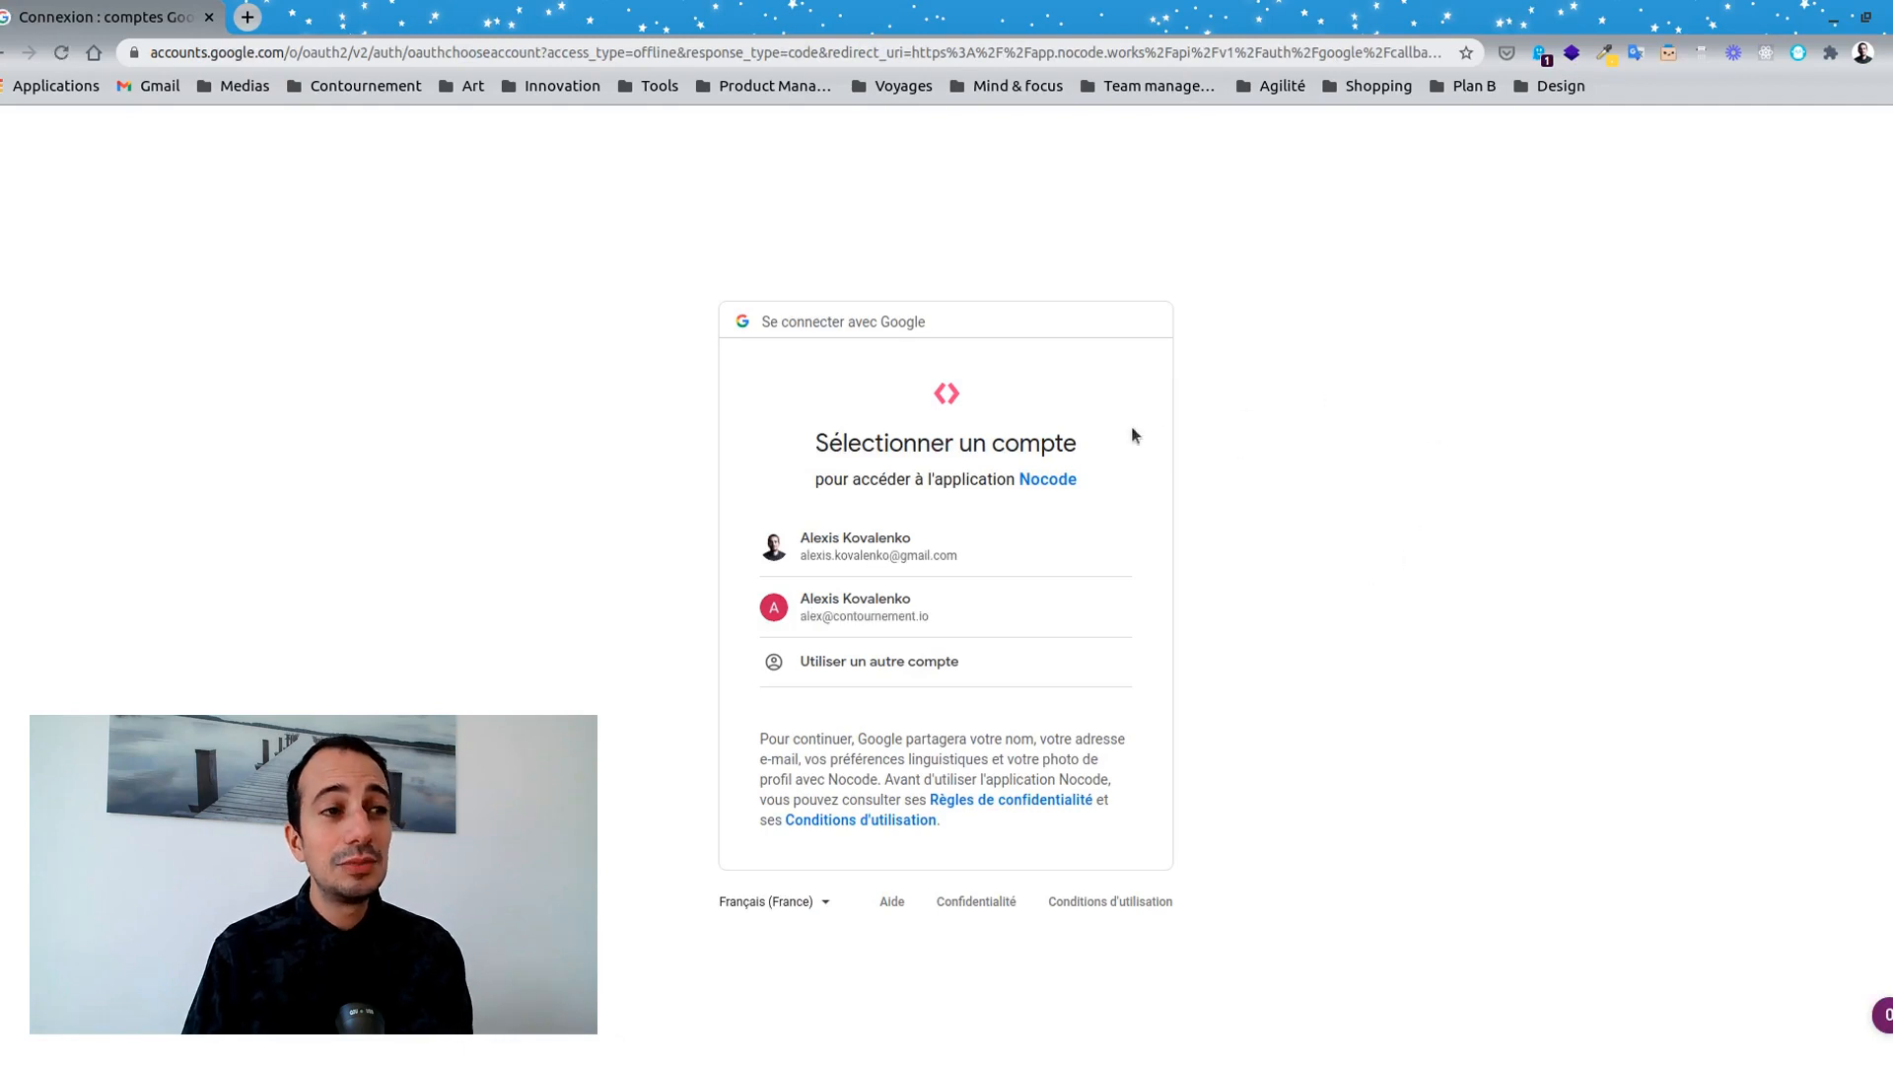
click(838, 539)
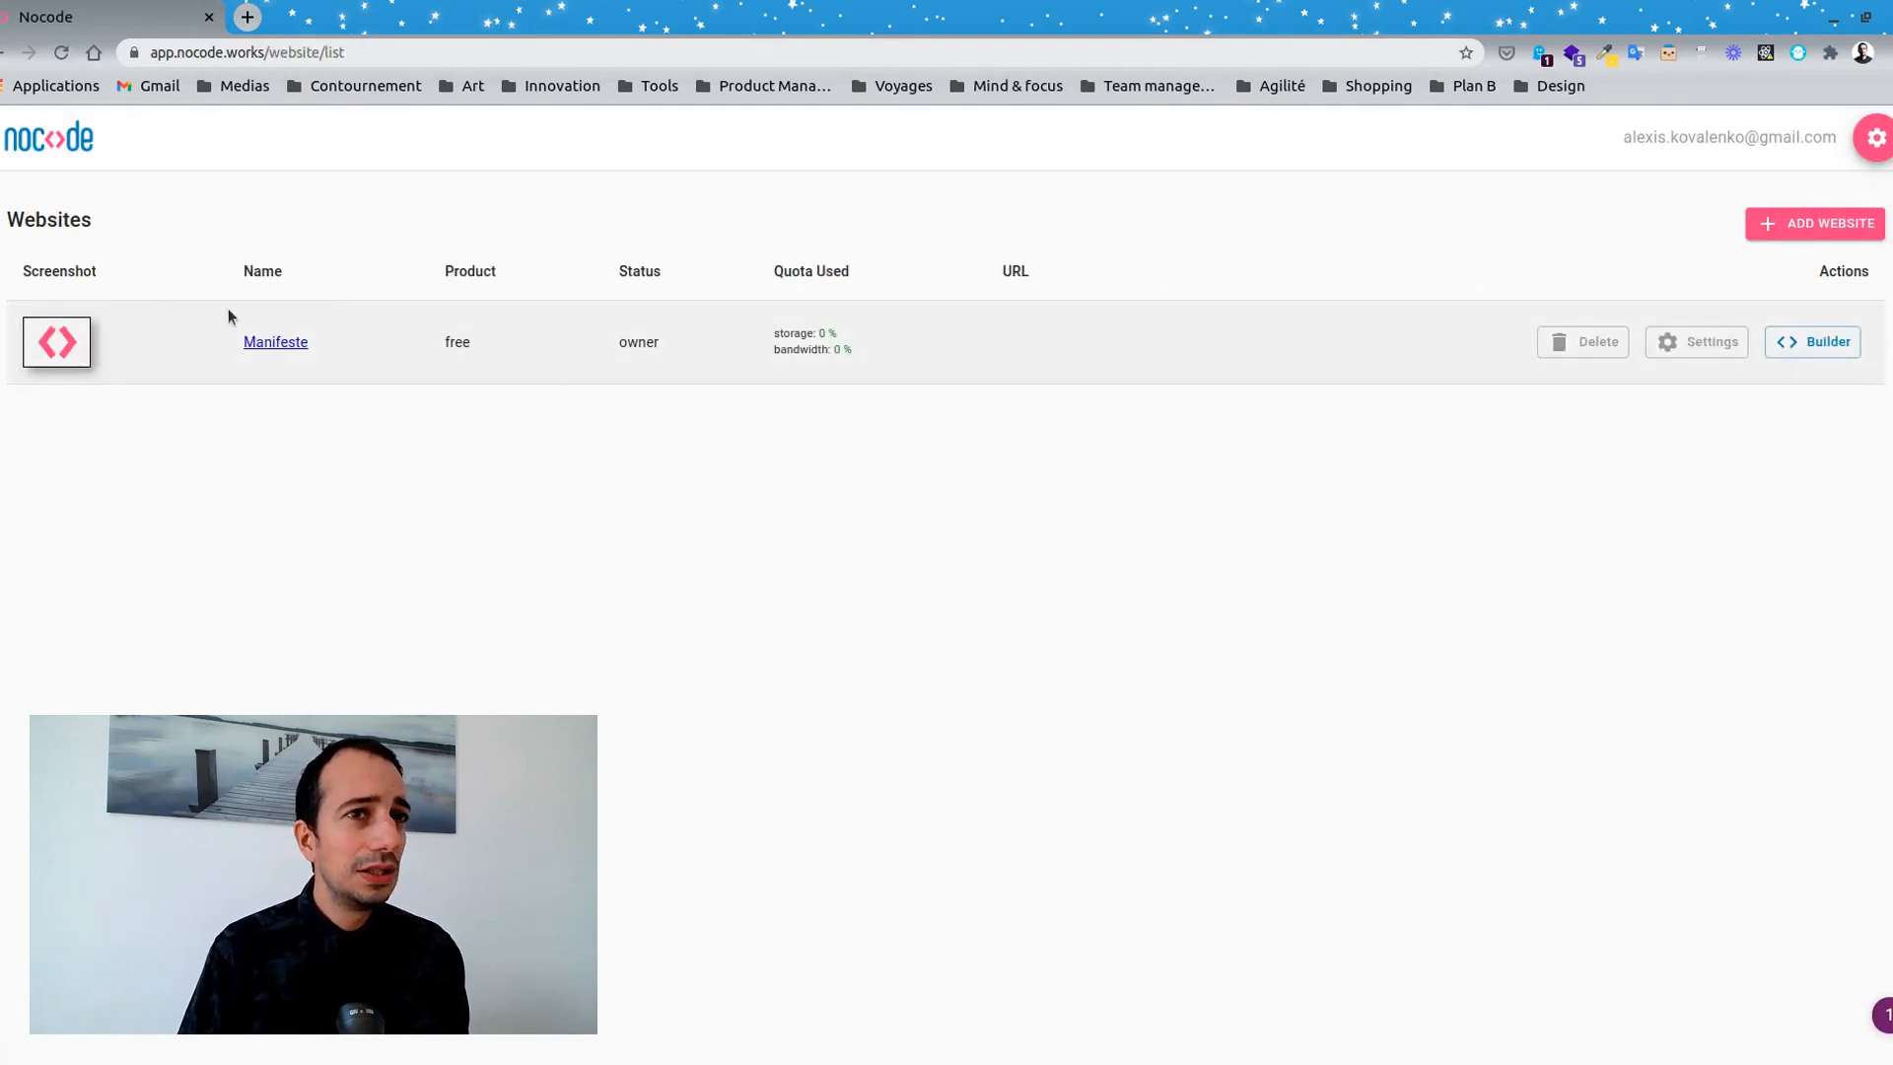
Add a new website named "Contournement" and continue to the template selection.
click(1814, 223)
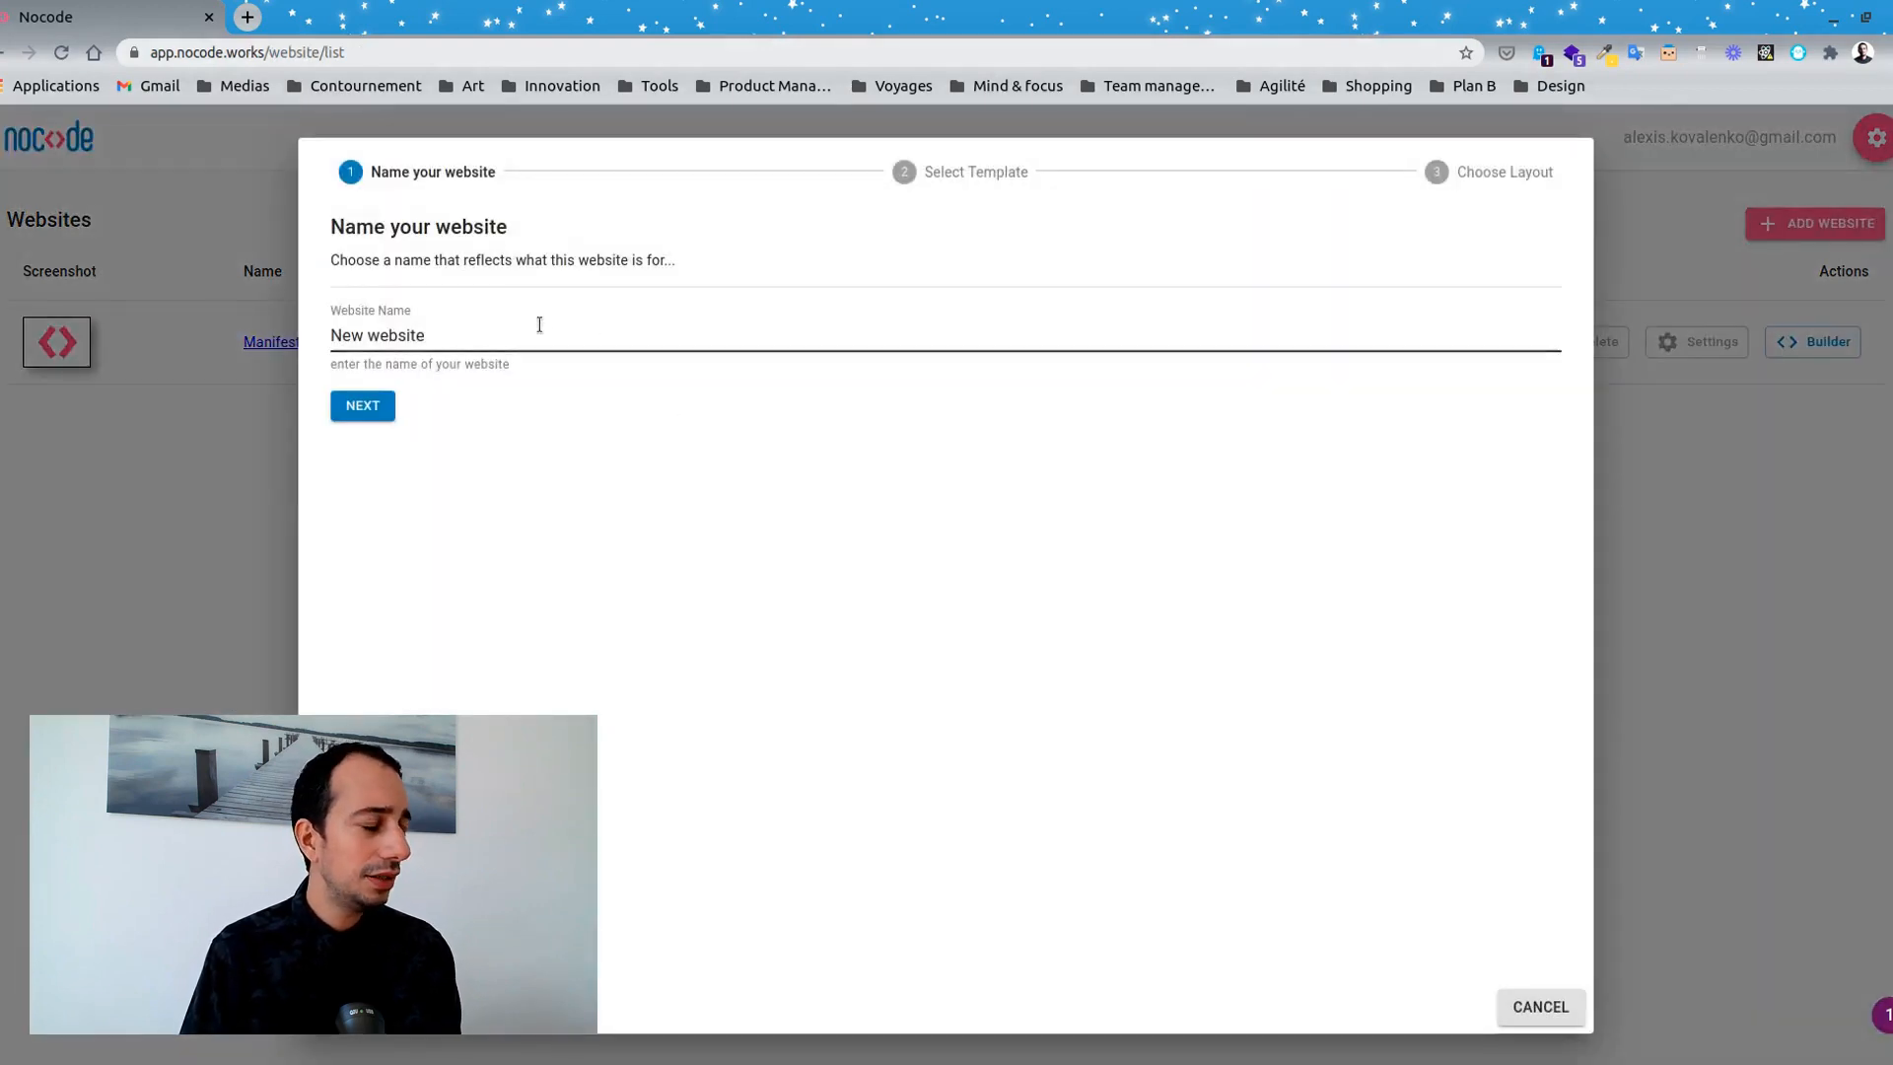
triple_click(483, 336)
text(C)
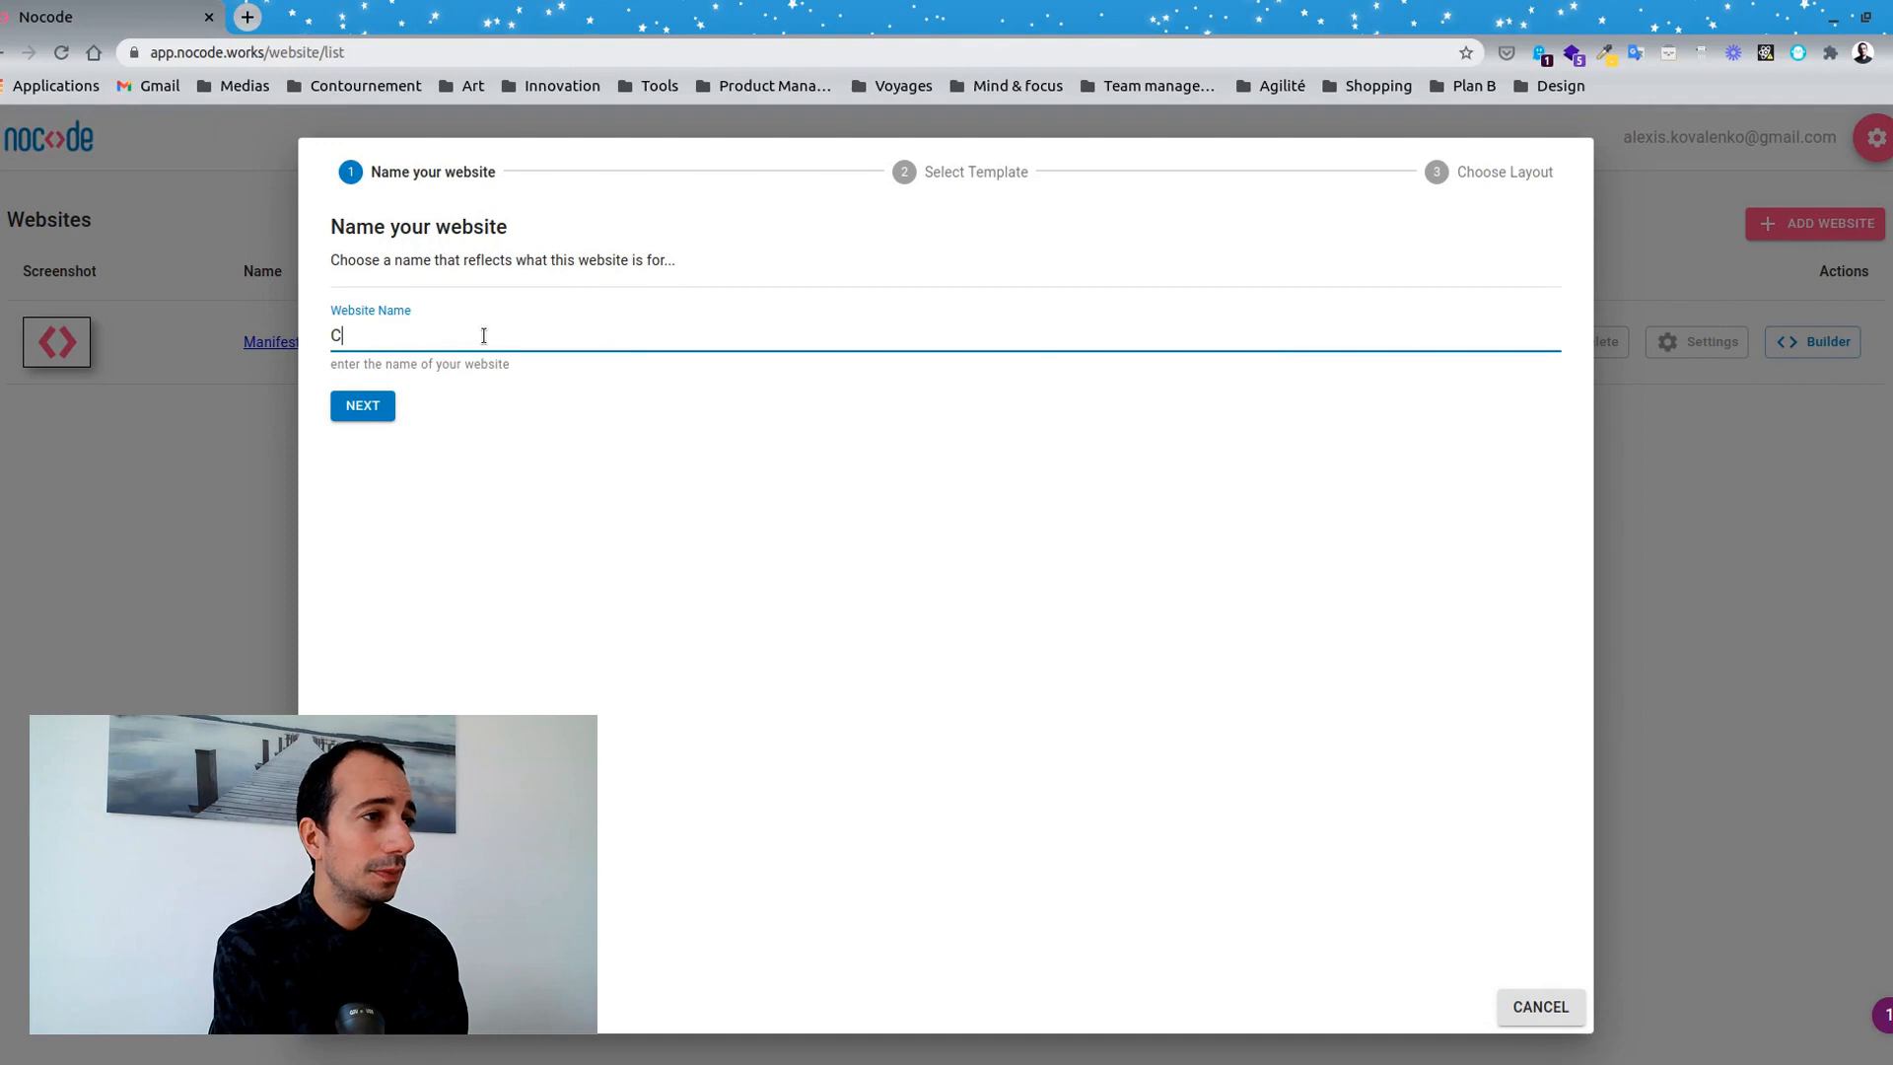
text(ontournemen)
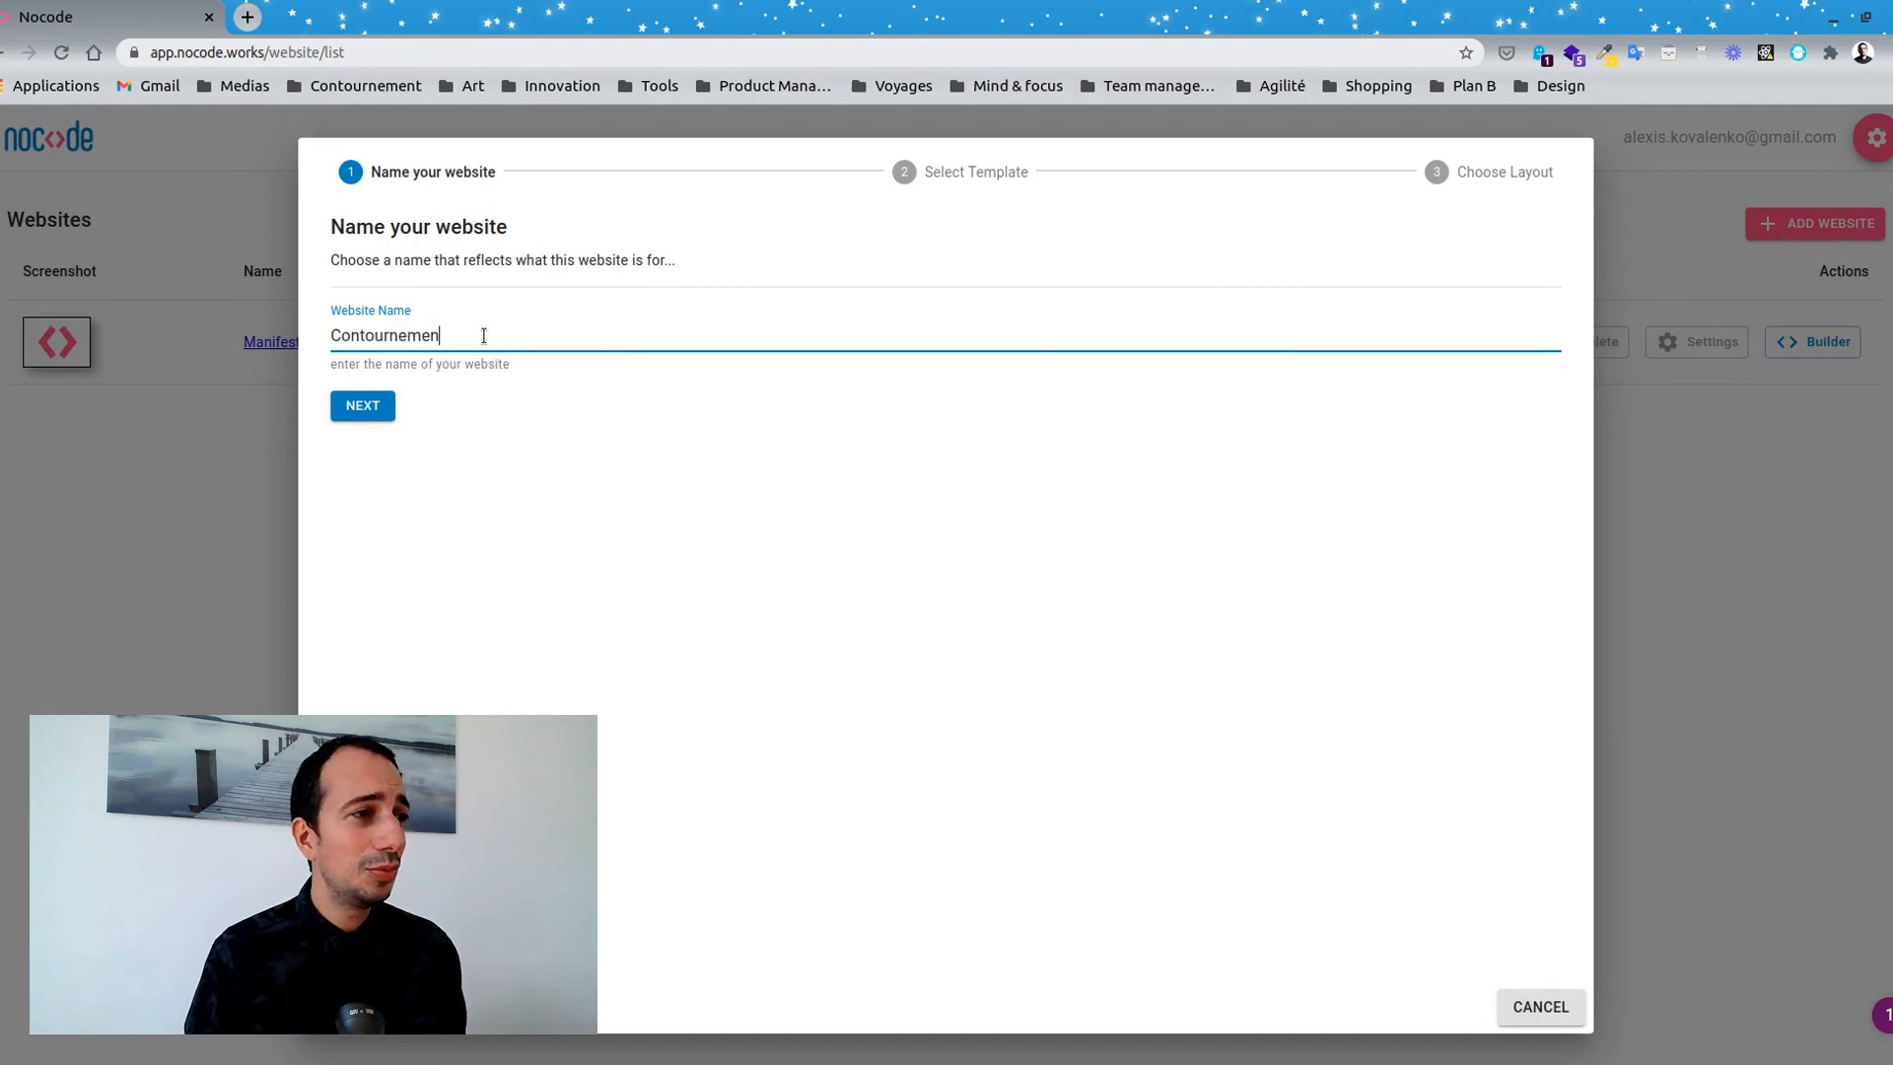
text(t)
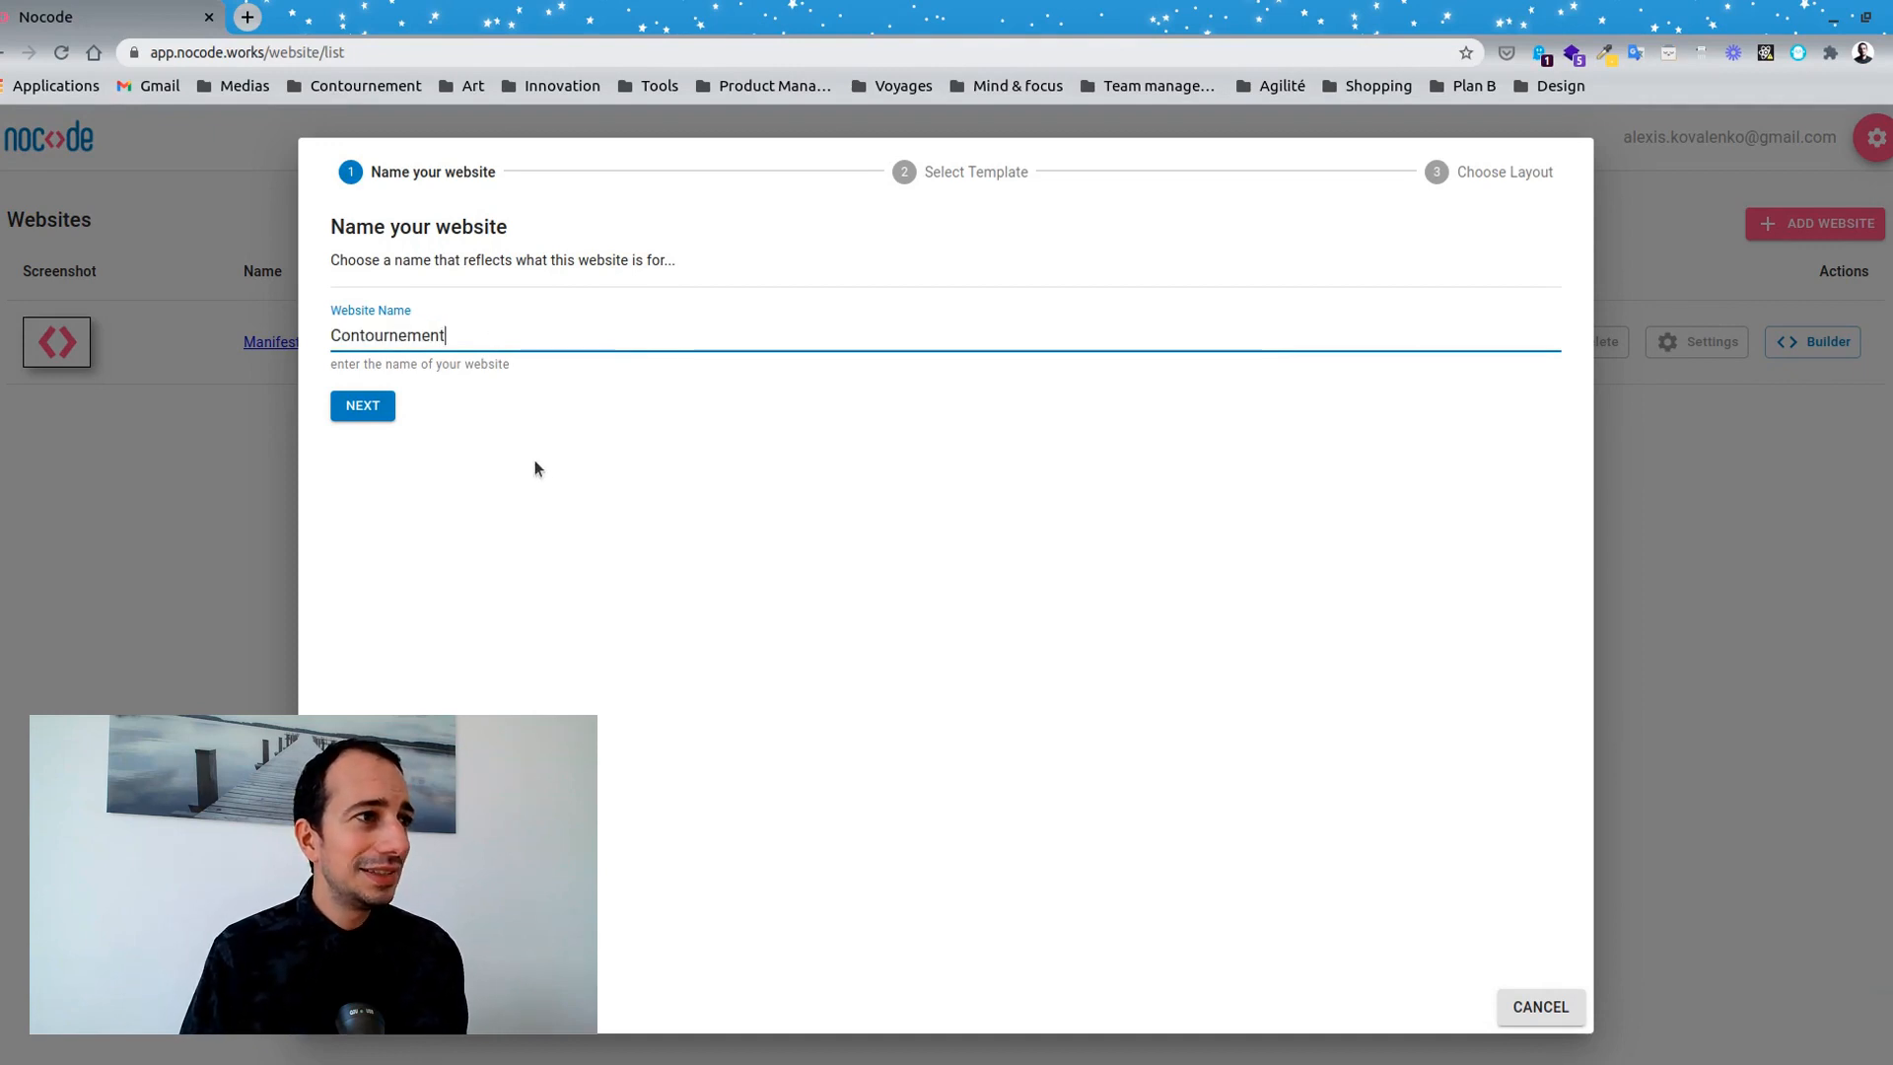
click(381, 415)
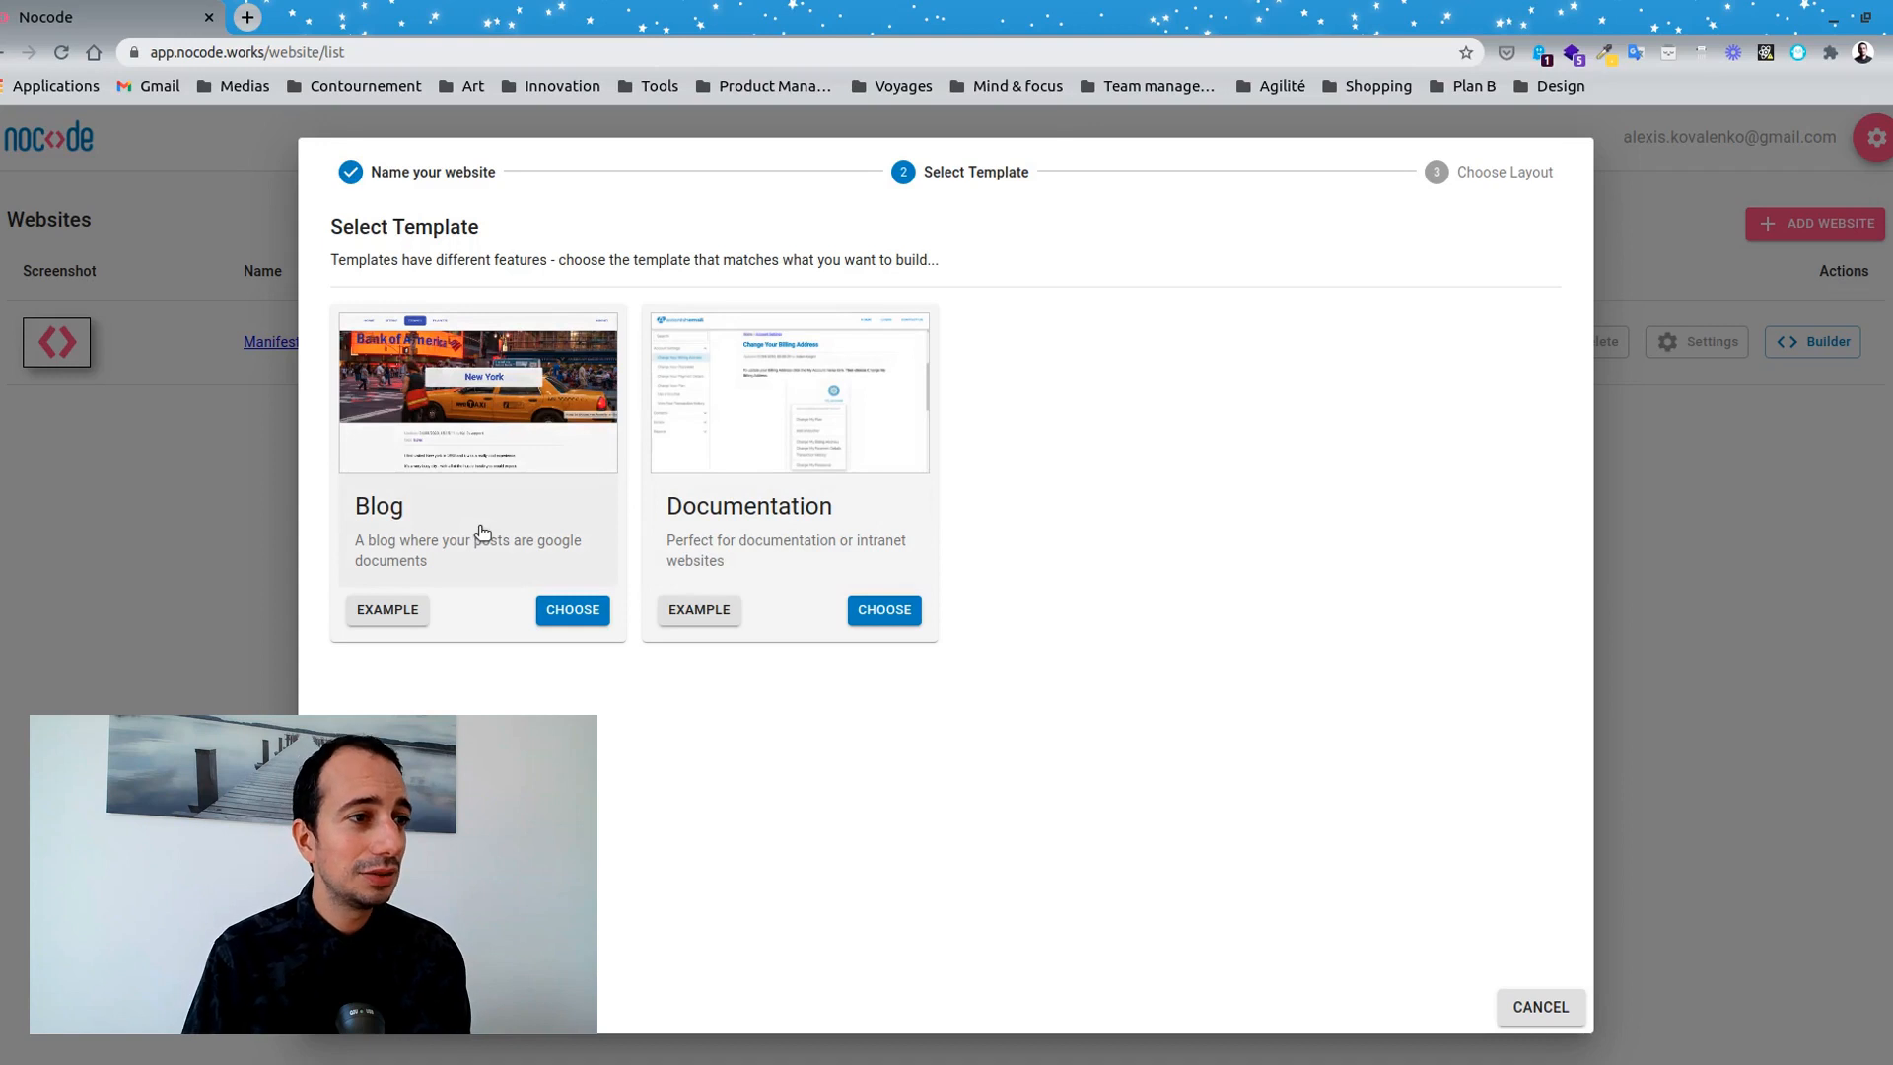
Use the Documentation template for the new website and select a page layout to create it.
click(854, 616)
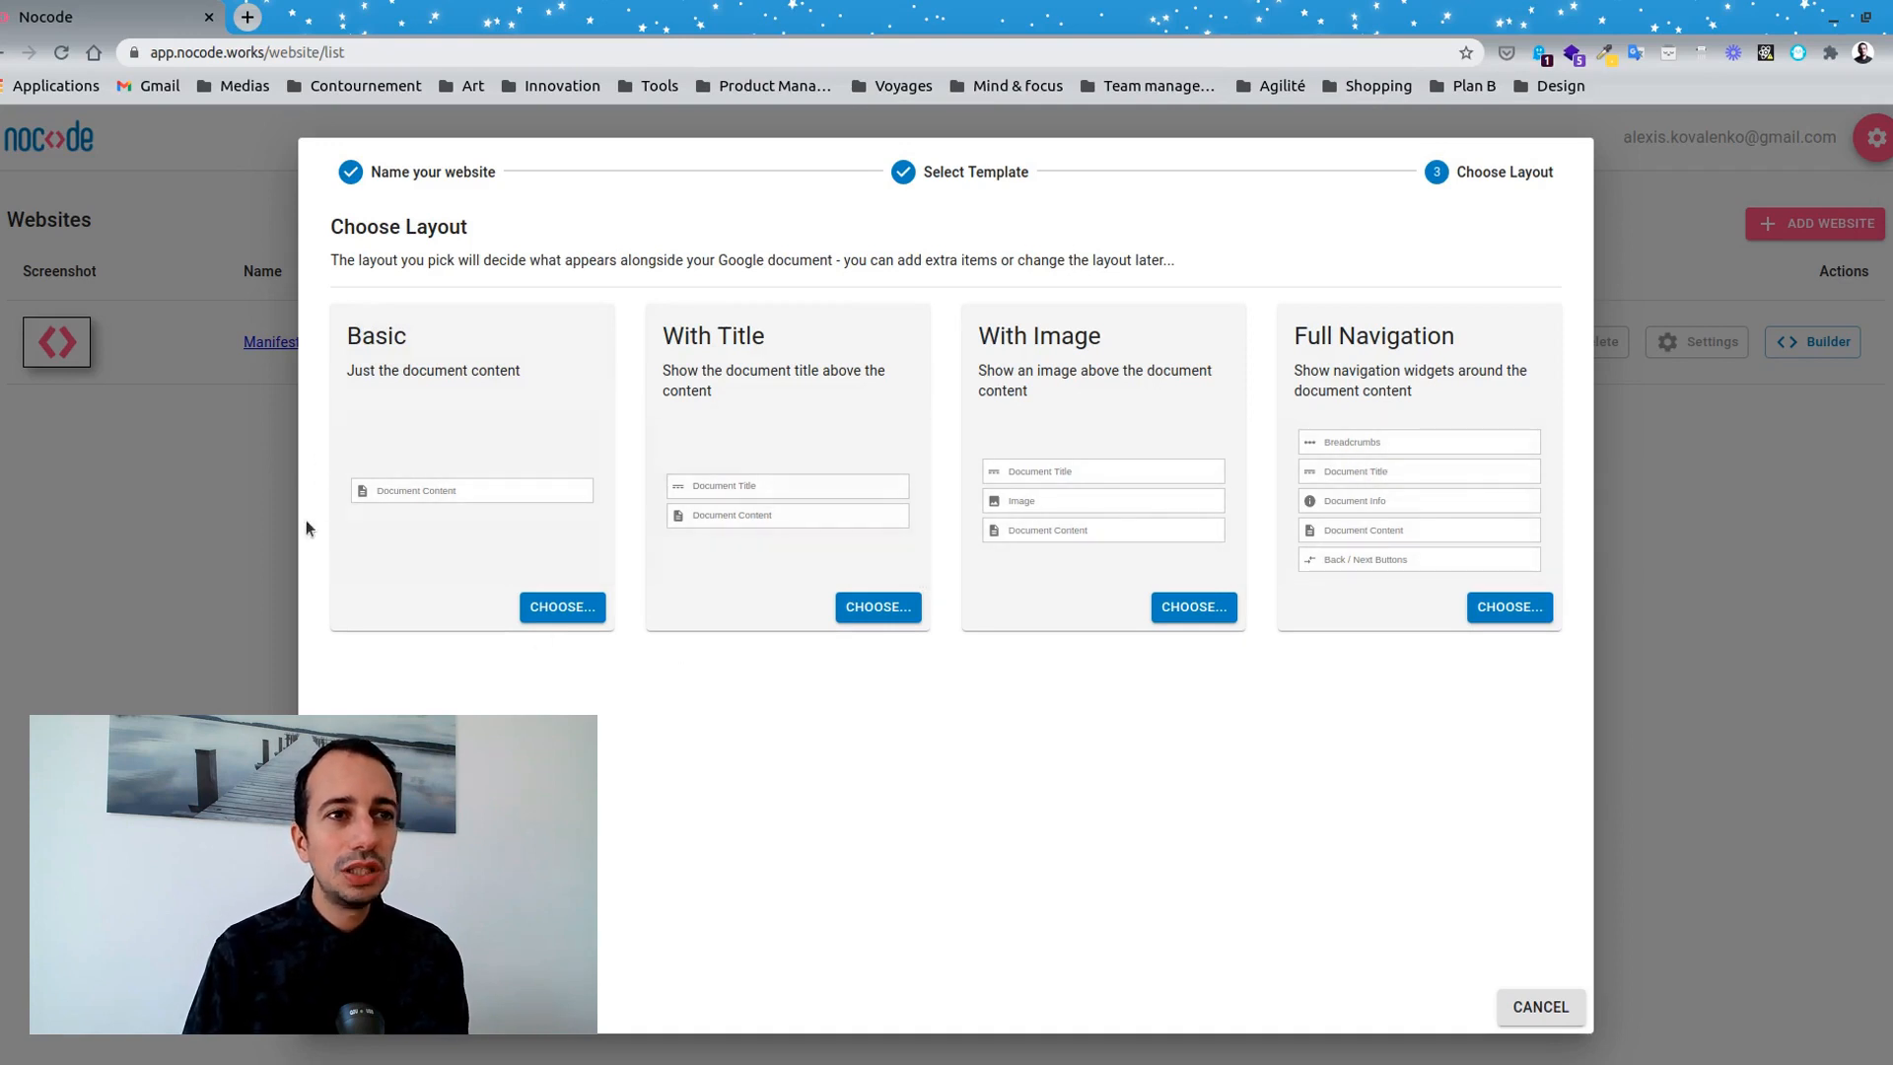
click(1375, 384)
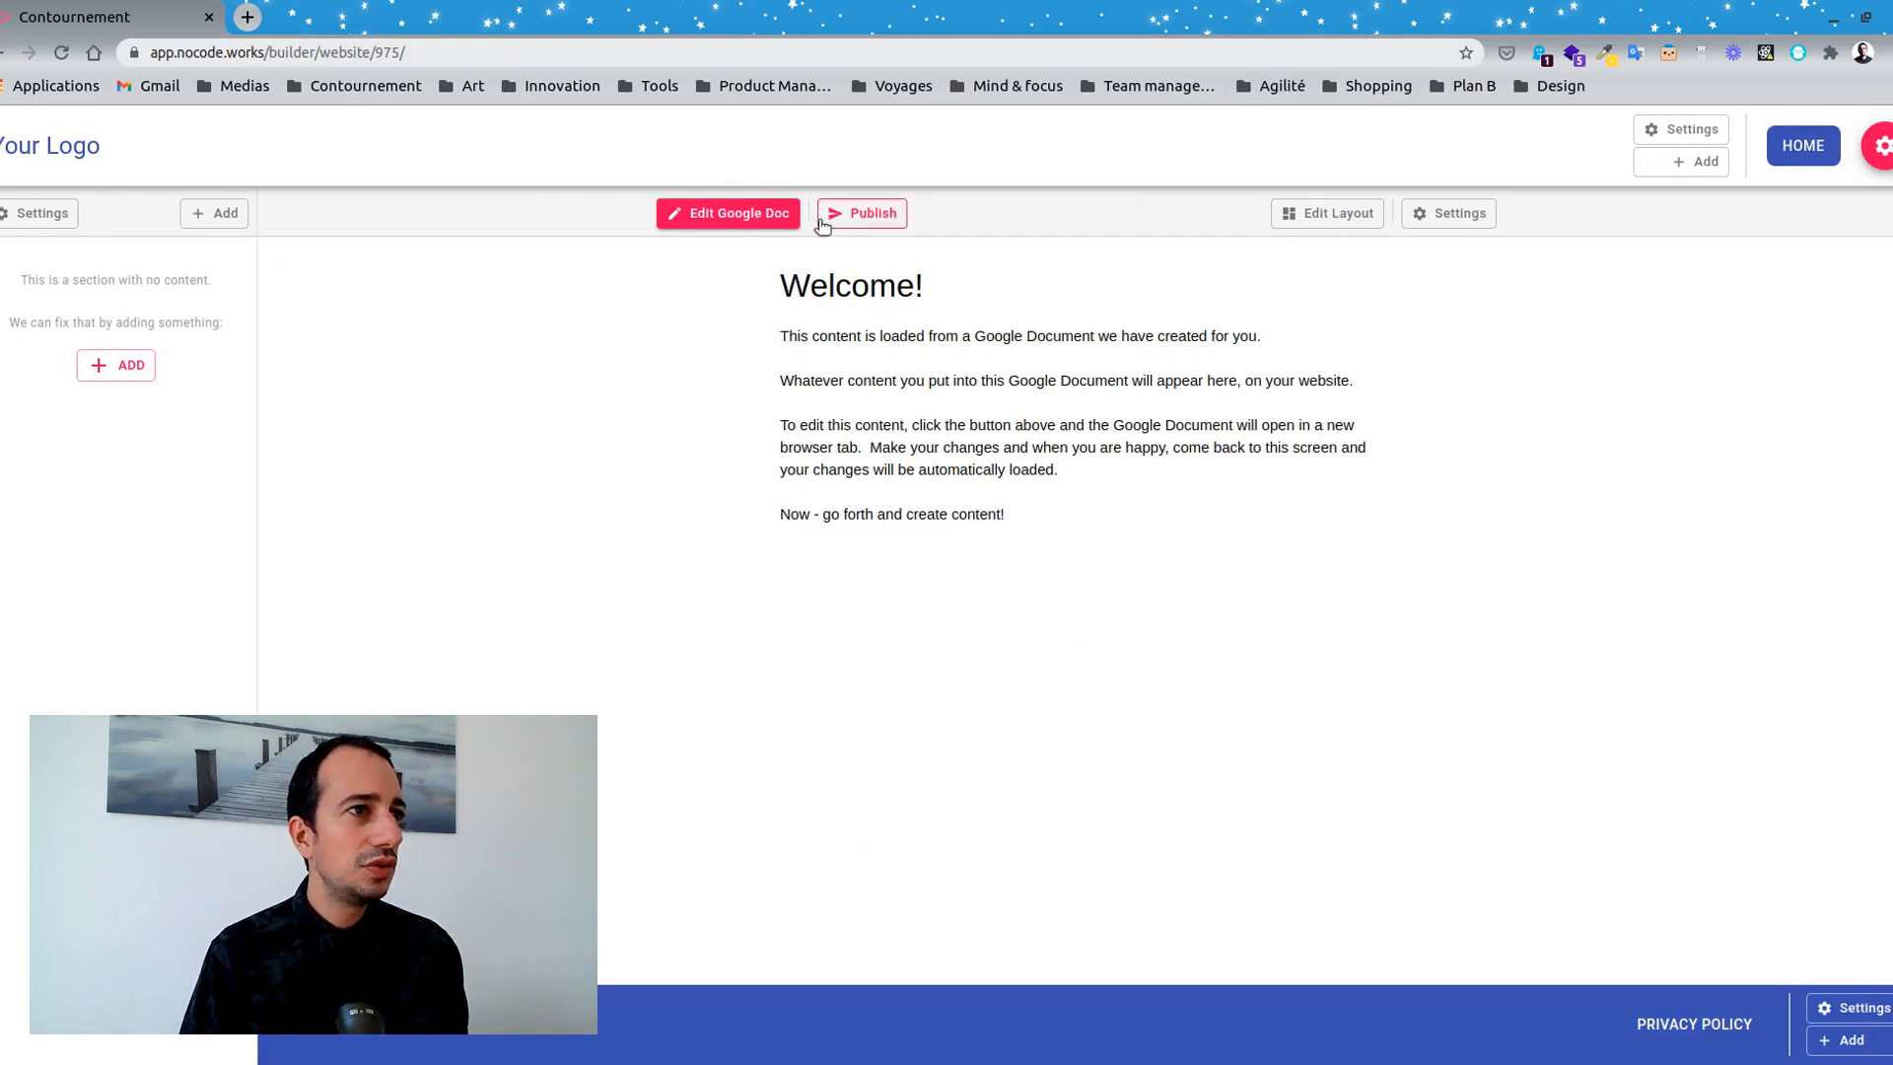
Open the Home page's Google Doc for editing and return to the Contournement website builder.
click(710, 215)
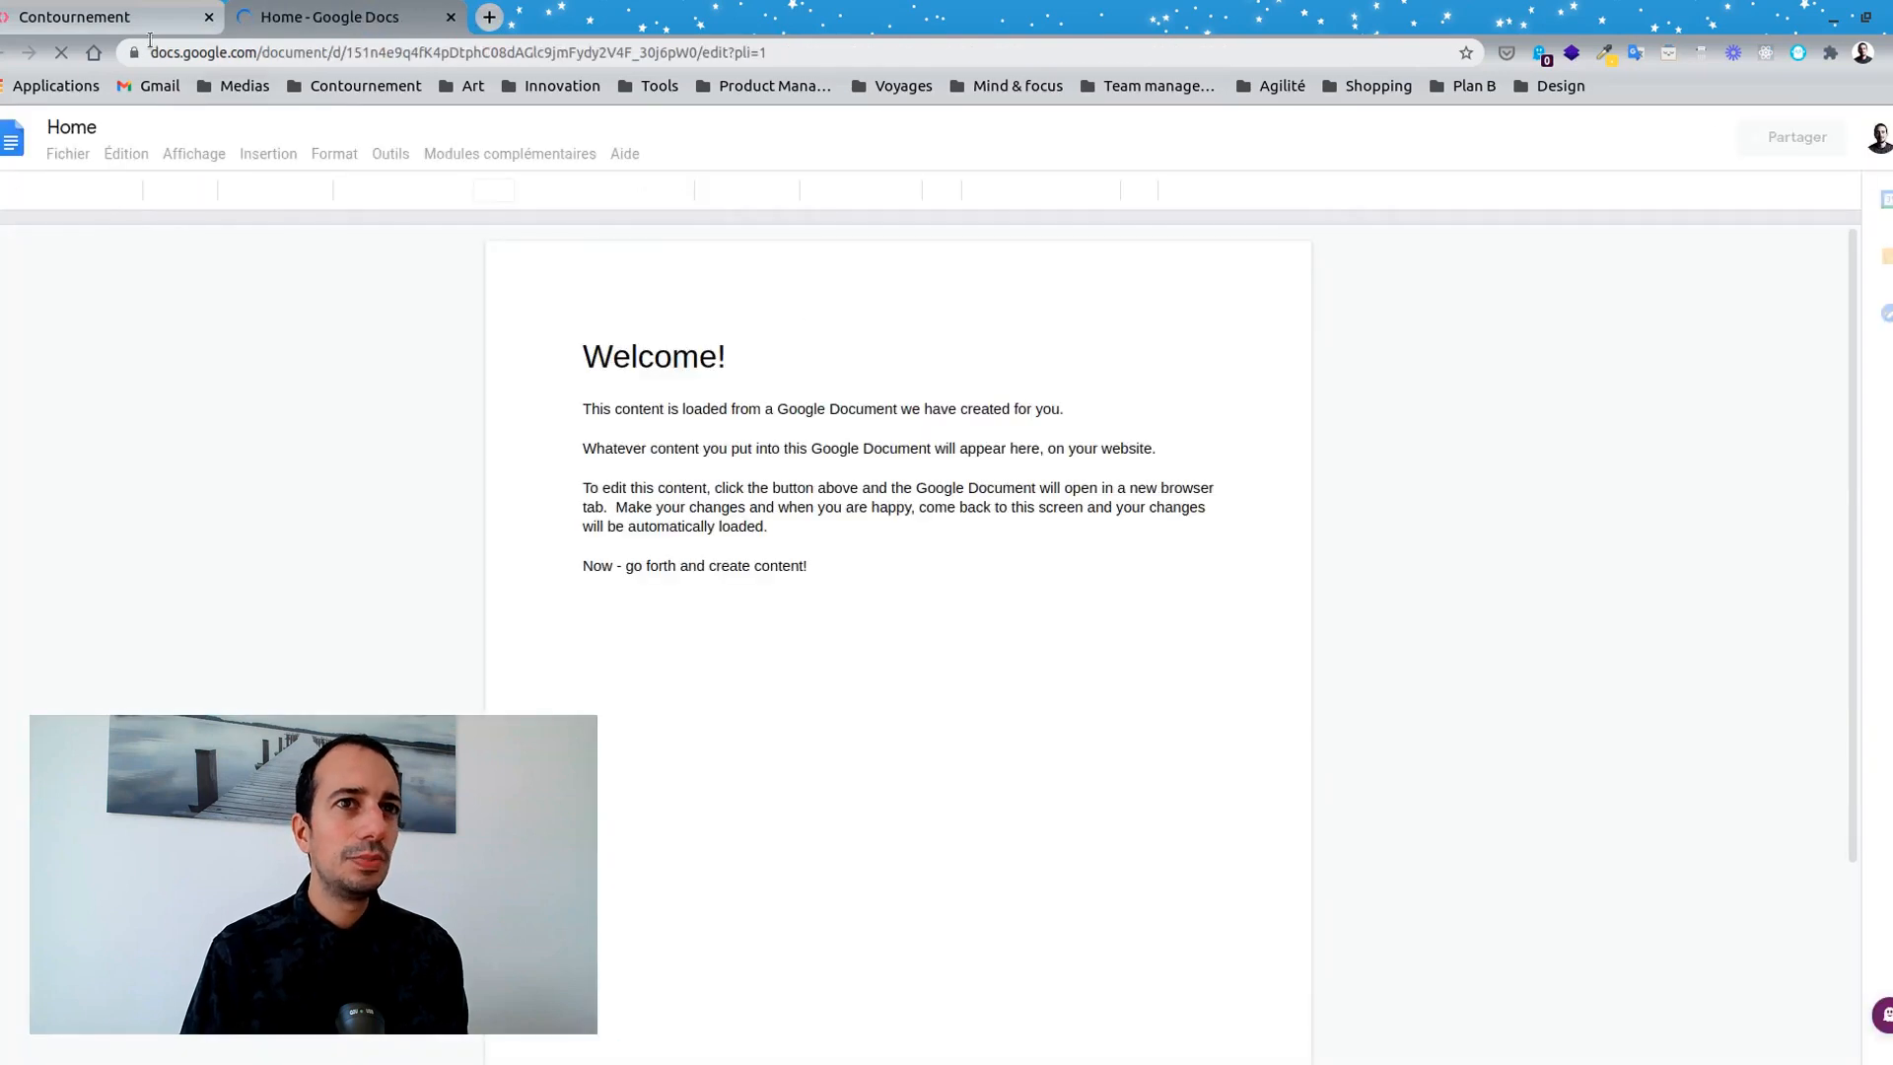
click(131, 22)
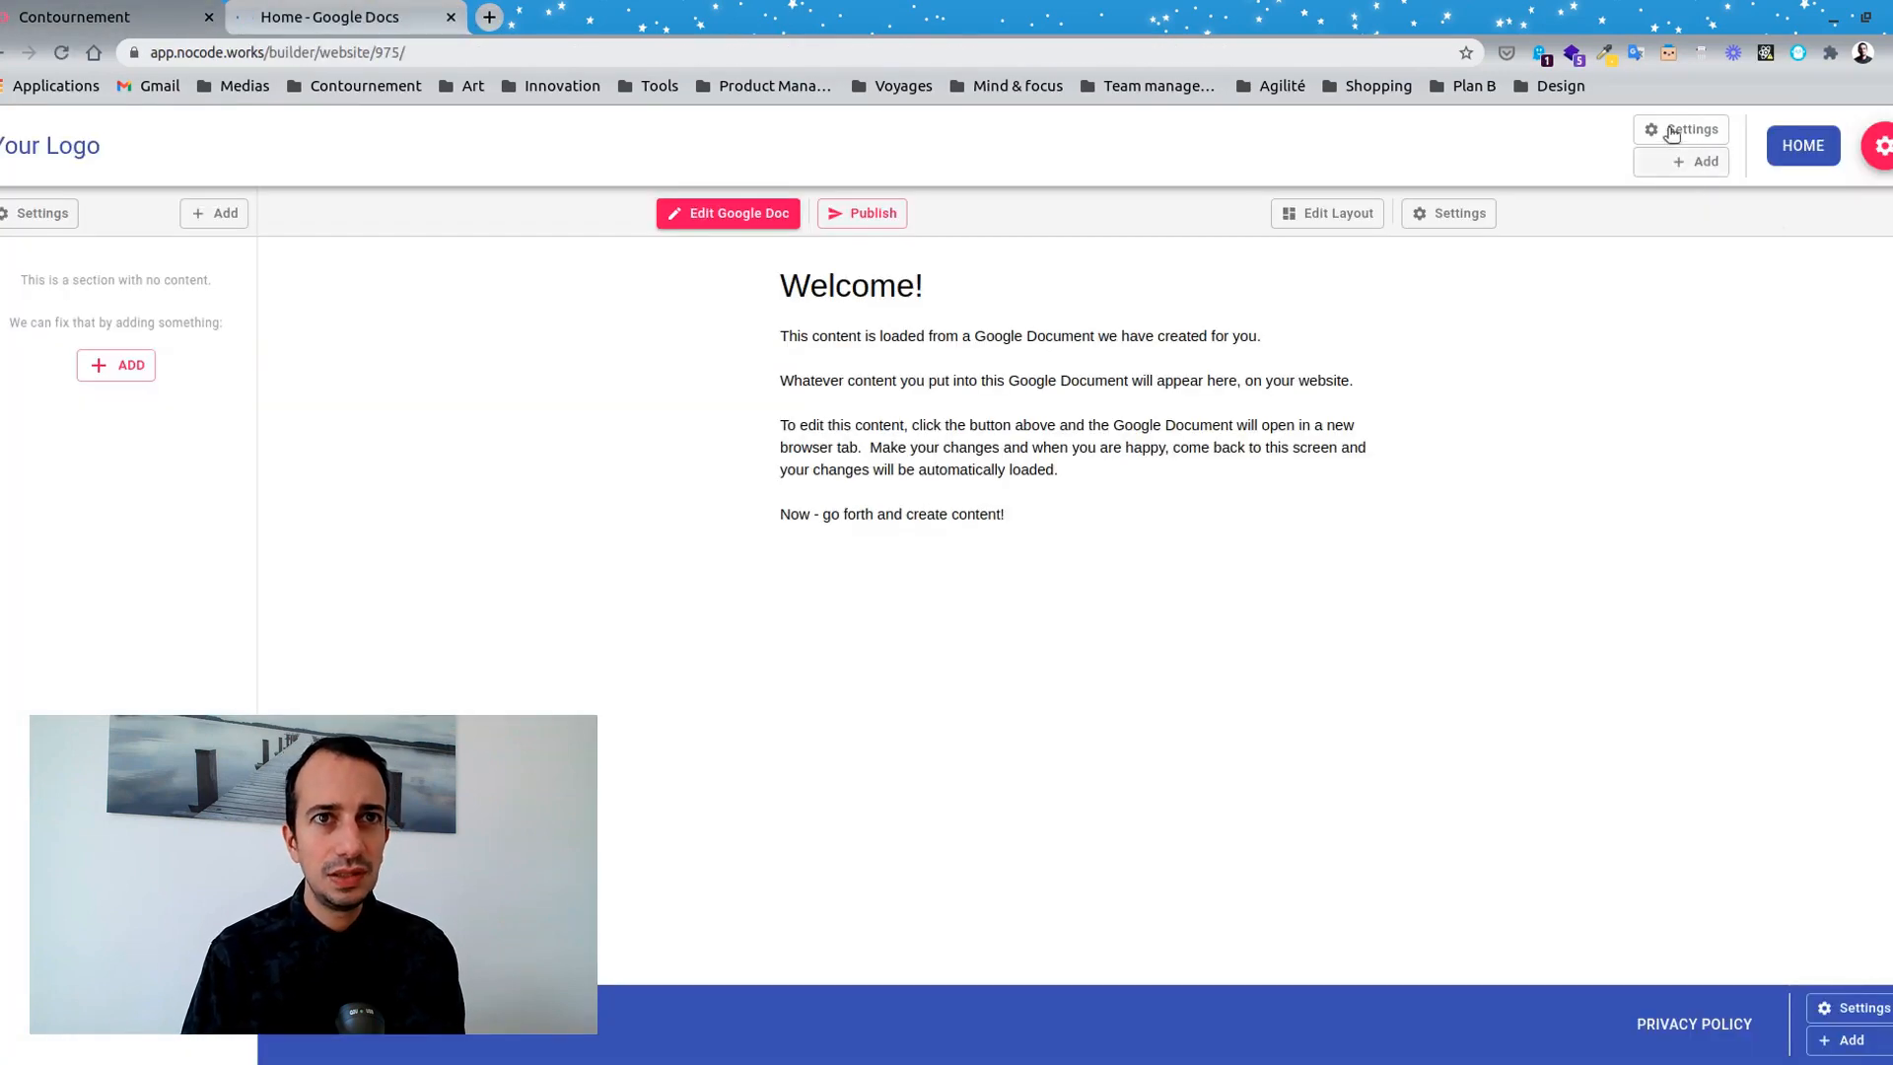
Re-sync the Contournement website with Google Drive from the builder.
click(1883, 148)
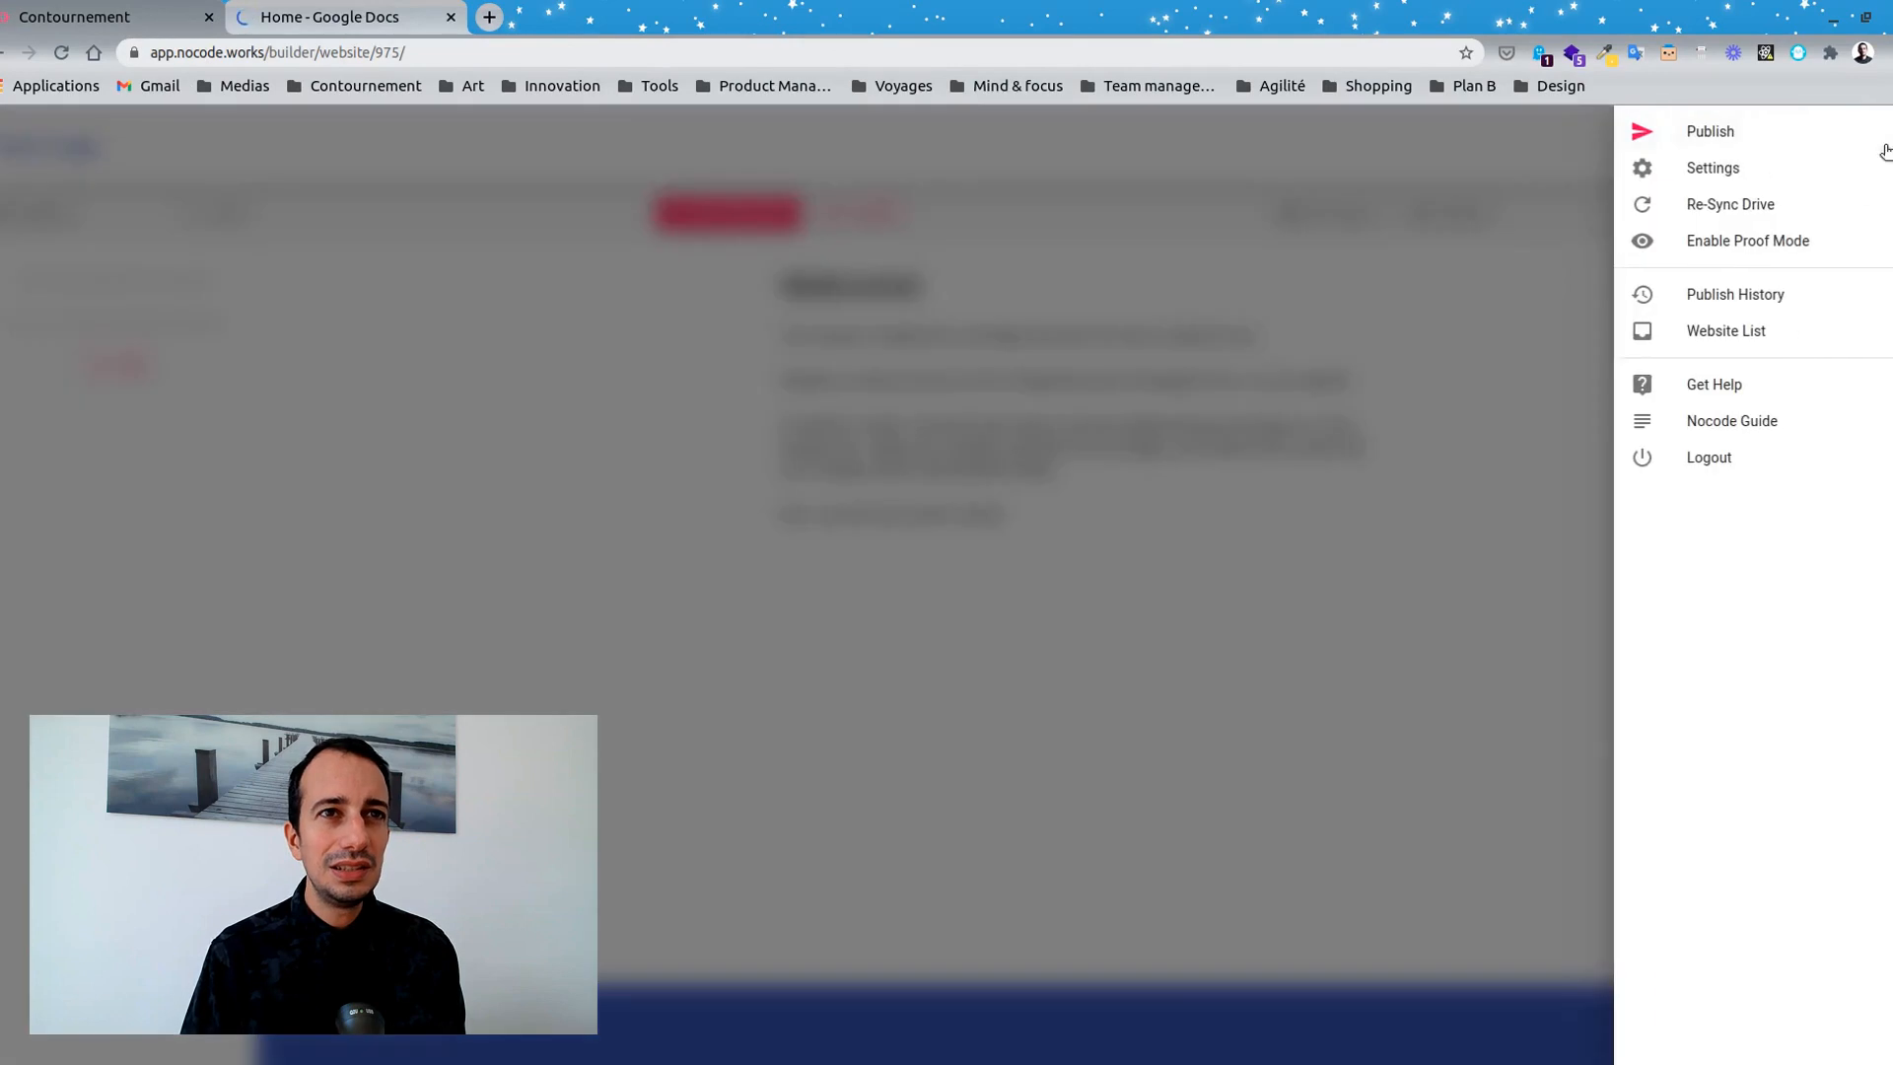
click(1348, 264)
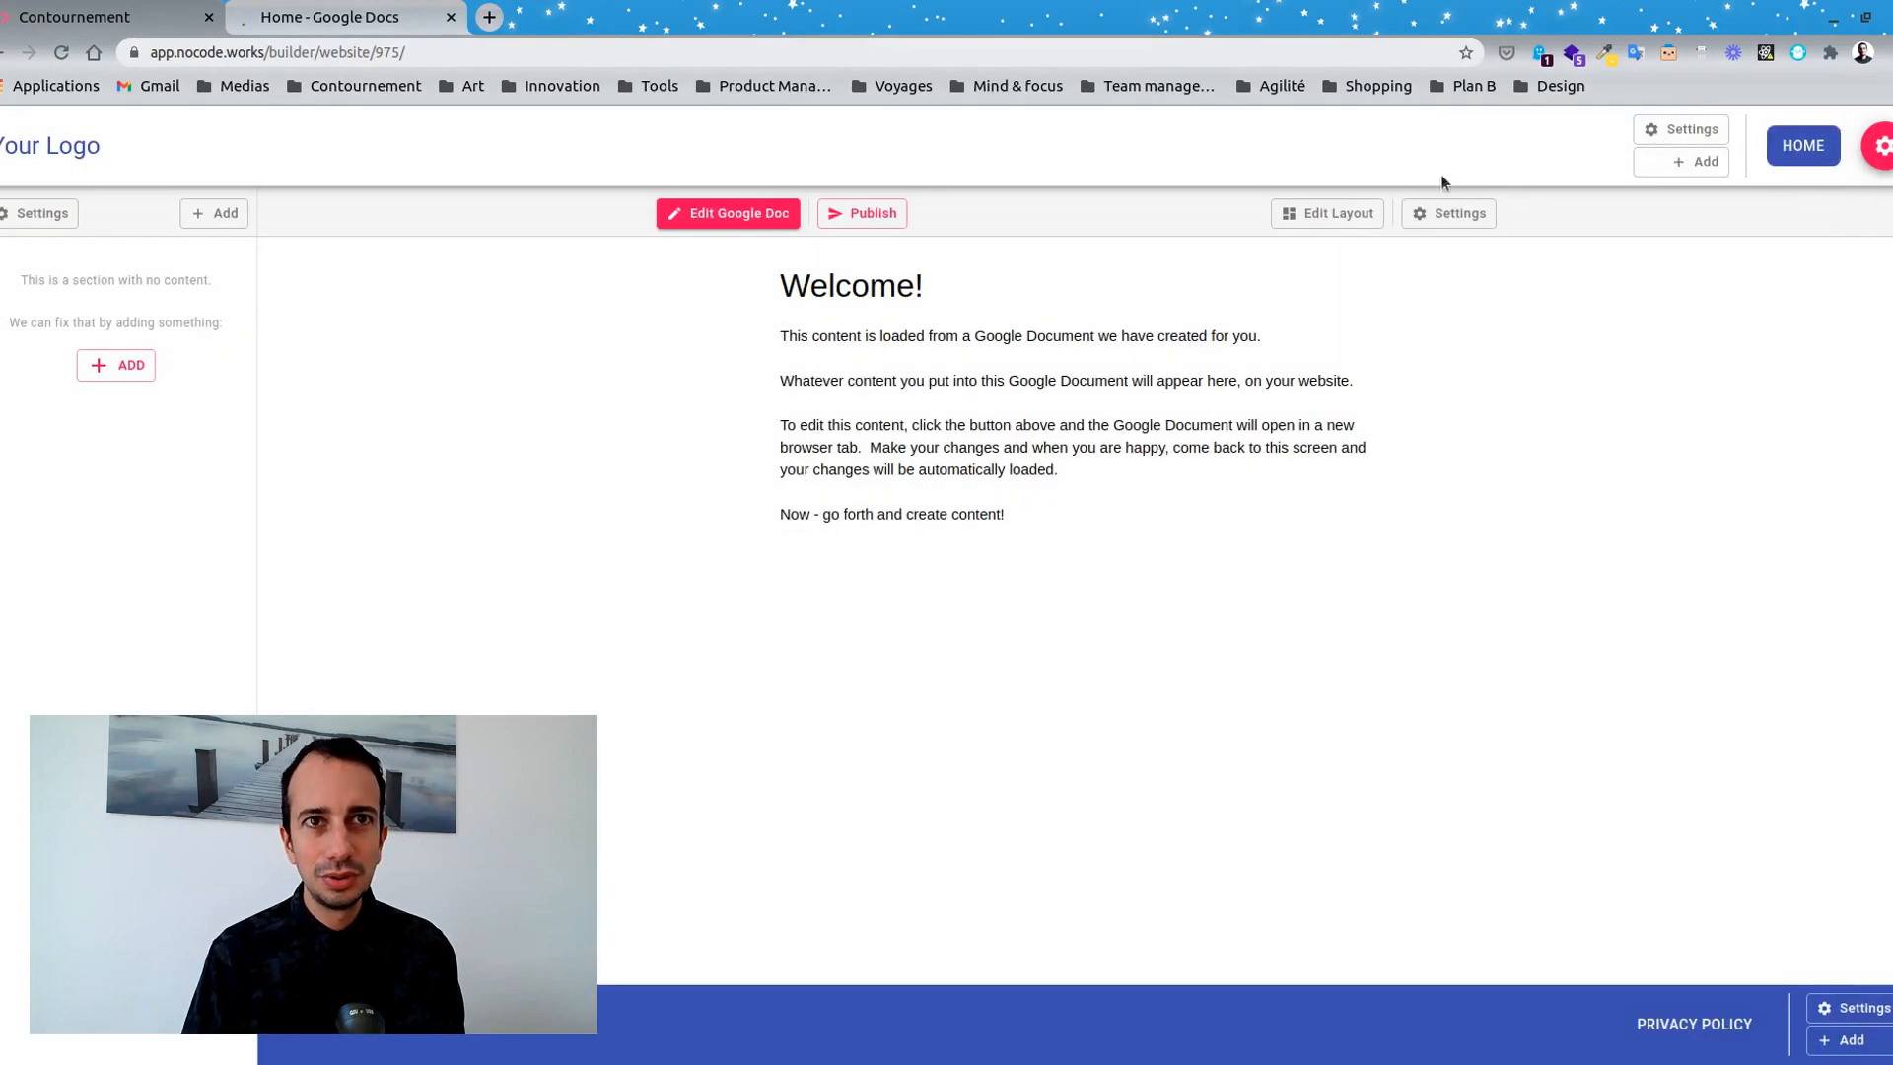
click(1881, 146)
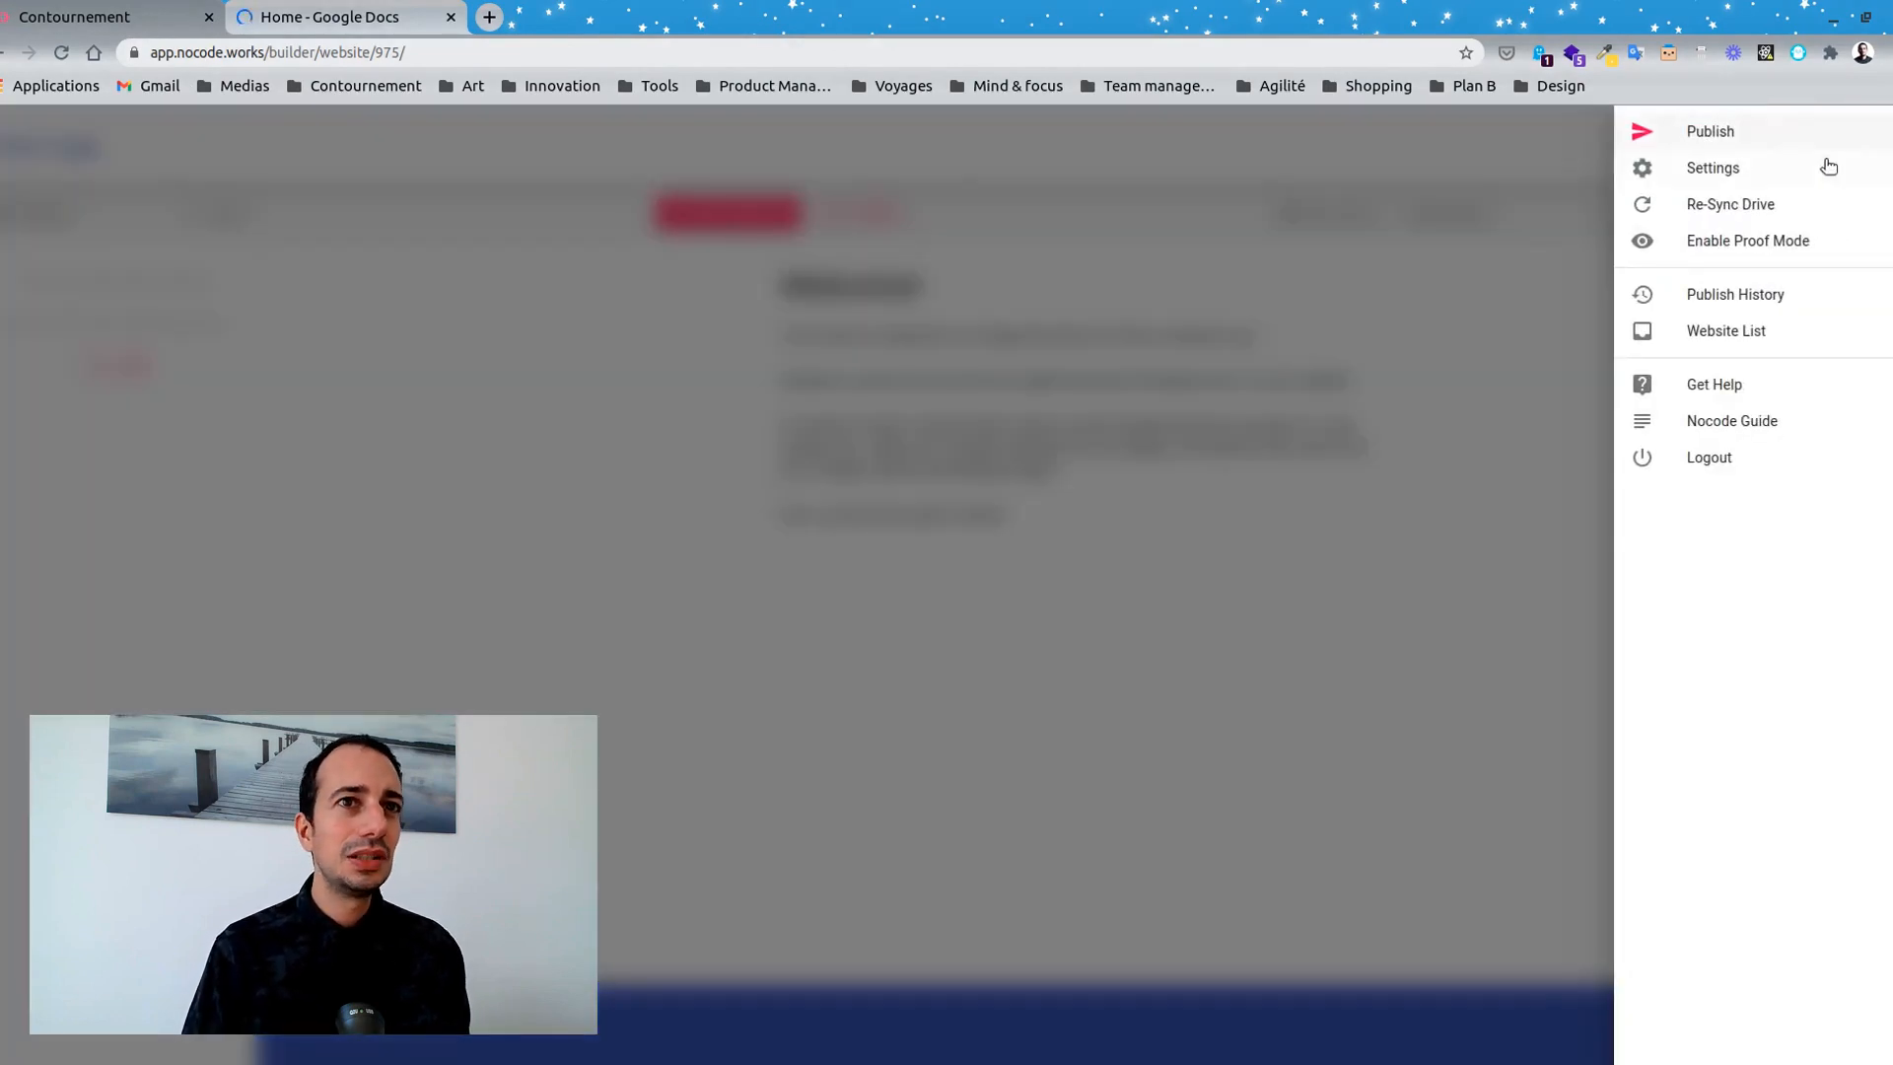
click(1722, 203)
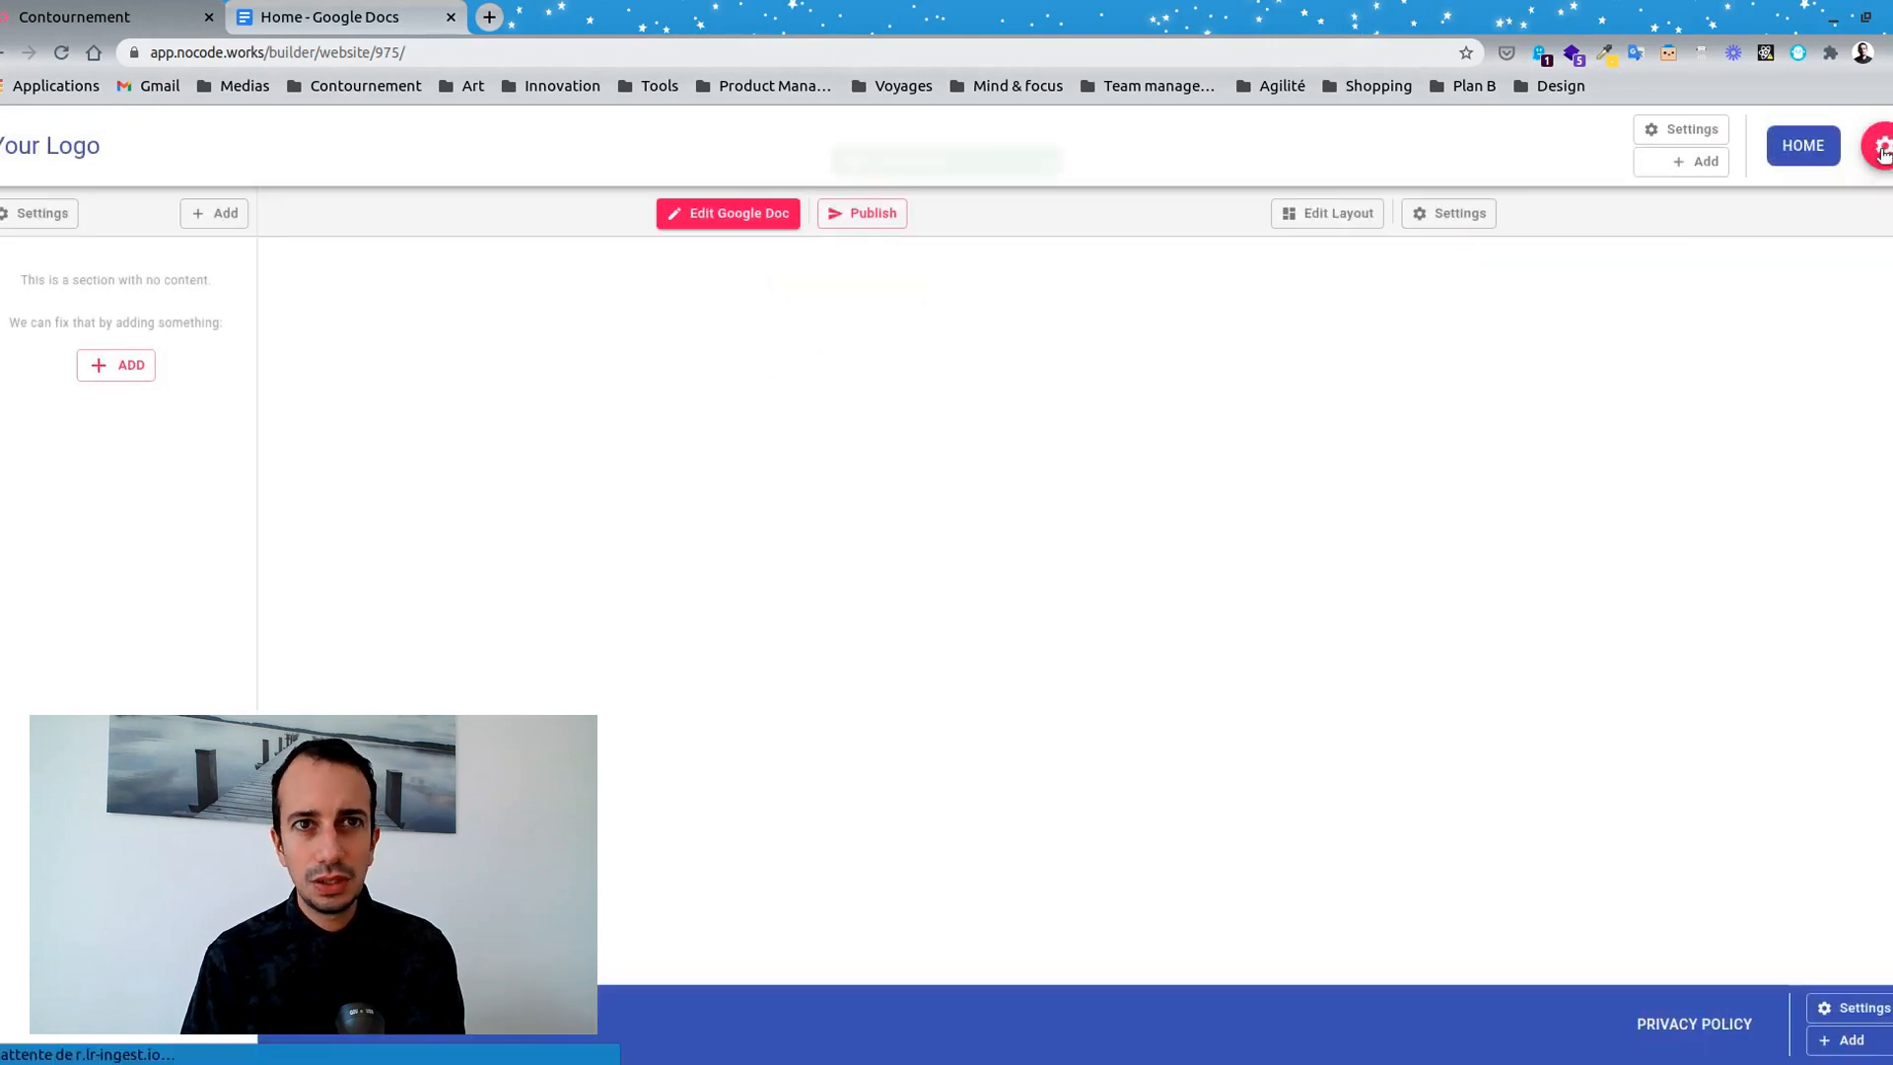
Review the Contournement website's general settings, page layout options and feature settings, leaving them without making changes.
click(1880, 149)
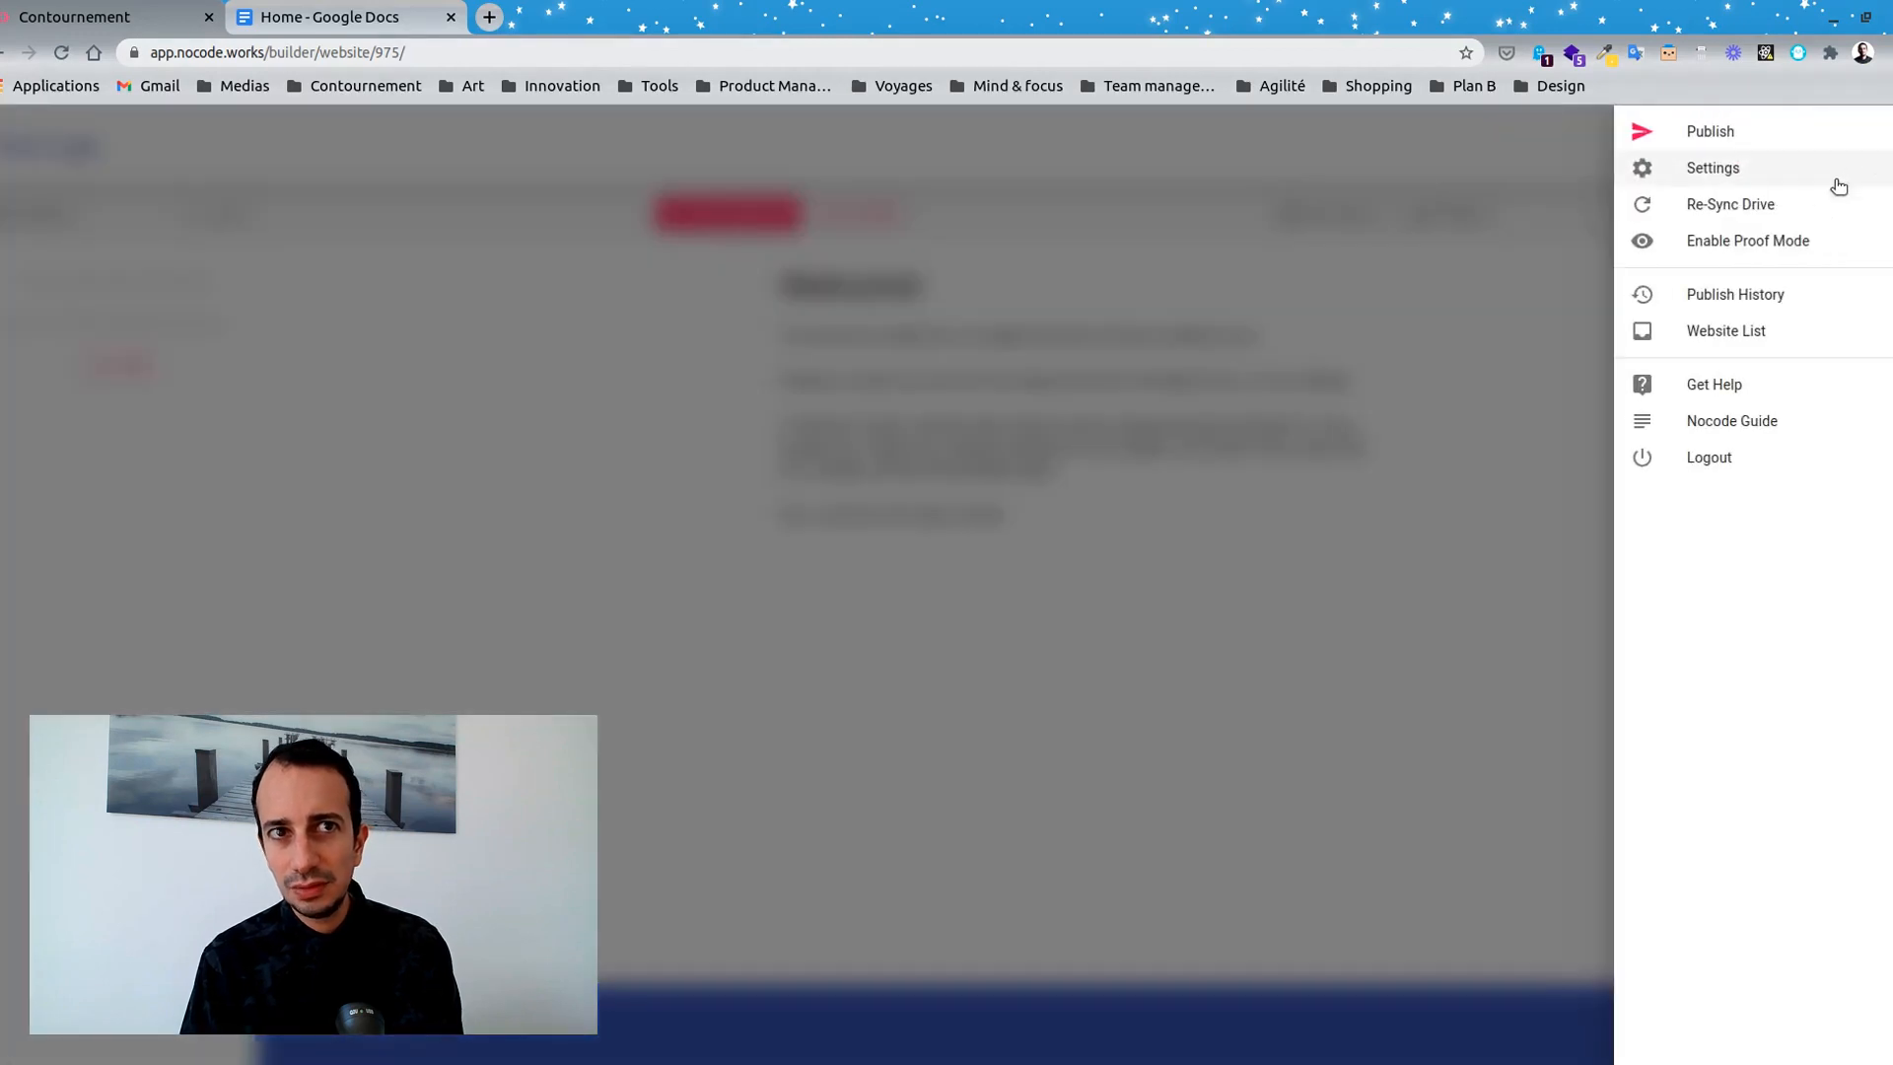
click(1723, 170)
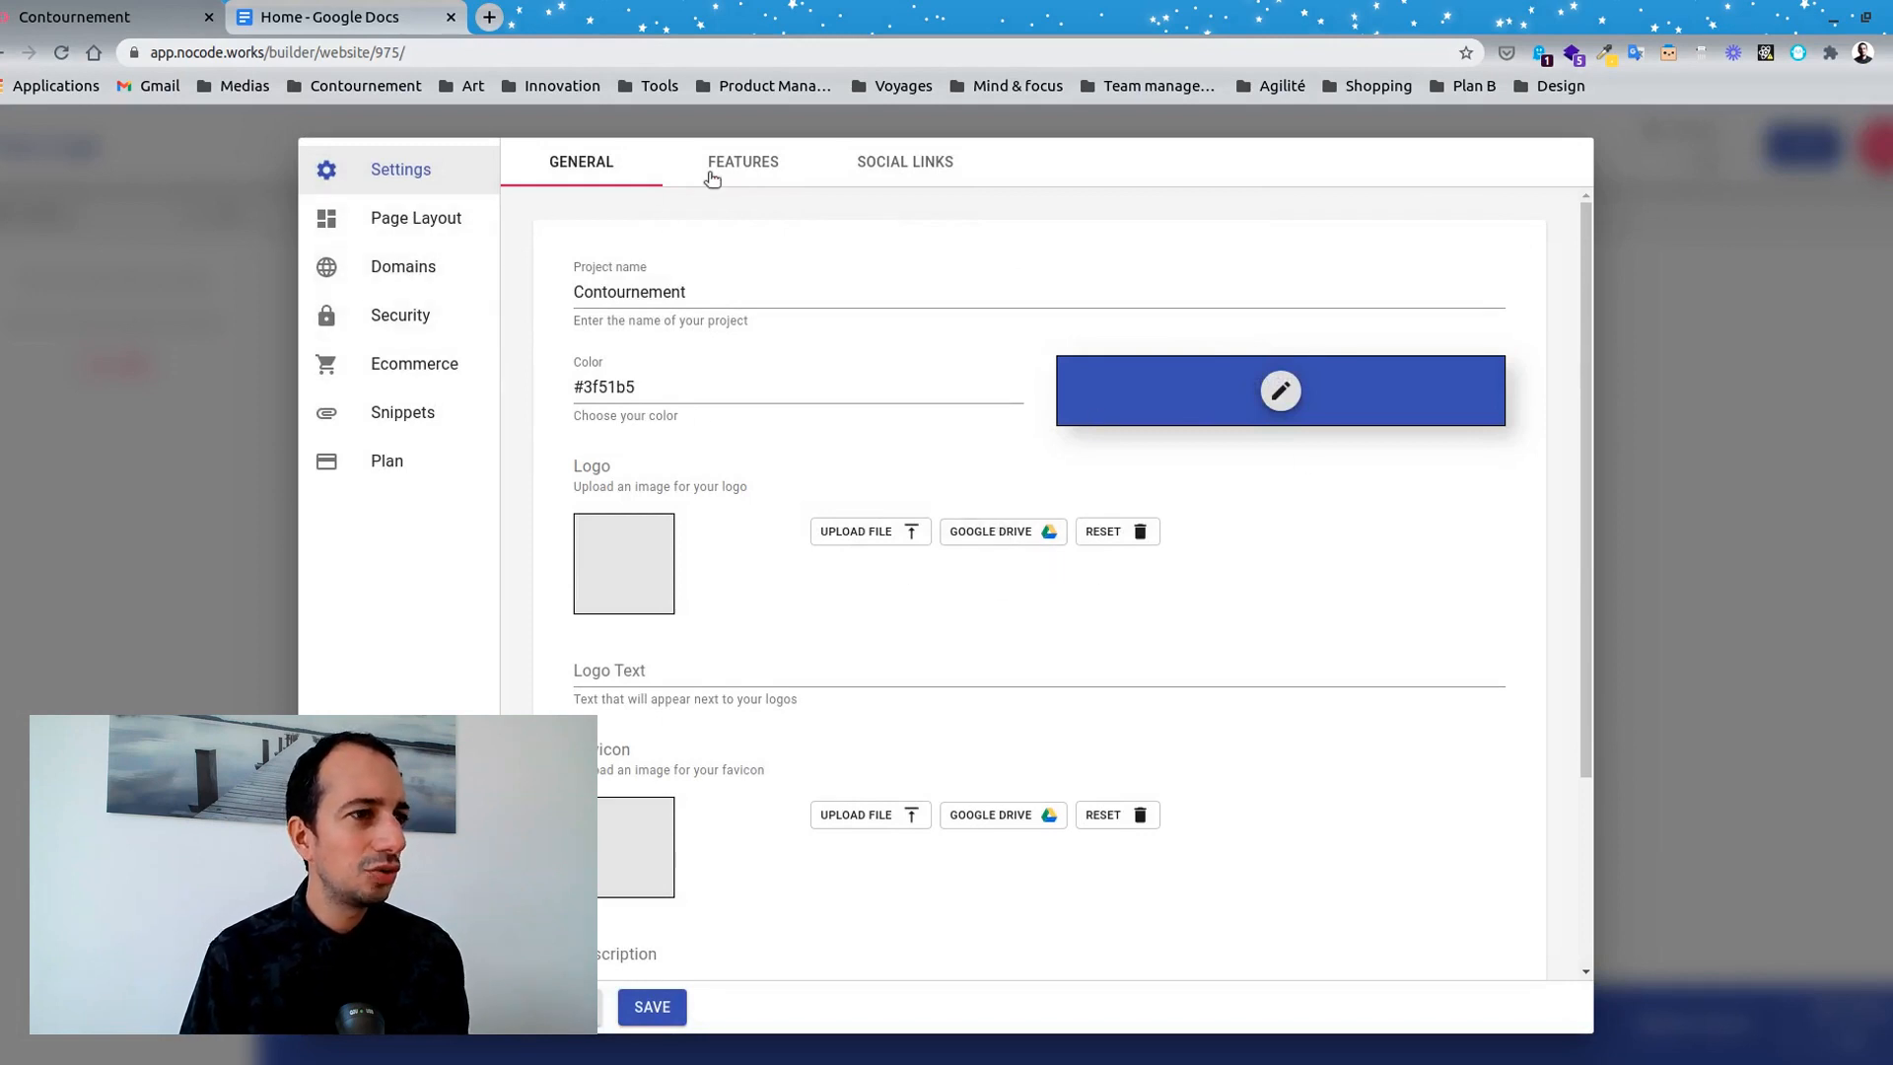
click(424, 225)
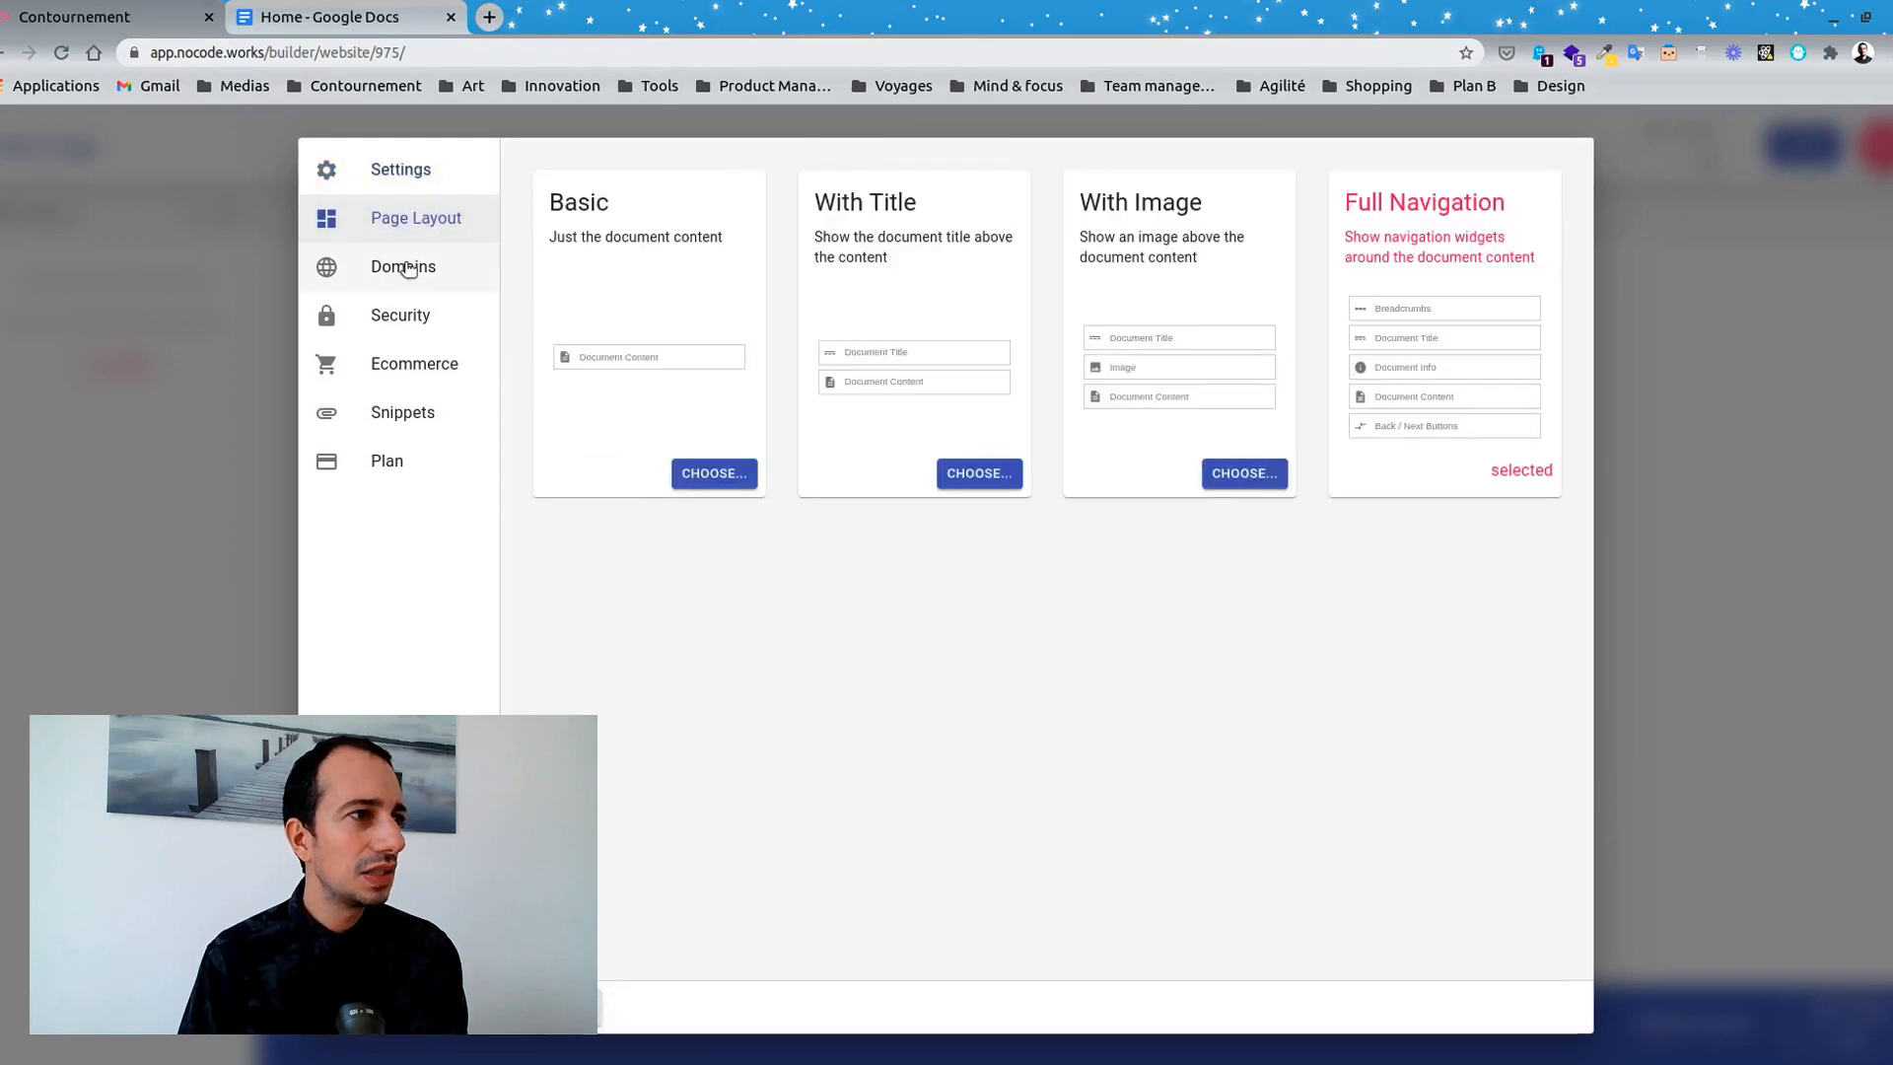
click(420, 173)
click(744, 174)
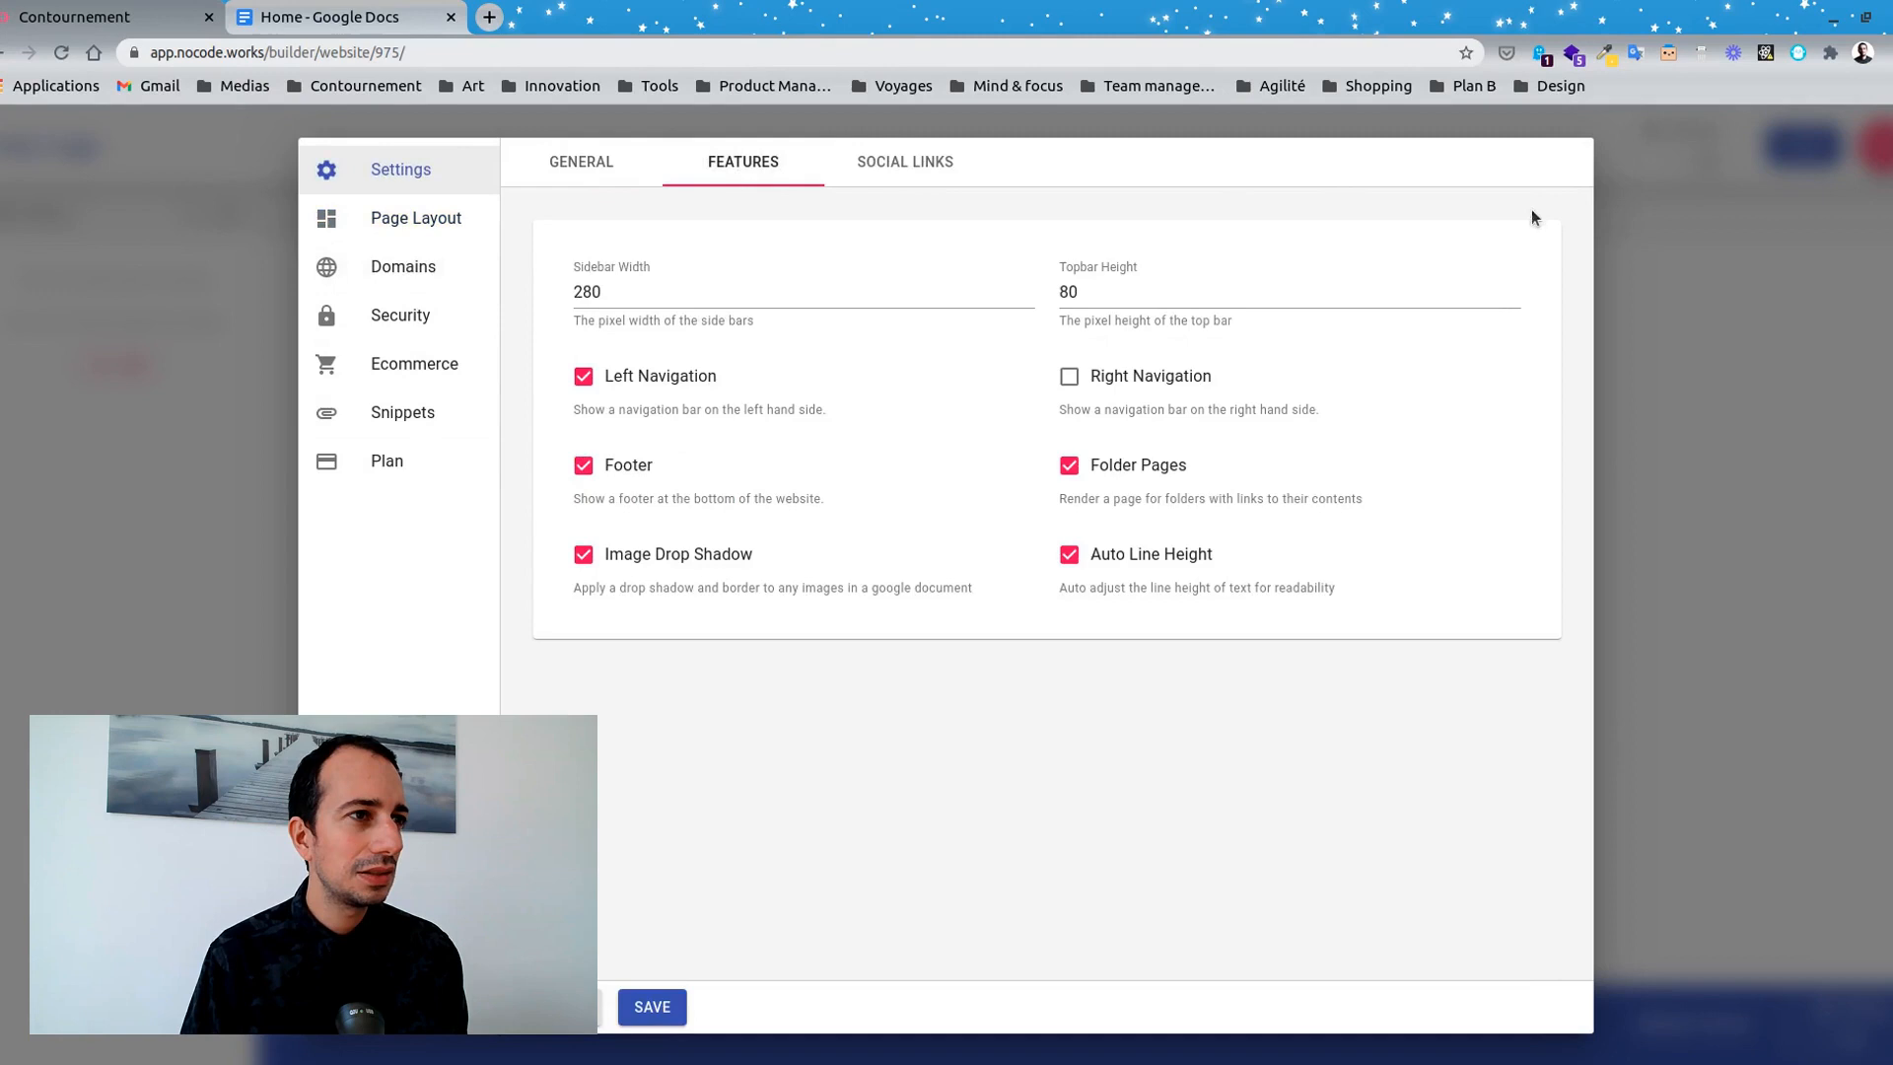
click(1635, 213)
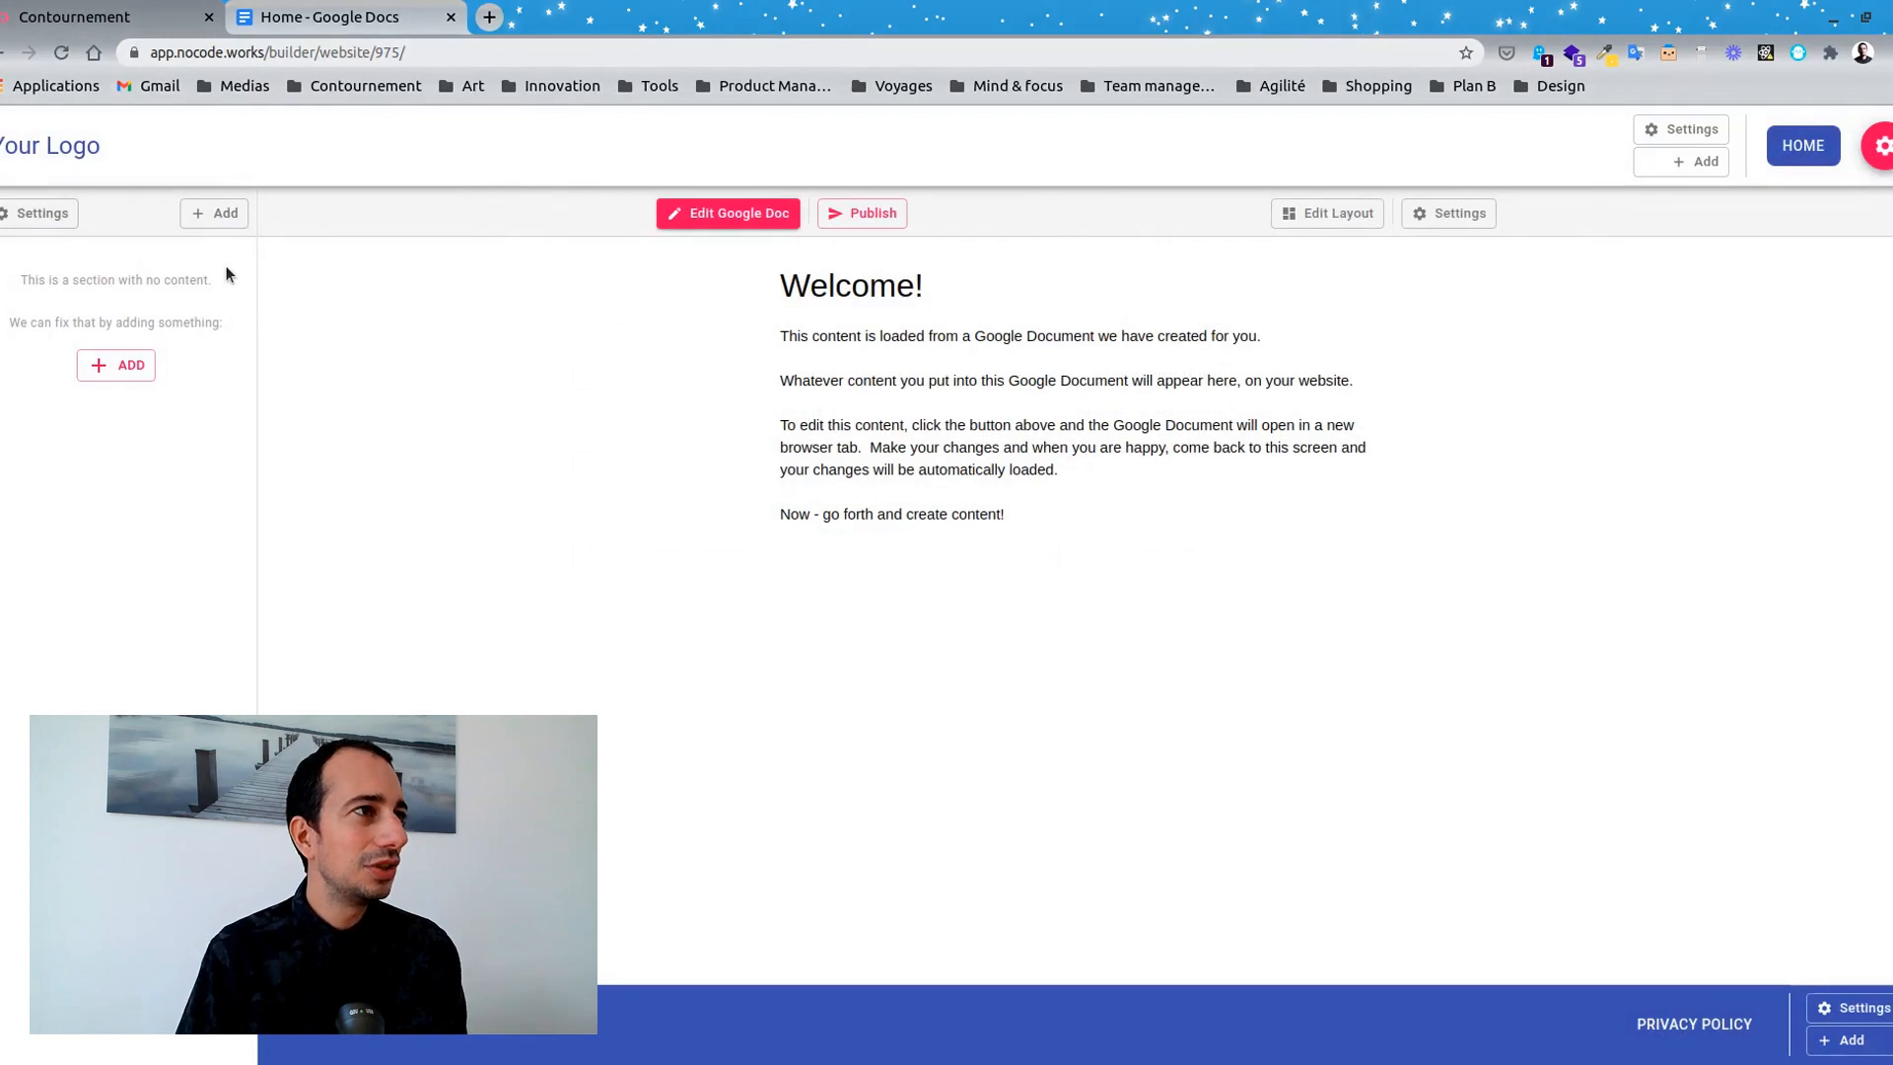
Switch to the Home Google Doc and open its containing topbar folder in Google Drive.
key(super)
key(super)
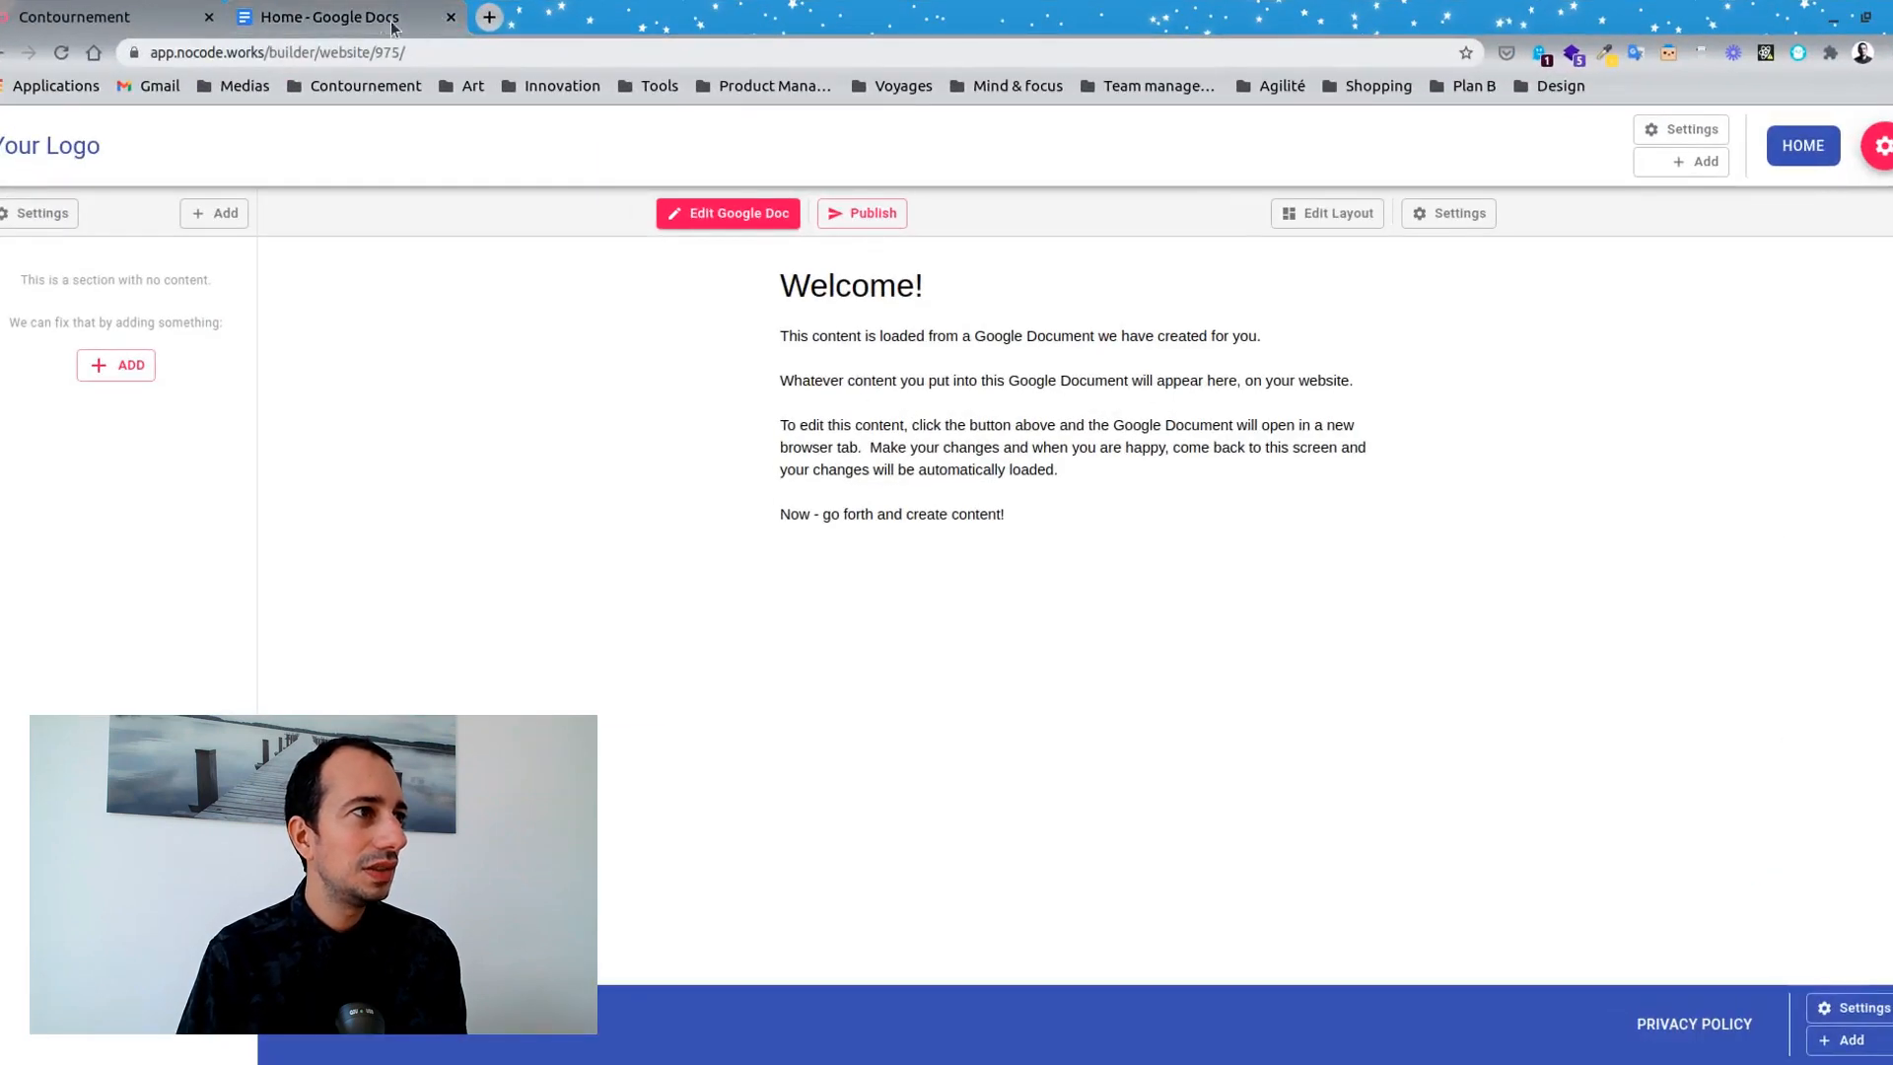
click(392, 27)
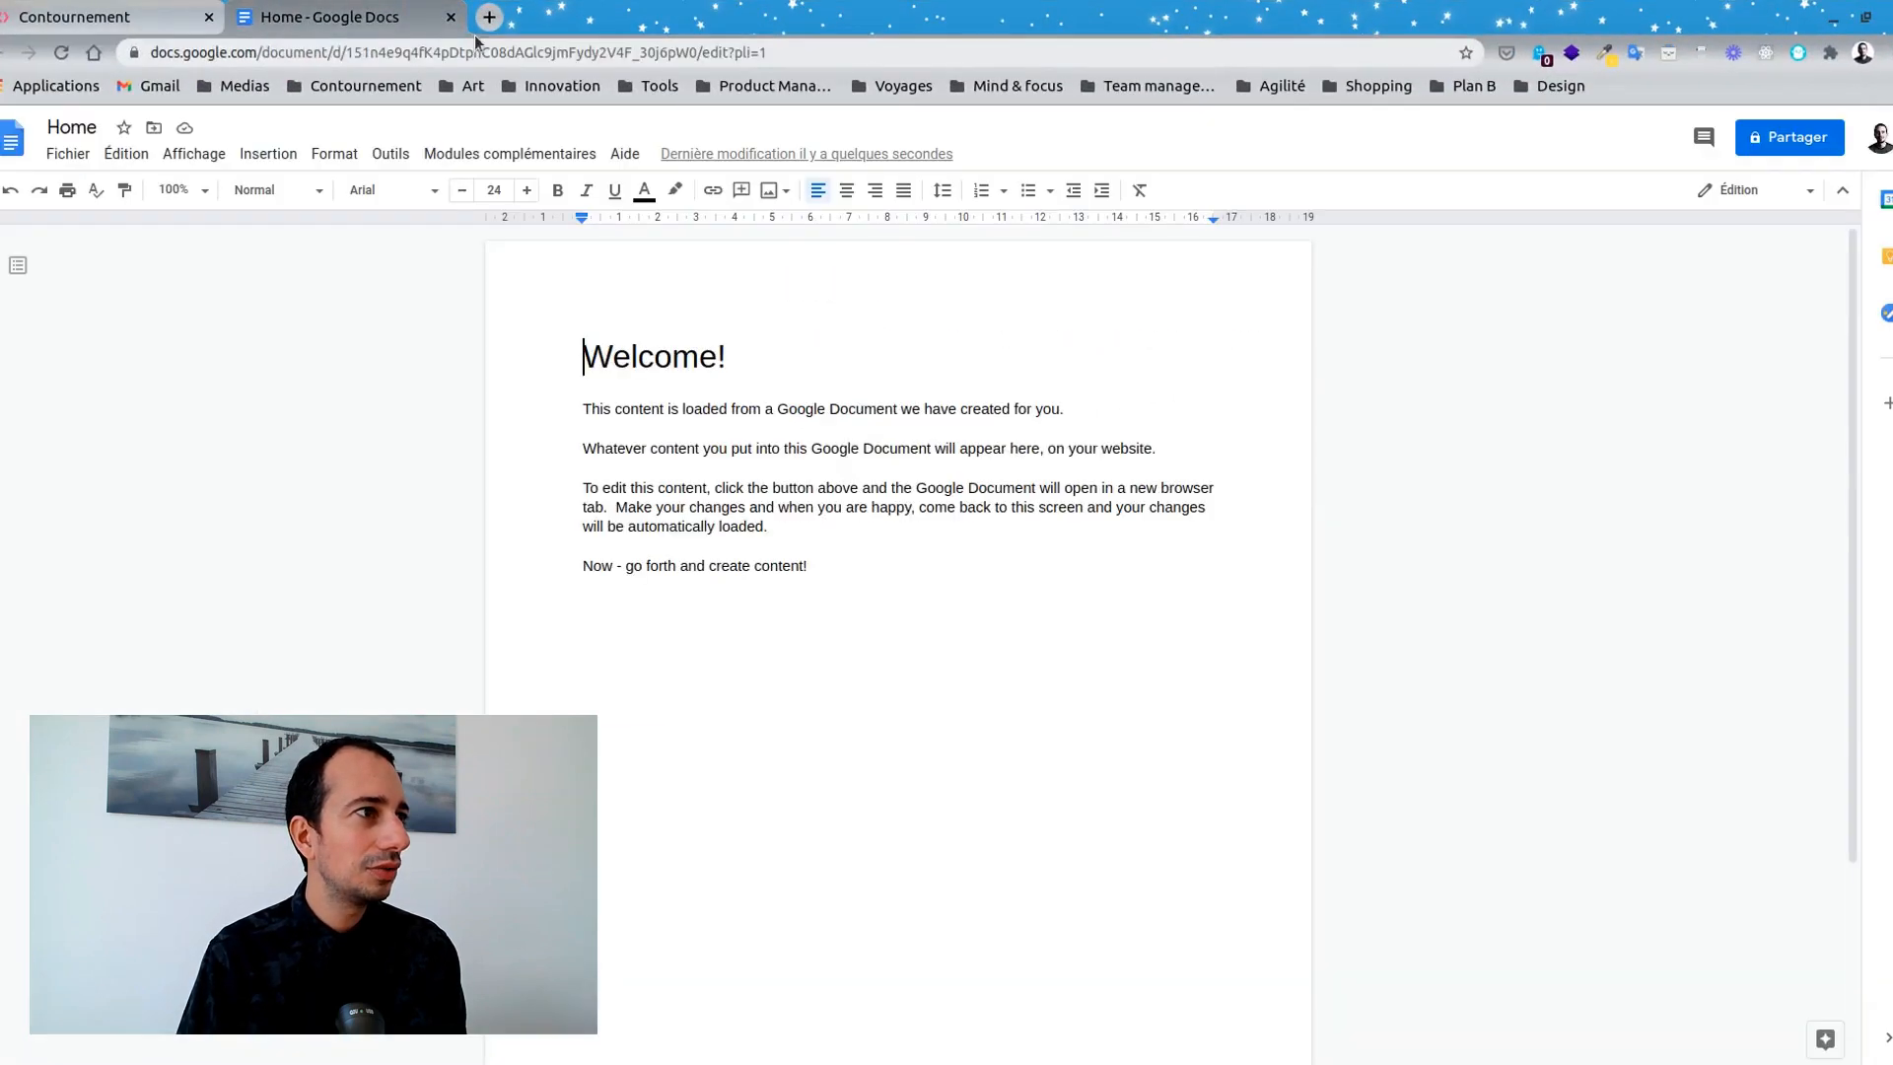
click(154, 127)
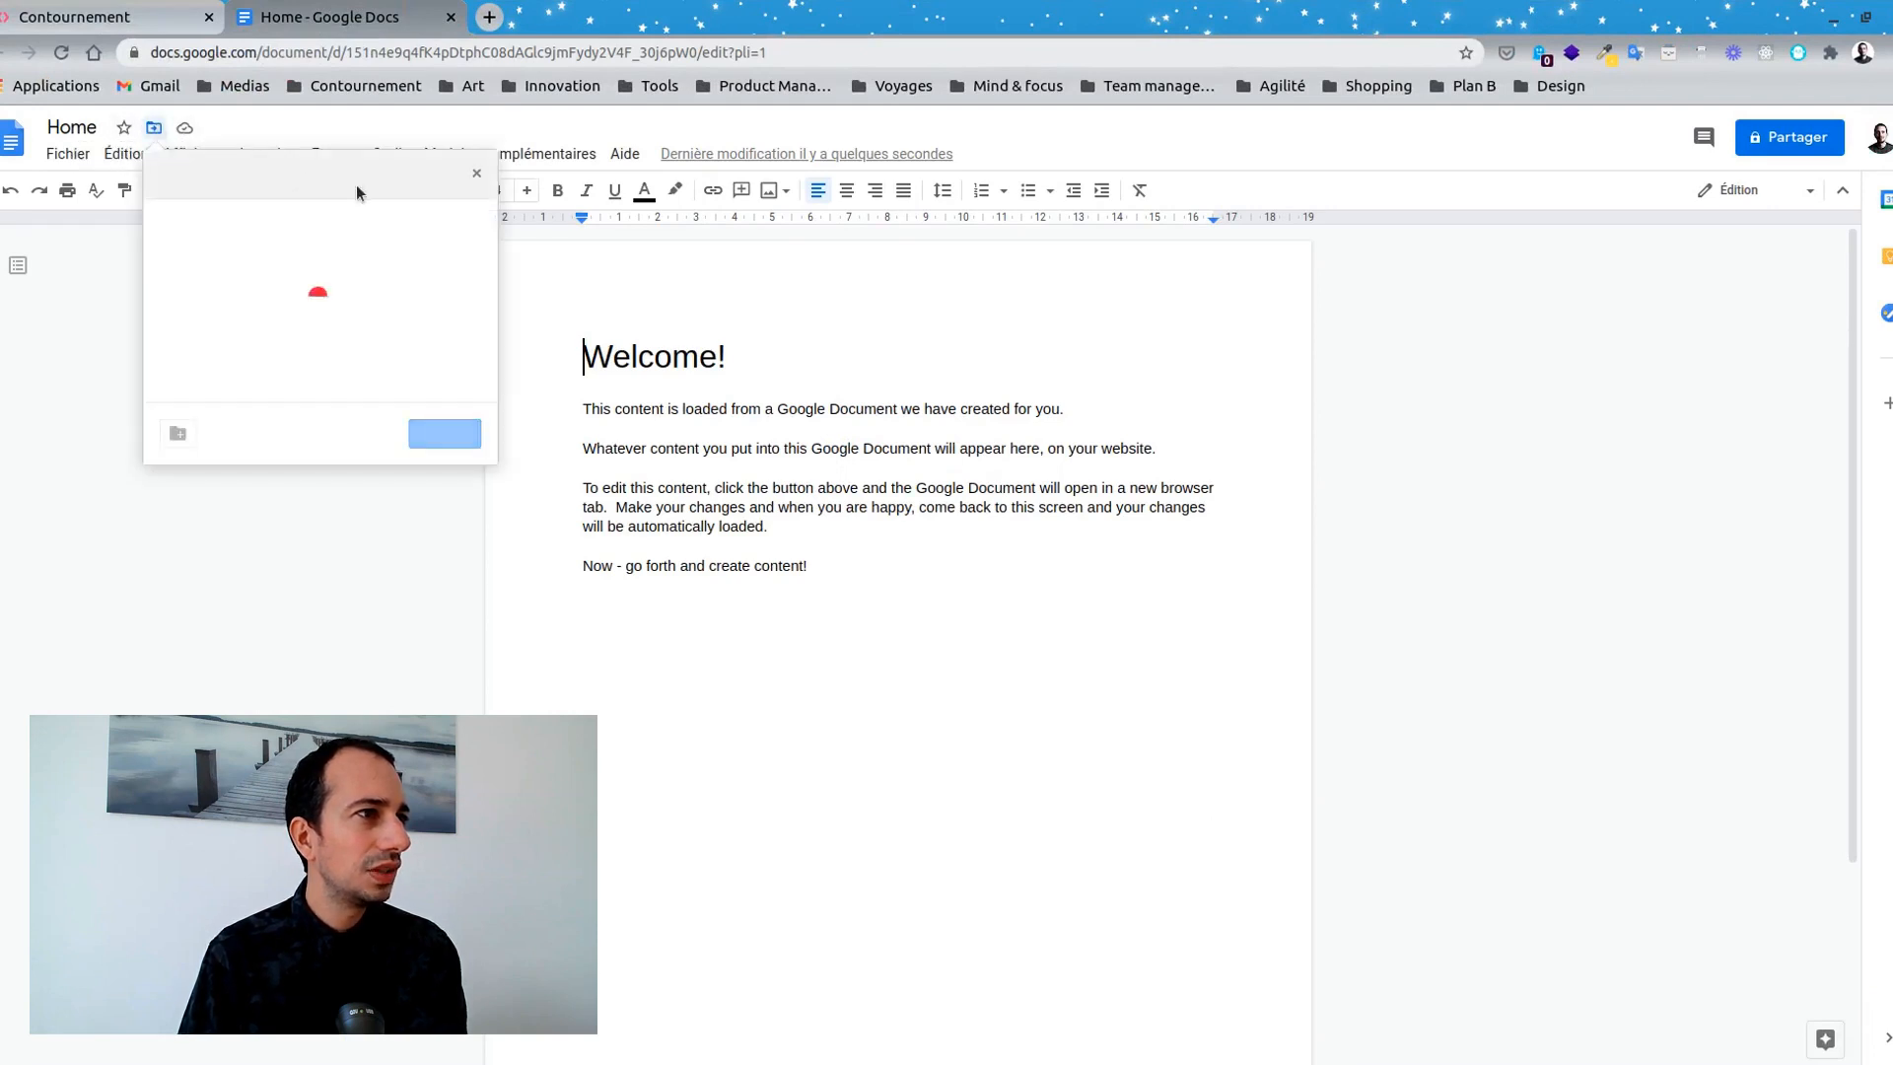
click(252, 175)
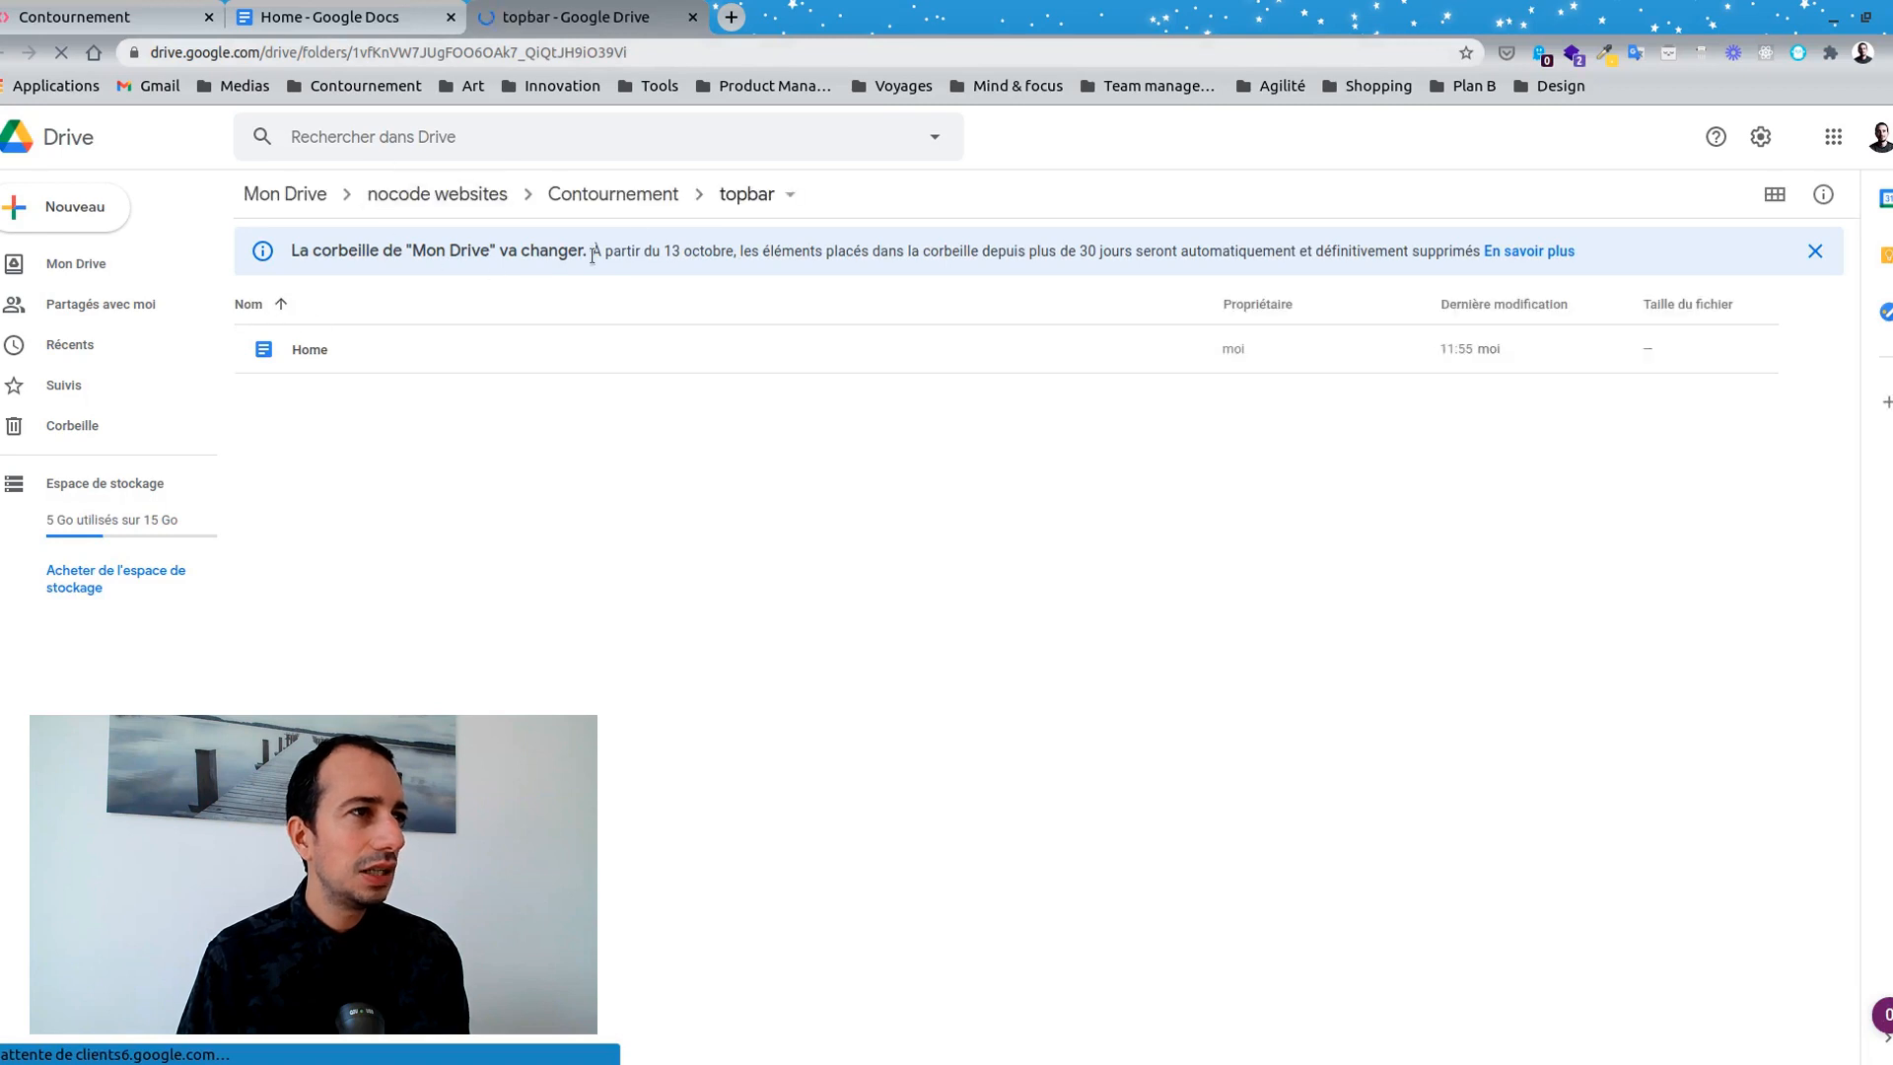
Go up to the nocode websites folder in Drive and open its Contournement folder to examine the subfolders.
click(612, 197)
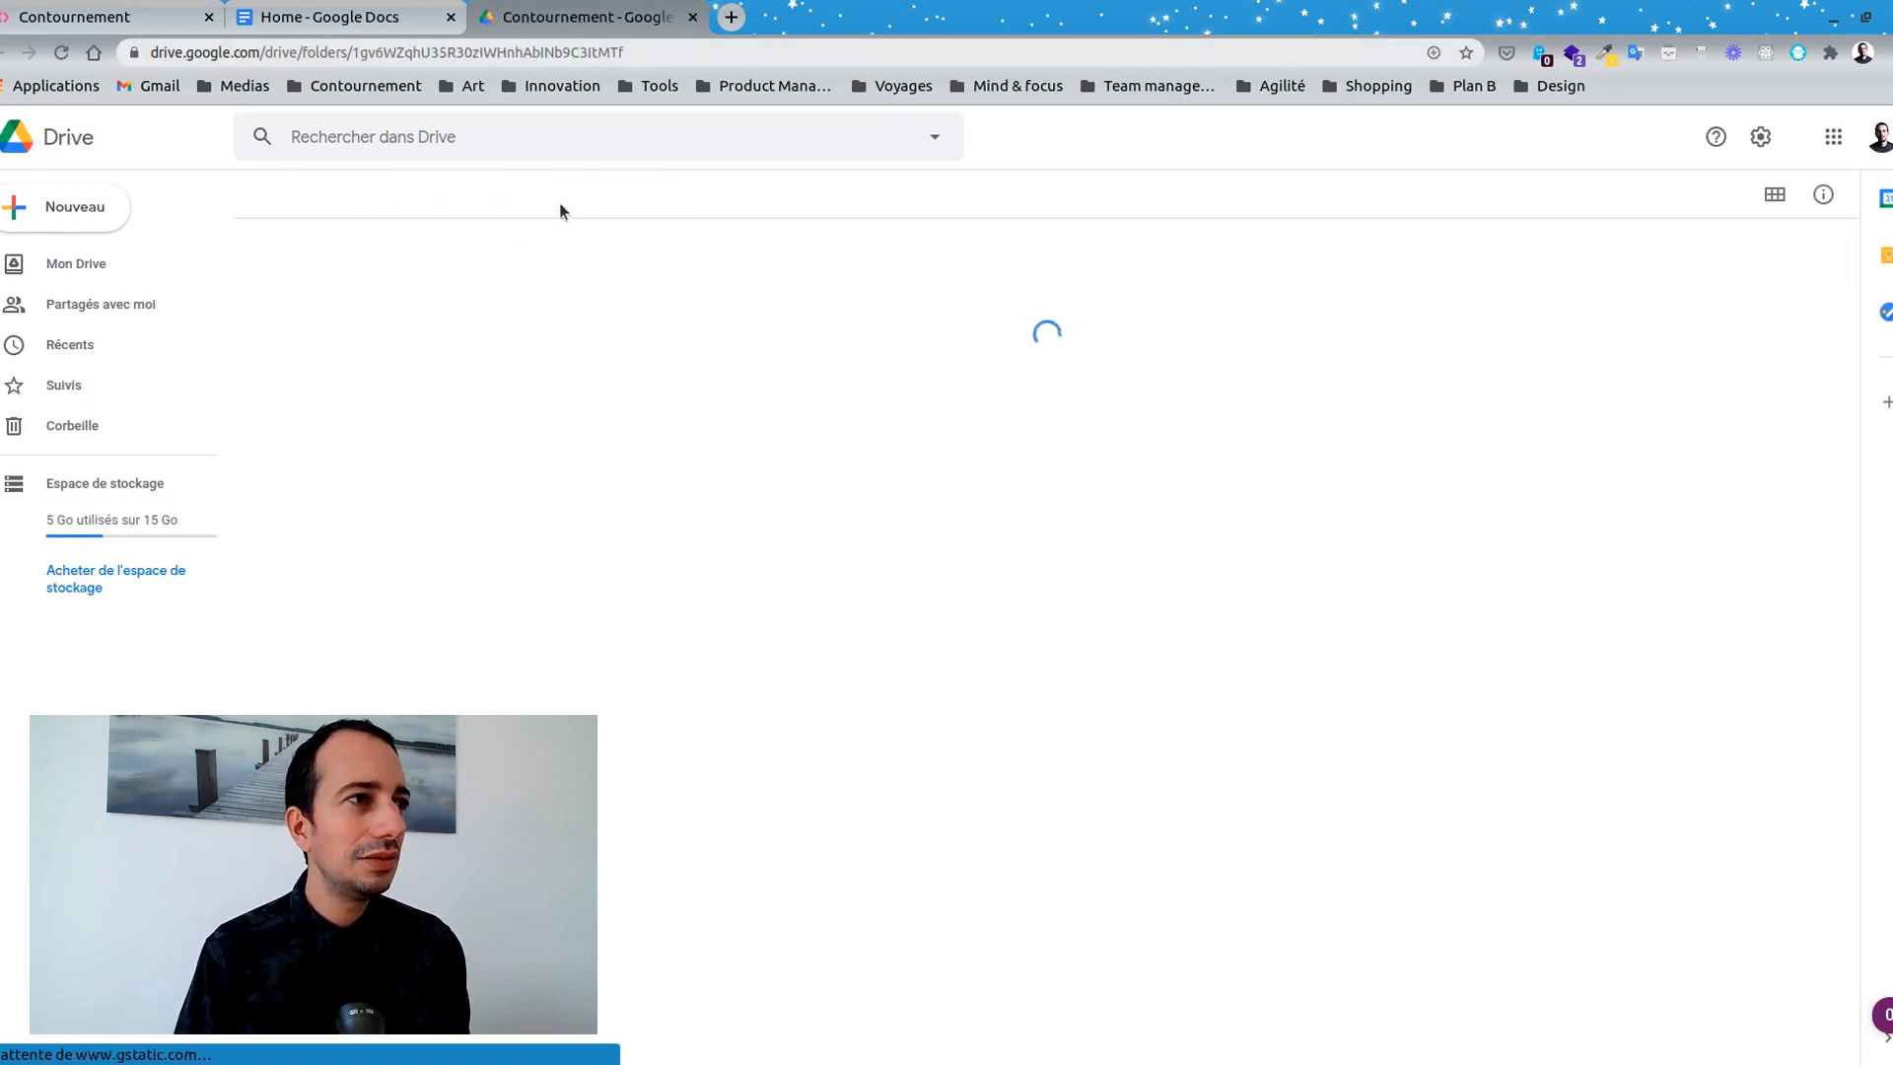
click(427, 193)
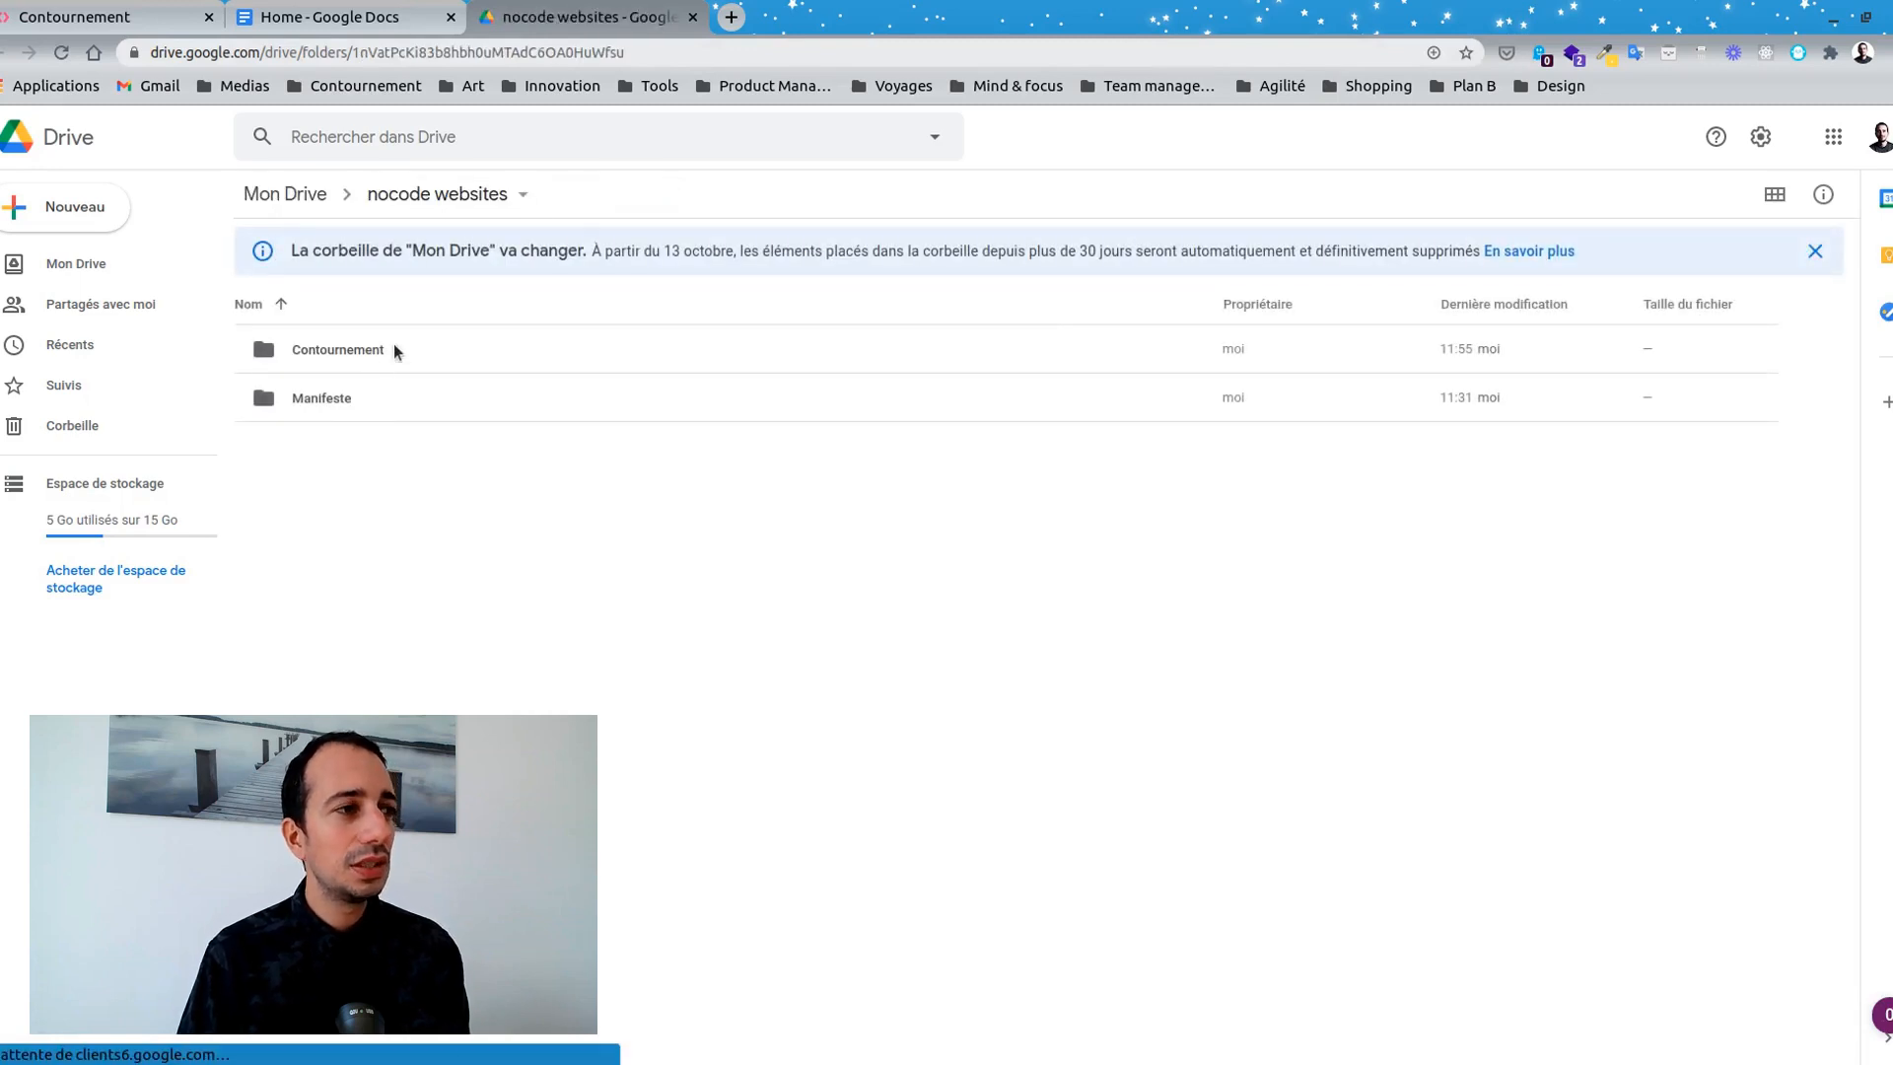
click(378, 357)
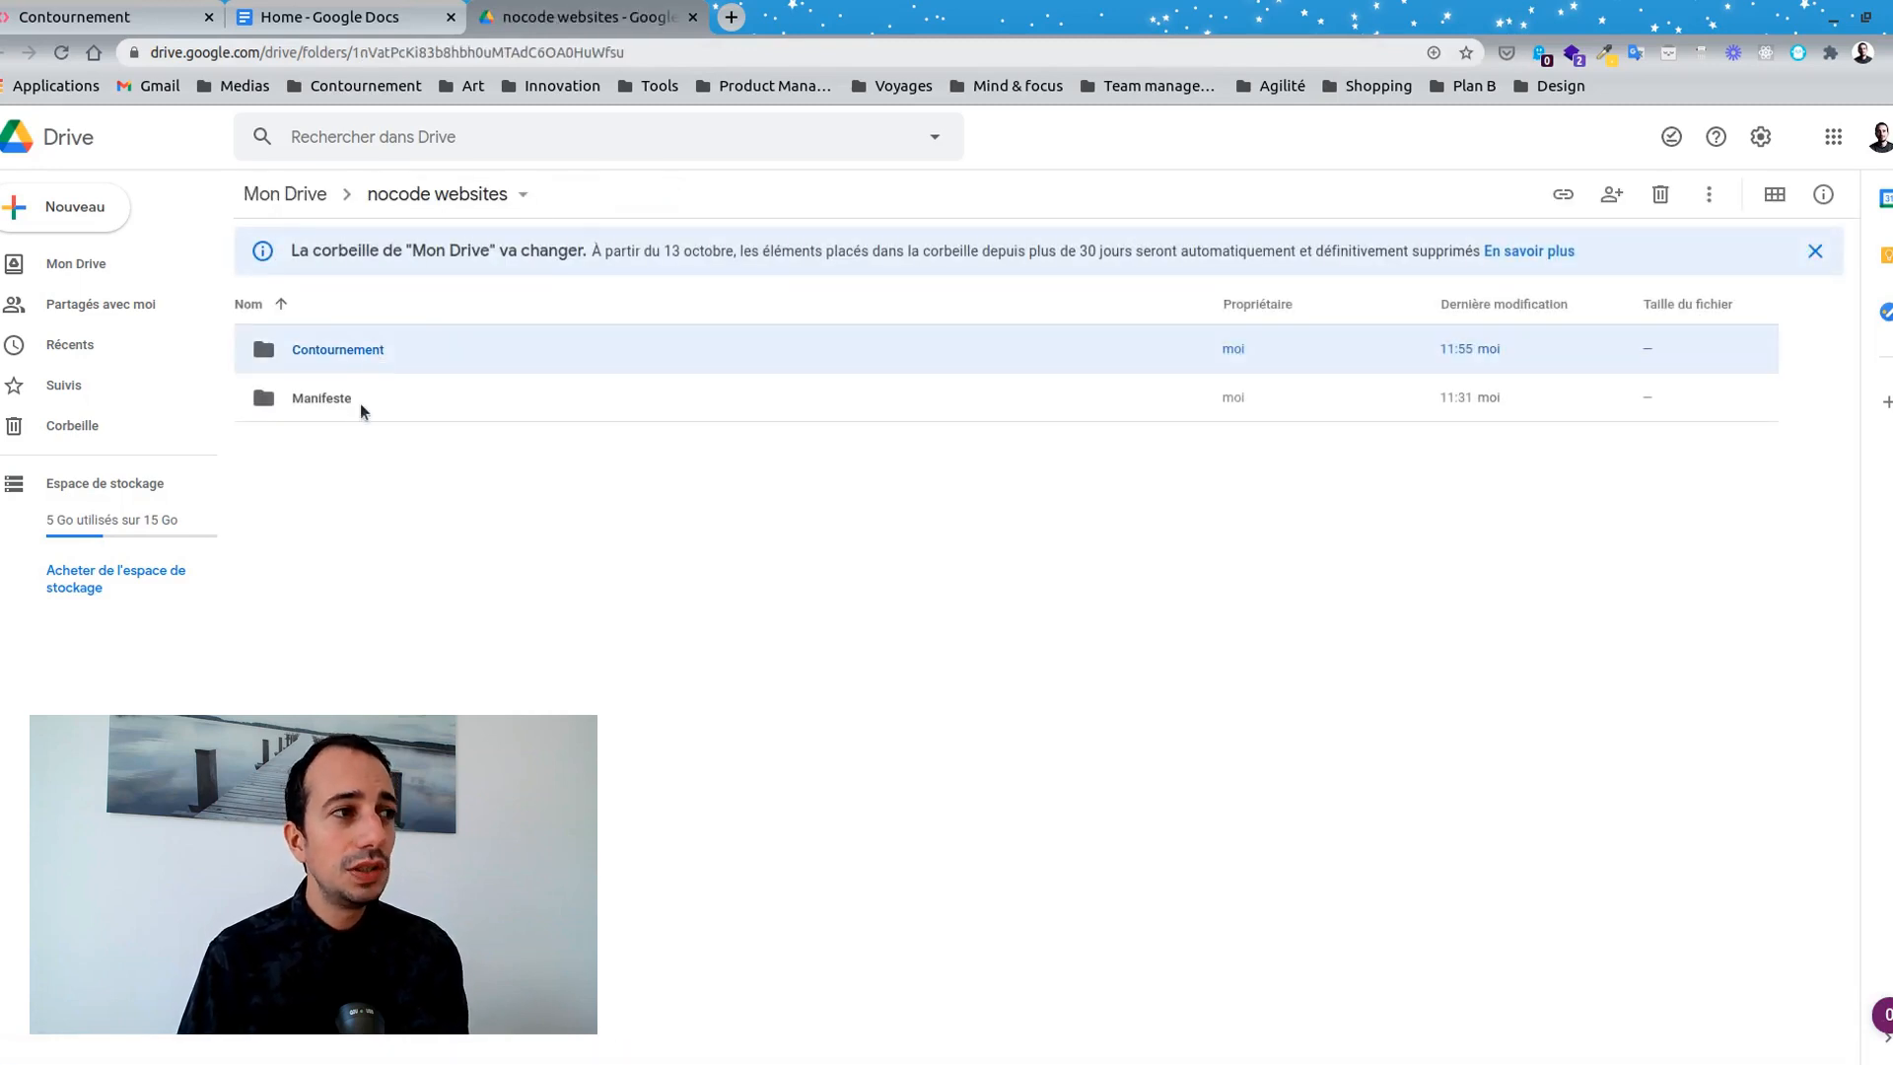
double_click(395, 359)
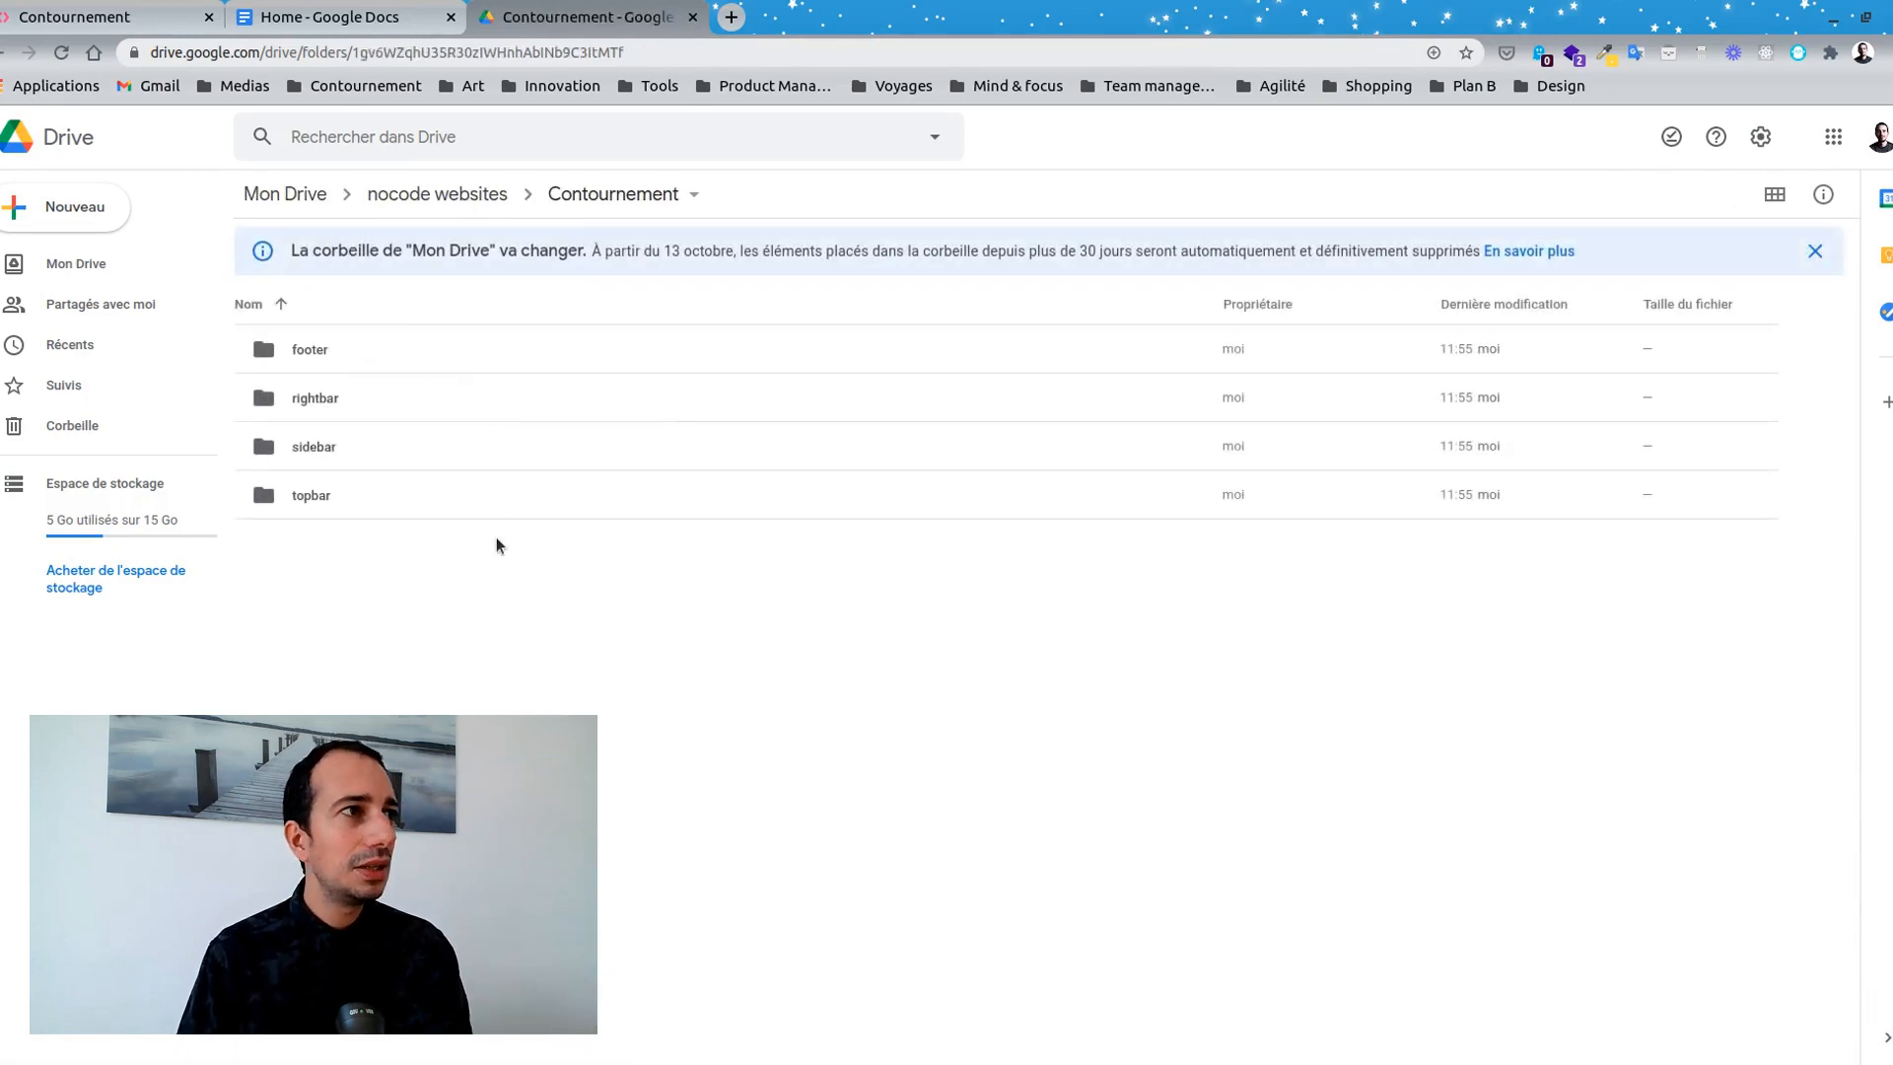
Close the Home Google Doc, look at the Contournement Drive folder again and return to the website builder.
click(314, 22)
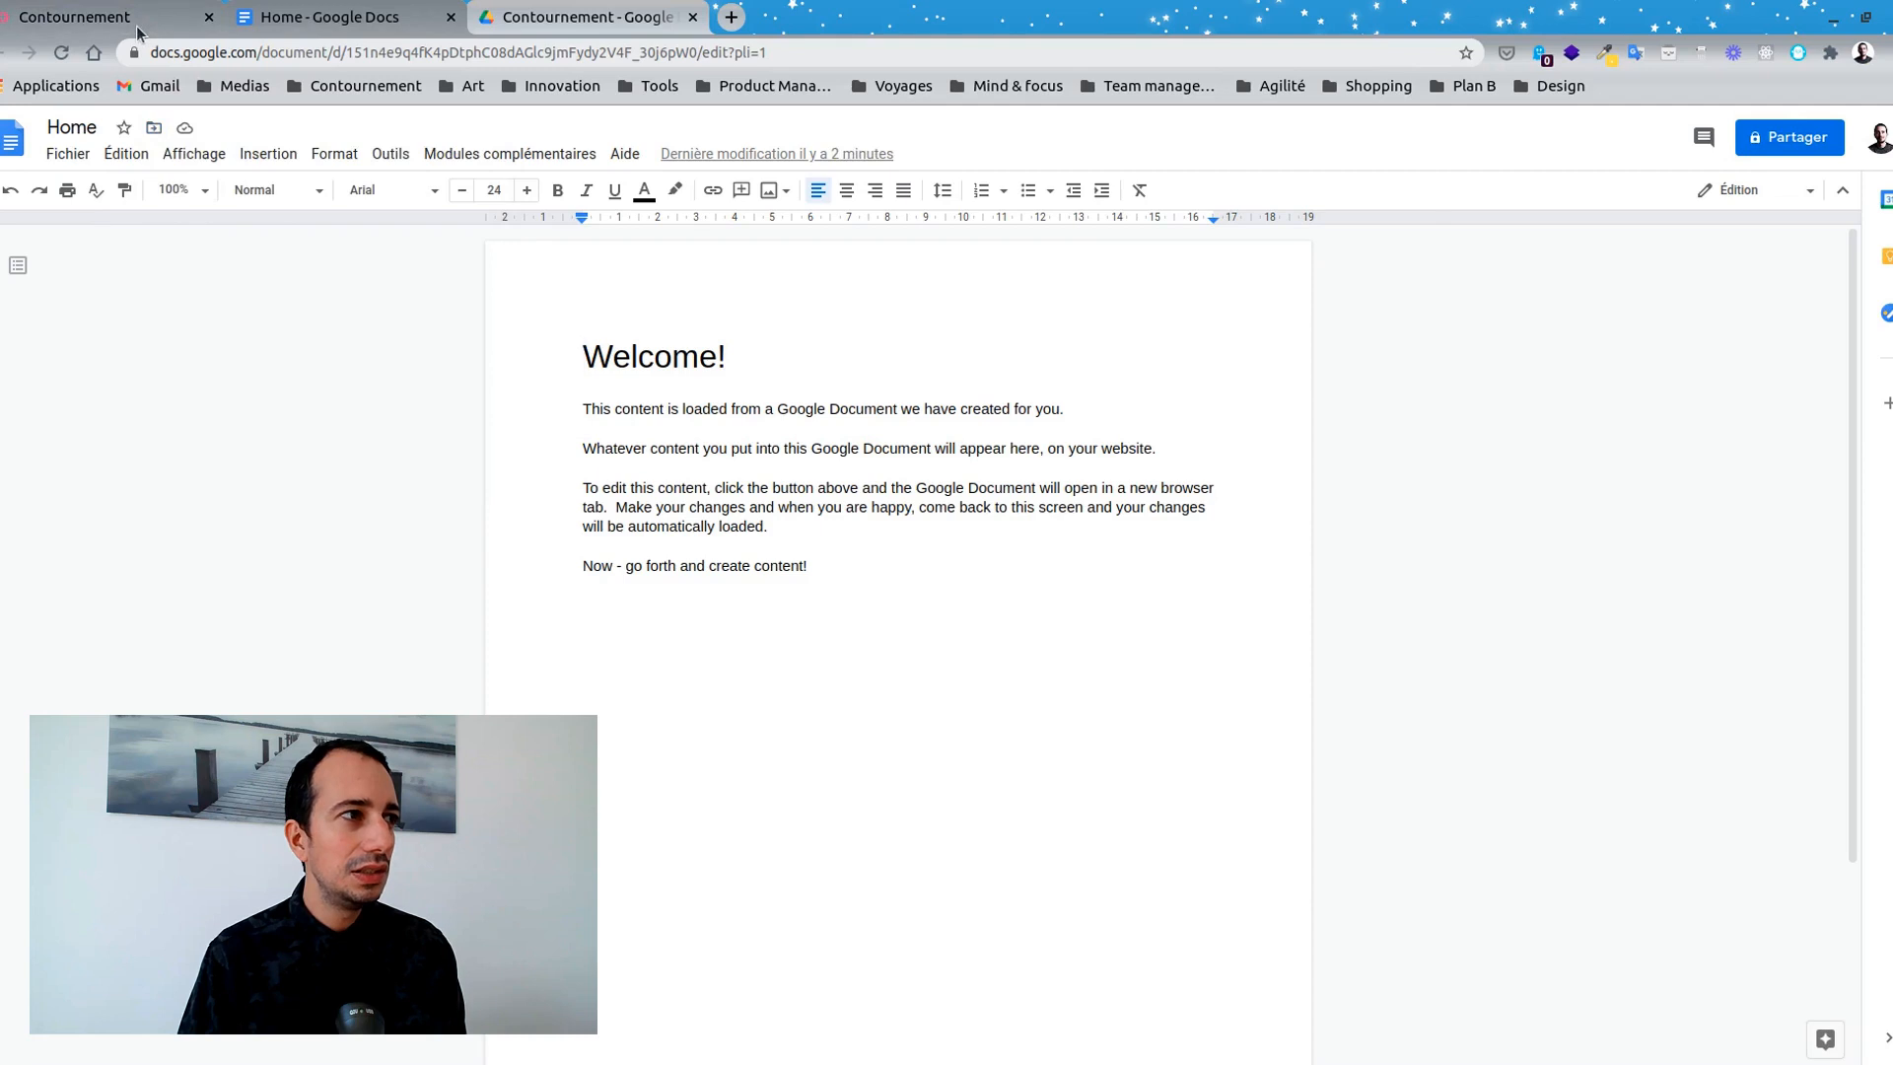
key(ctrl+shift+Tab)
middle_click(335, 19)
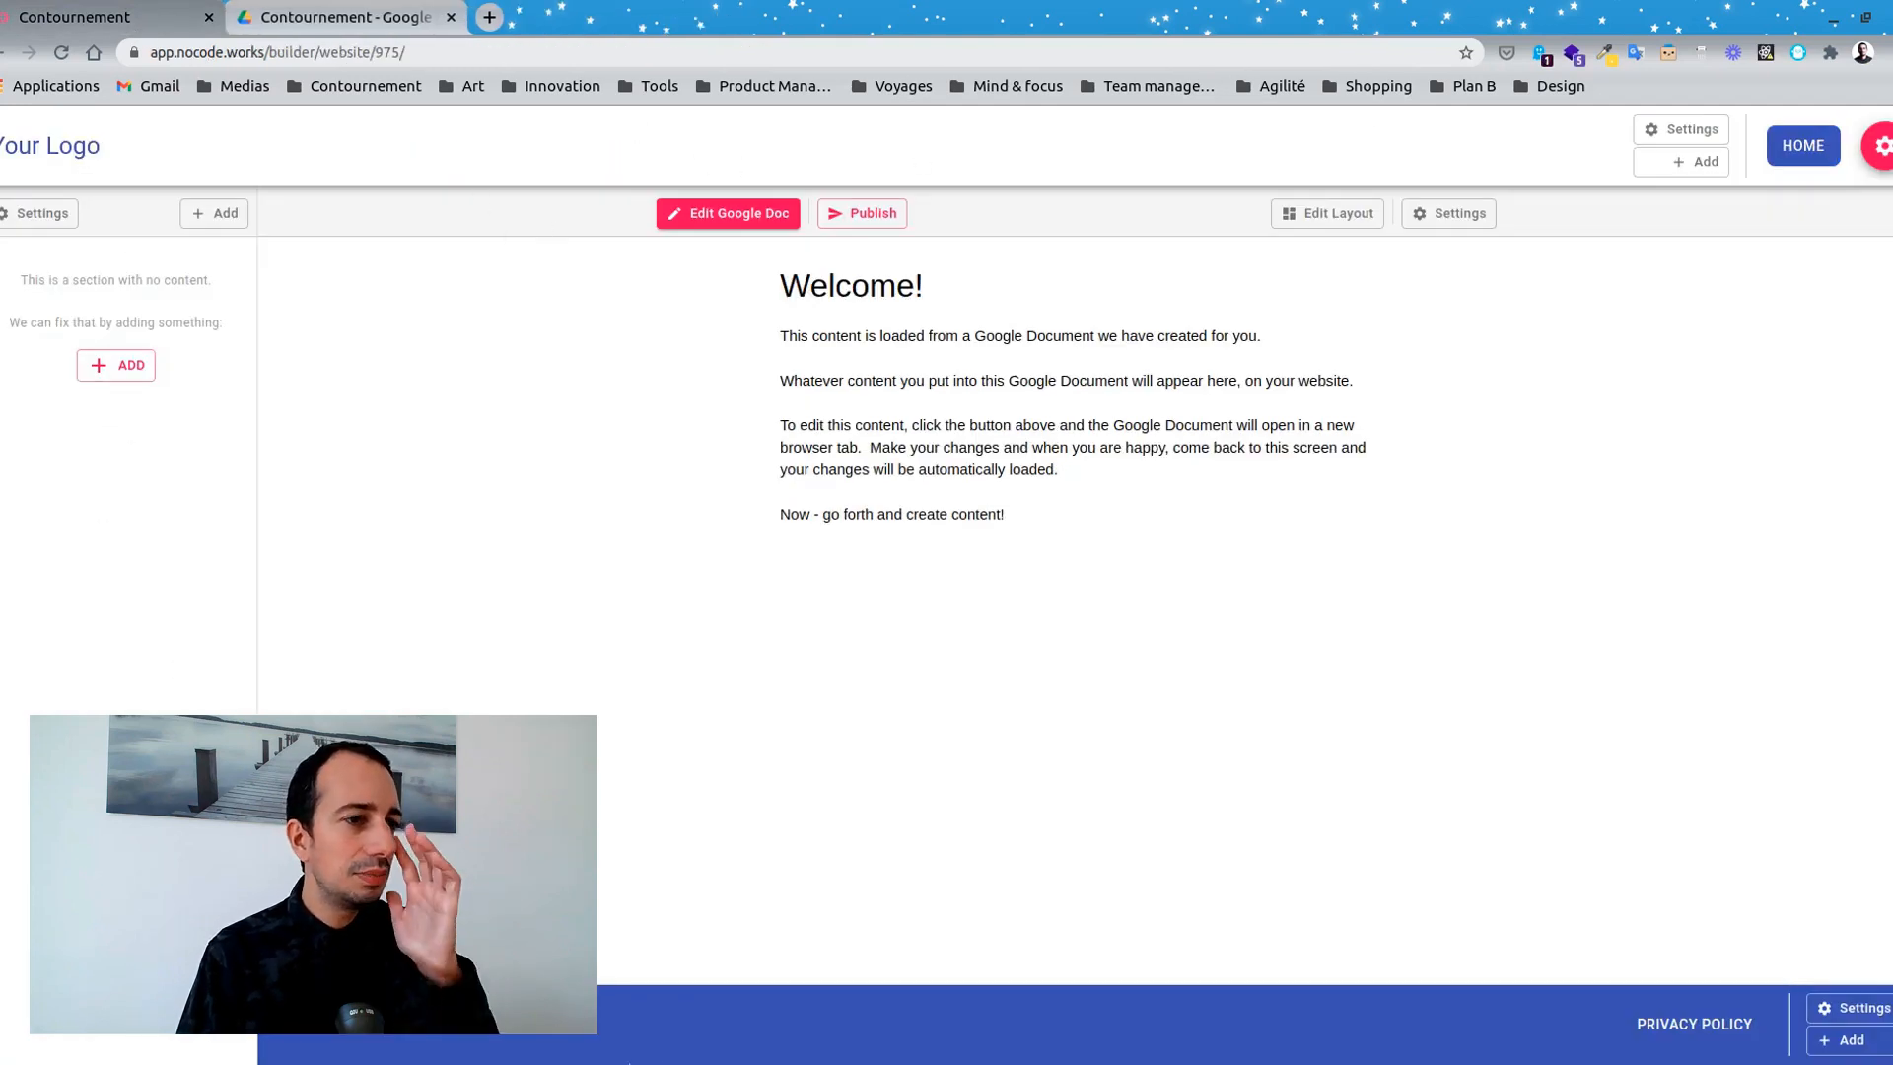
click(313, 17)
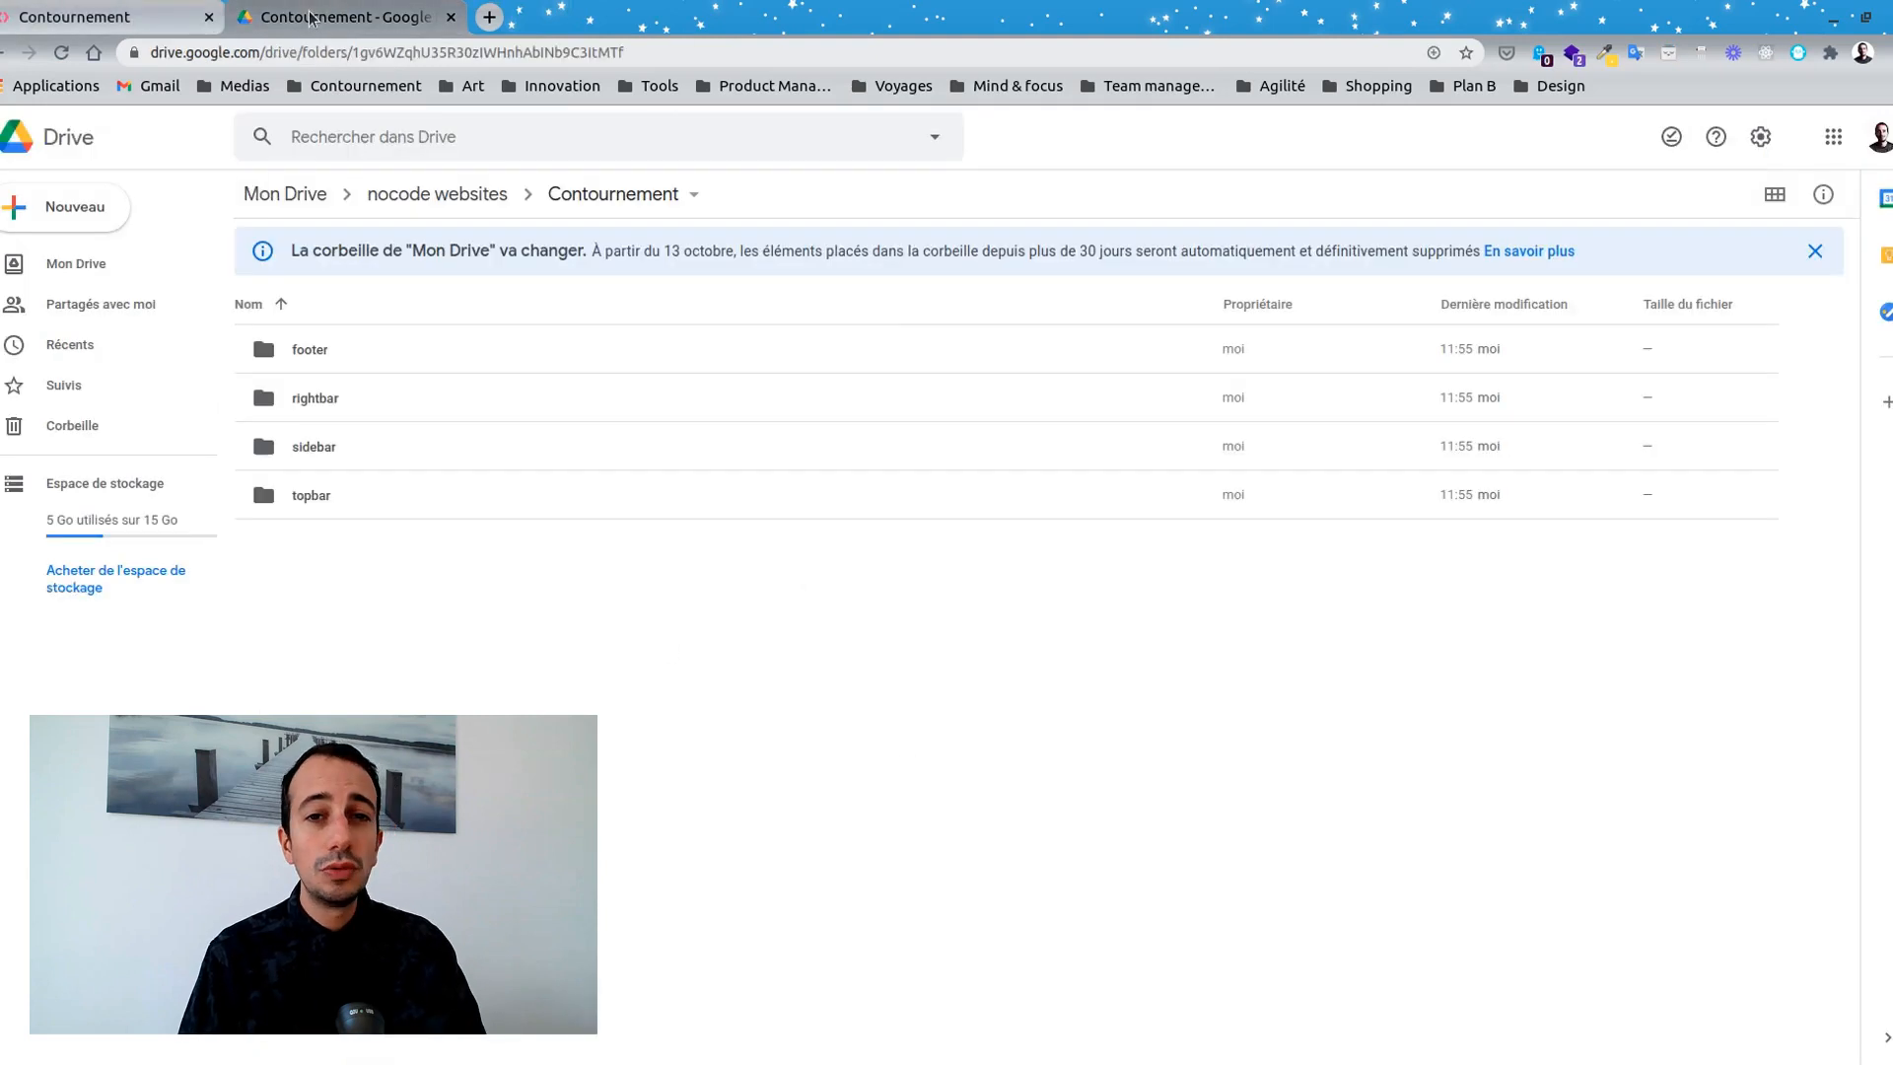
click(108, 20)
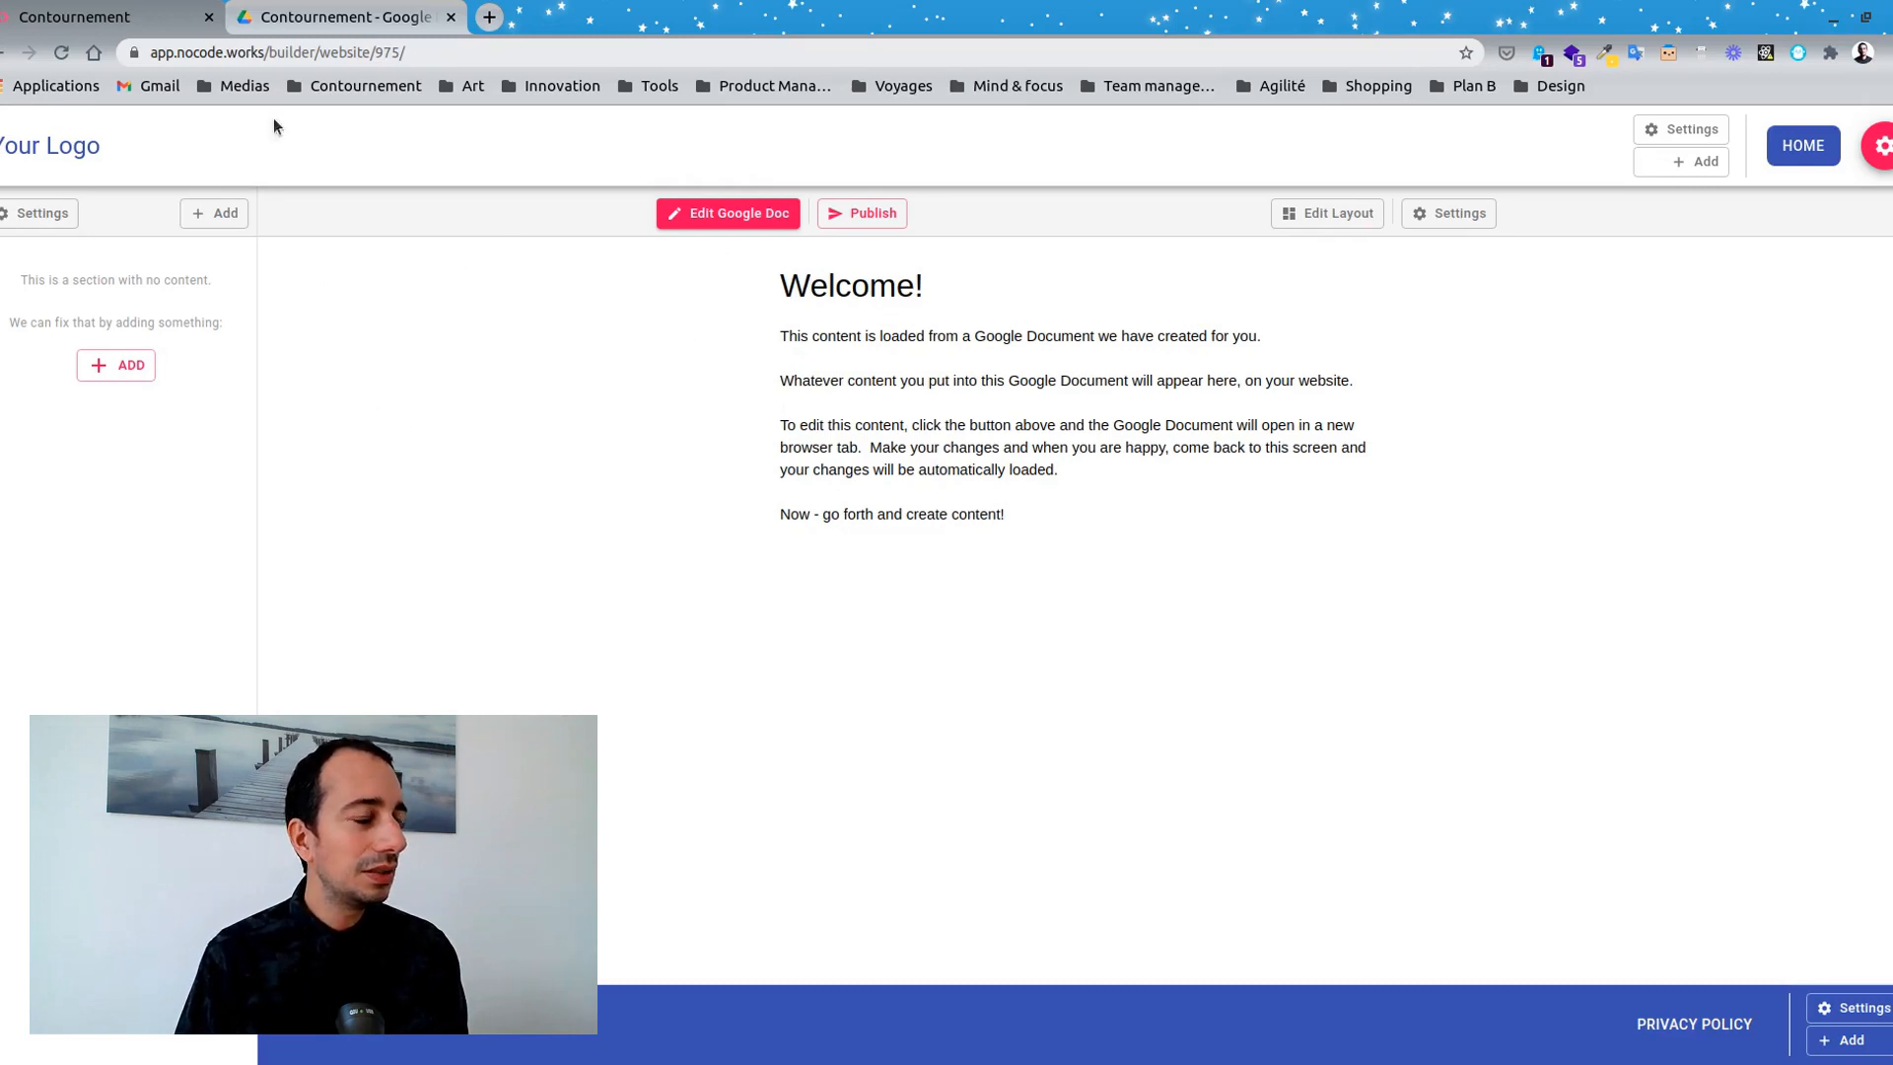
Open the website's logo settings to view the image and text options, then close them without changes.
click(54, 145)
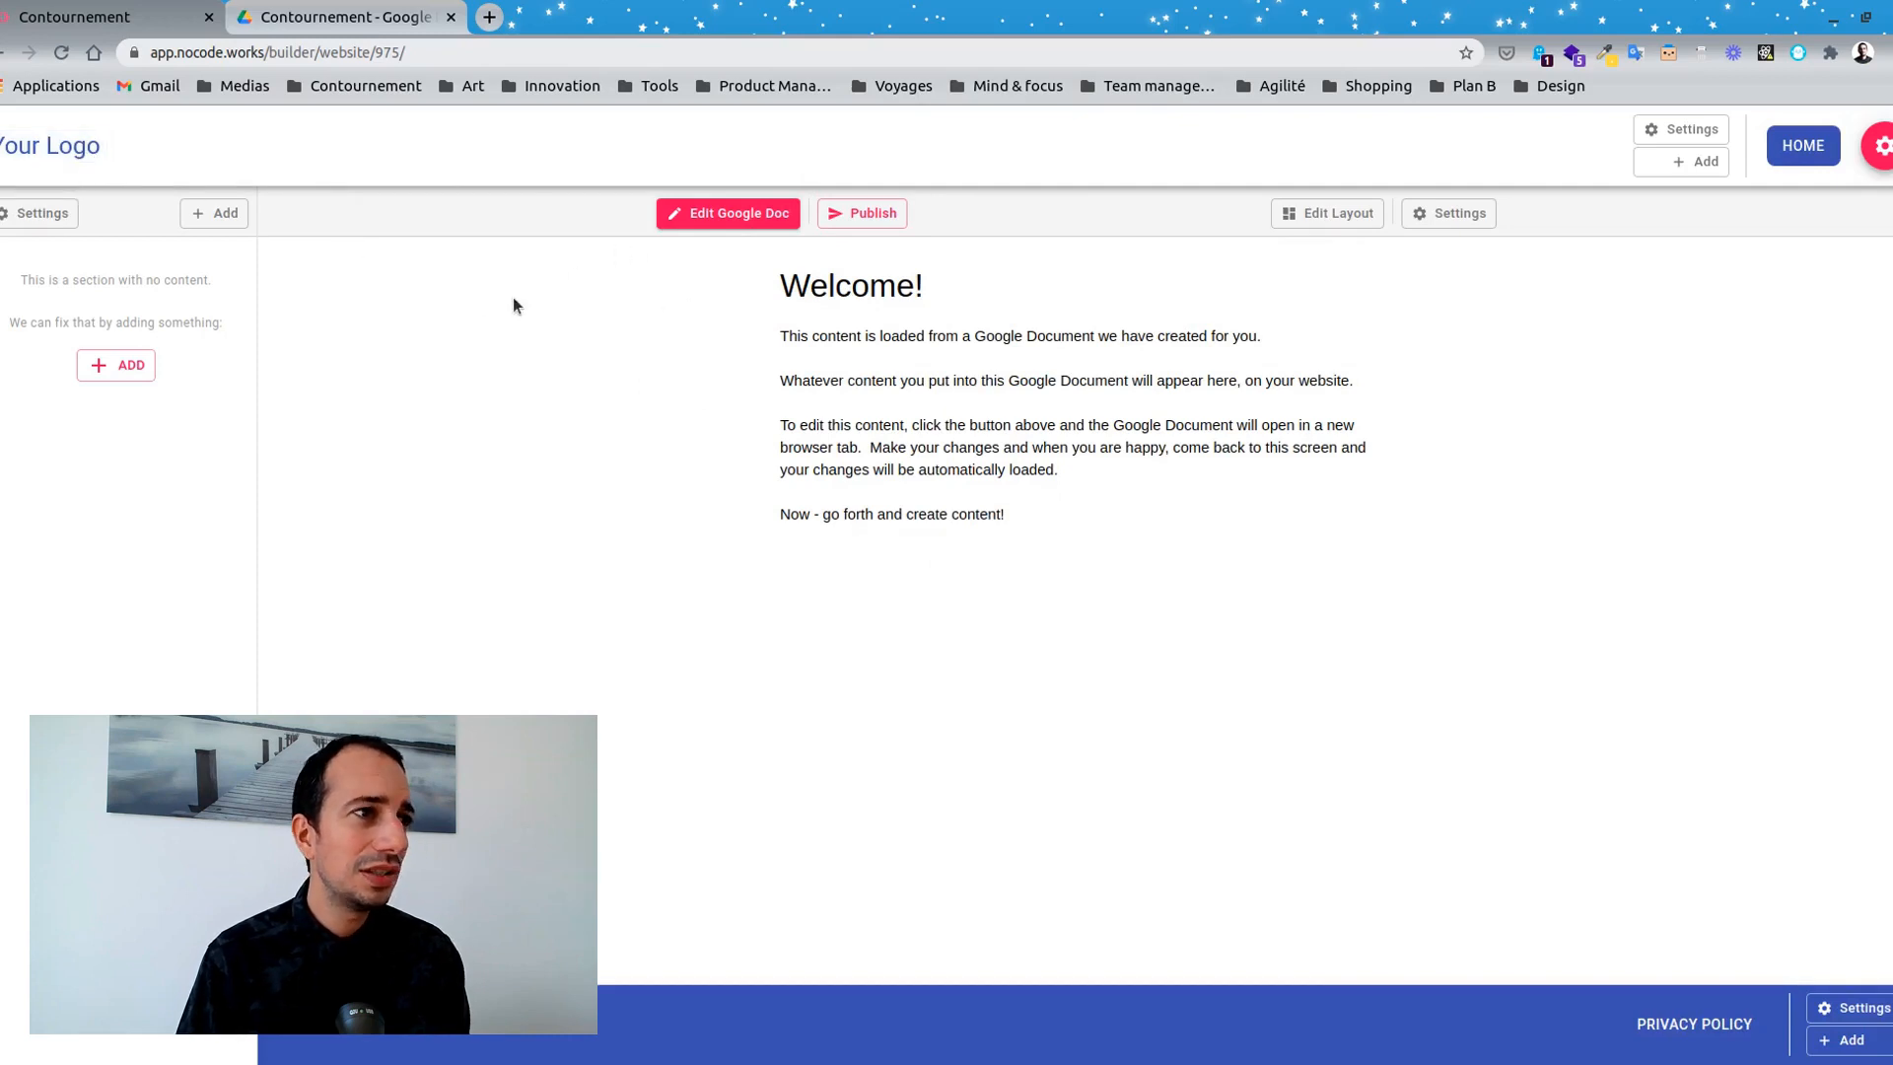
click(60, 146)
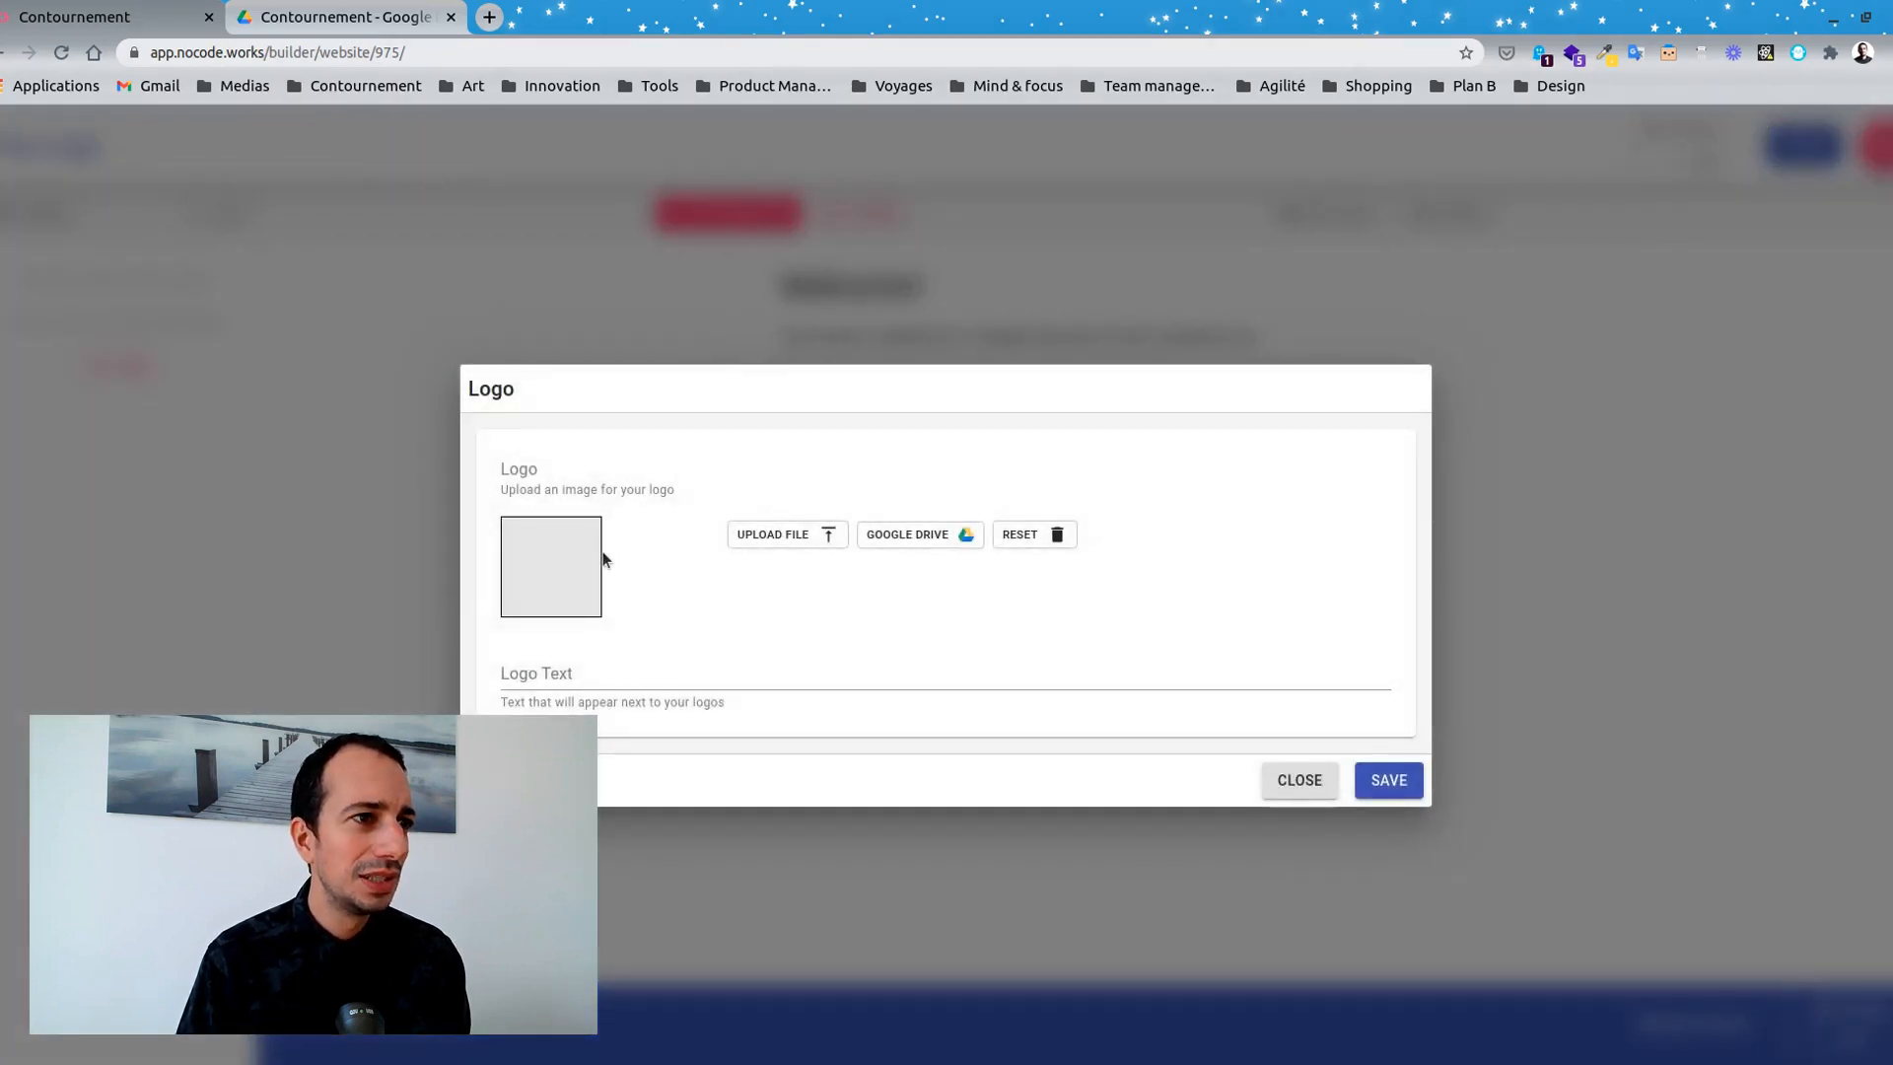
click(479, 317)
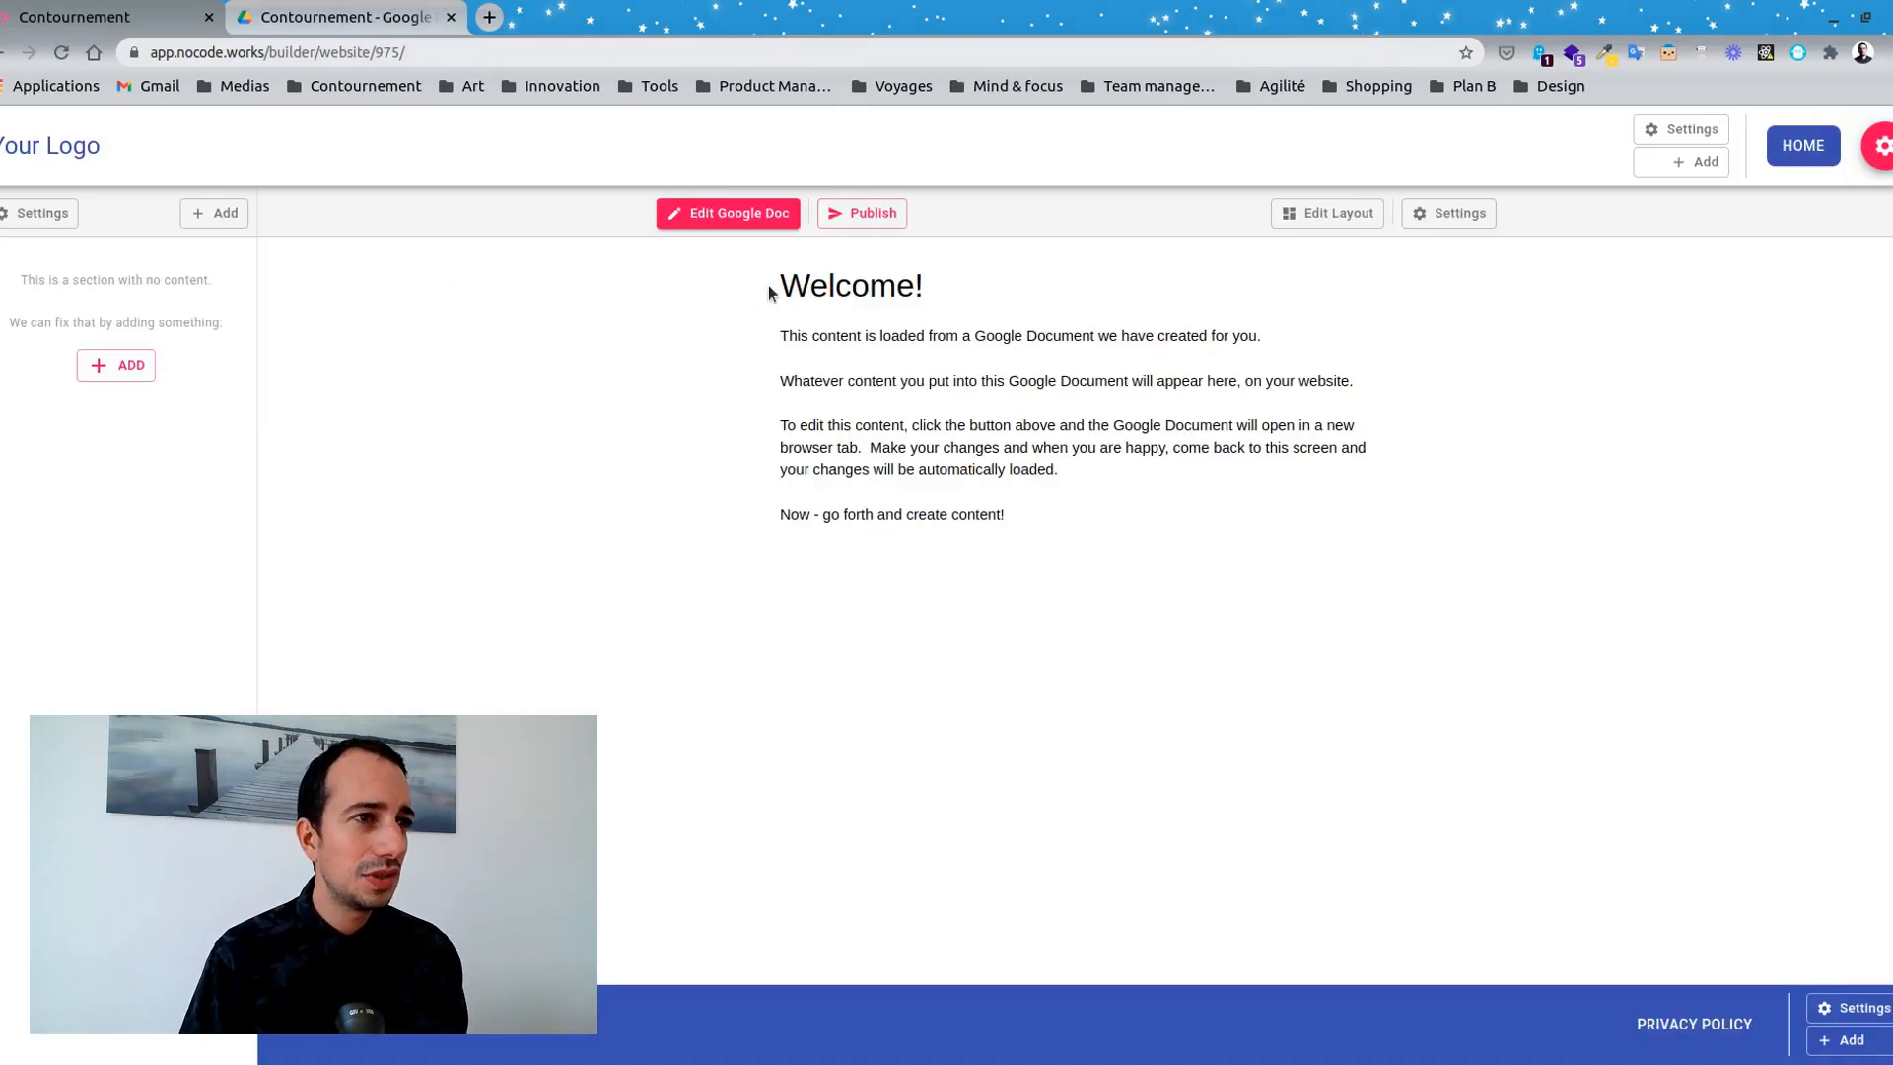
Open the Home page's Google Doc for editing and add the lines "Titre" and "ezfjkzehkfze" after the last paragraph.
click(742, 212)
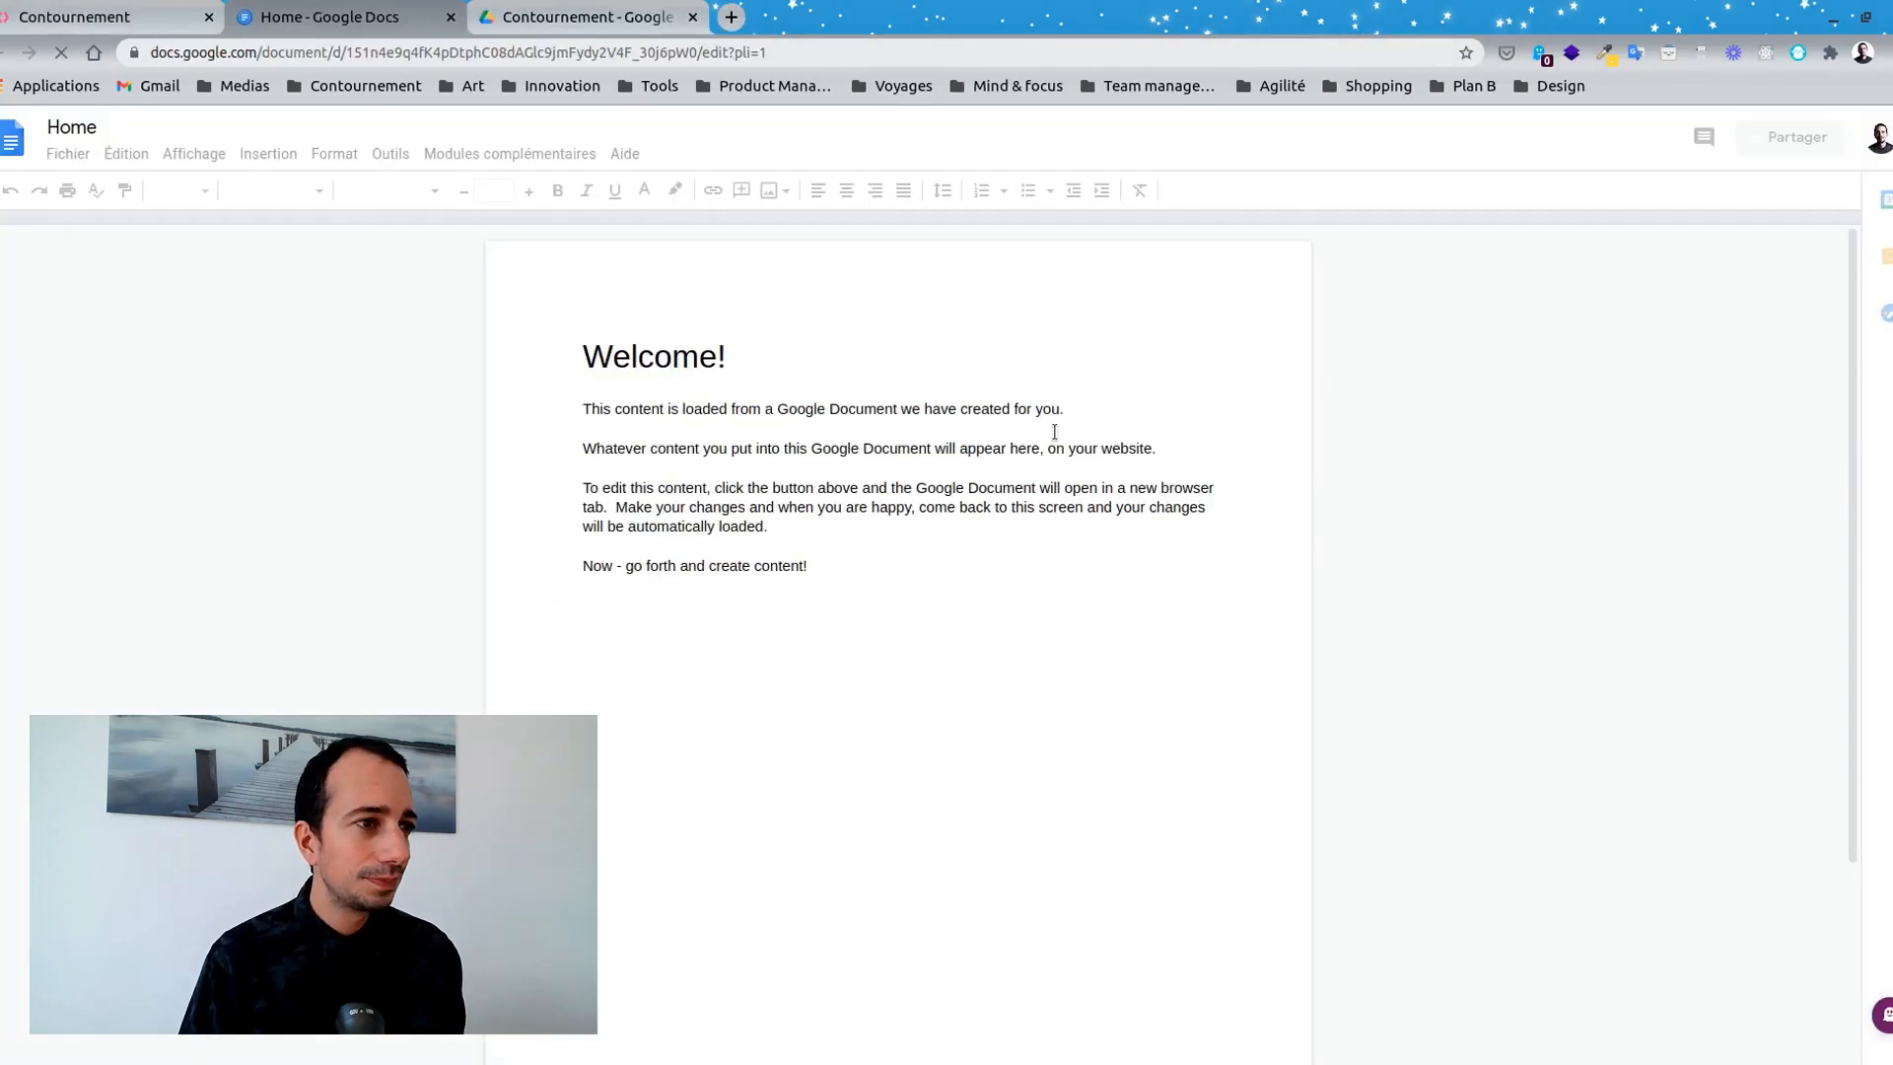
click(830, 564)
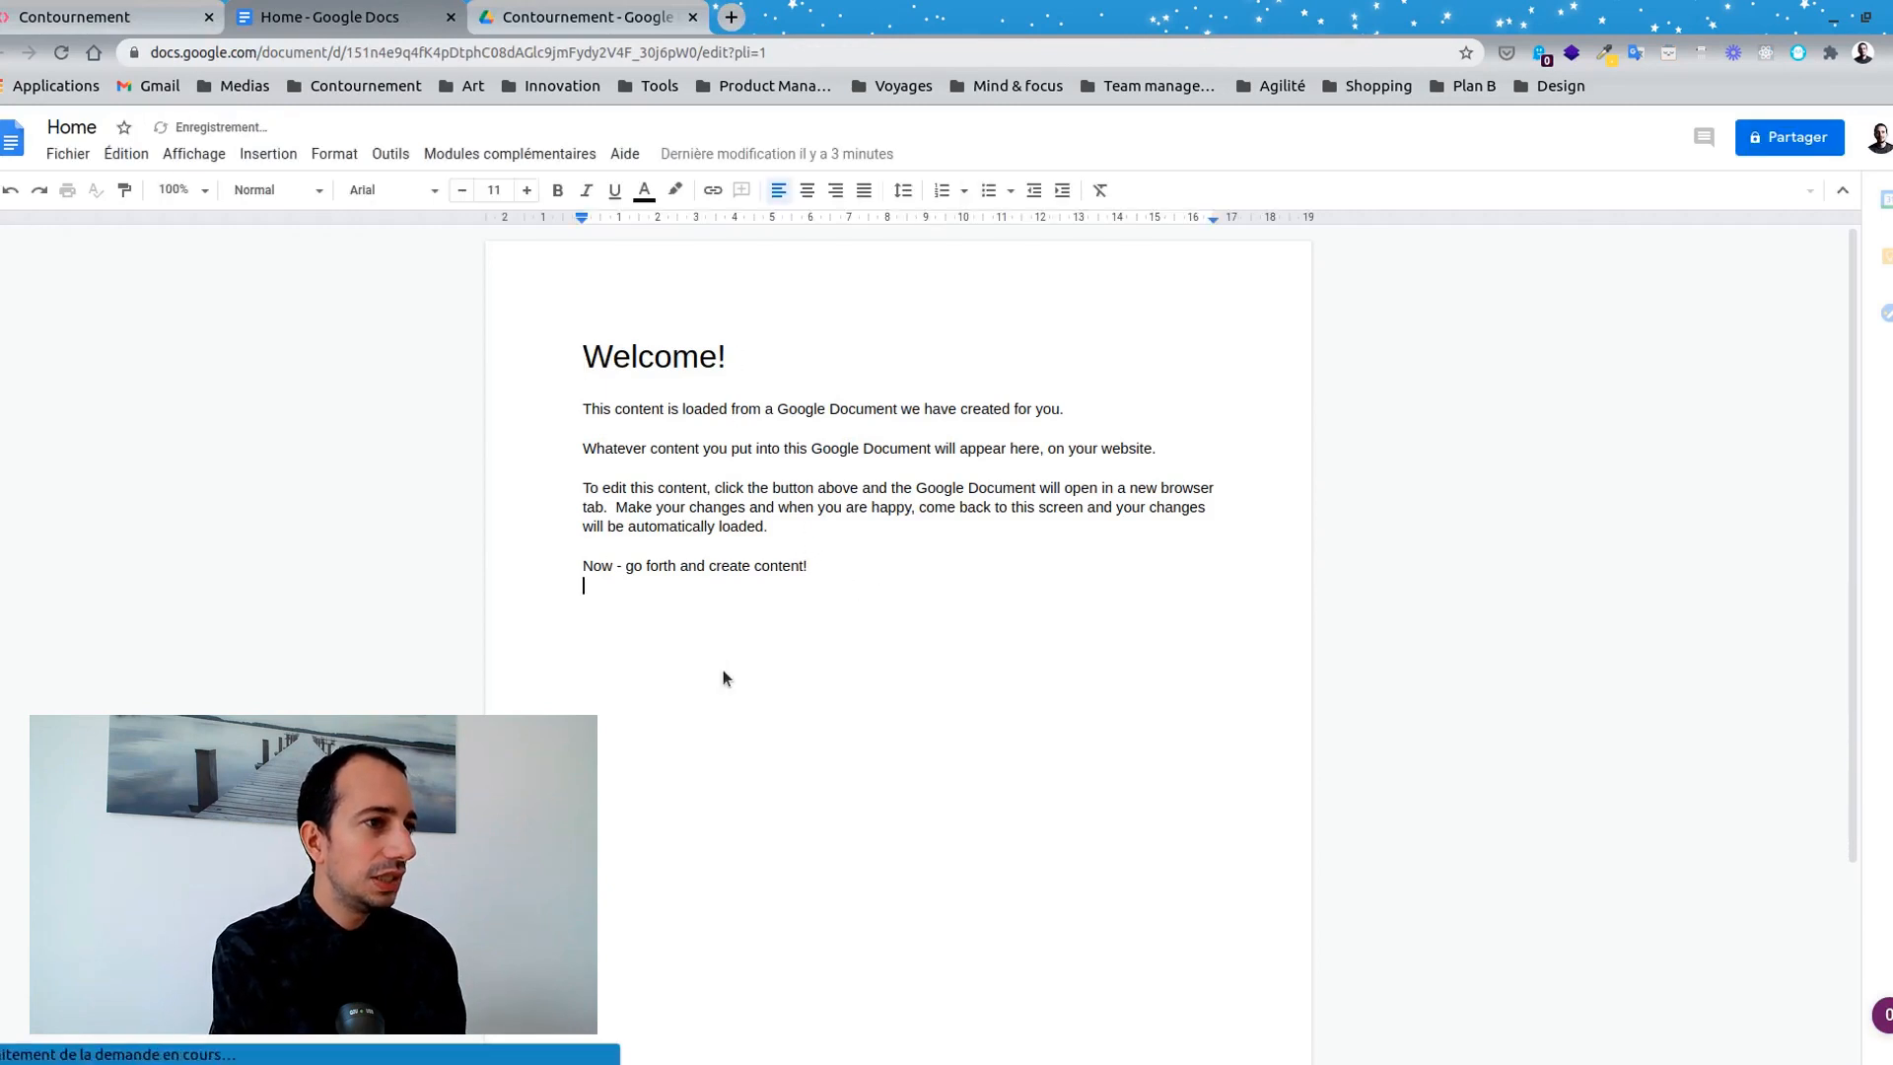
key(Return)
text(Titre)
key(Return)
text(ezfjkzehkfze)
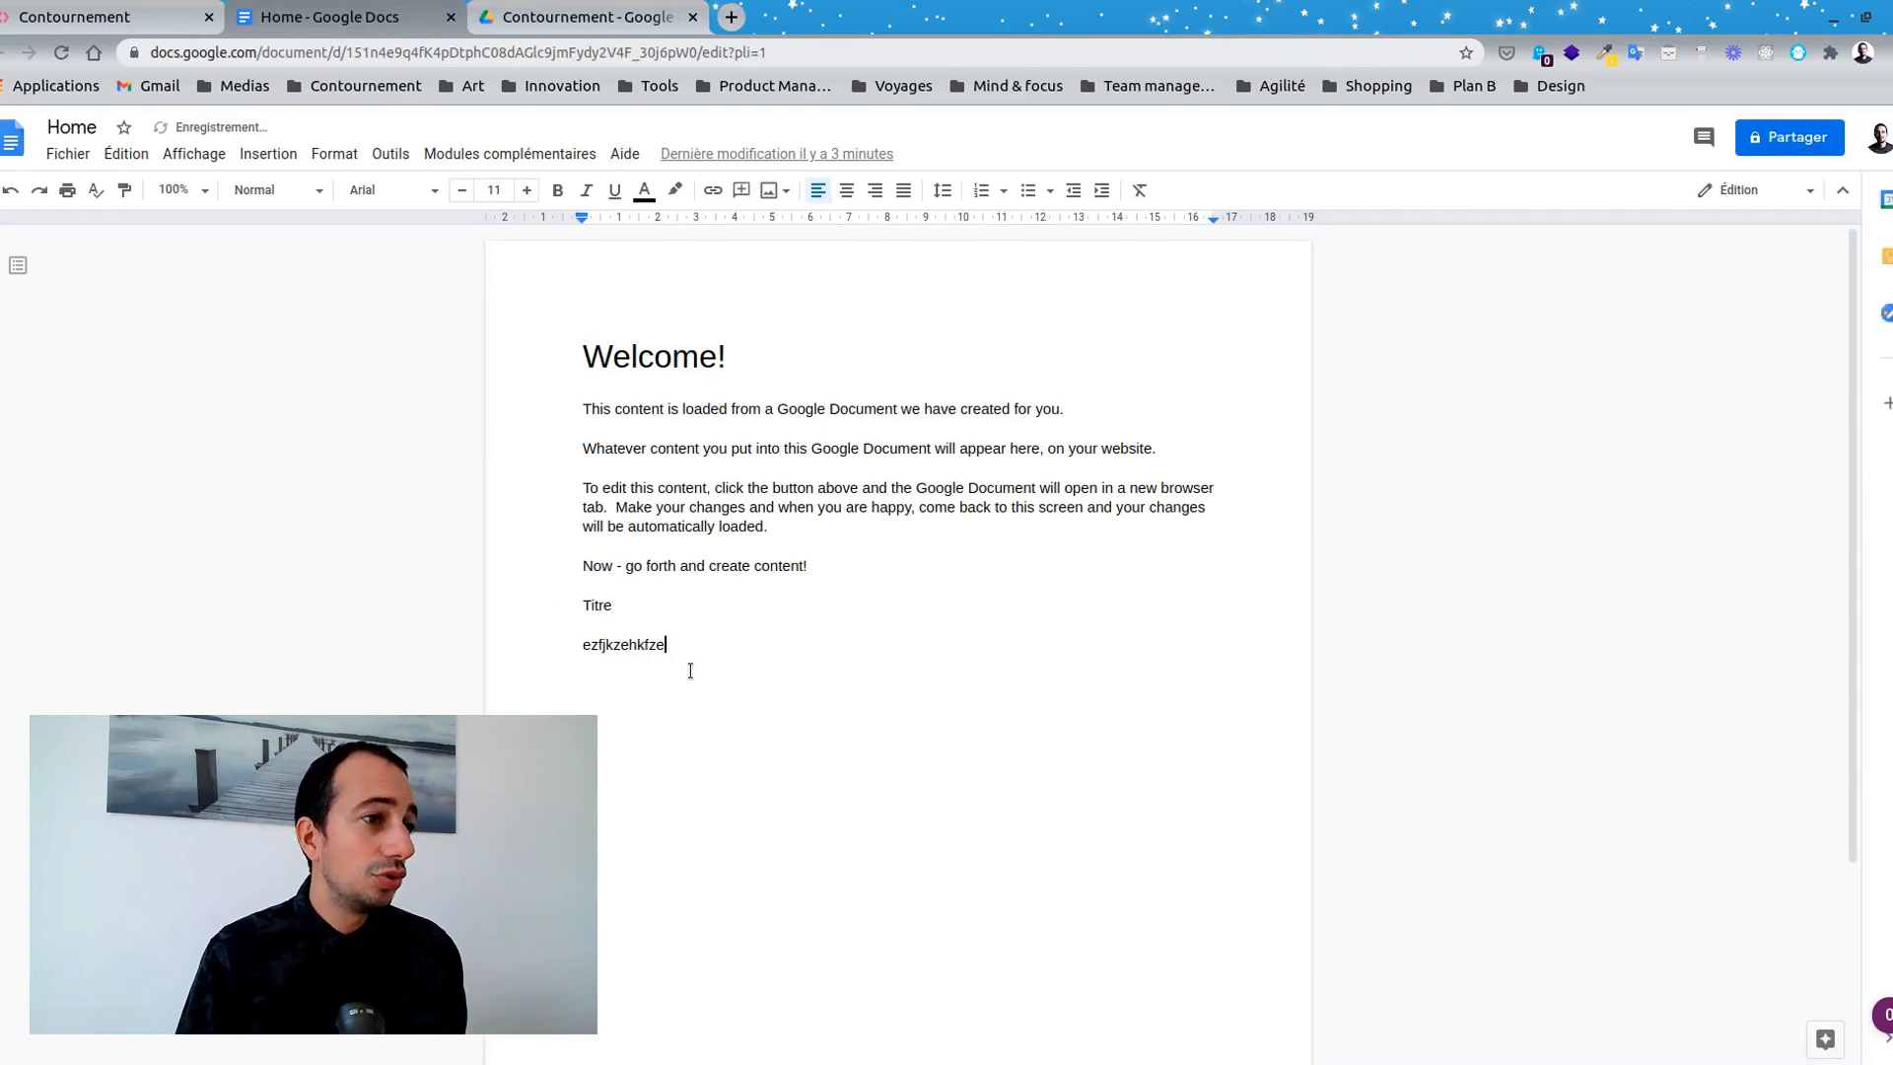
Apply the Titre 1 heading style to the "Titre" line in the Home document.
triple_click(602, 607)
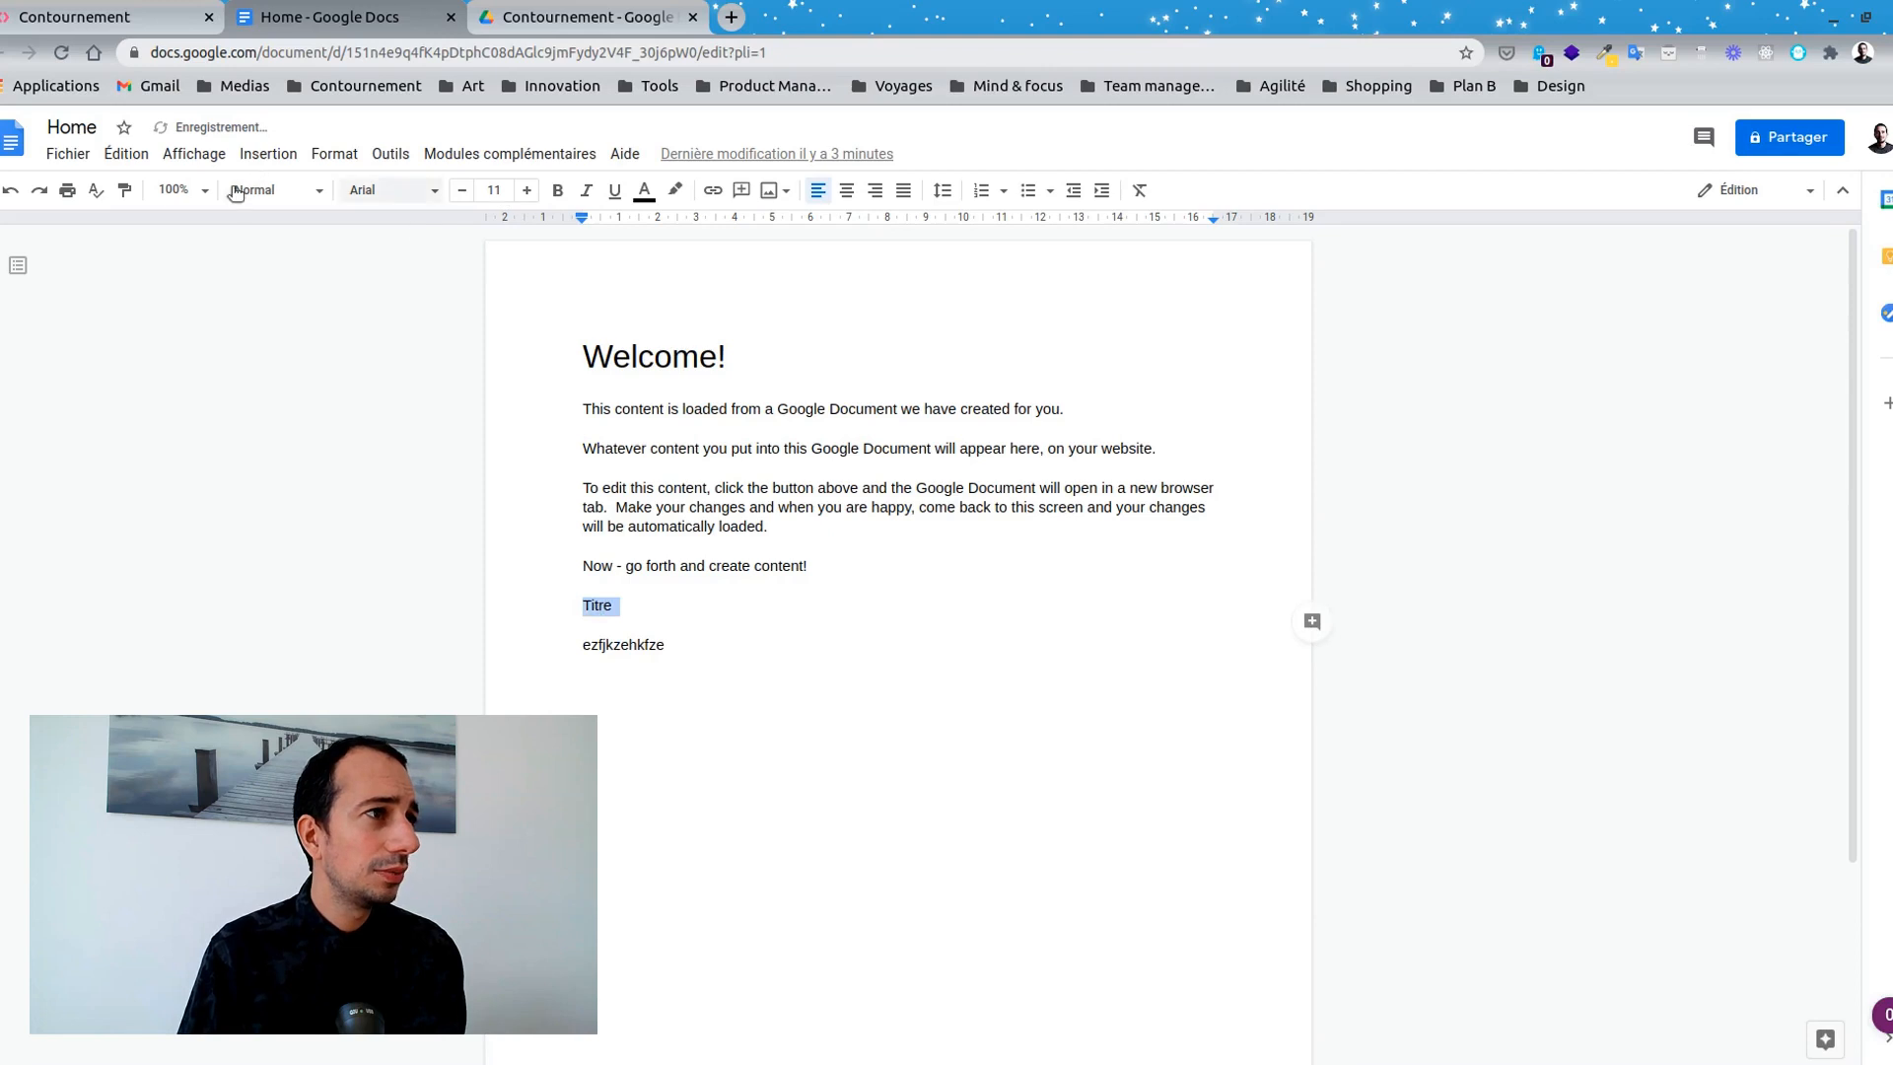
click(286, 193)
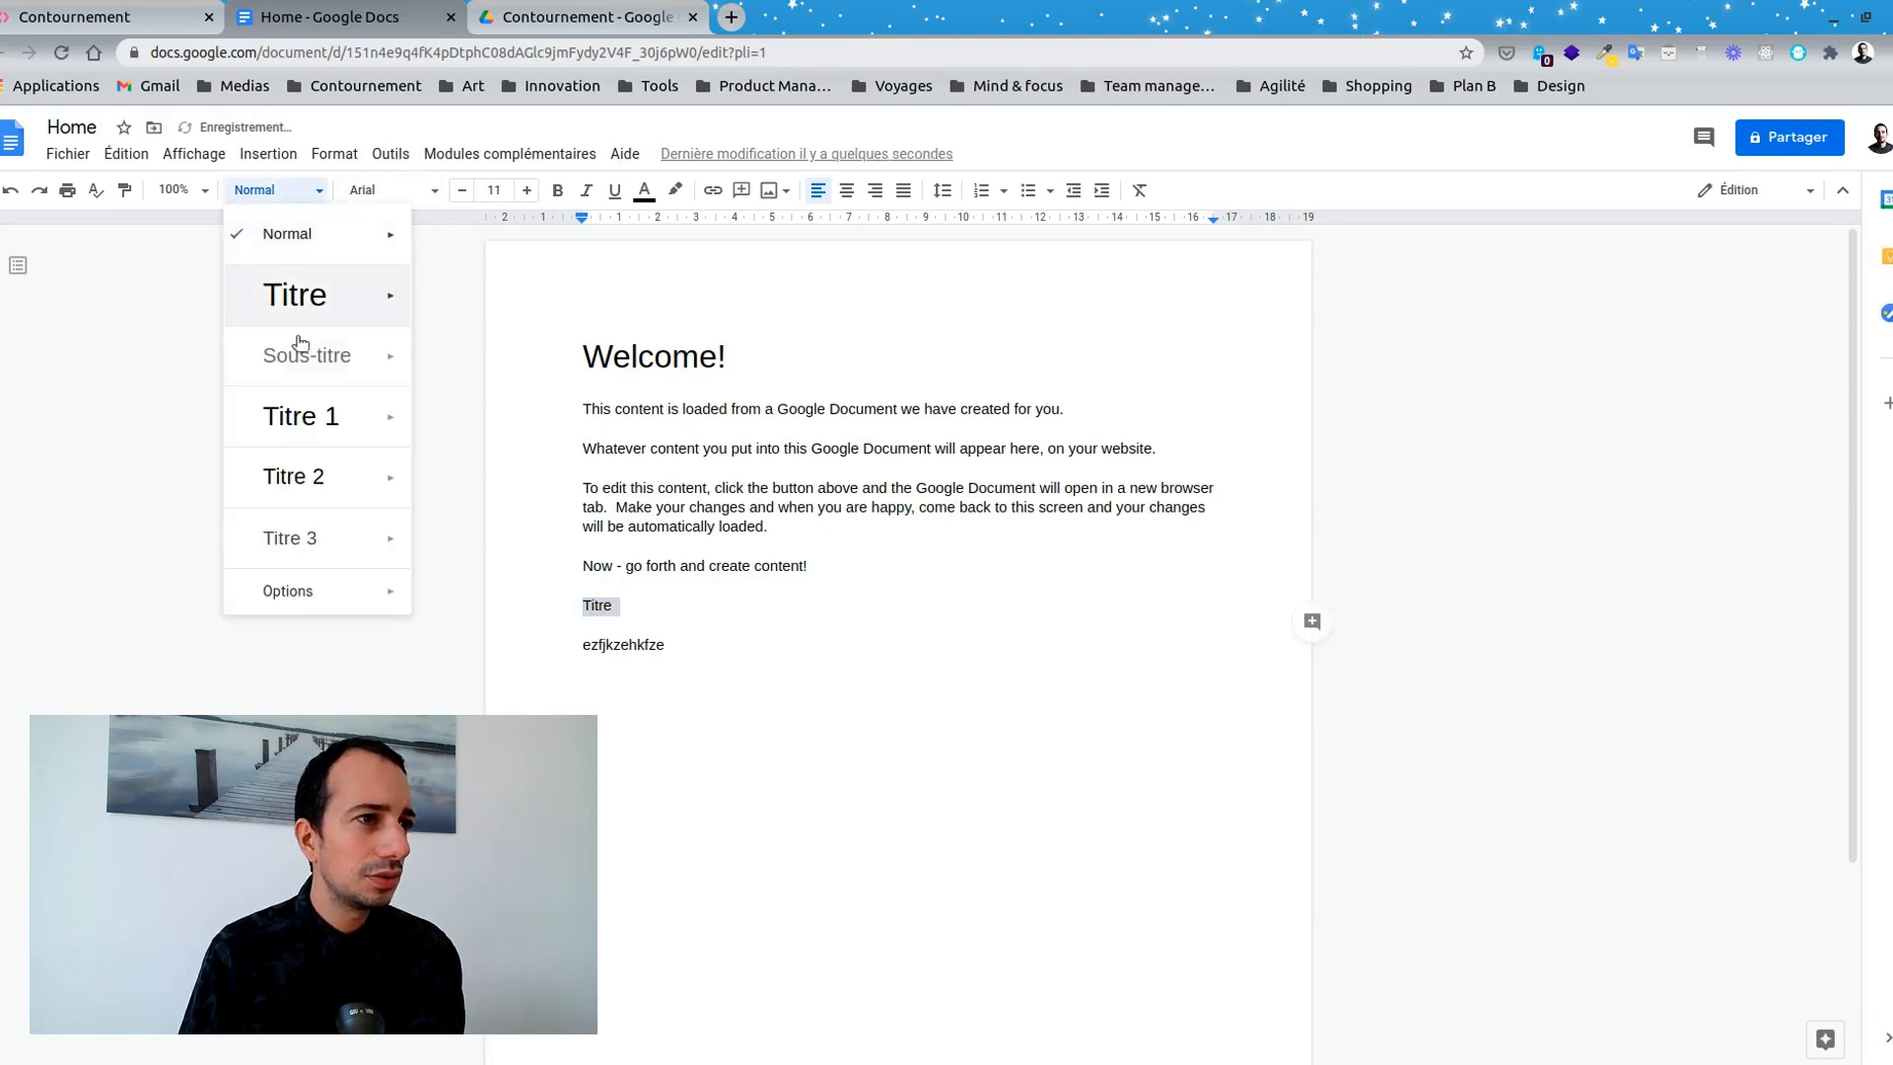
click(295, 414)
click(657, 922)
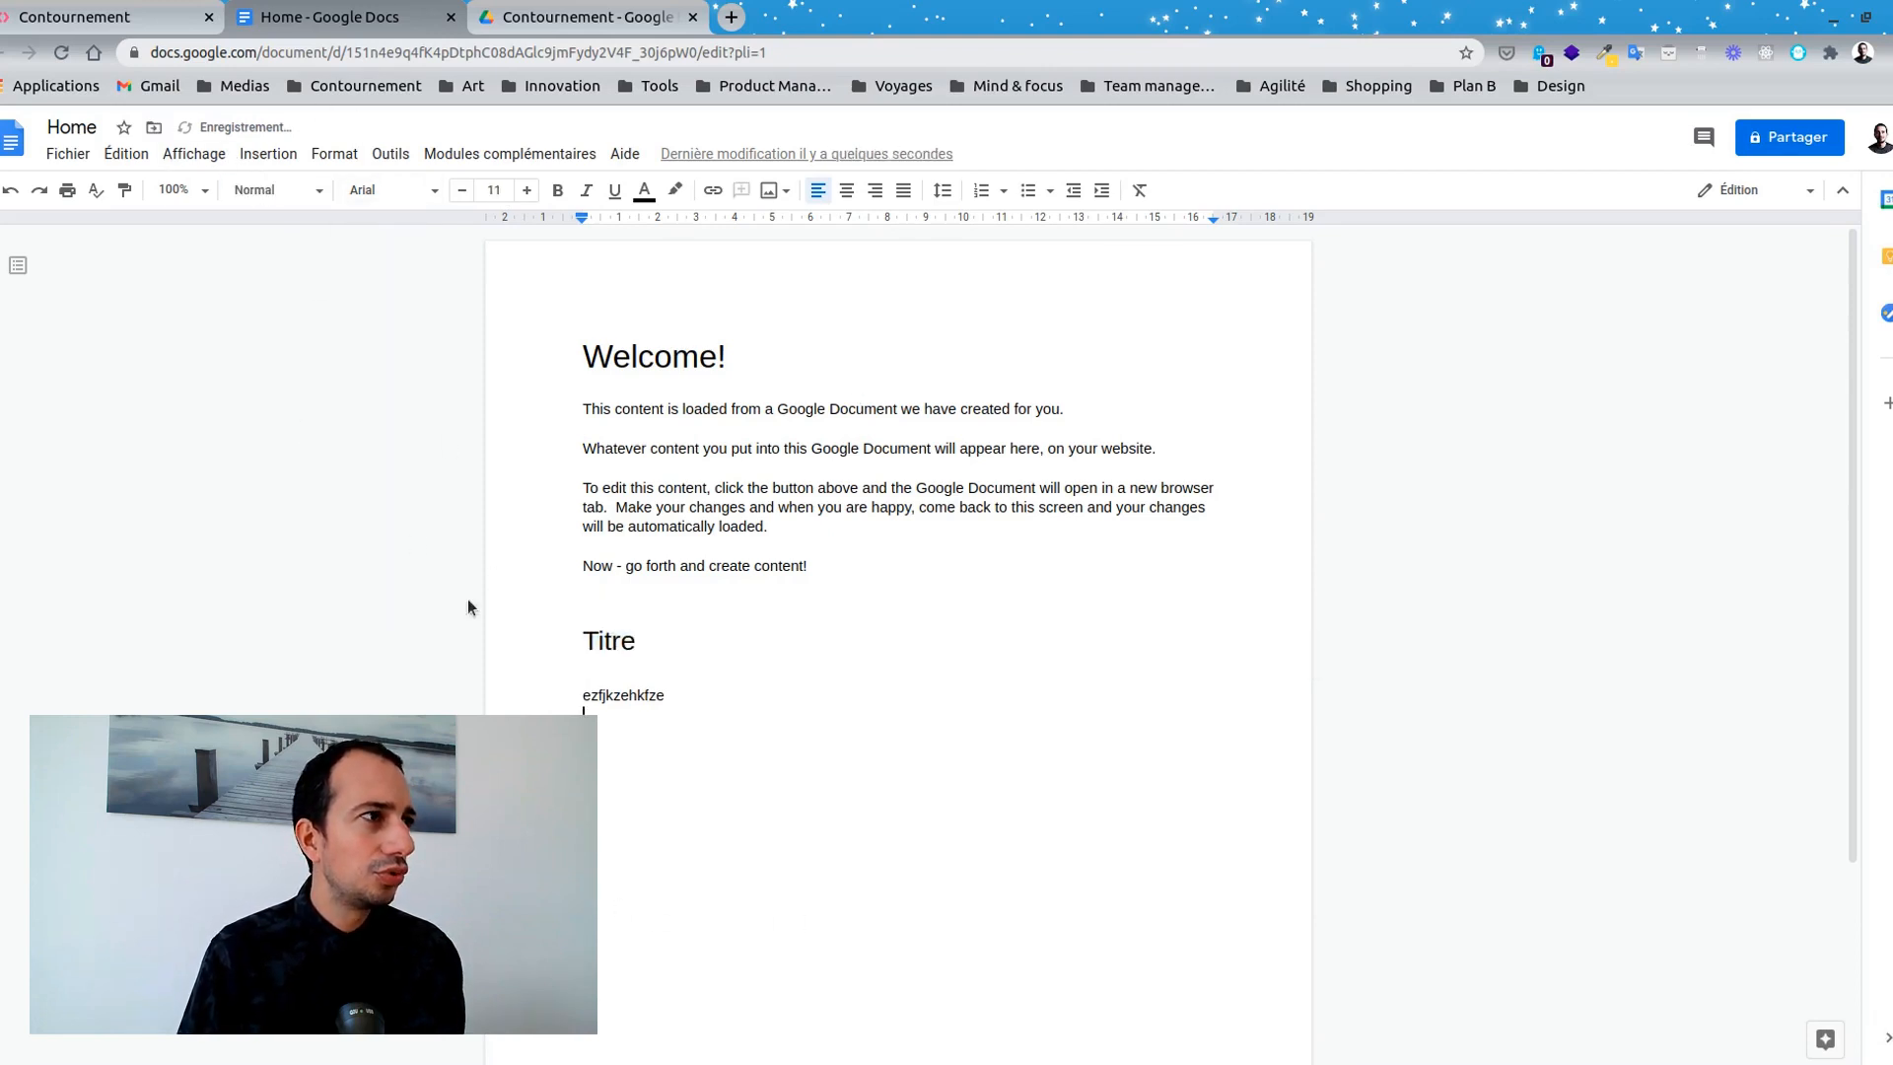
Compare the Home page in the website builder with its Google Doc, finishing back in the builder.
click(111, 17)
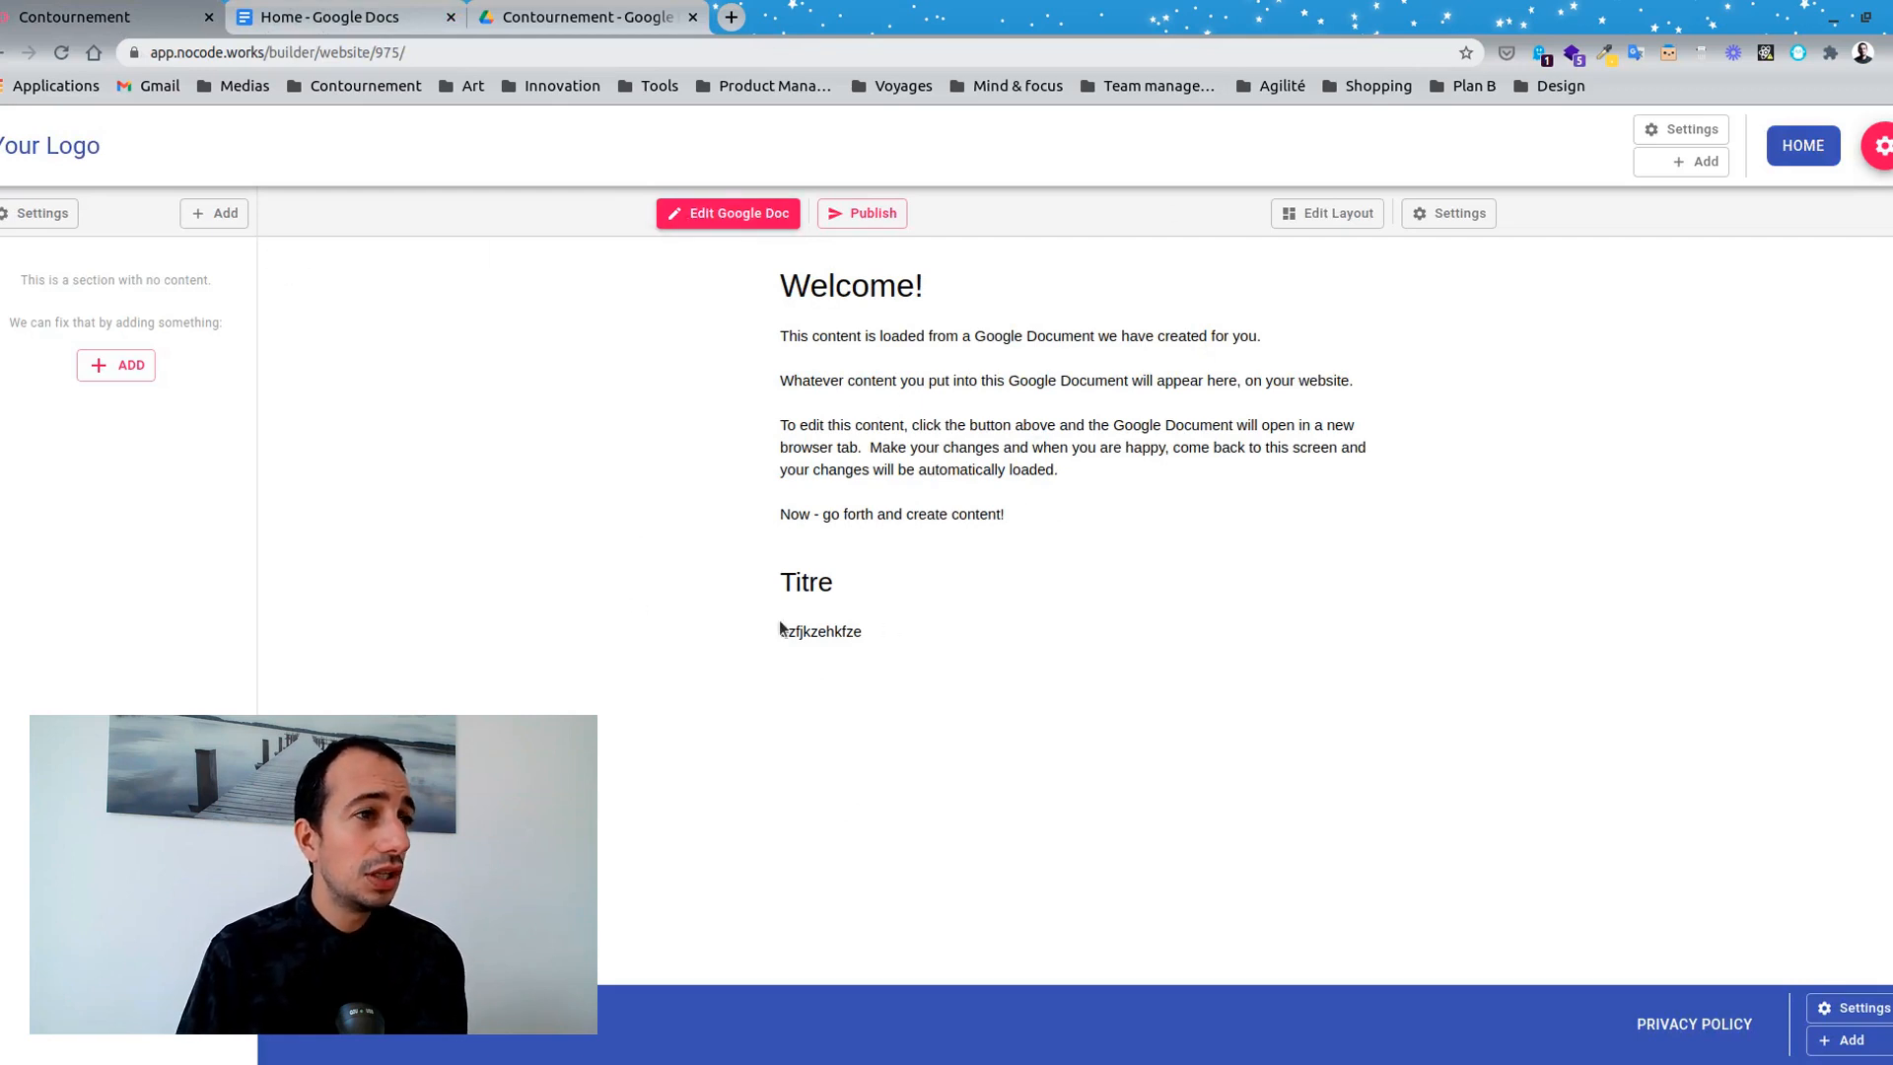
click(378, 18)
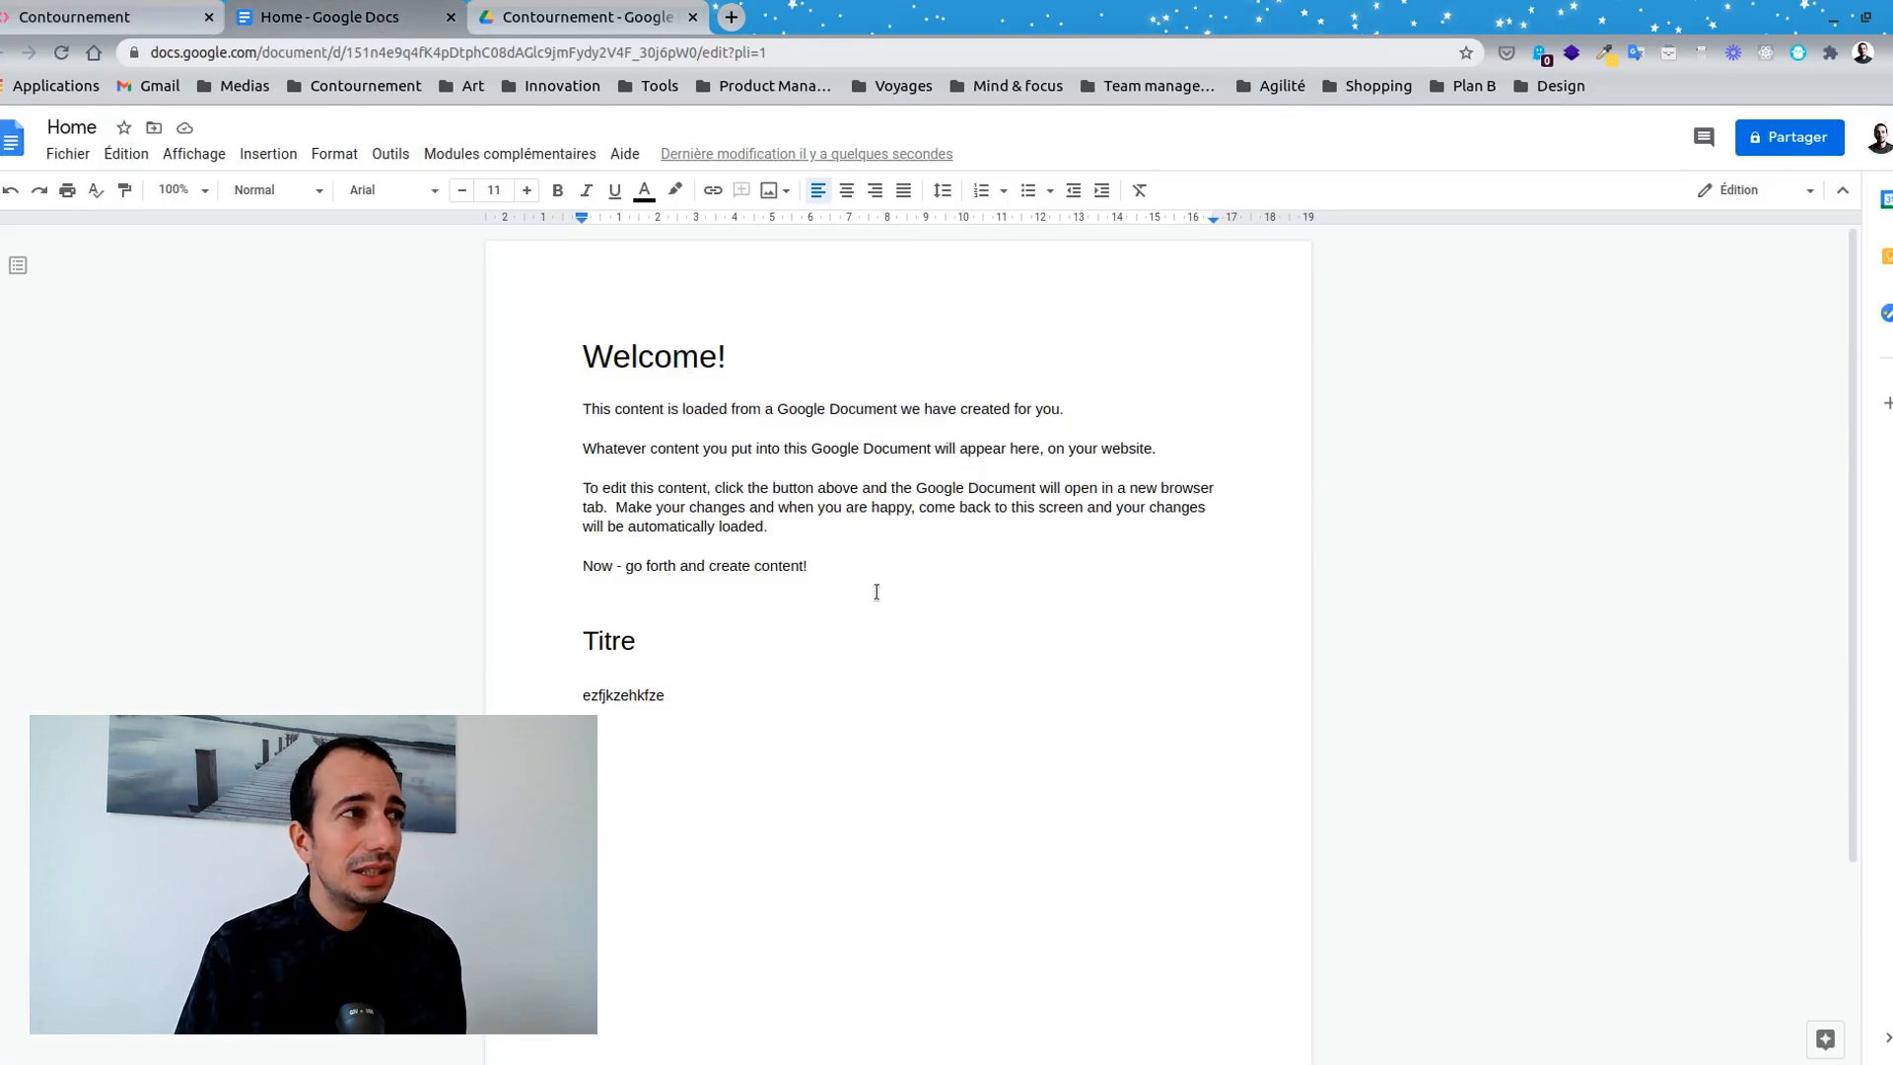
click(62, 19)
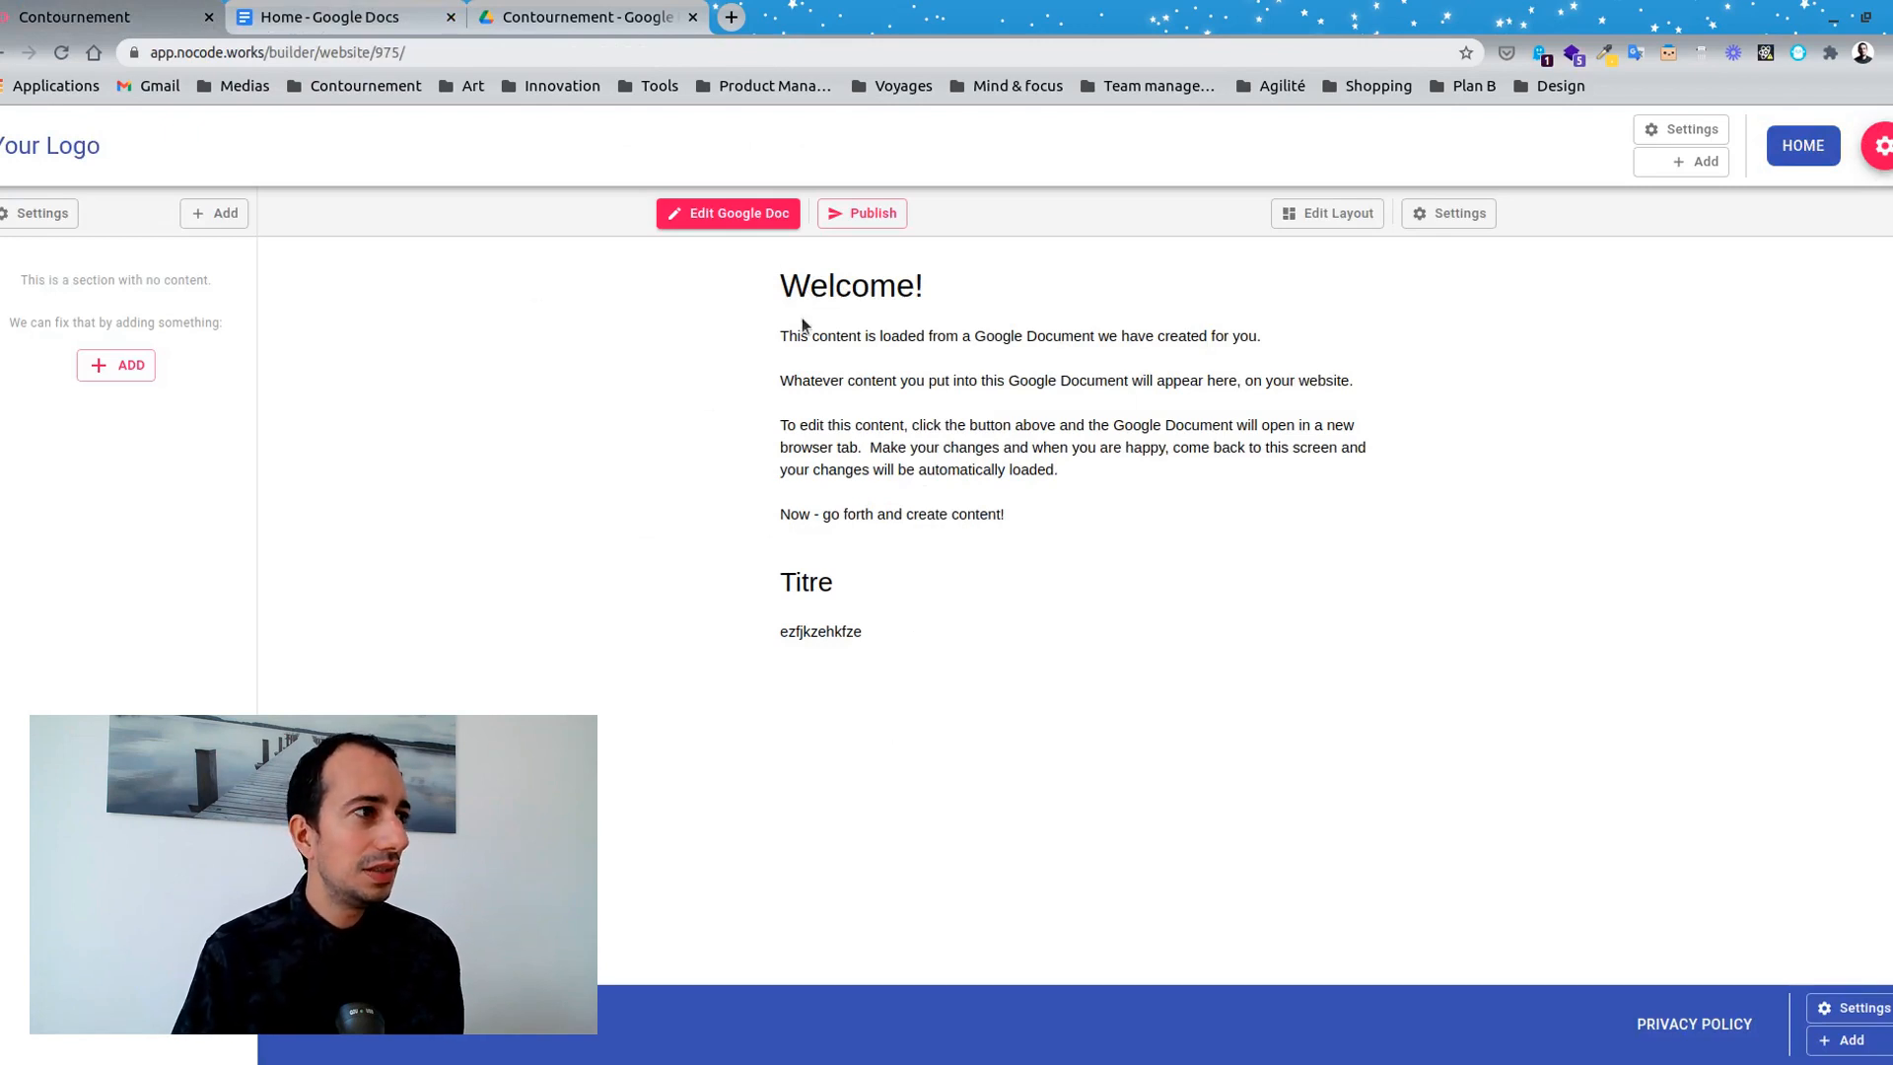
Create a new Google document named "Page 1" in the website's empty sidebar section.
click(118, 365)
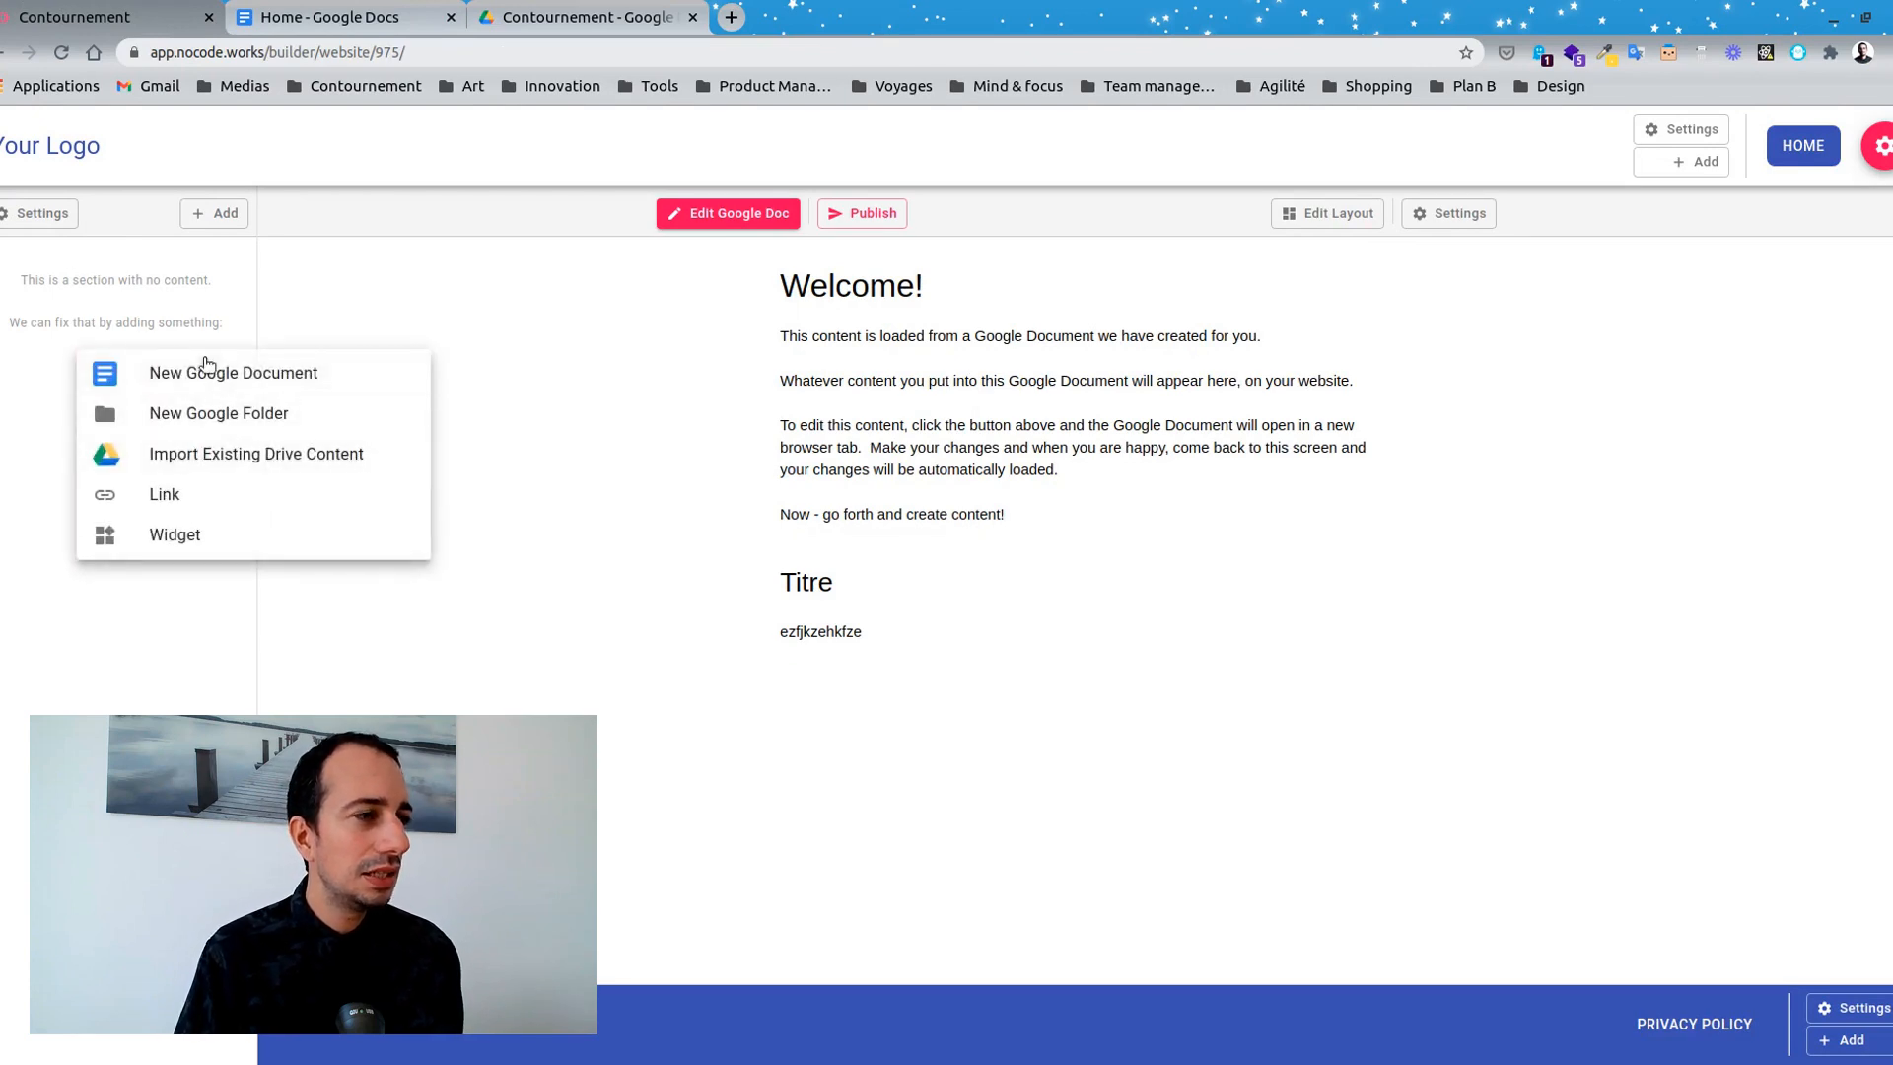
click(234, 374)
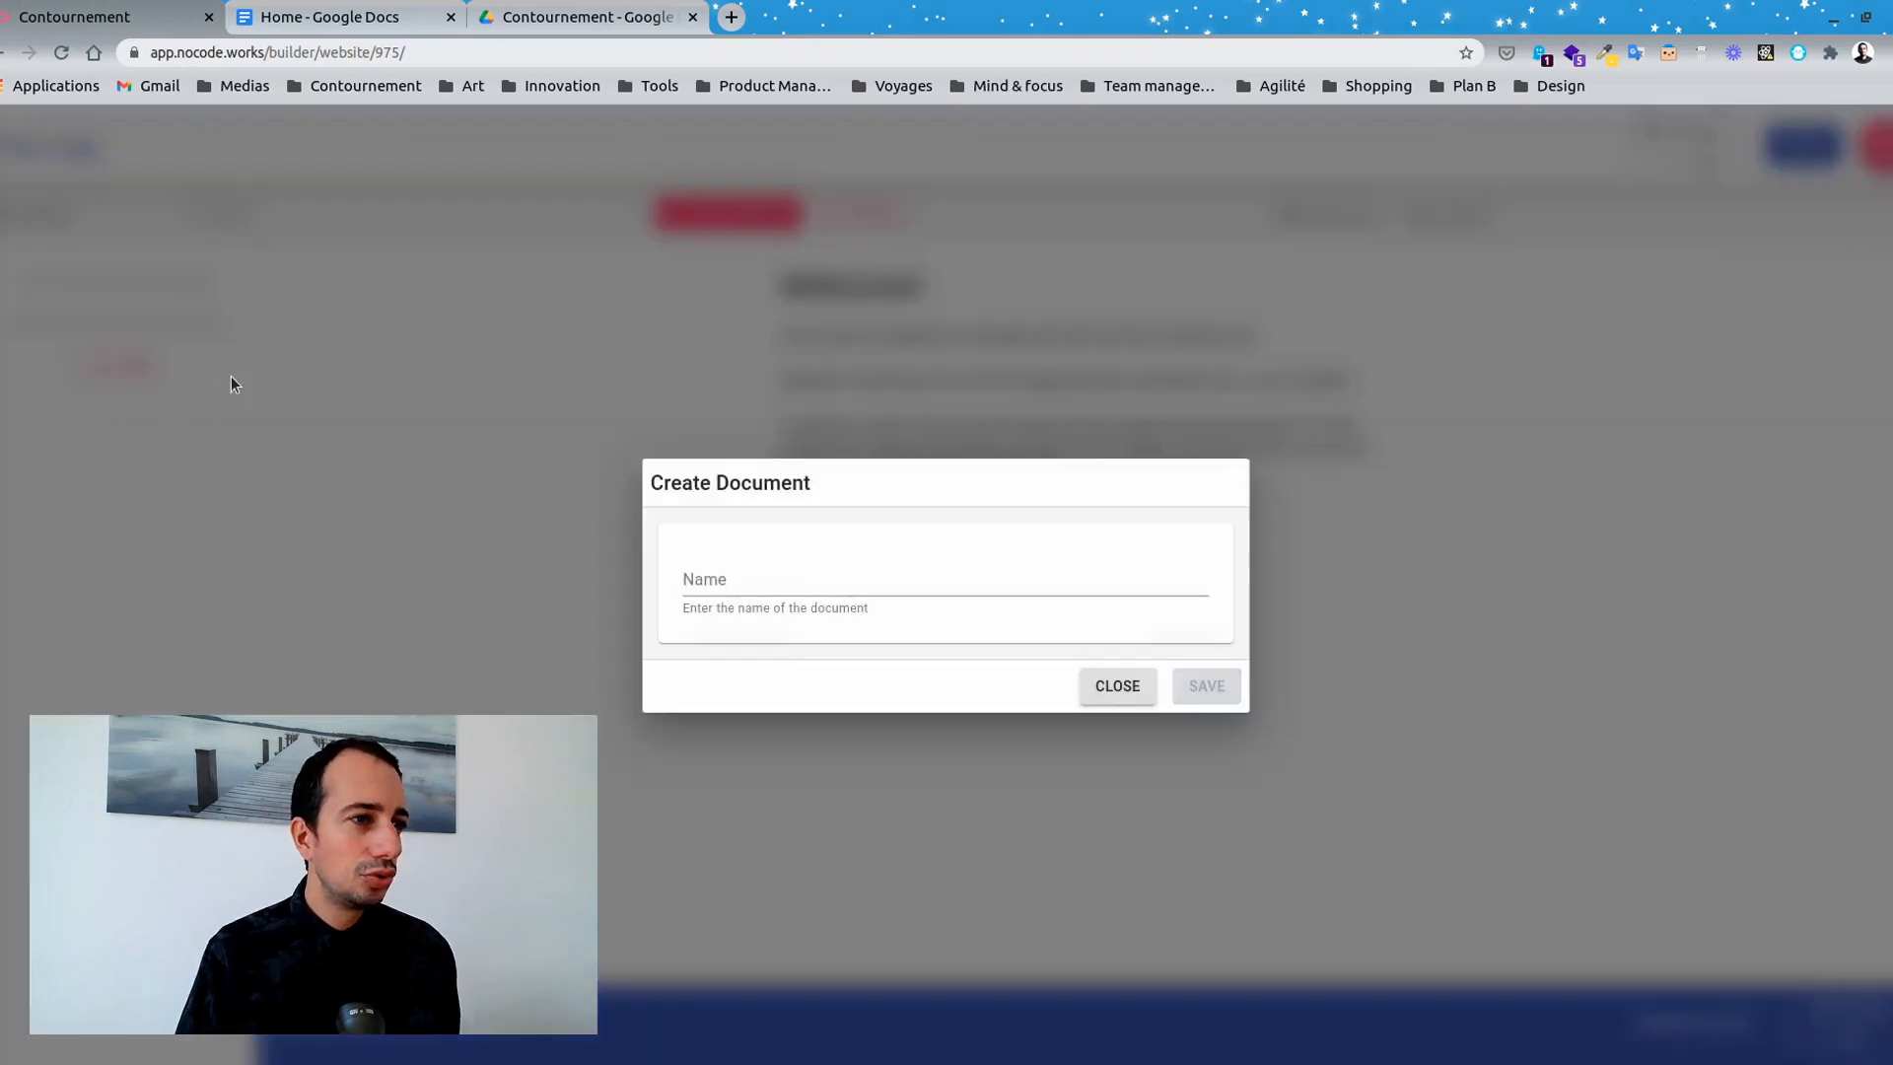
click(728, 583)
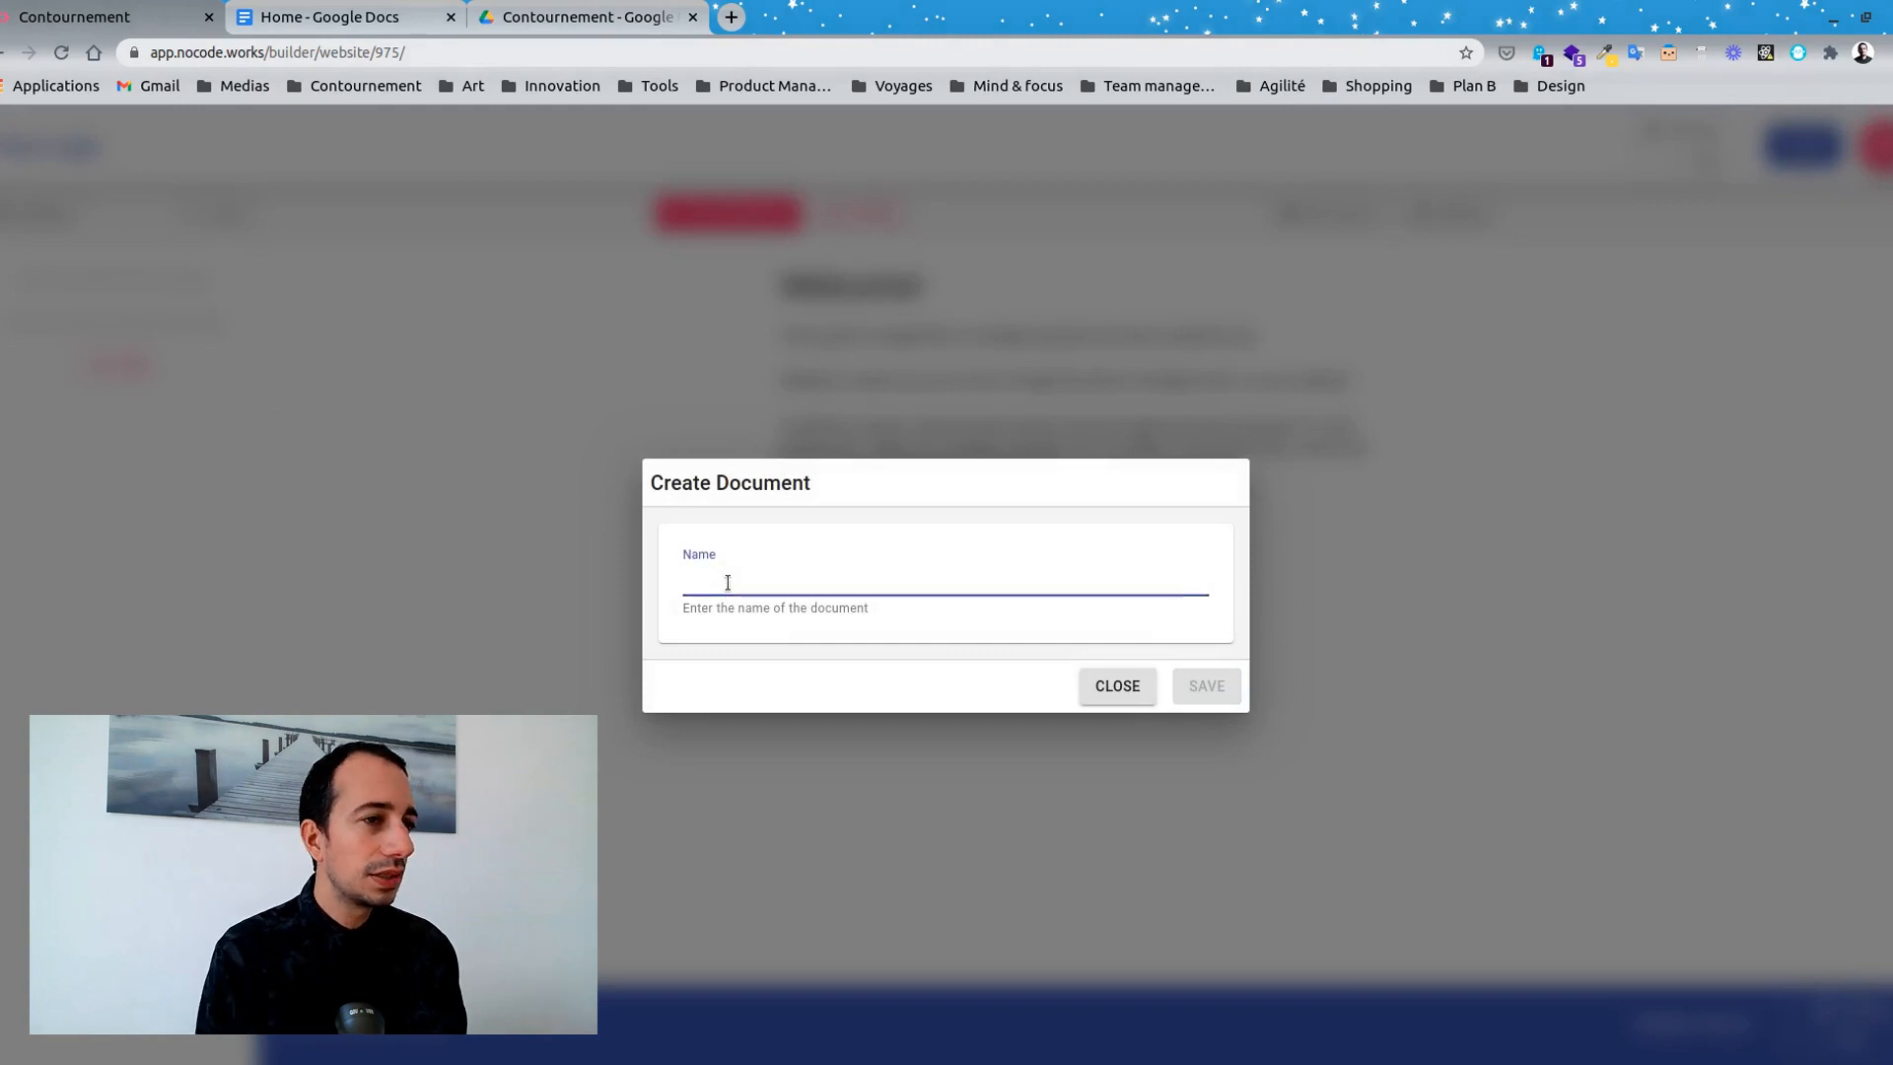
text(Page 1)
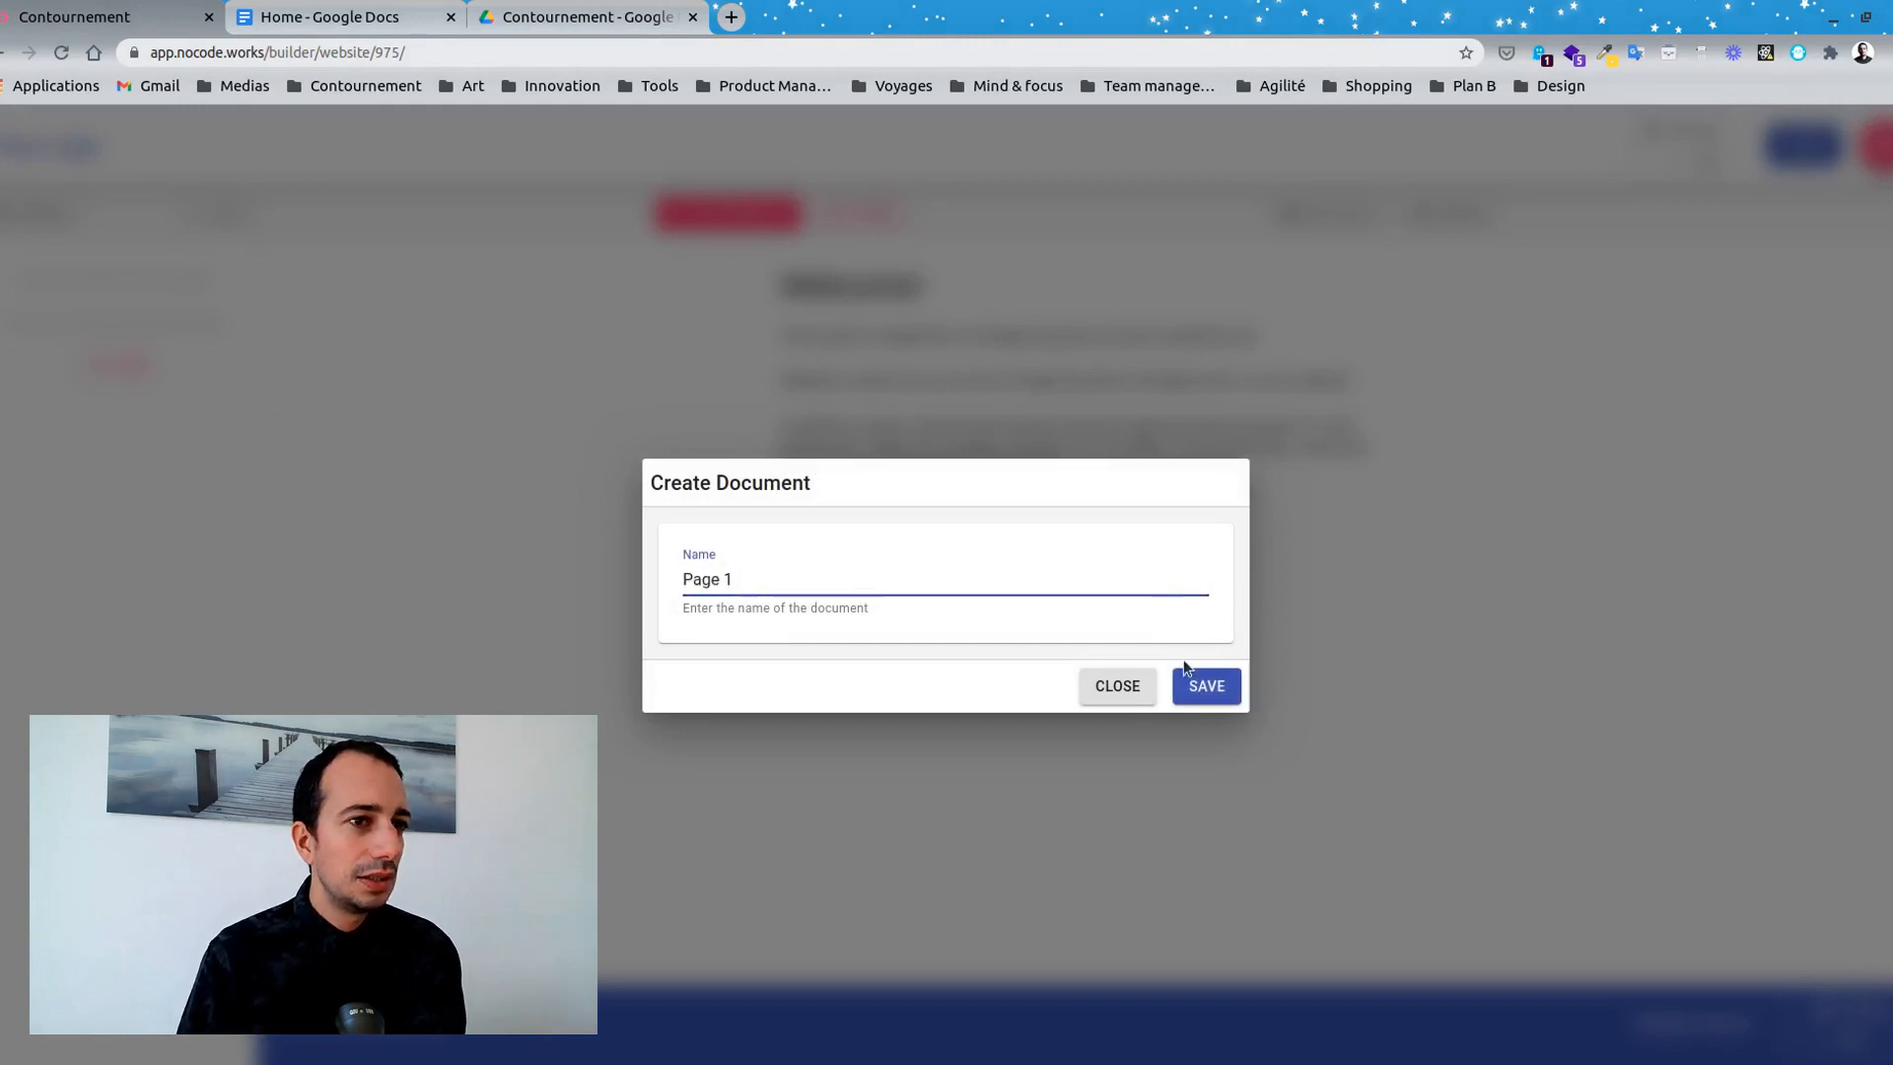
click(1208, 687)
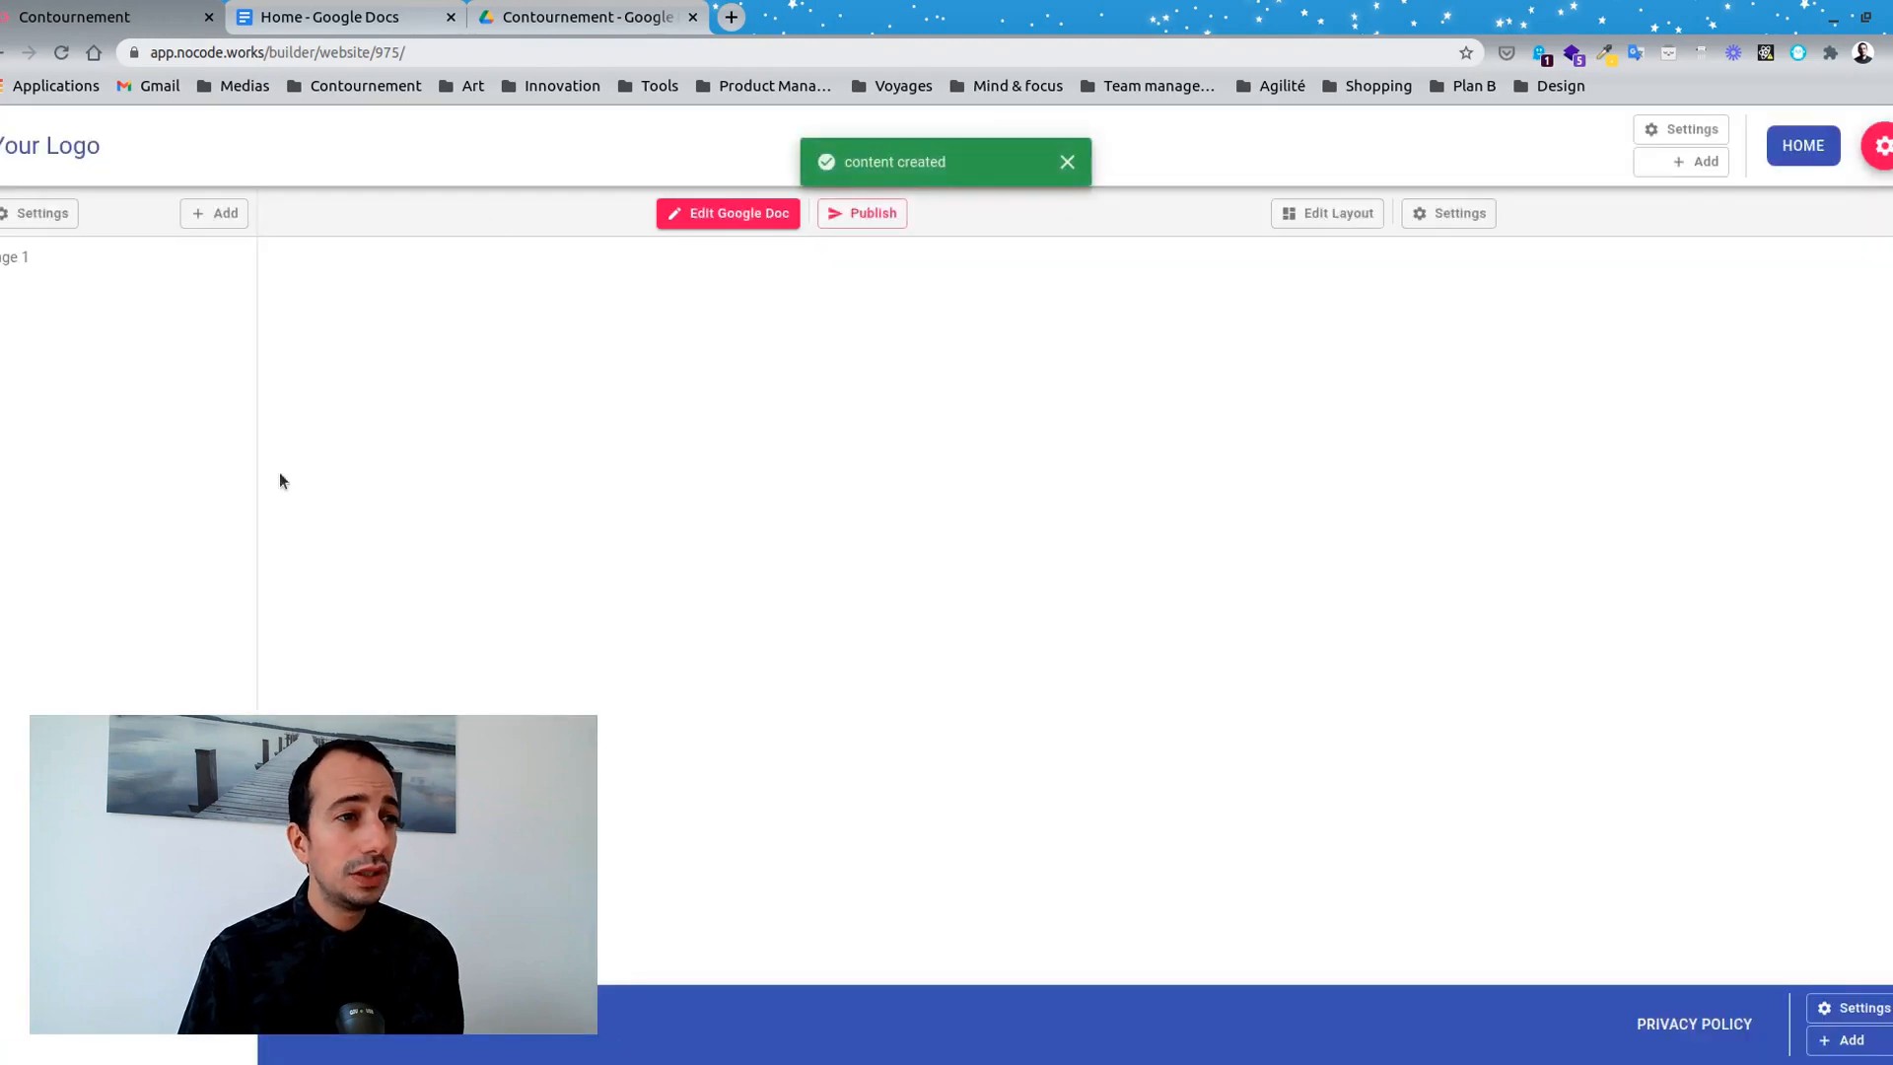
Open Page 1's Google Doc from the website builder and enter the lines "Ma super page !" and "eklfjezlfze".
click(346, 11)
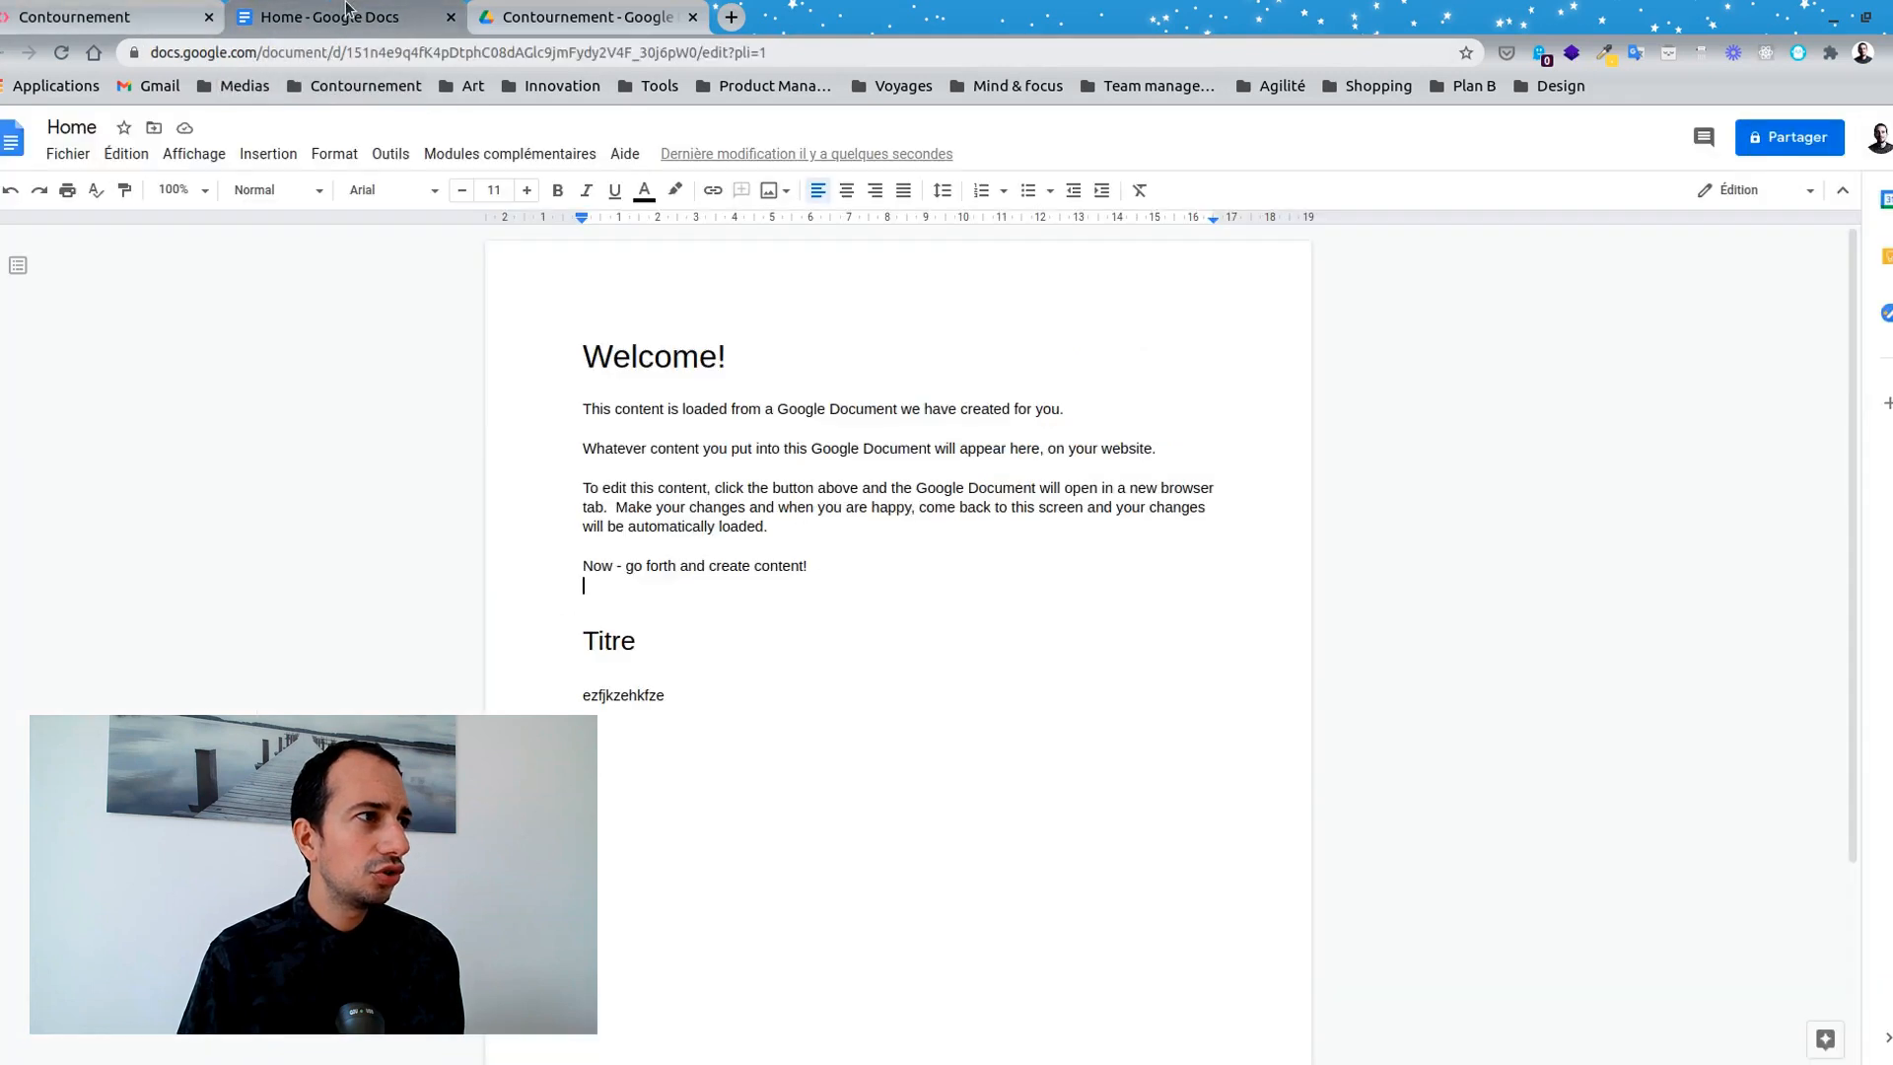
click(109, 17)
click(49, 258)
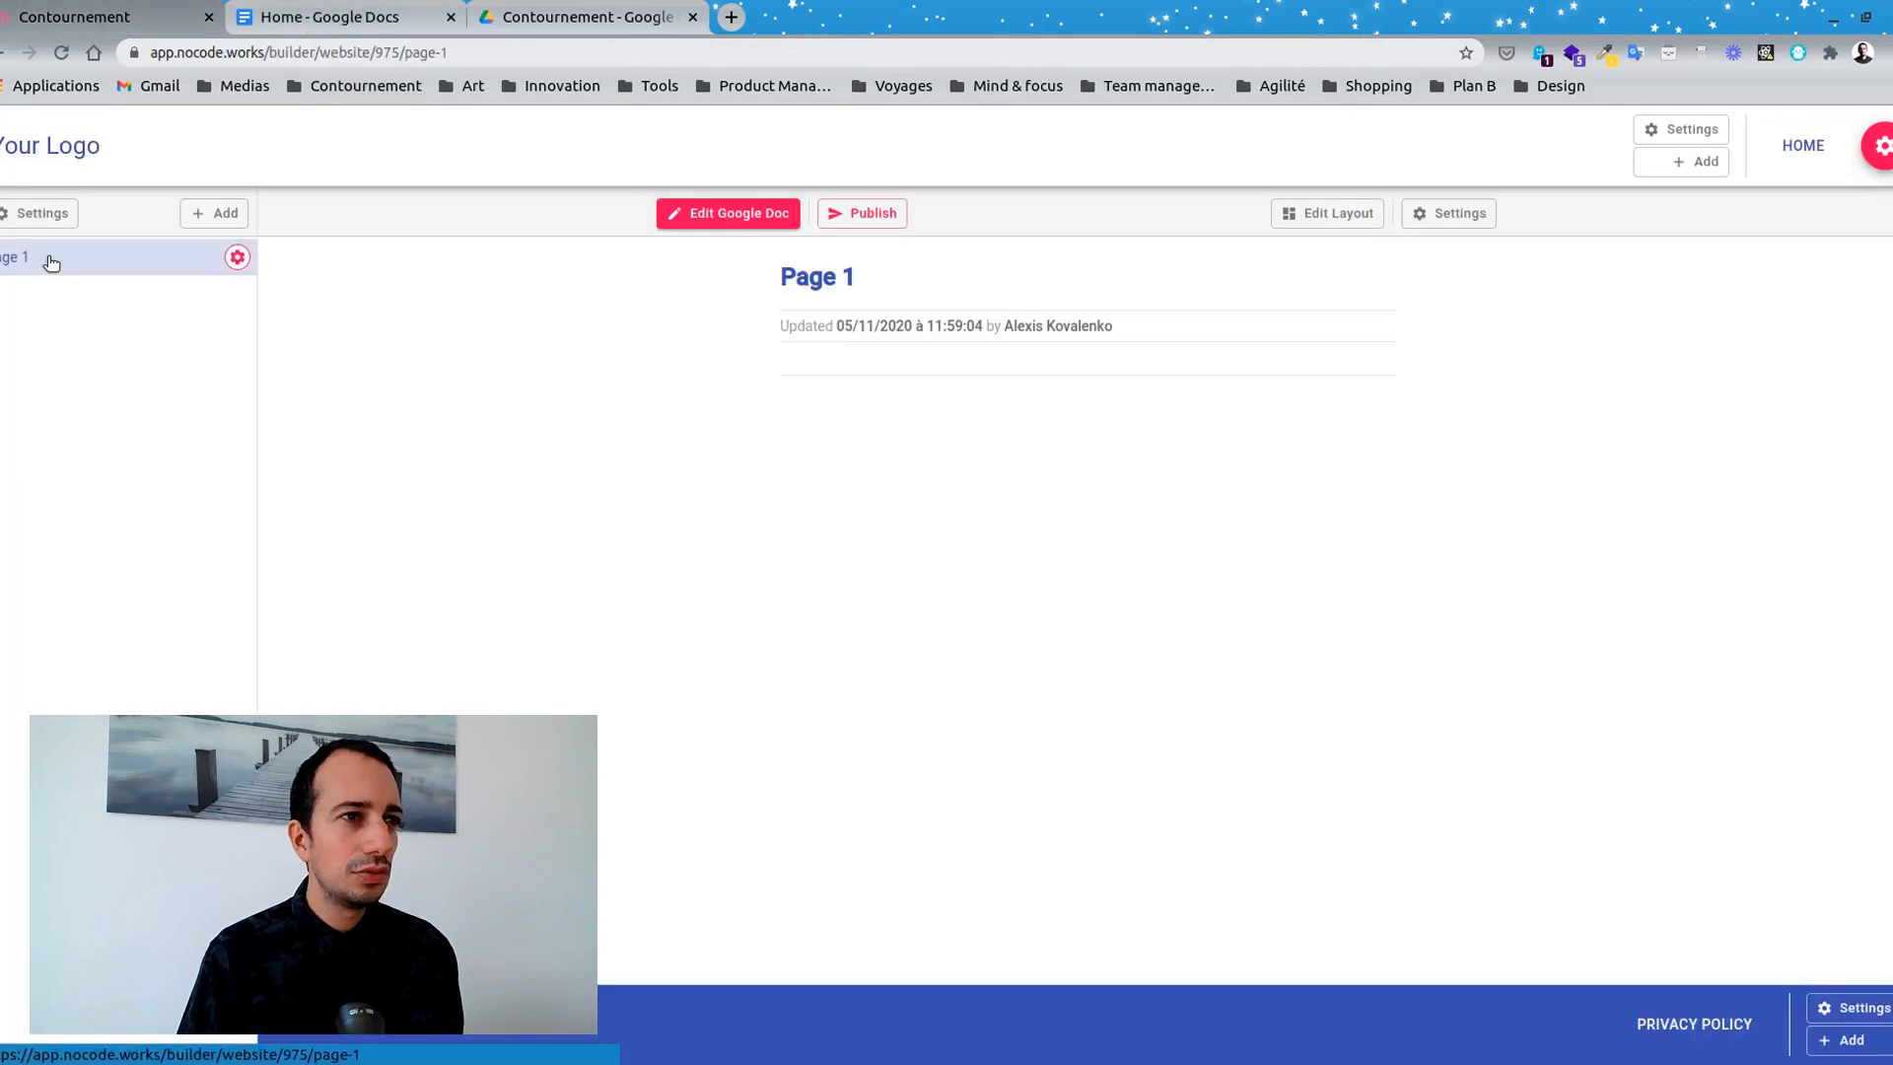
click(872, 448)
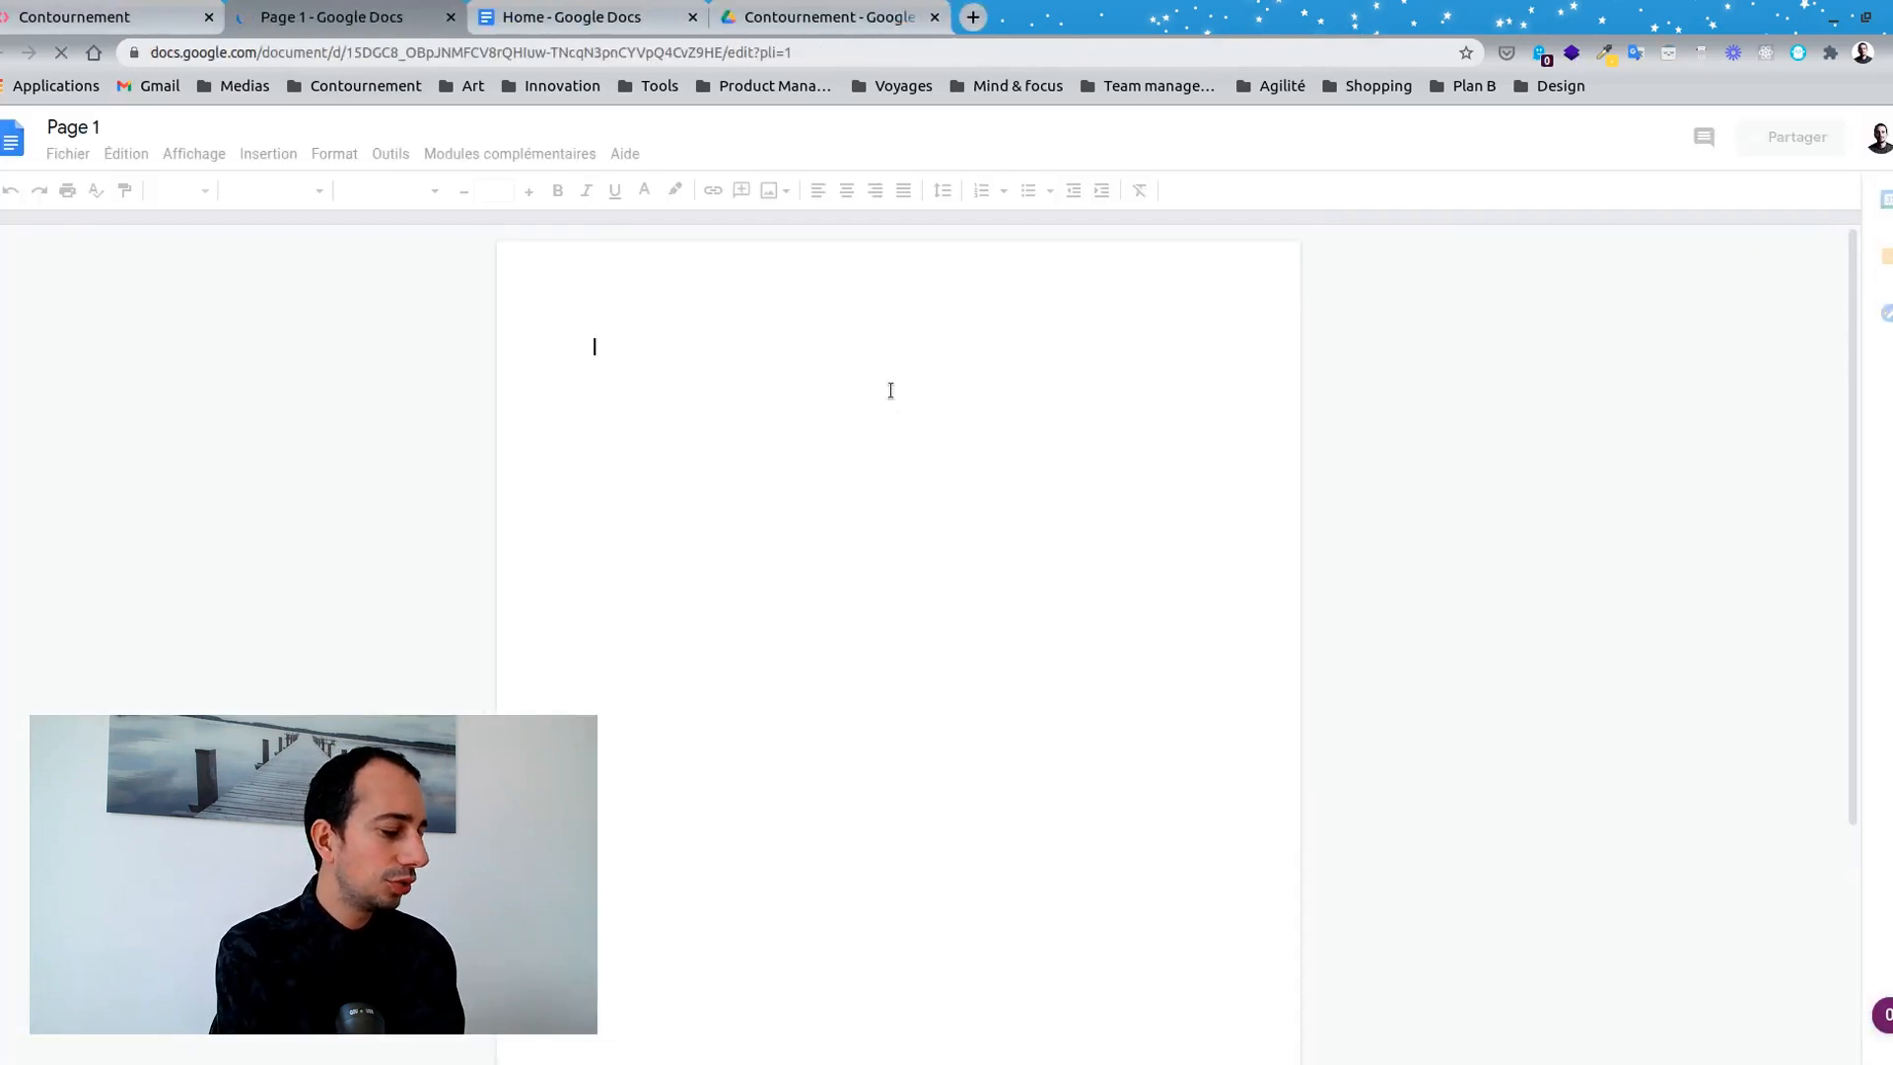
text(Ma super page !)
key(Return)
text(eklfjezlfze)
Format the "Ma super page !" line as a title in the Page 1 document.
double_click(662, 332)
click(794, 434)
triple_click(640, 346)
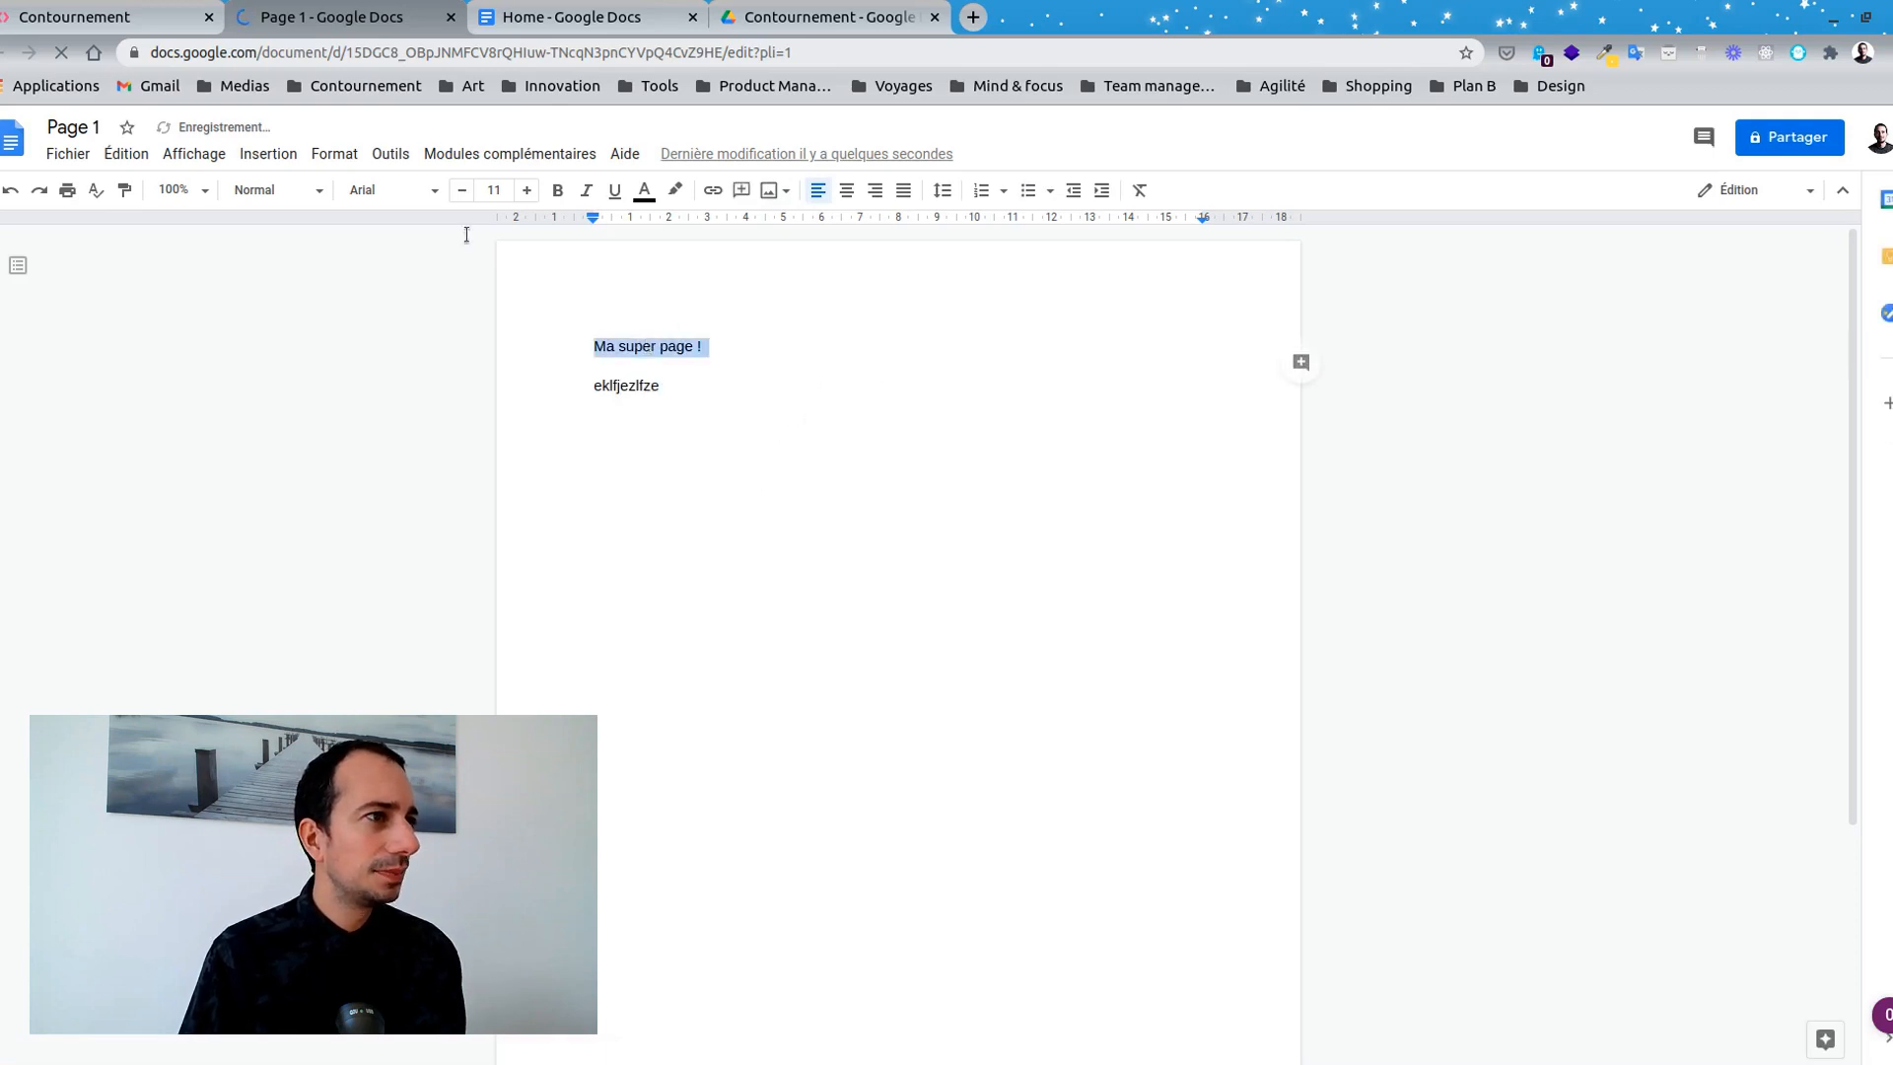
click(280, 190)
click(296, 295)
click(871, 617)
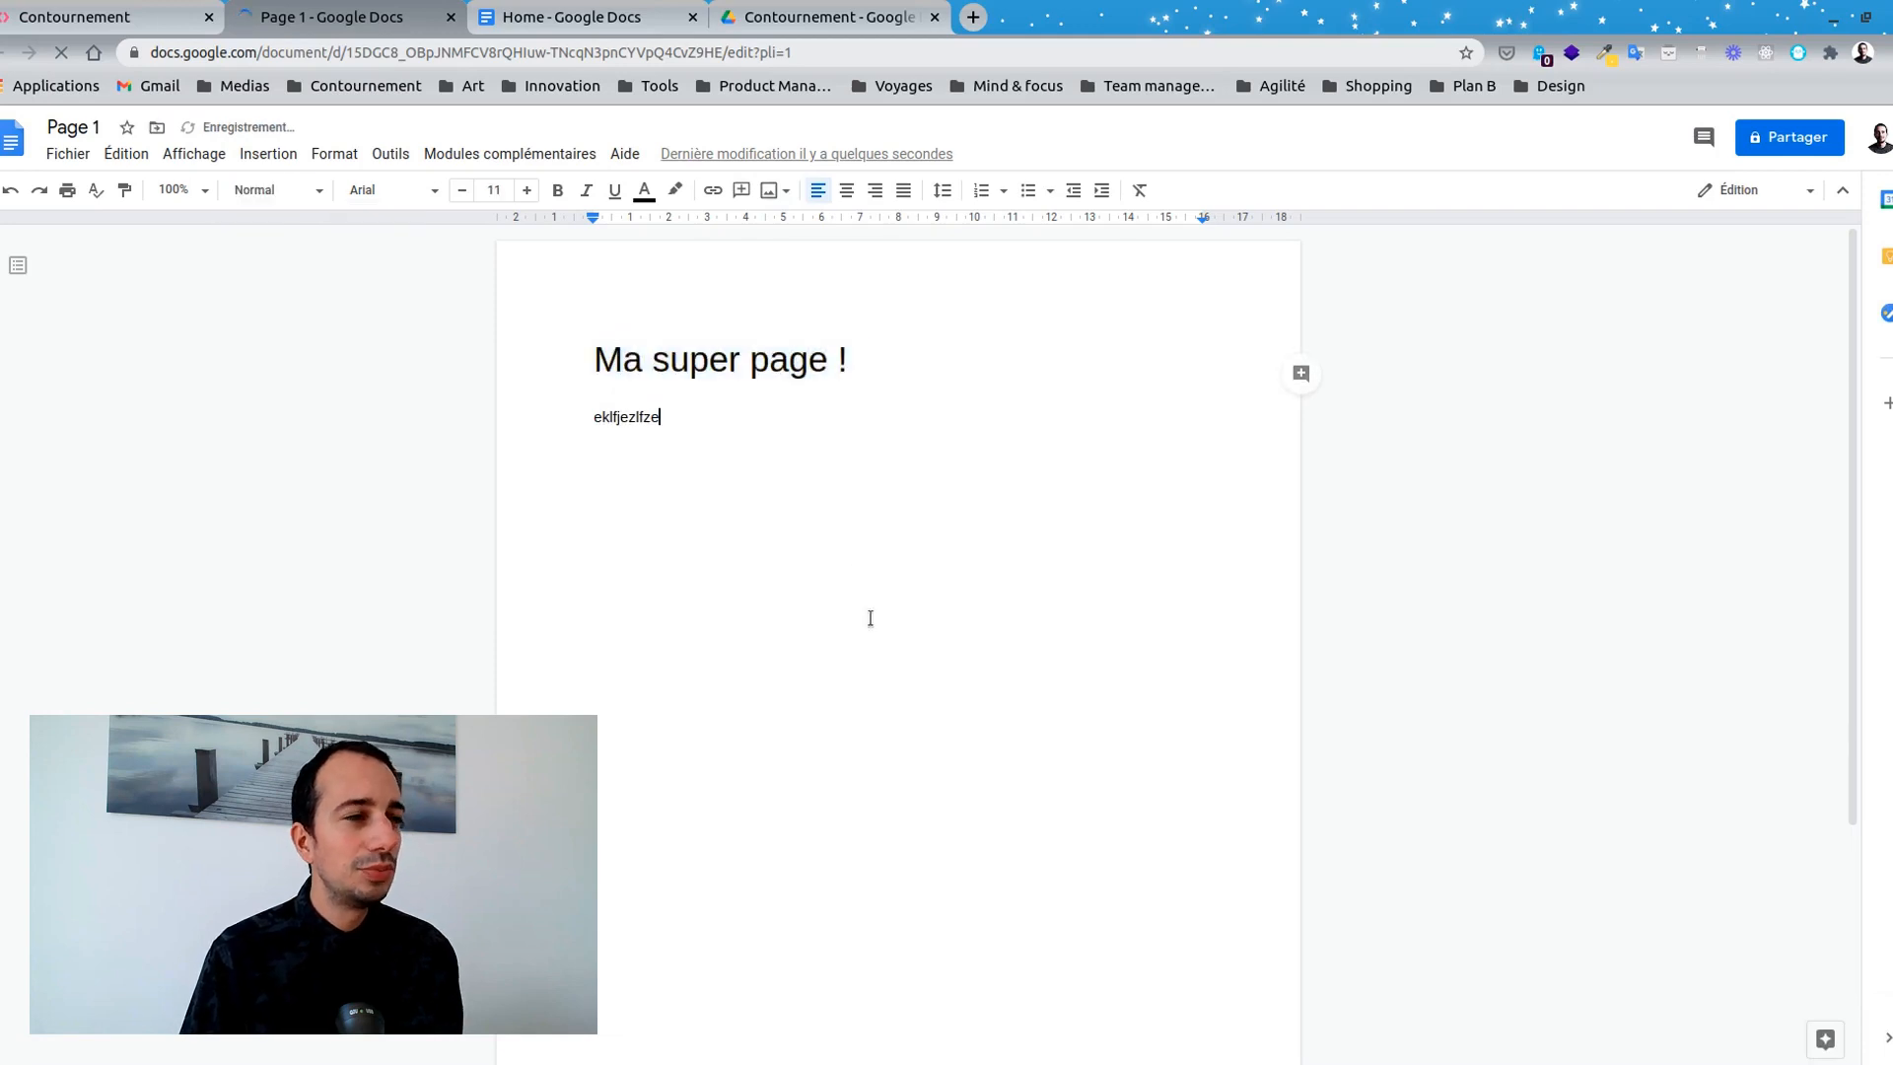
key(Home)
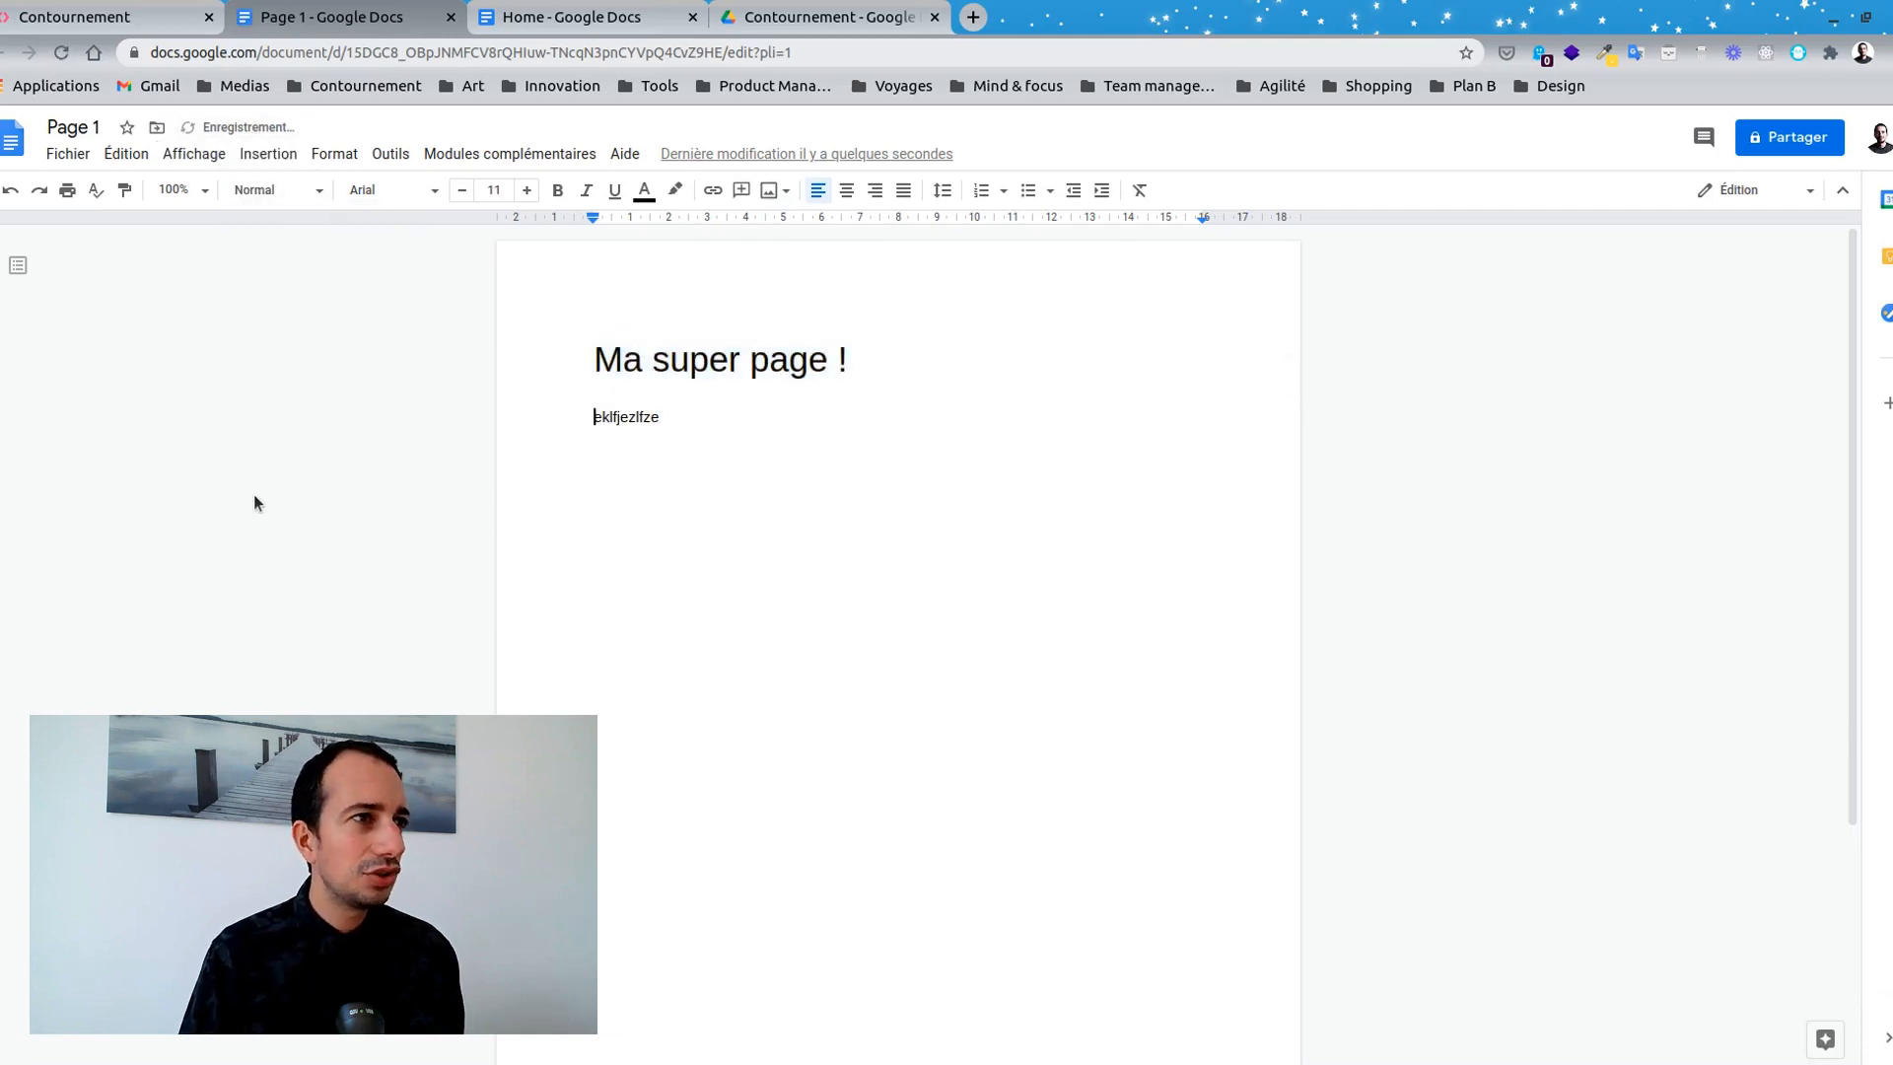
Review the updated Page 1 in the website builder and compare it with the Home page, finishing on Home.
click(98, 17)
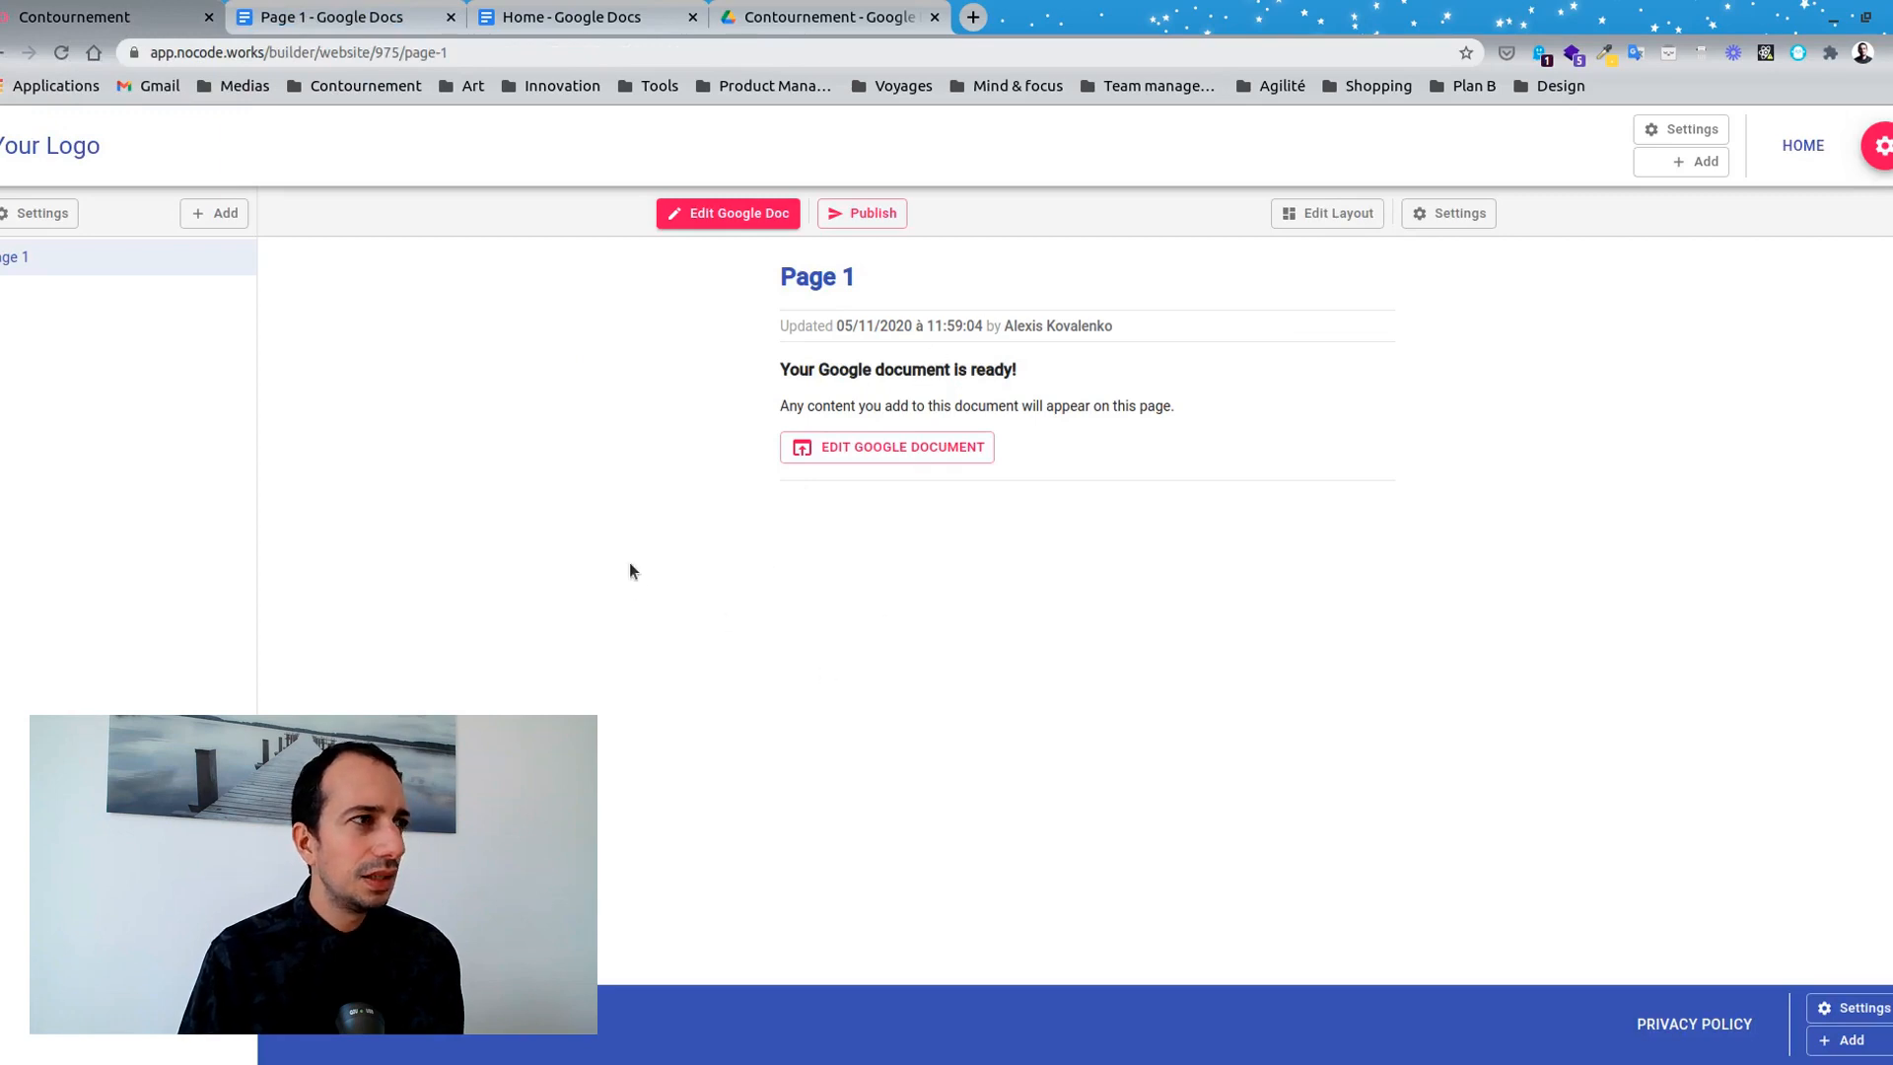
click(54, 273)
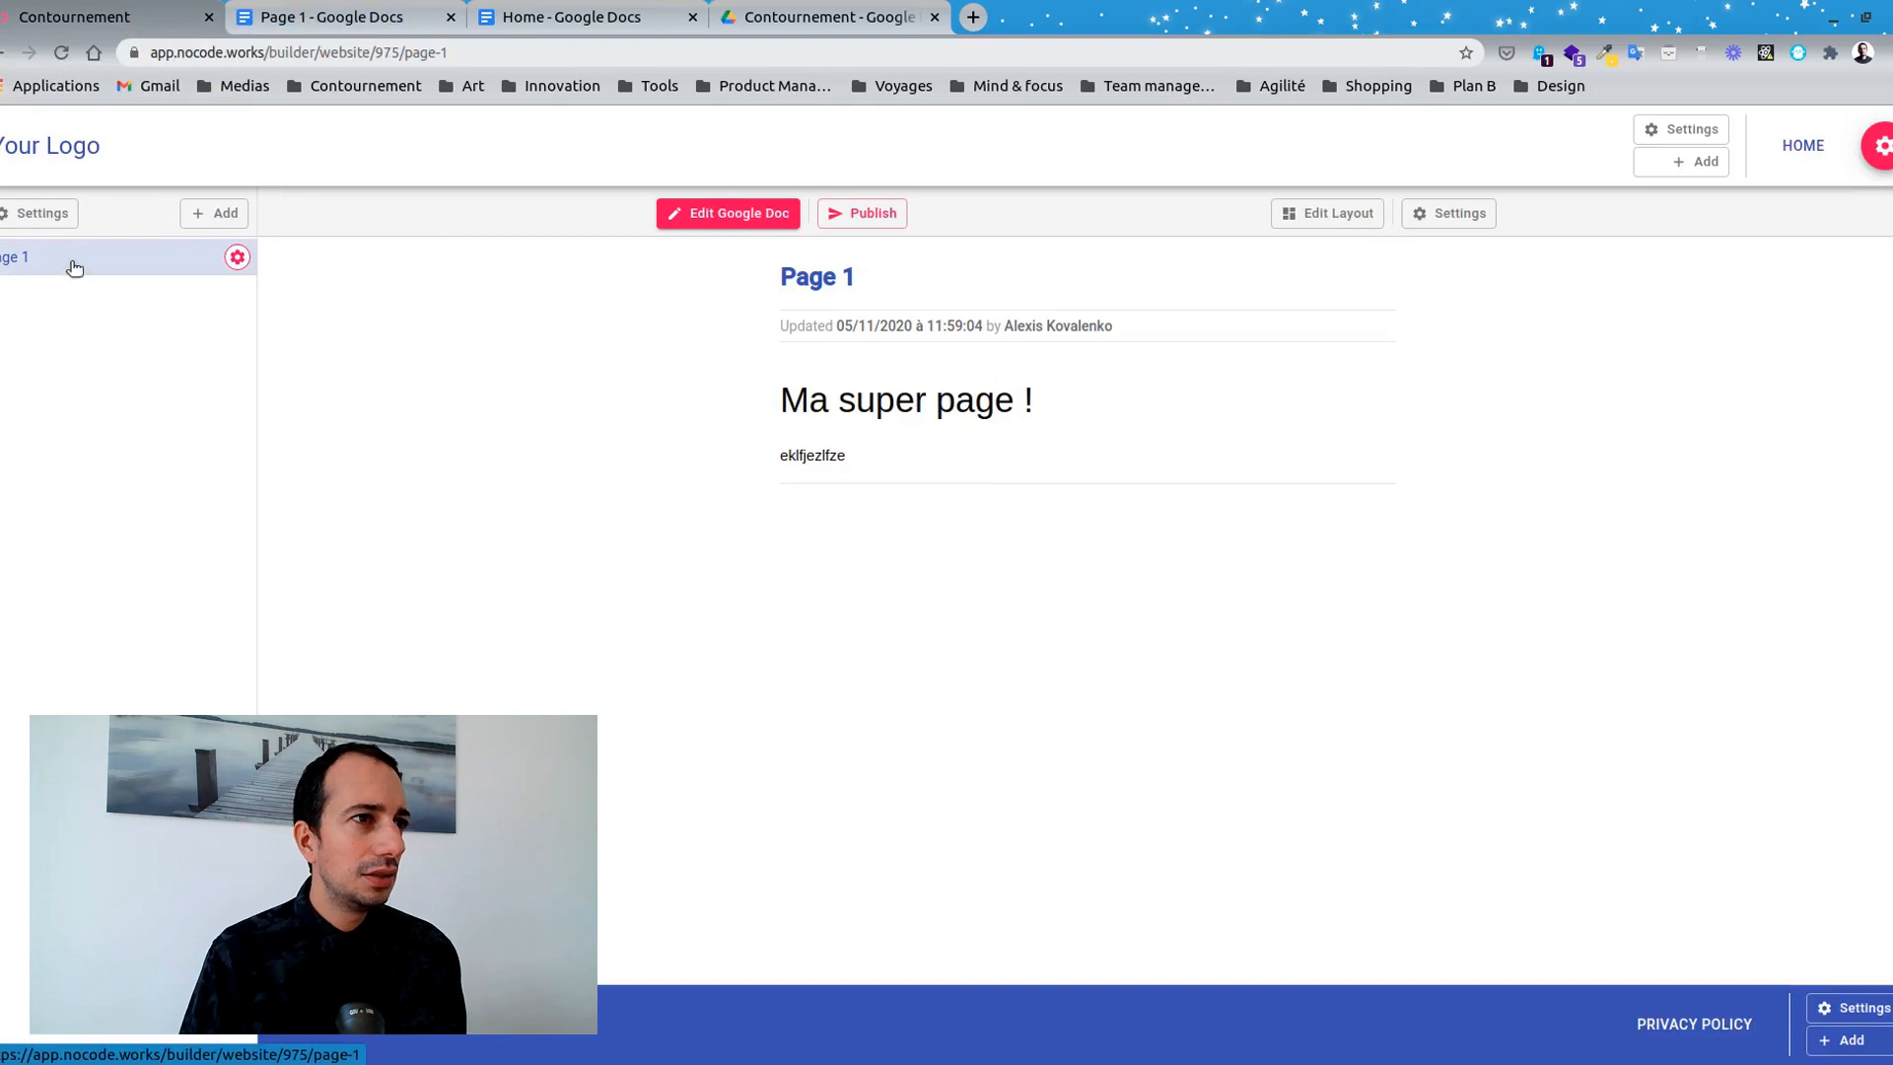
click(79, 170)
click(355, 333)
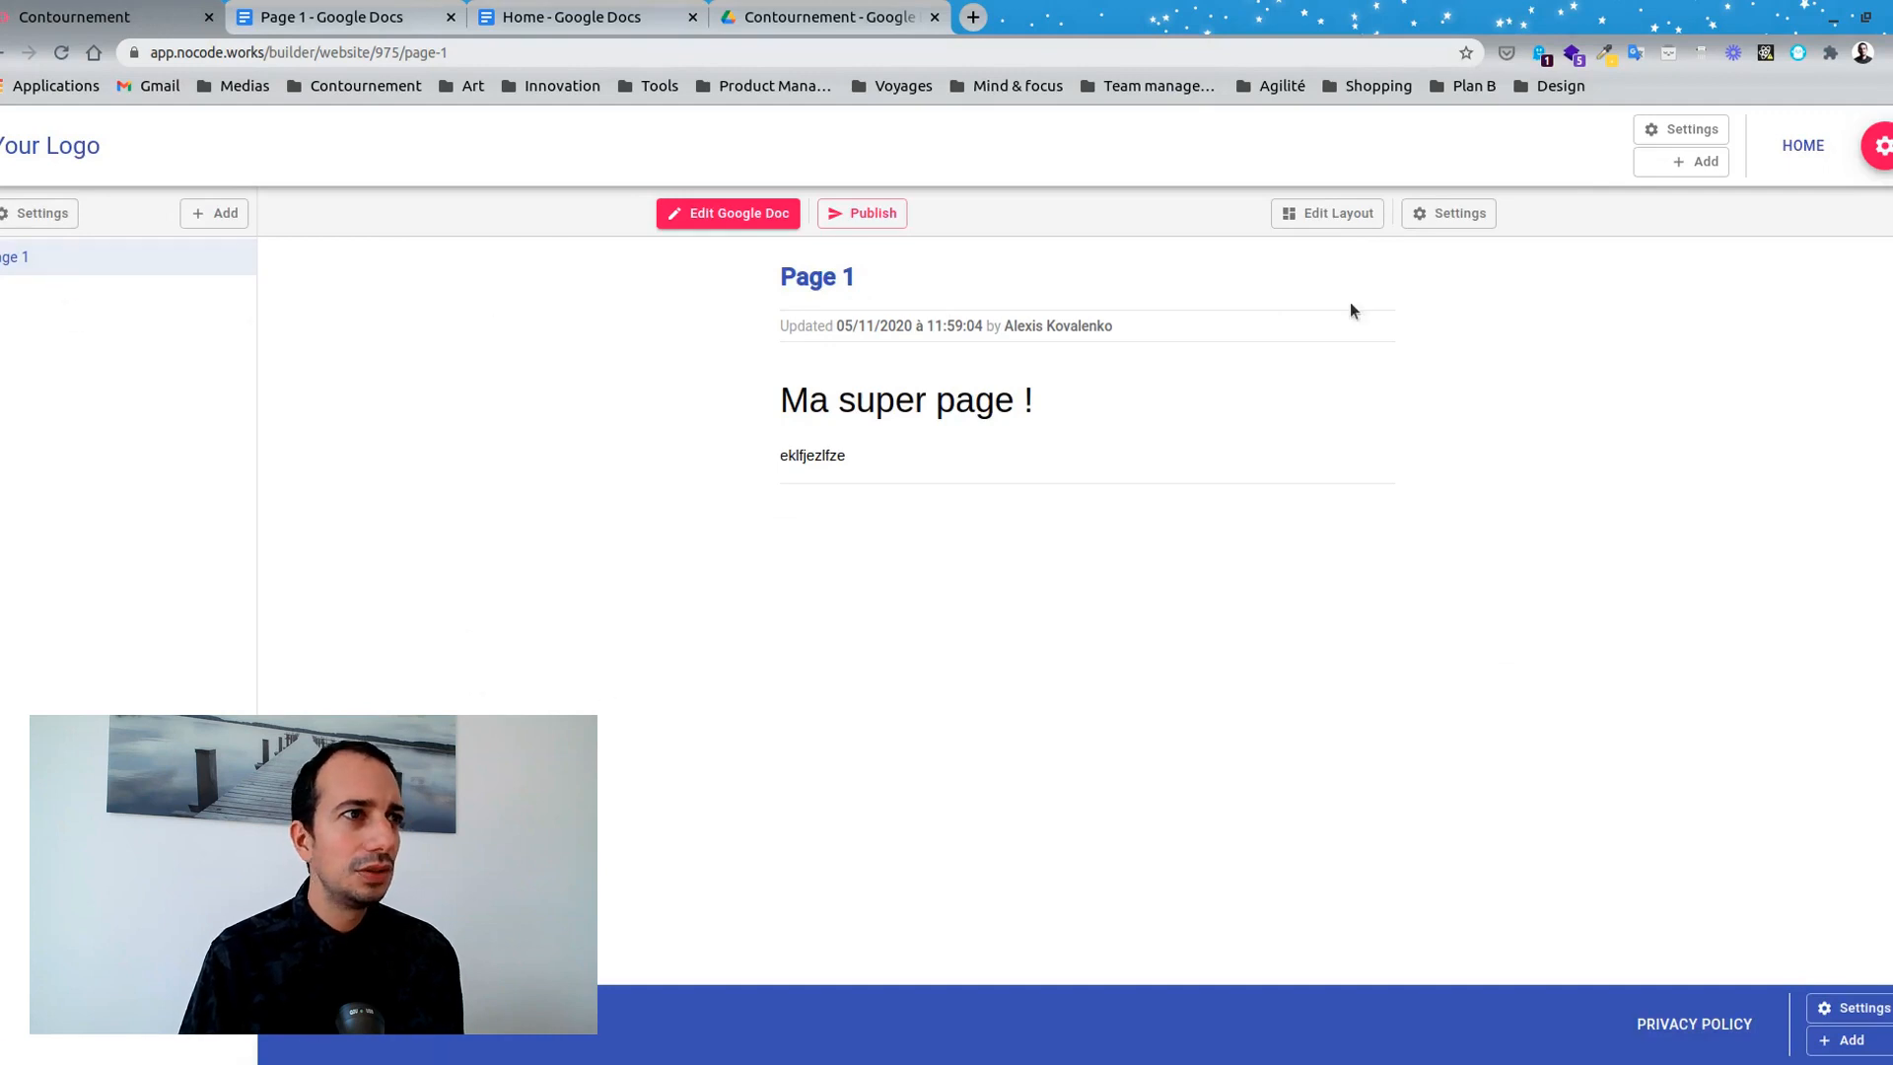
click(1804, 145)
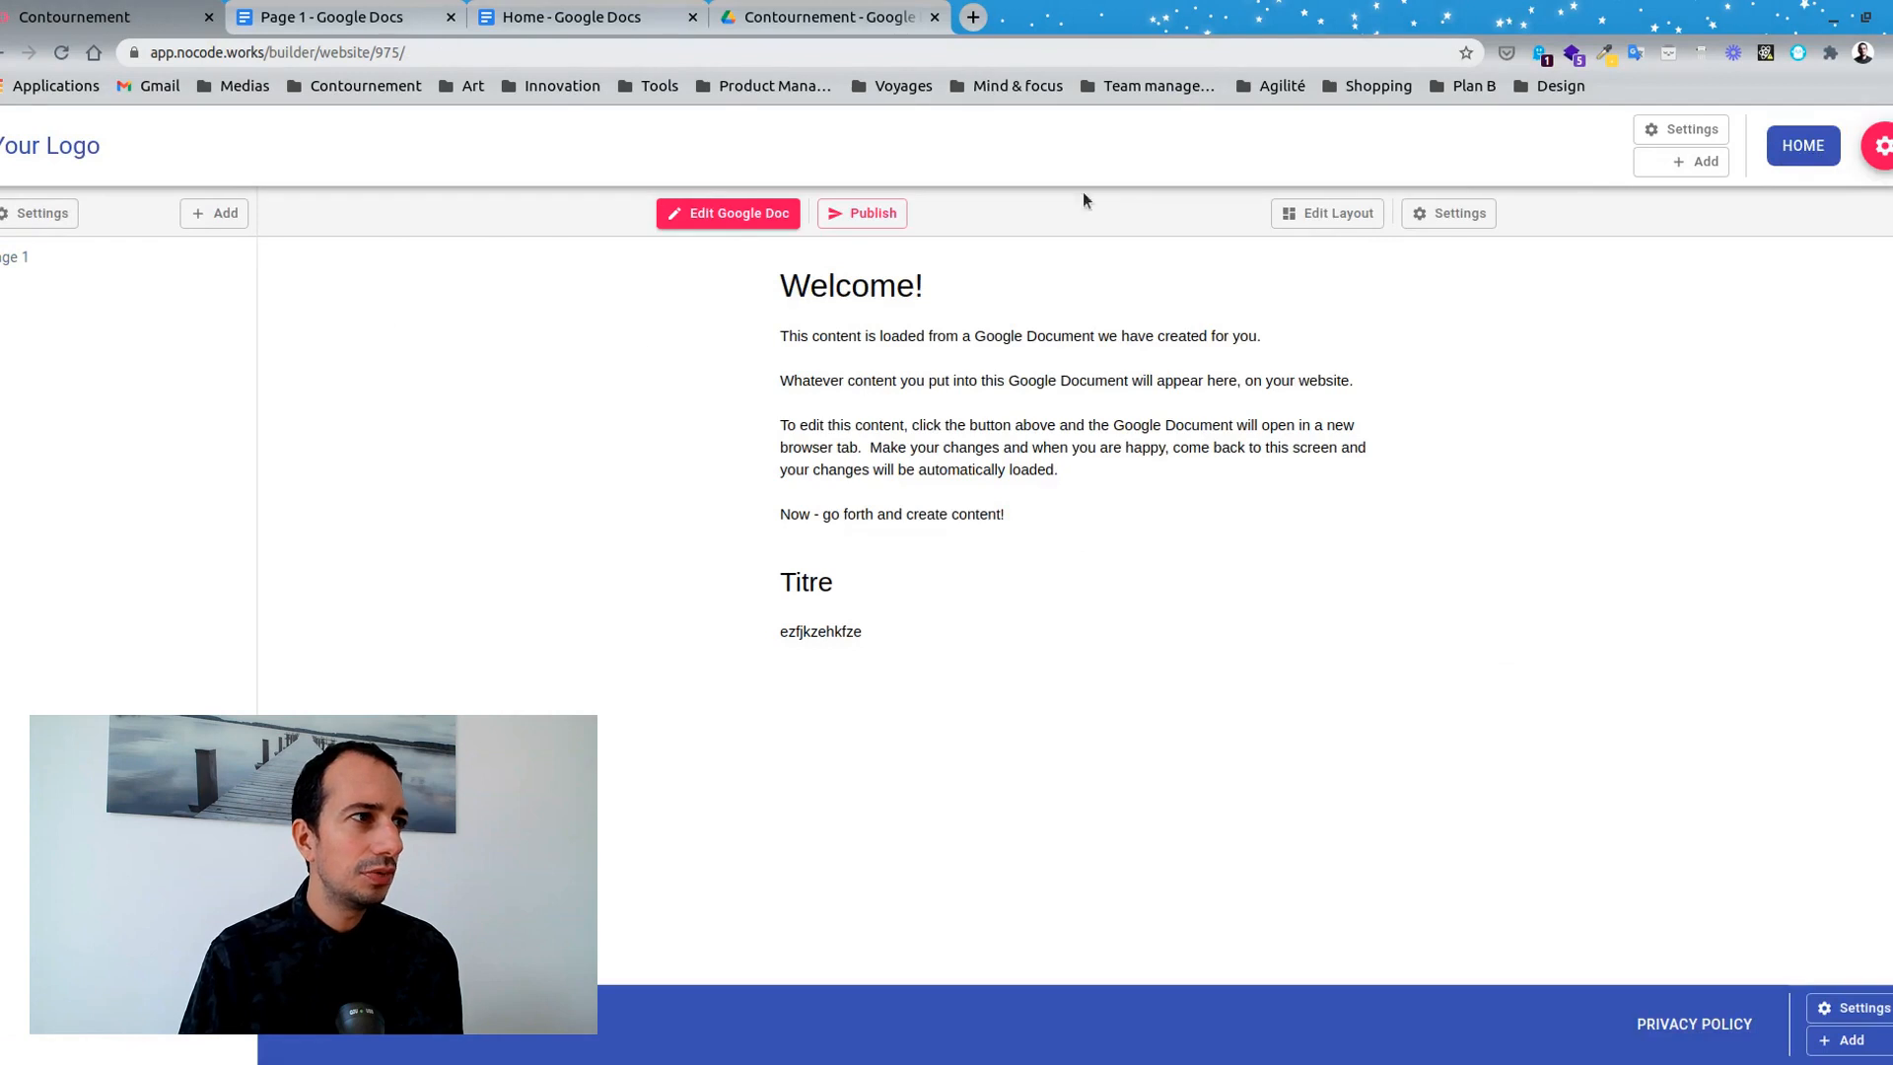
click(118, 256)
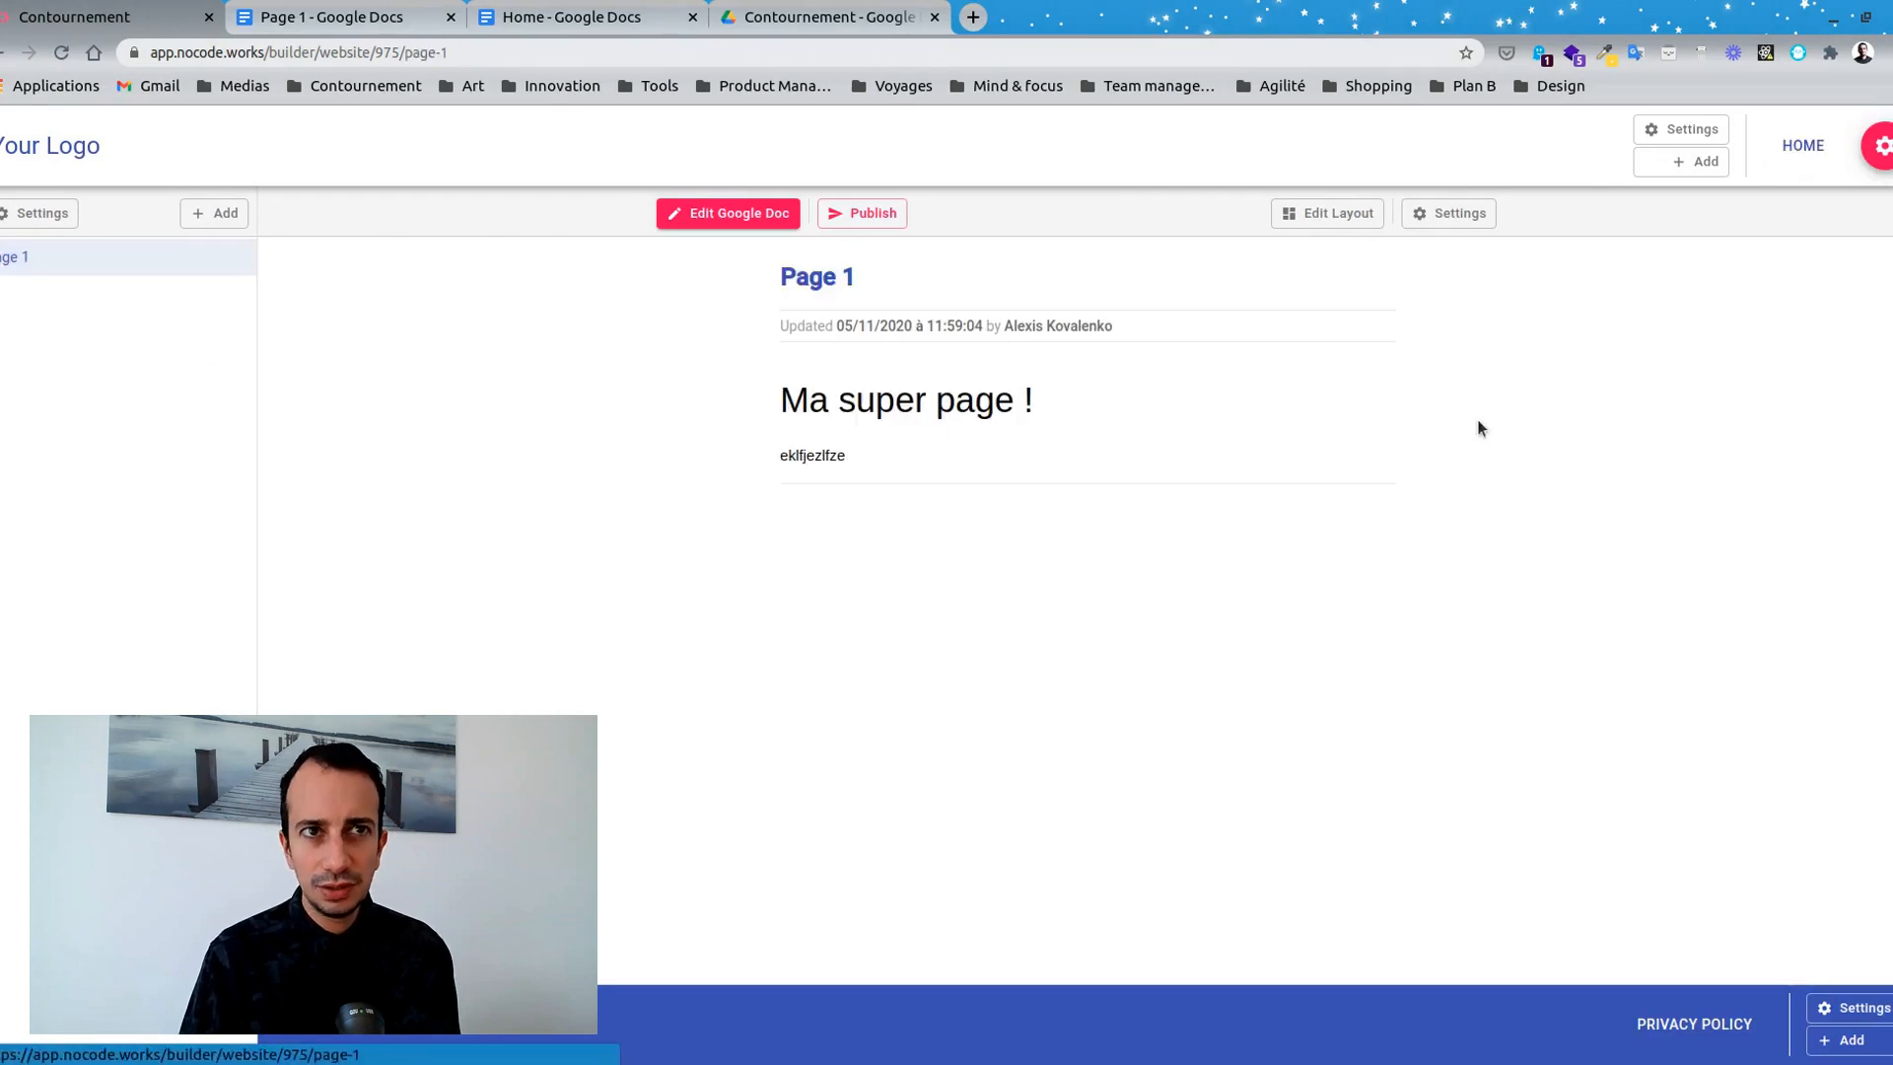
click(1803, 145)
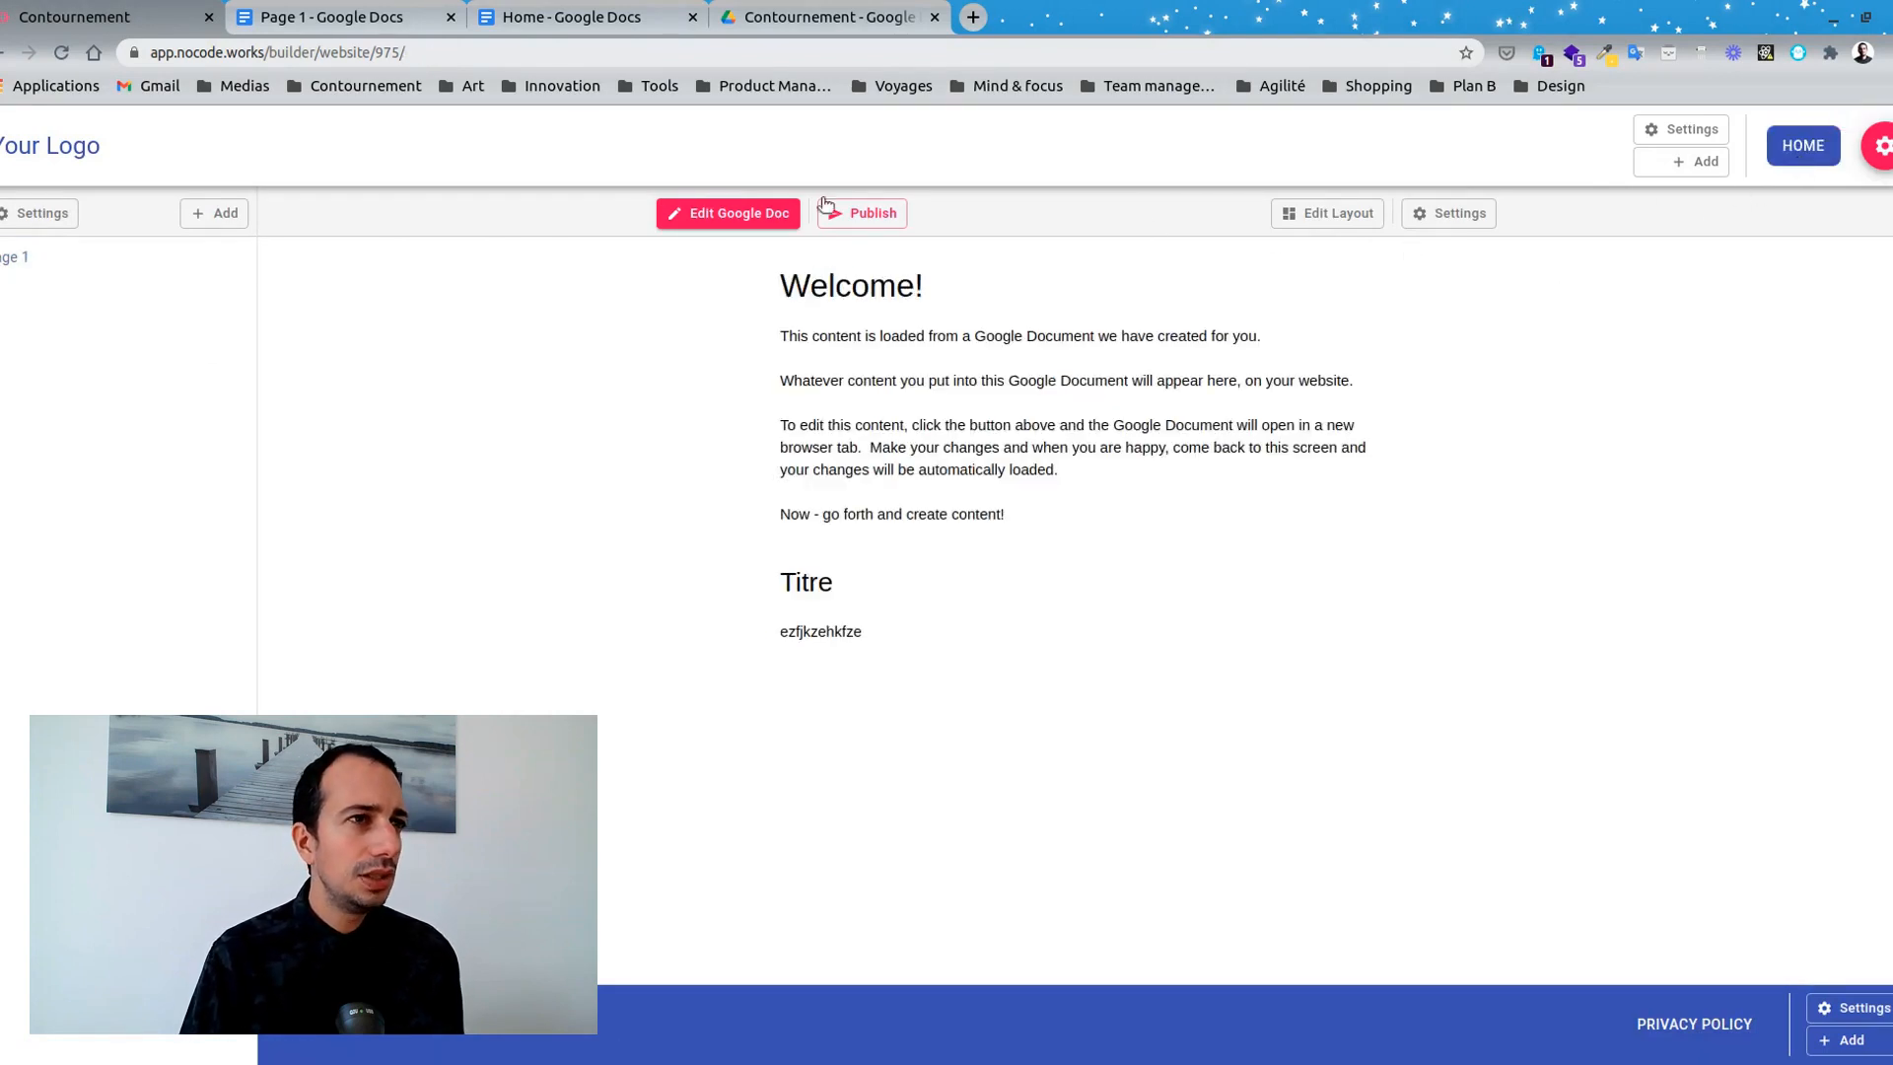
Generate a website preview and view it, closing the publishing dialog in the builder without going live.
click(860, 213)
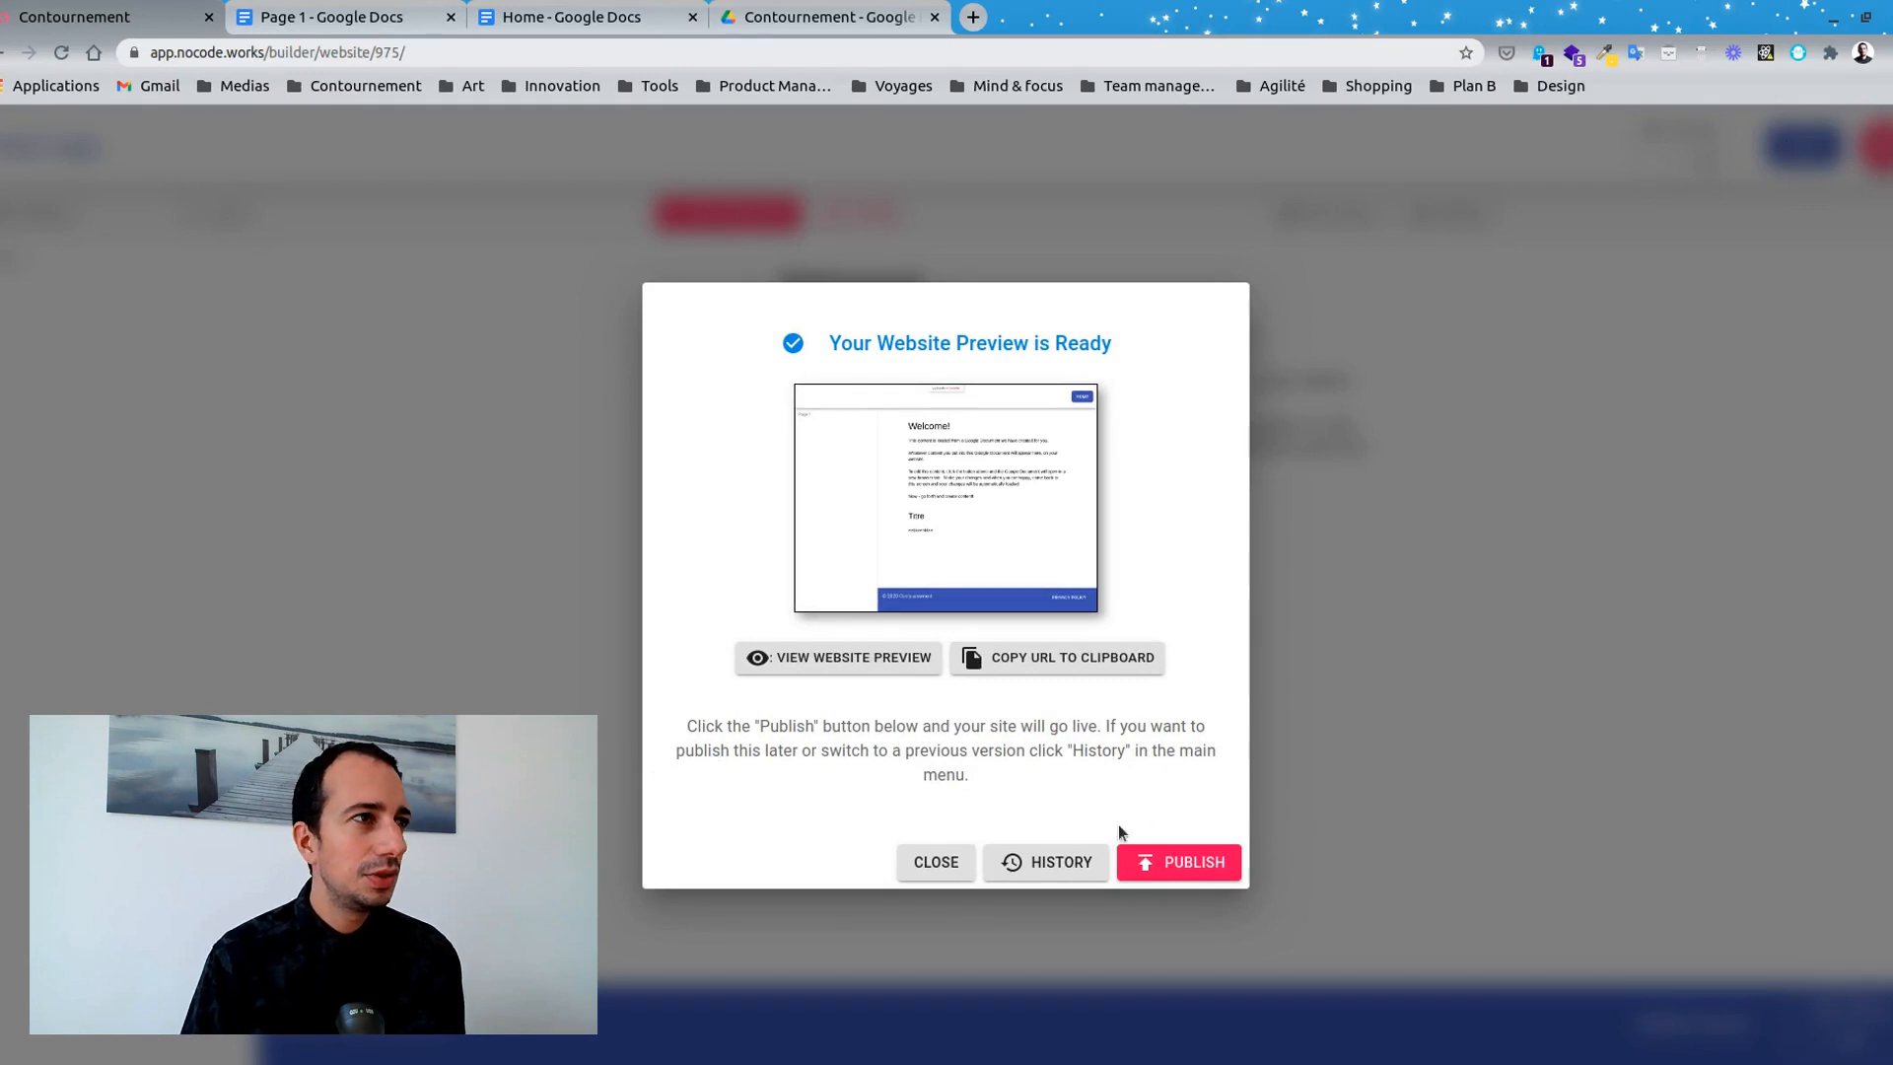
click(871, 657)
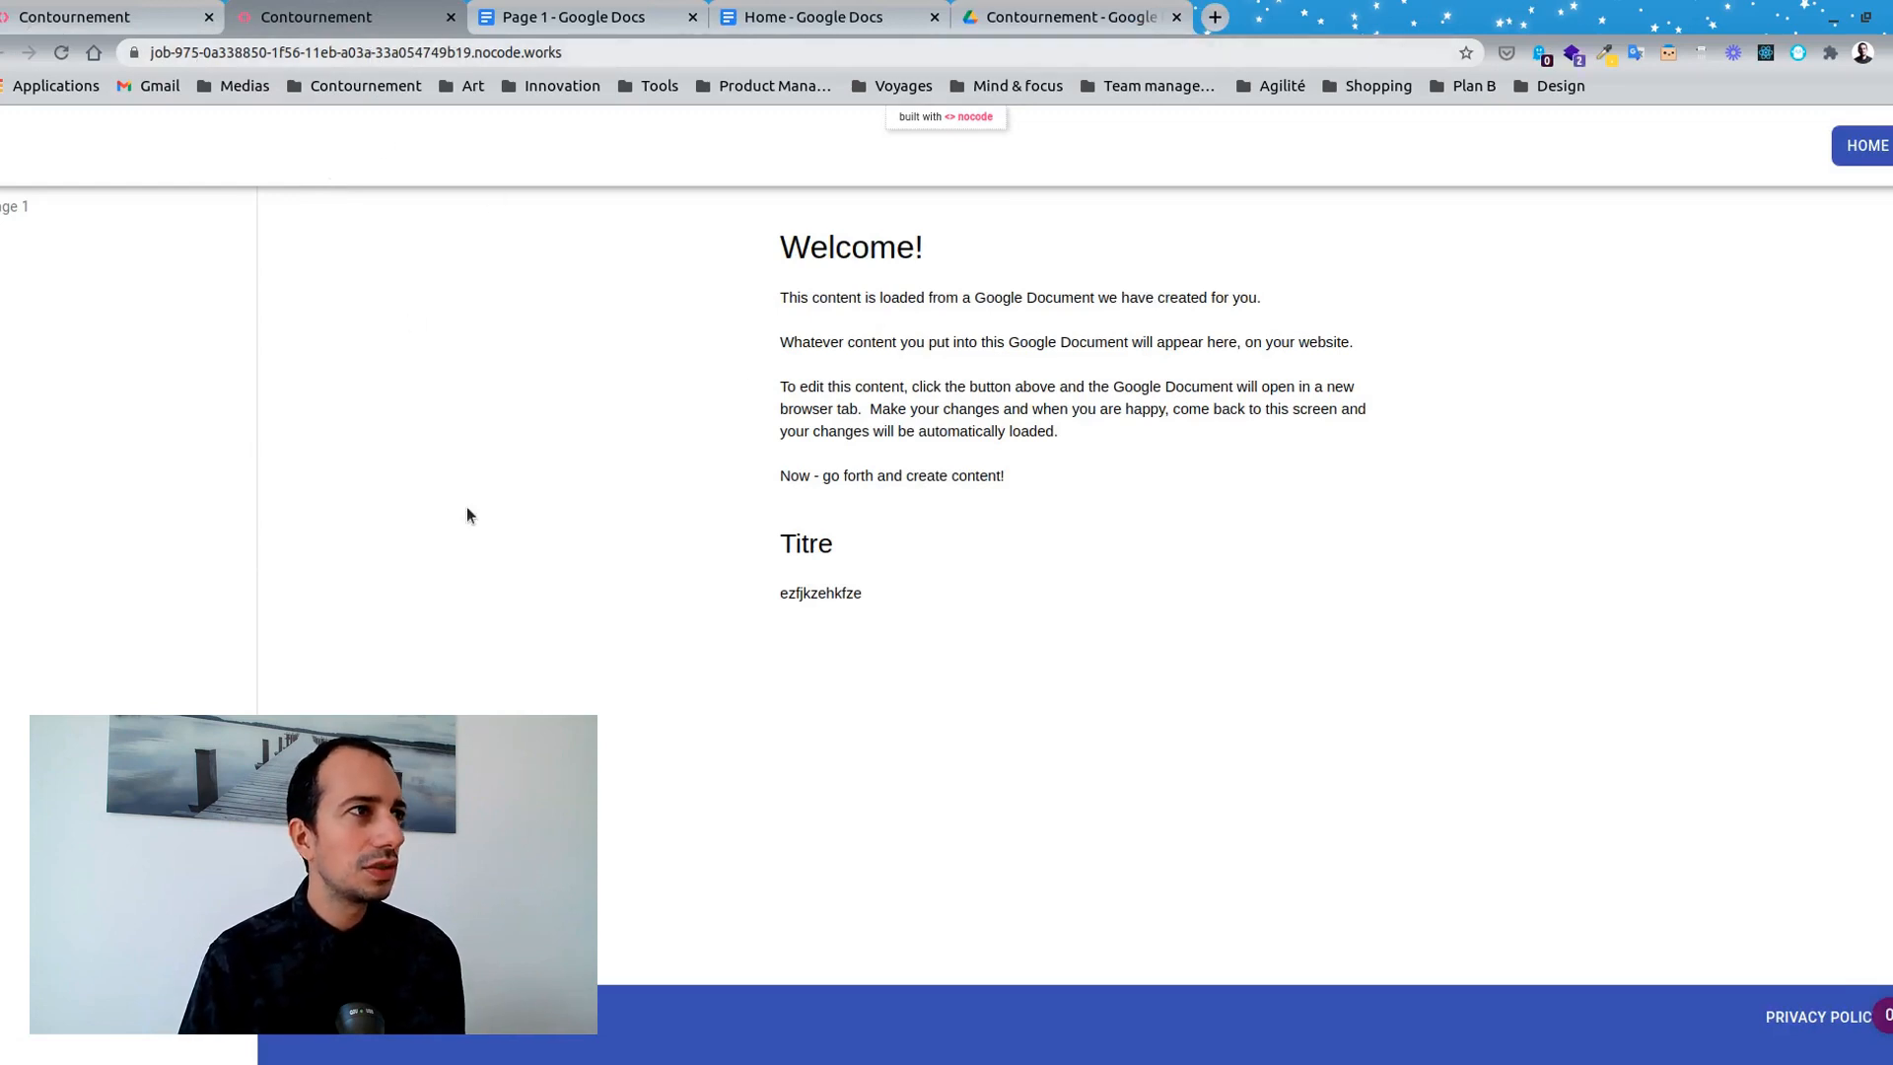
key(ctrl+r)
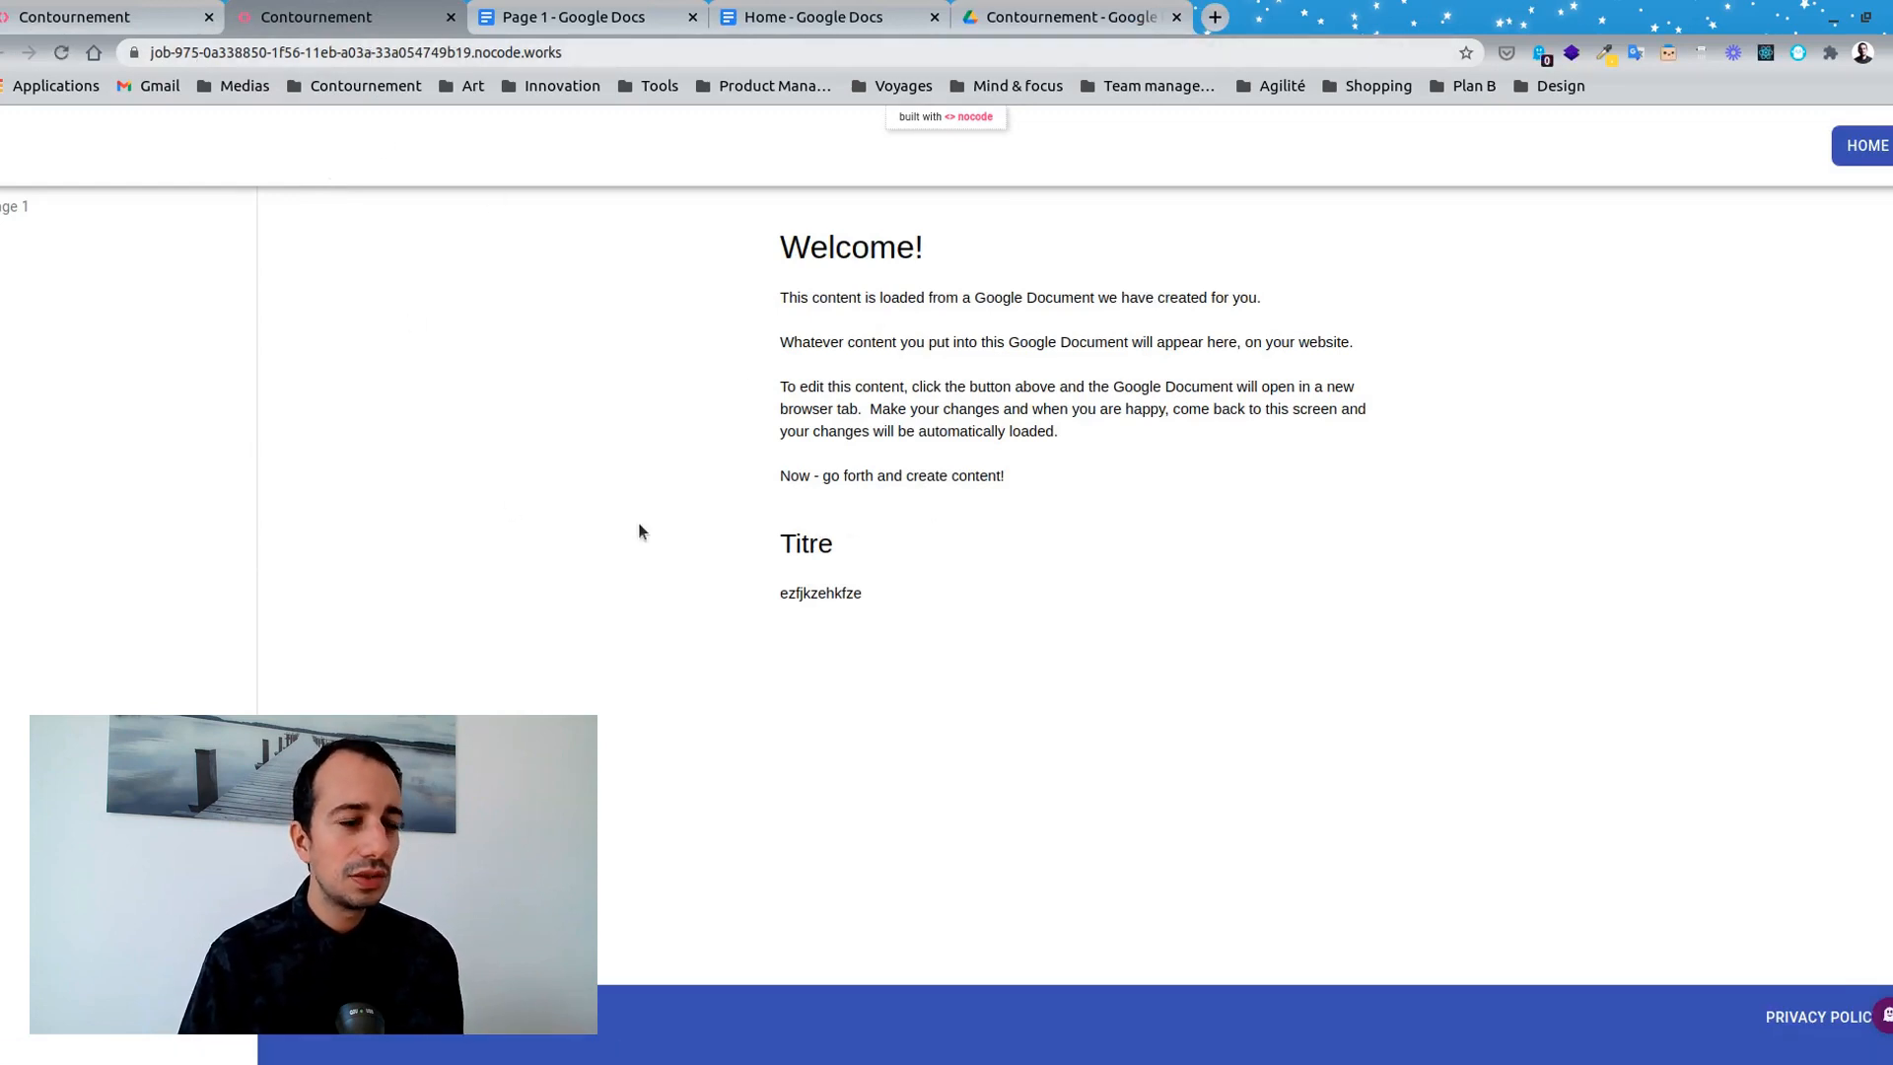
drag(1026, 357, 1073, 642)
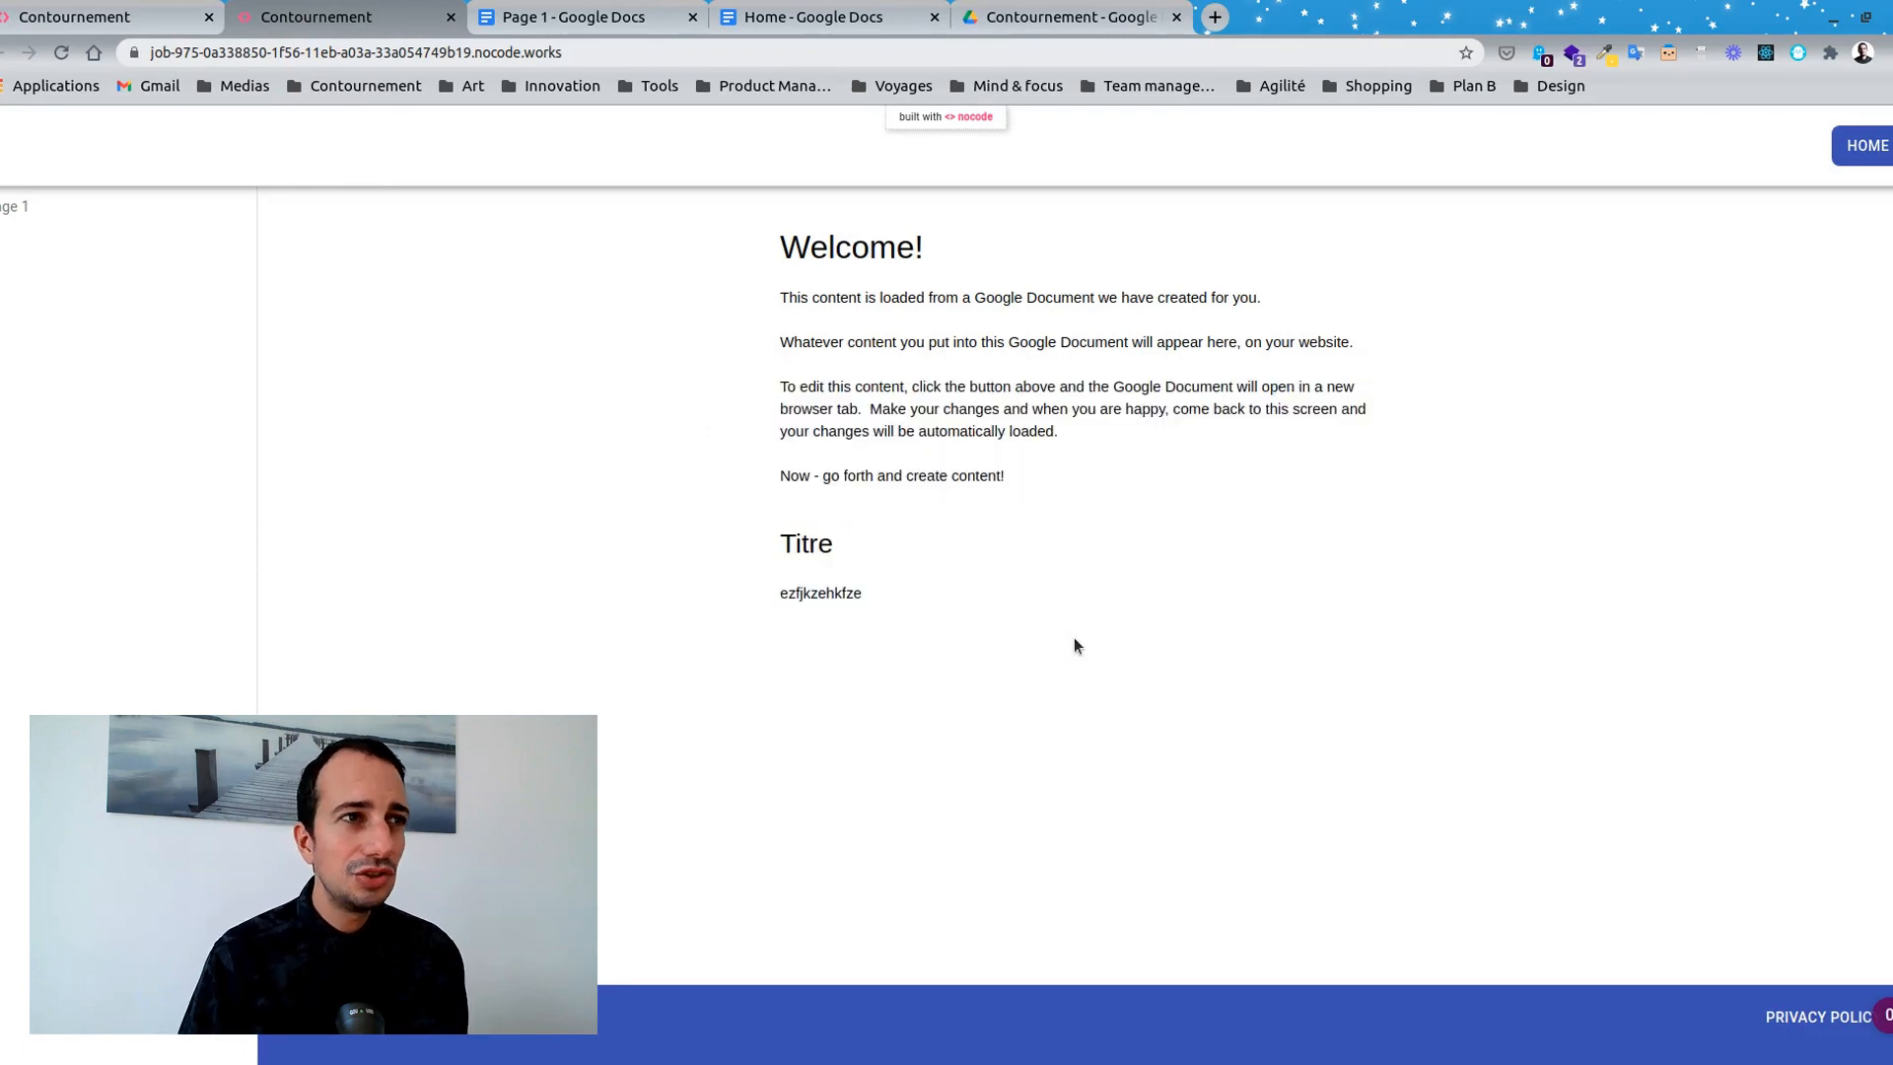
key(ctrl+Page_Up)
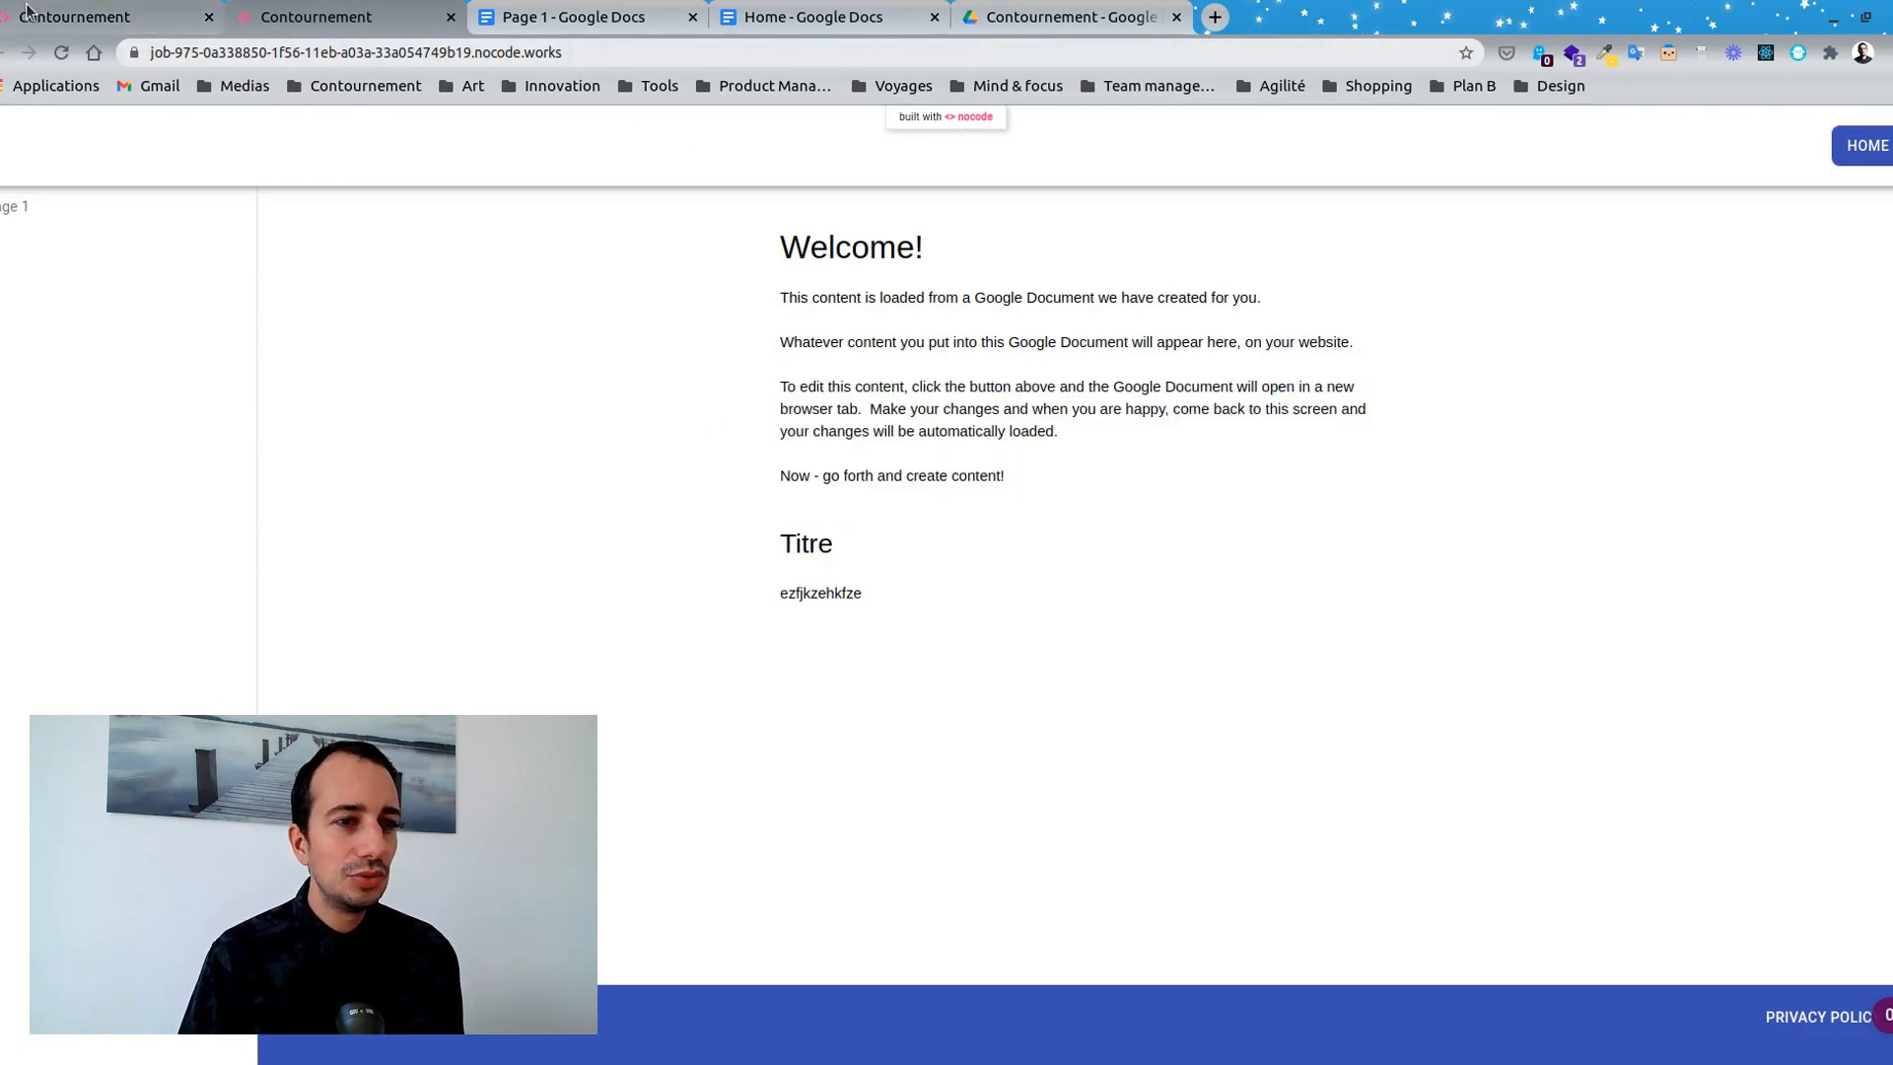
click(907, 863)
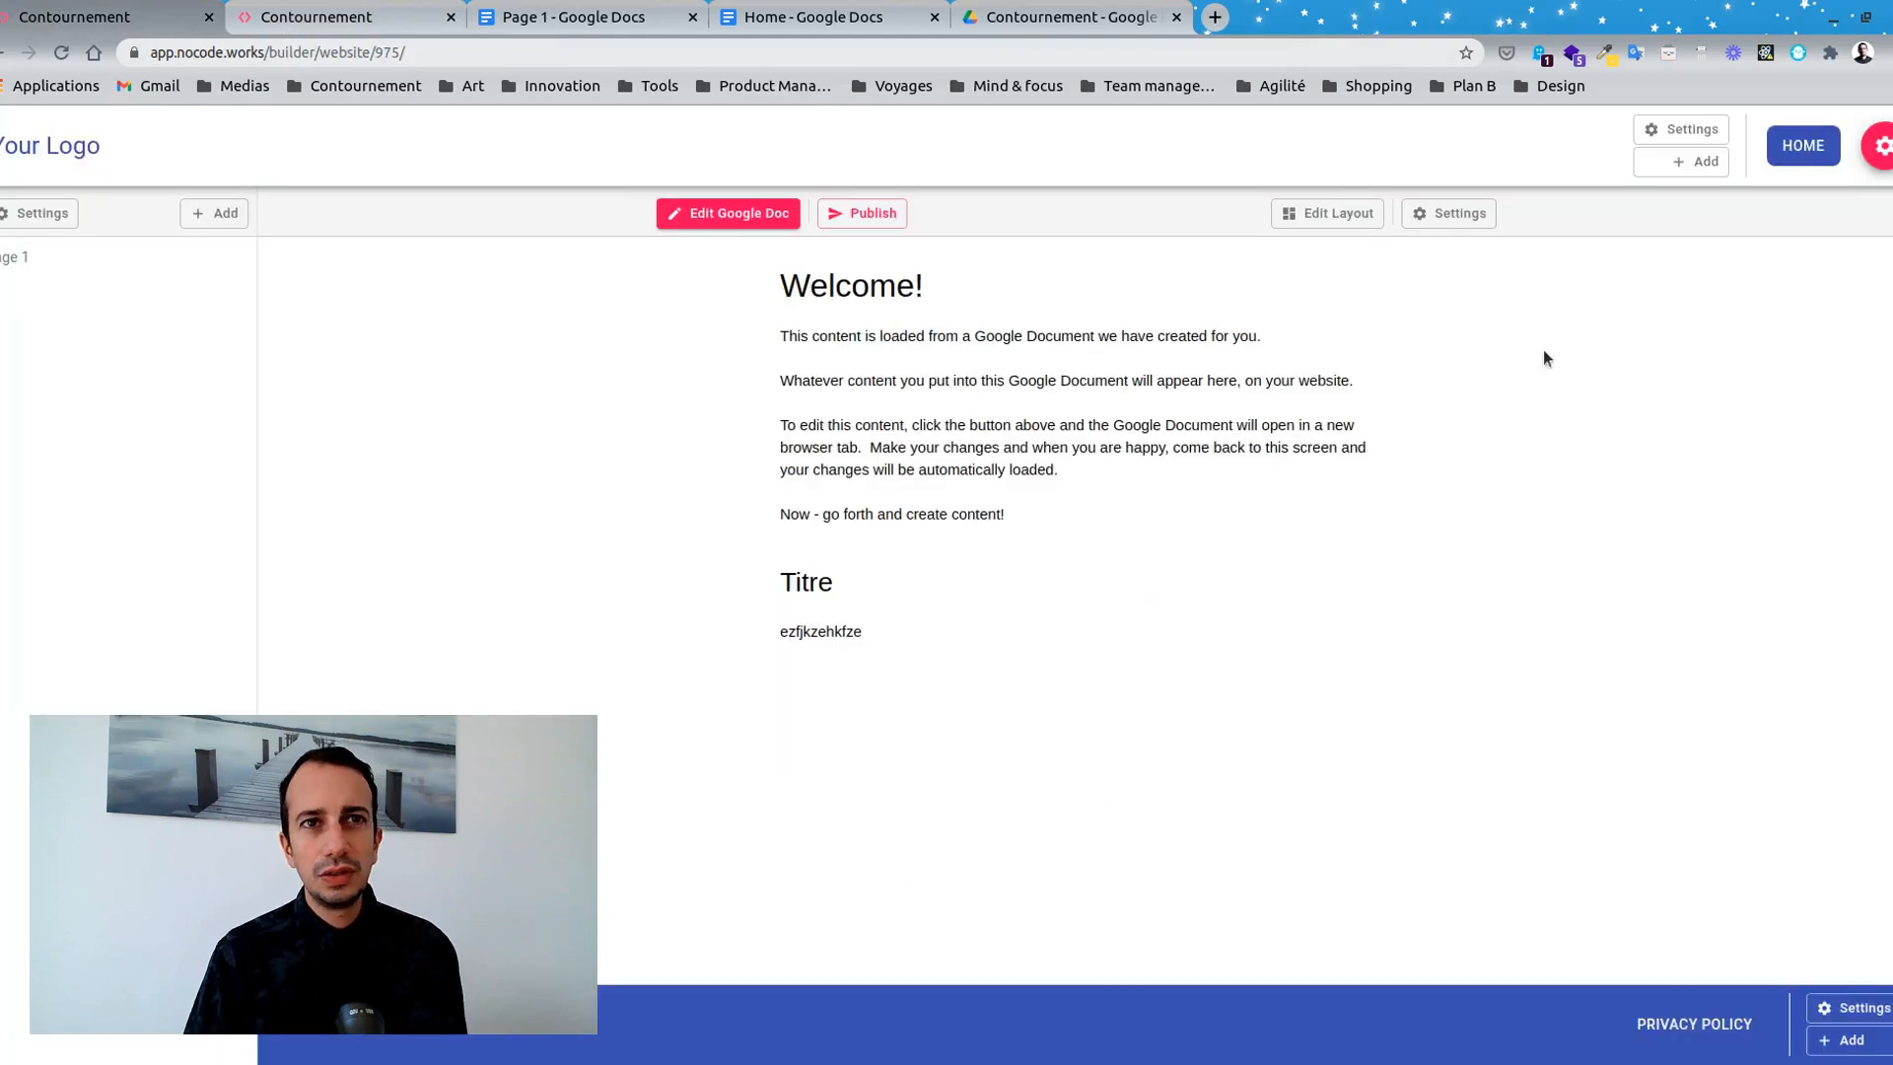
Create a new Google document named "A propos" in the website's header navigation.
mouse_move(1796, 156)
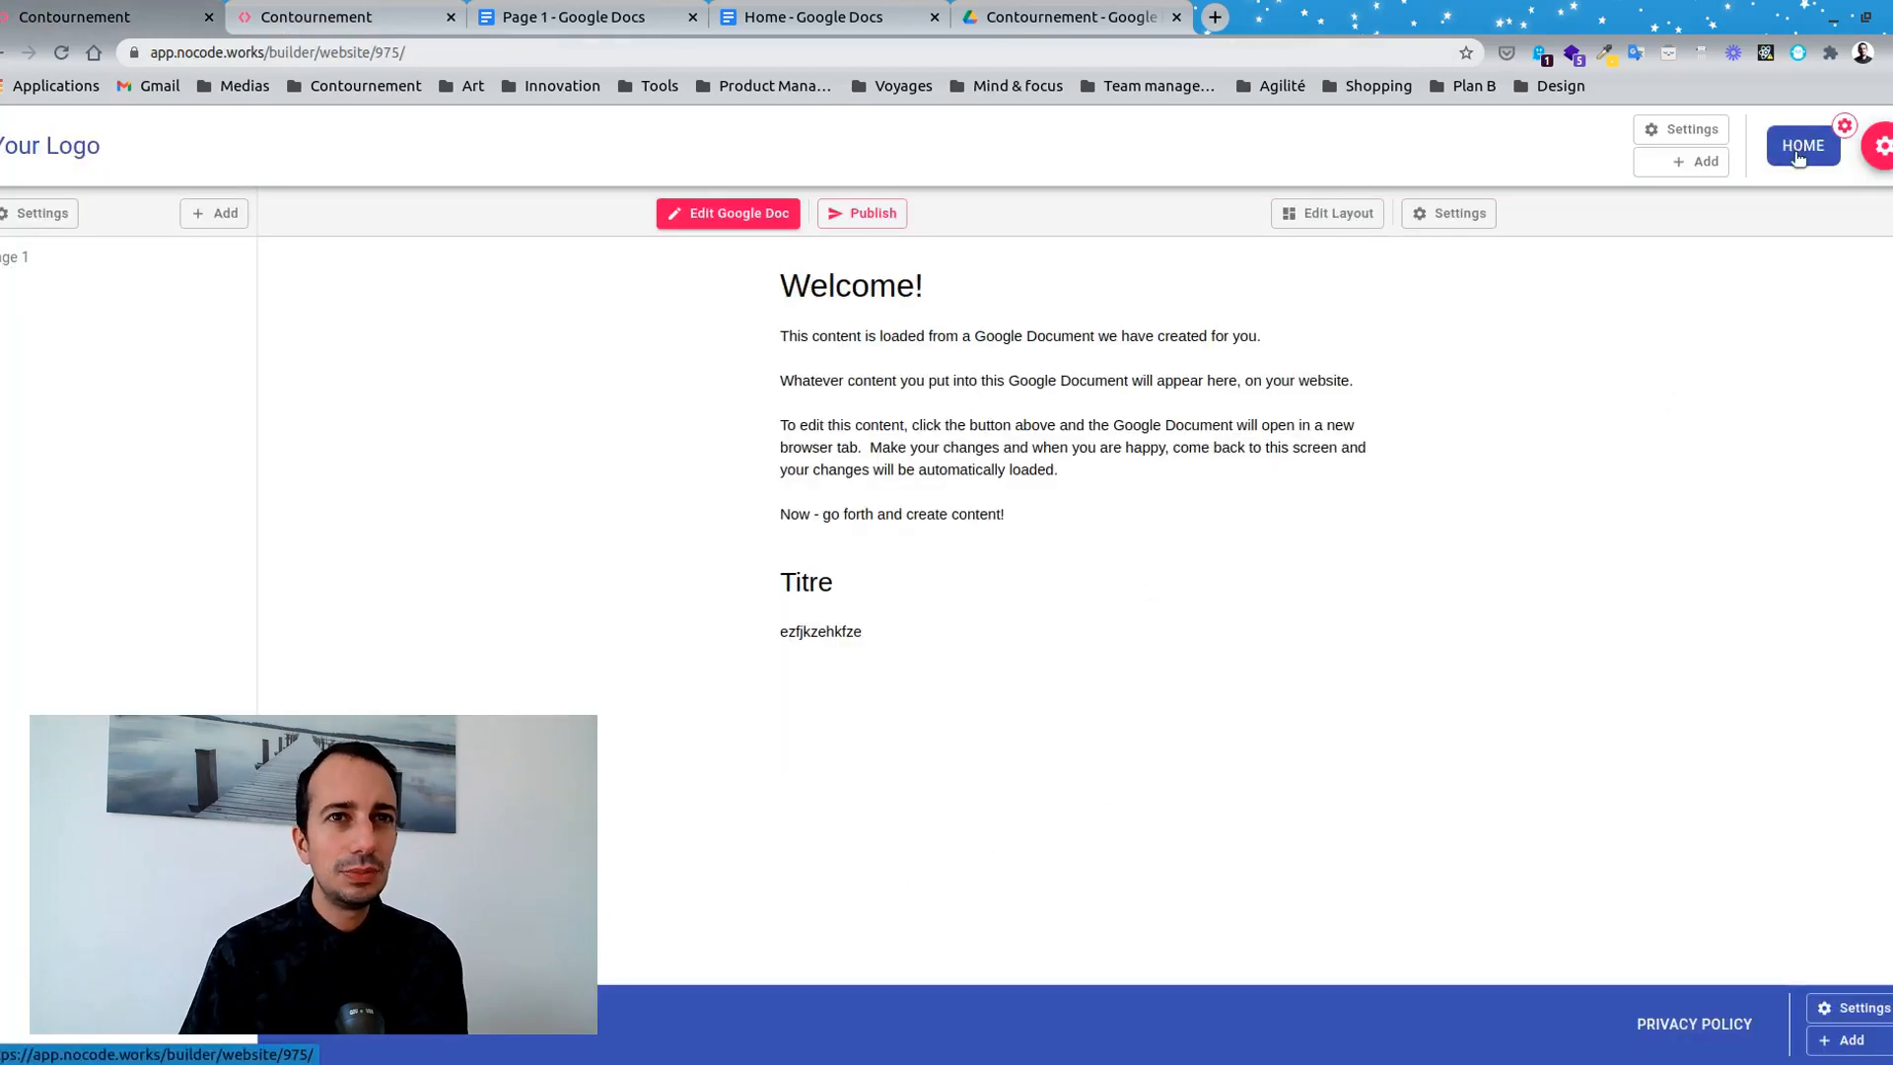
click(1696, 163)
click(1605, 183)
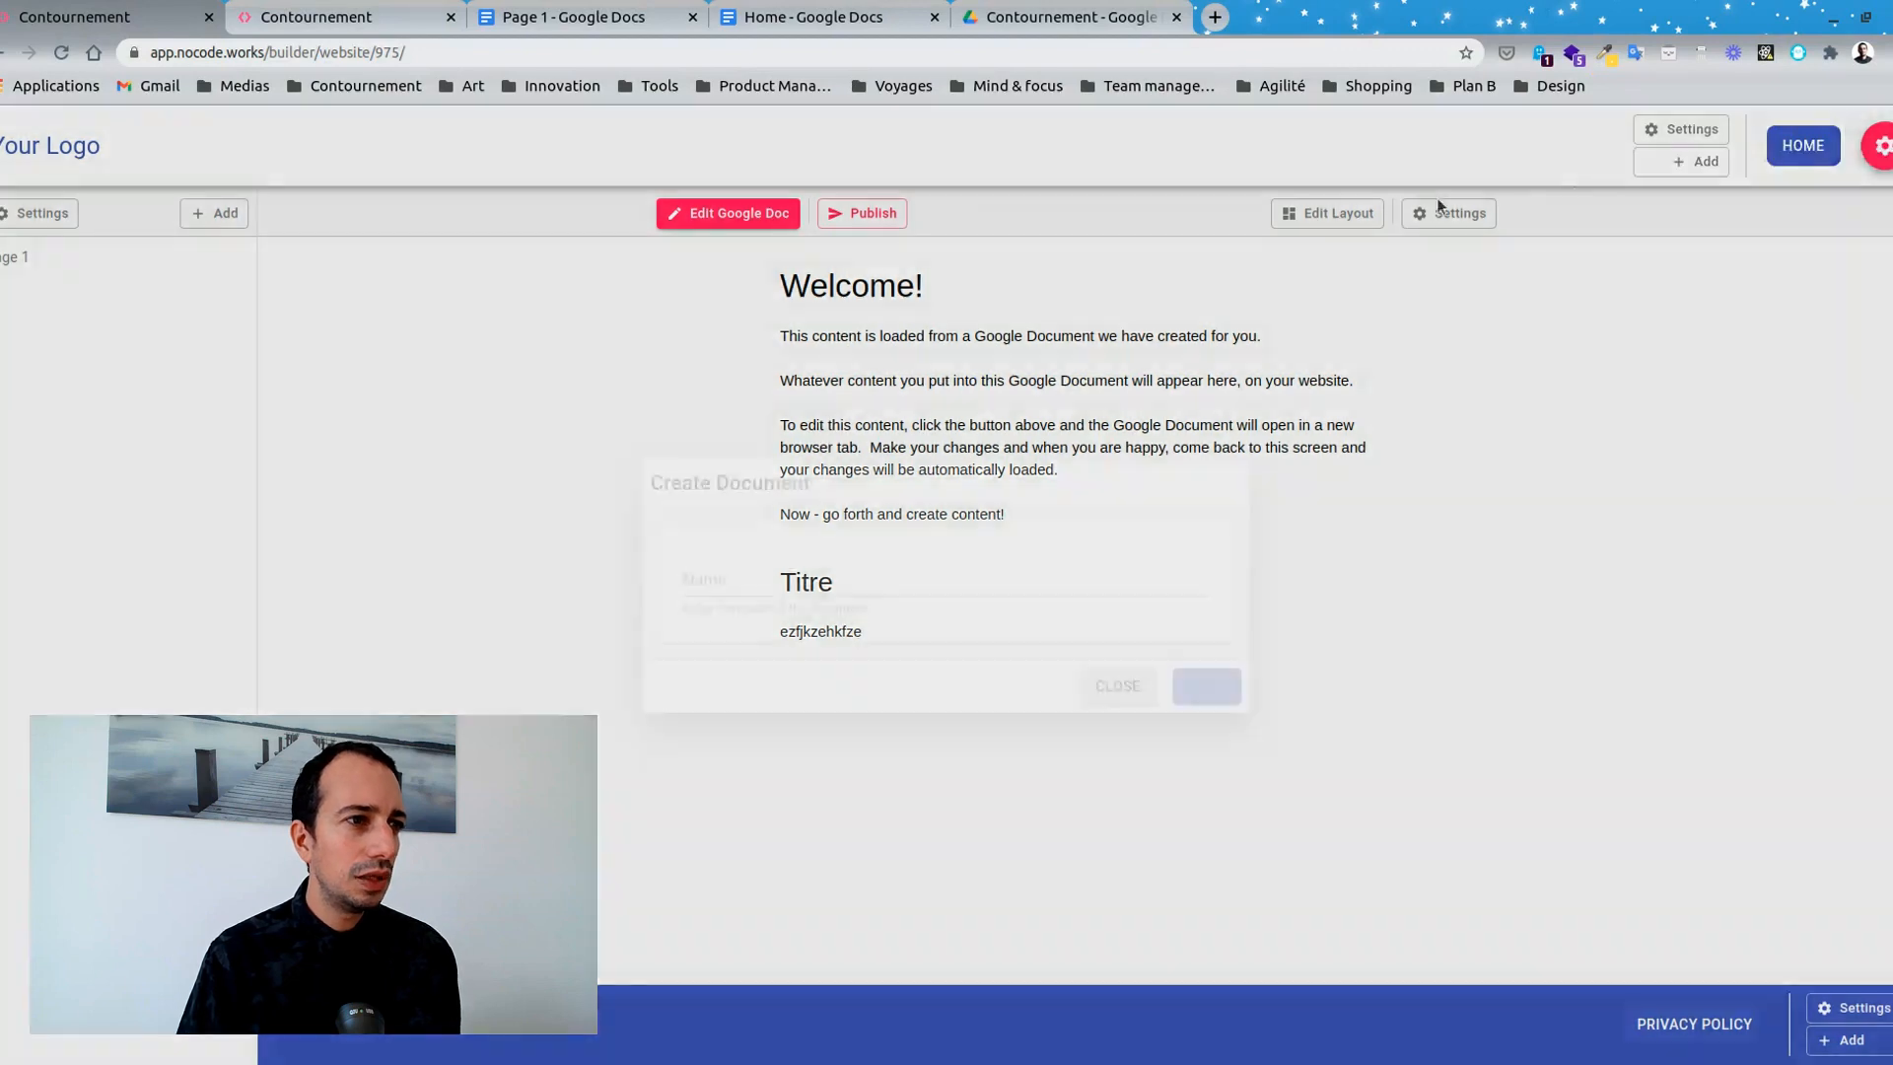
click(746, 585)
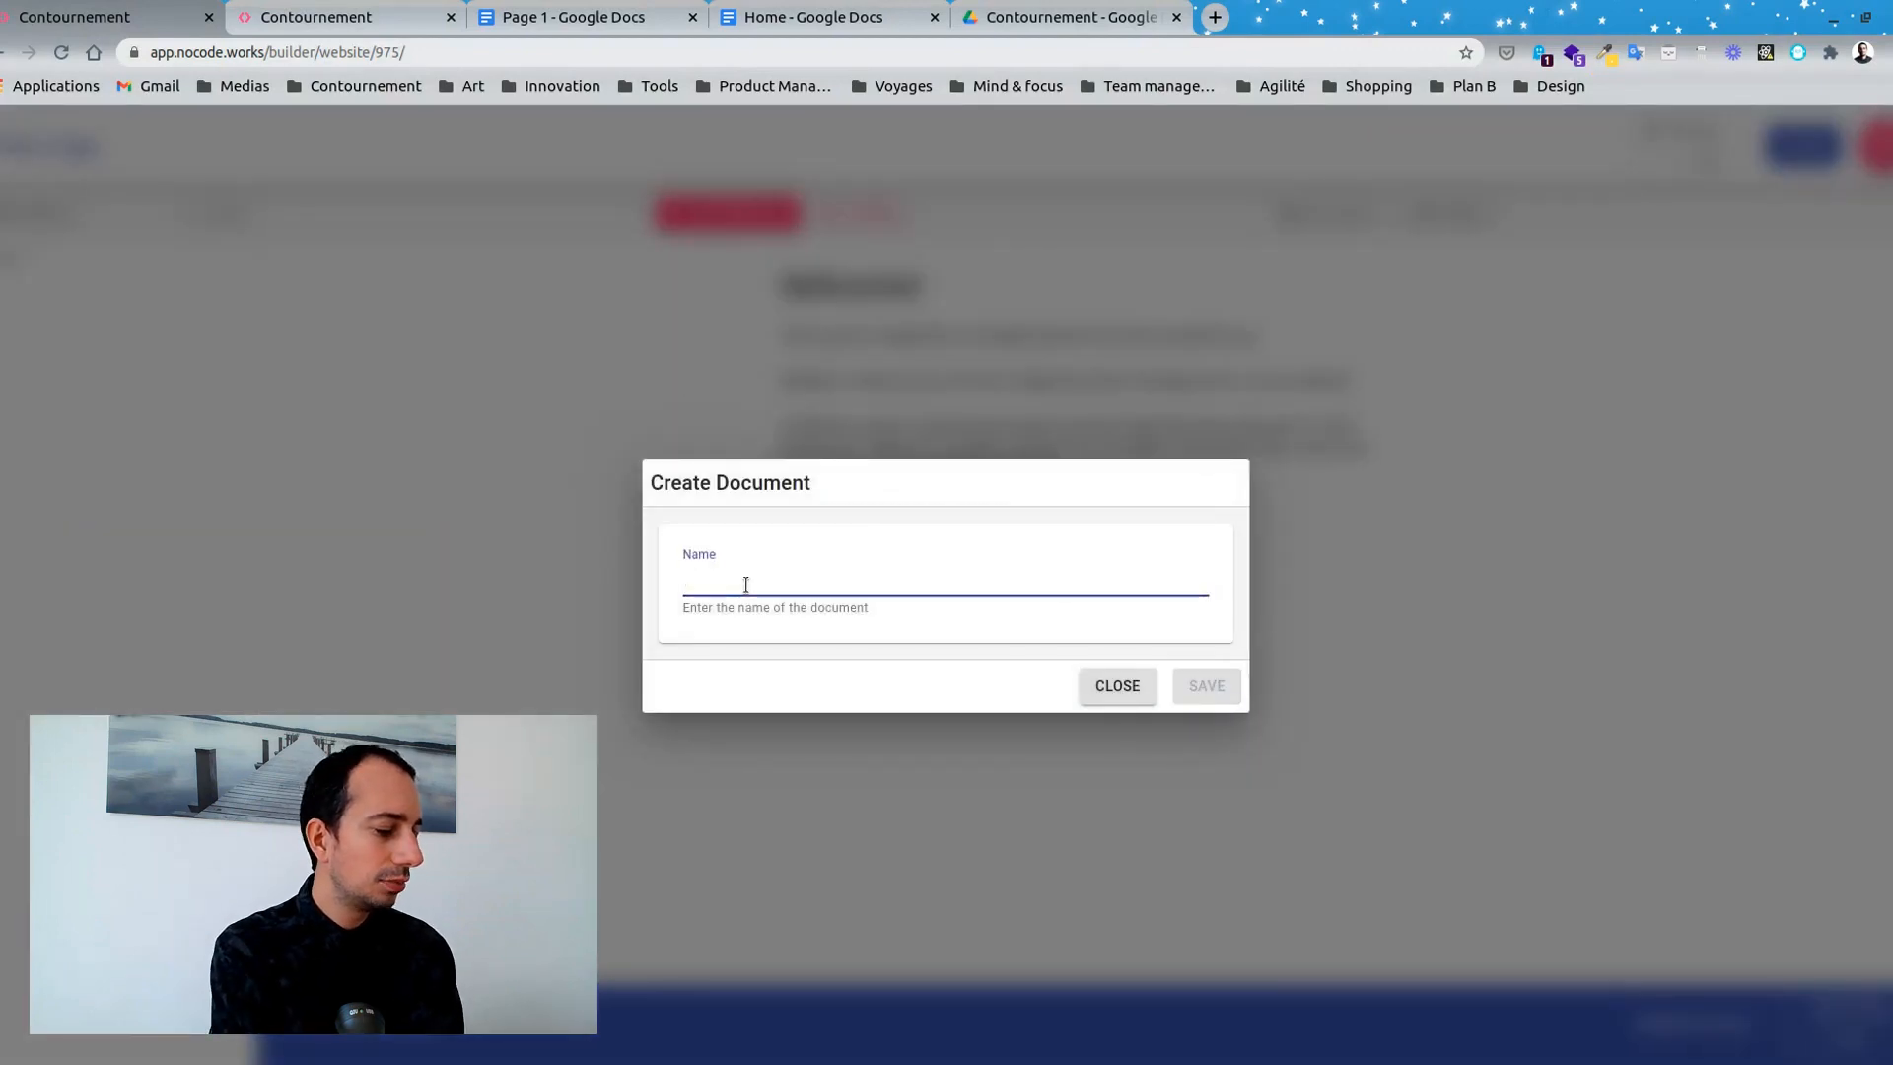
text(A propos)
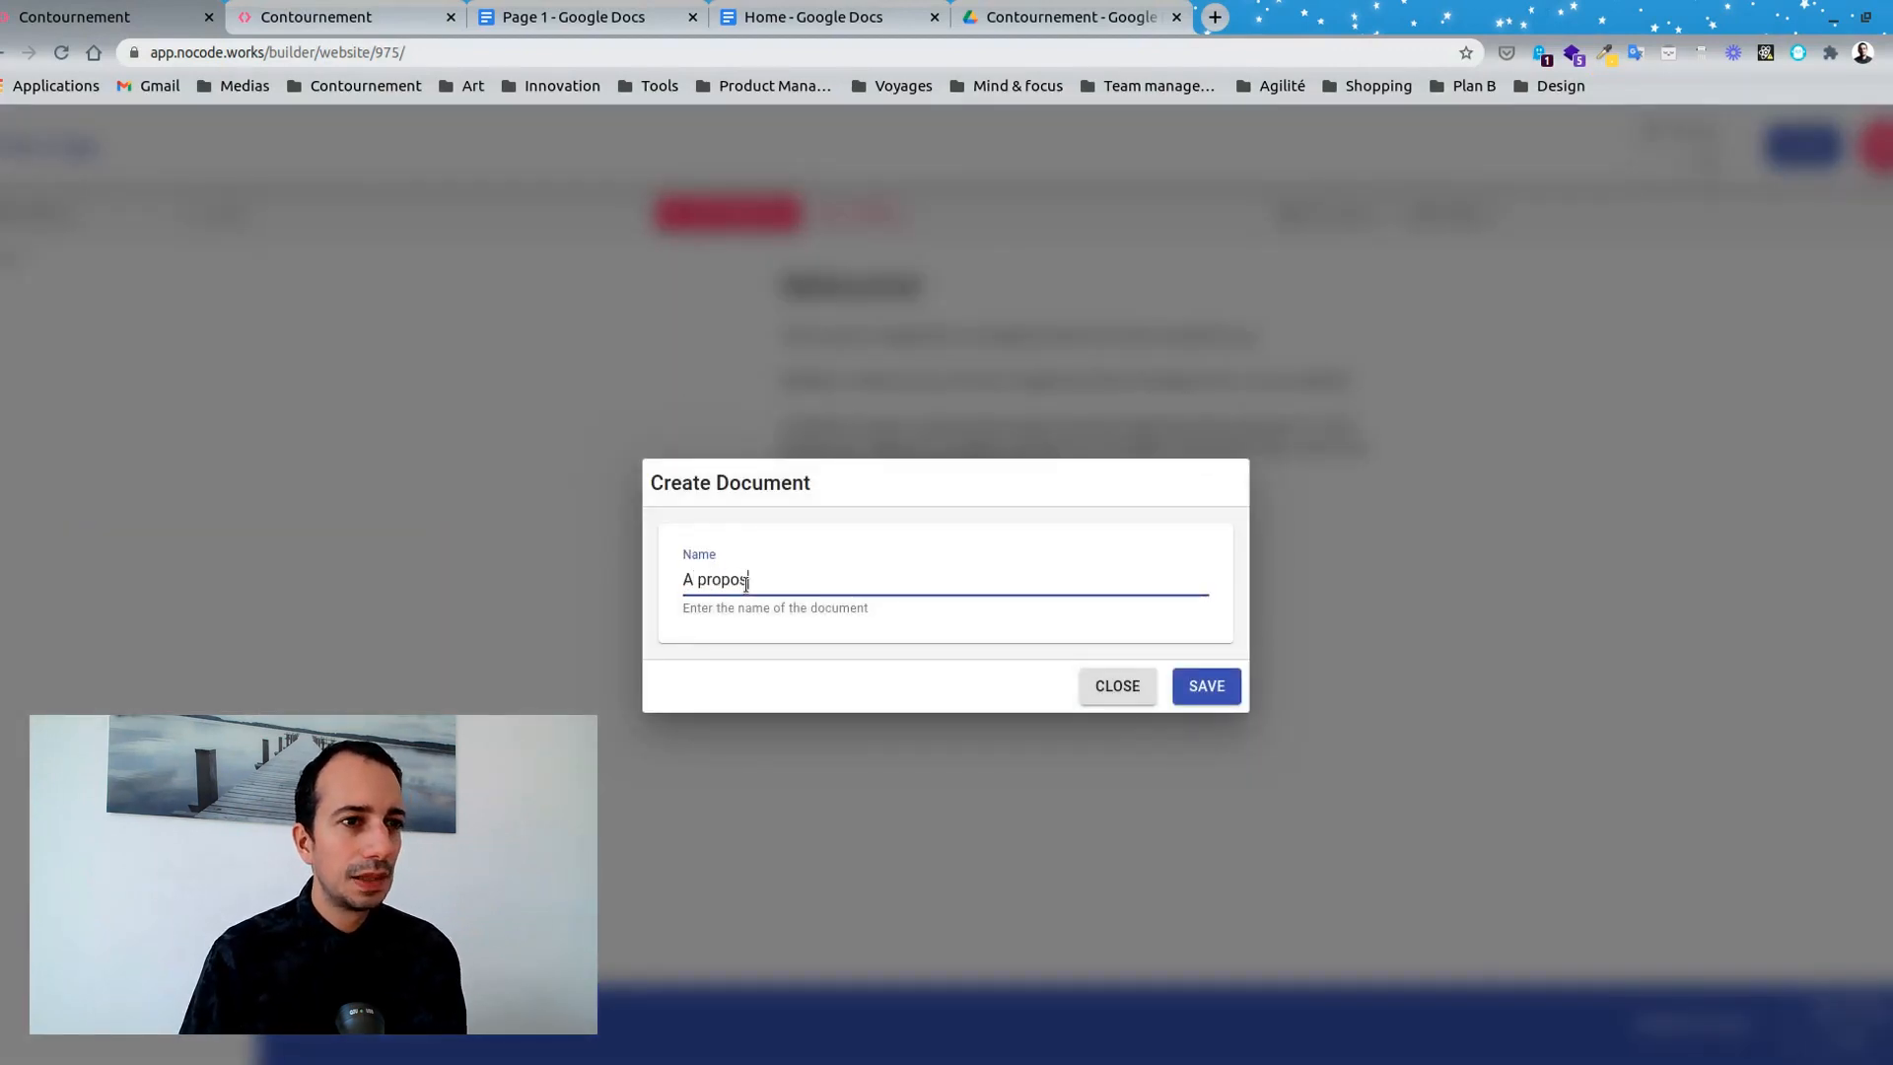
click(1201, 683)
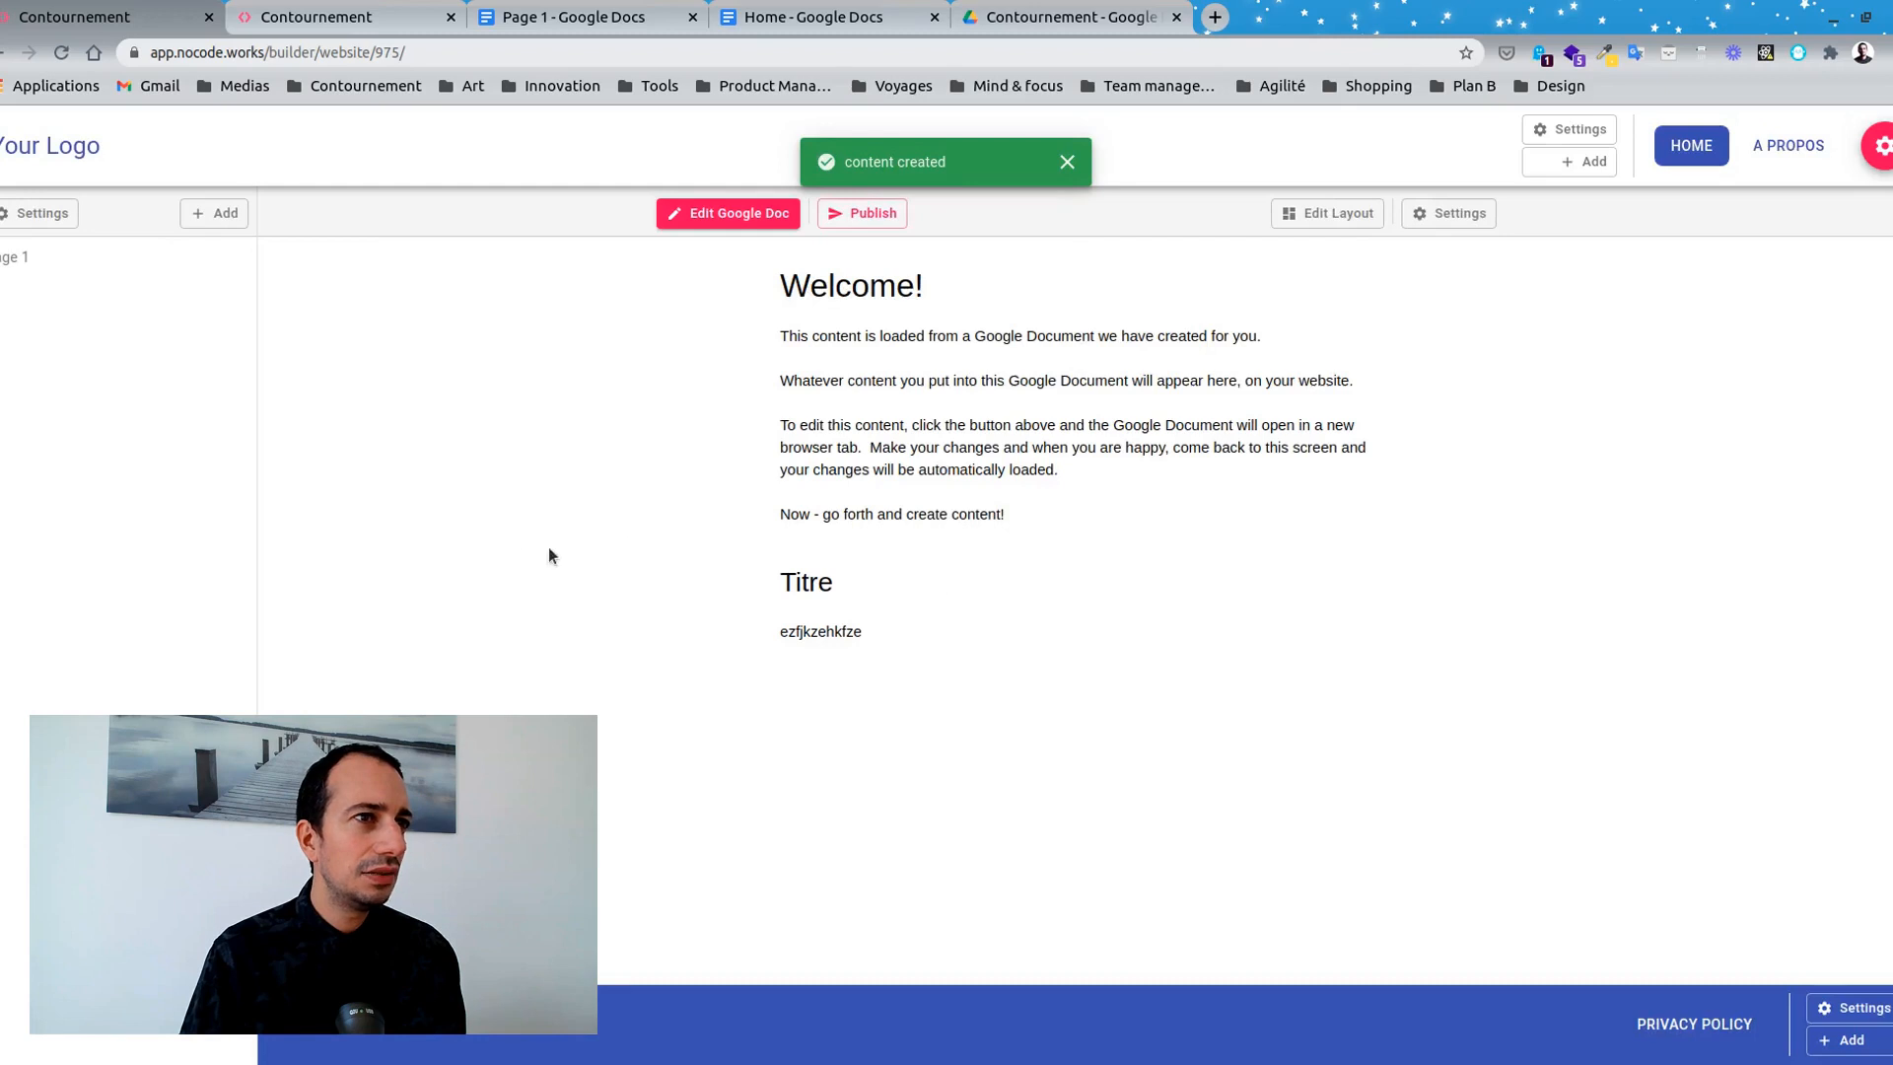
Open the A propos page's Google Doc, enter the text "Ma page a propos", and return to the website builder.
click(1779, 146)
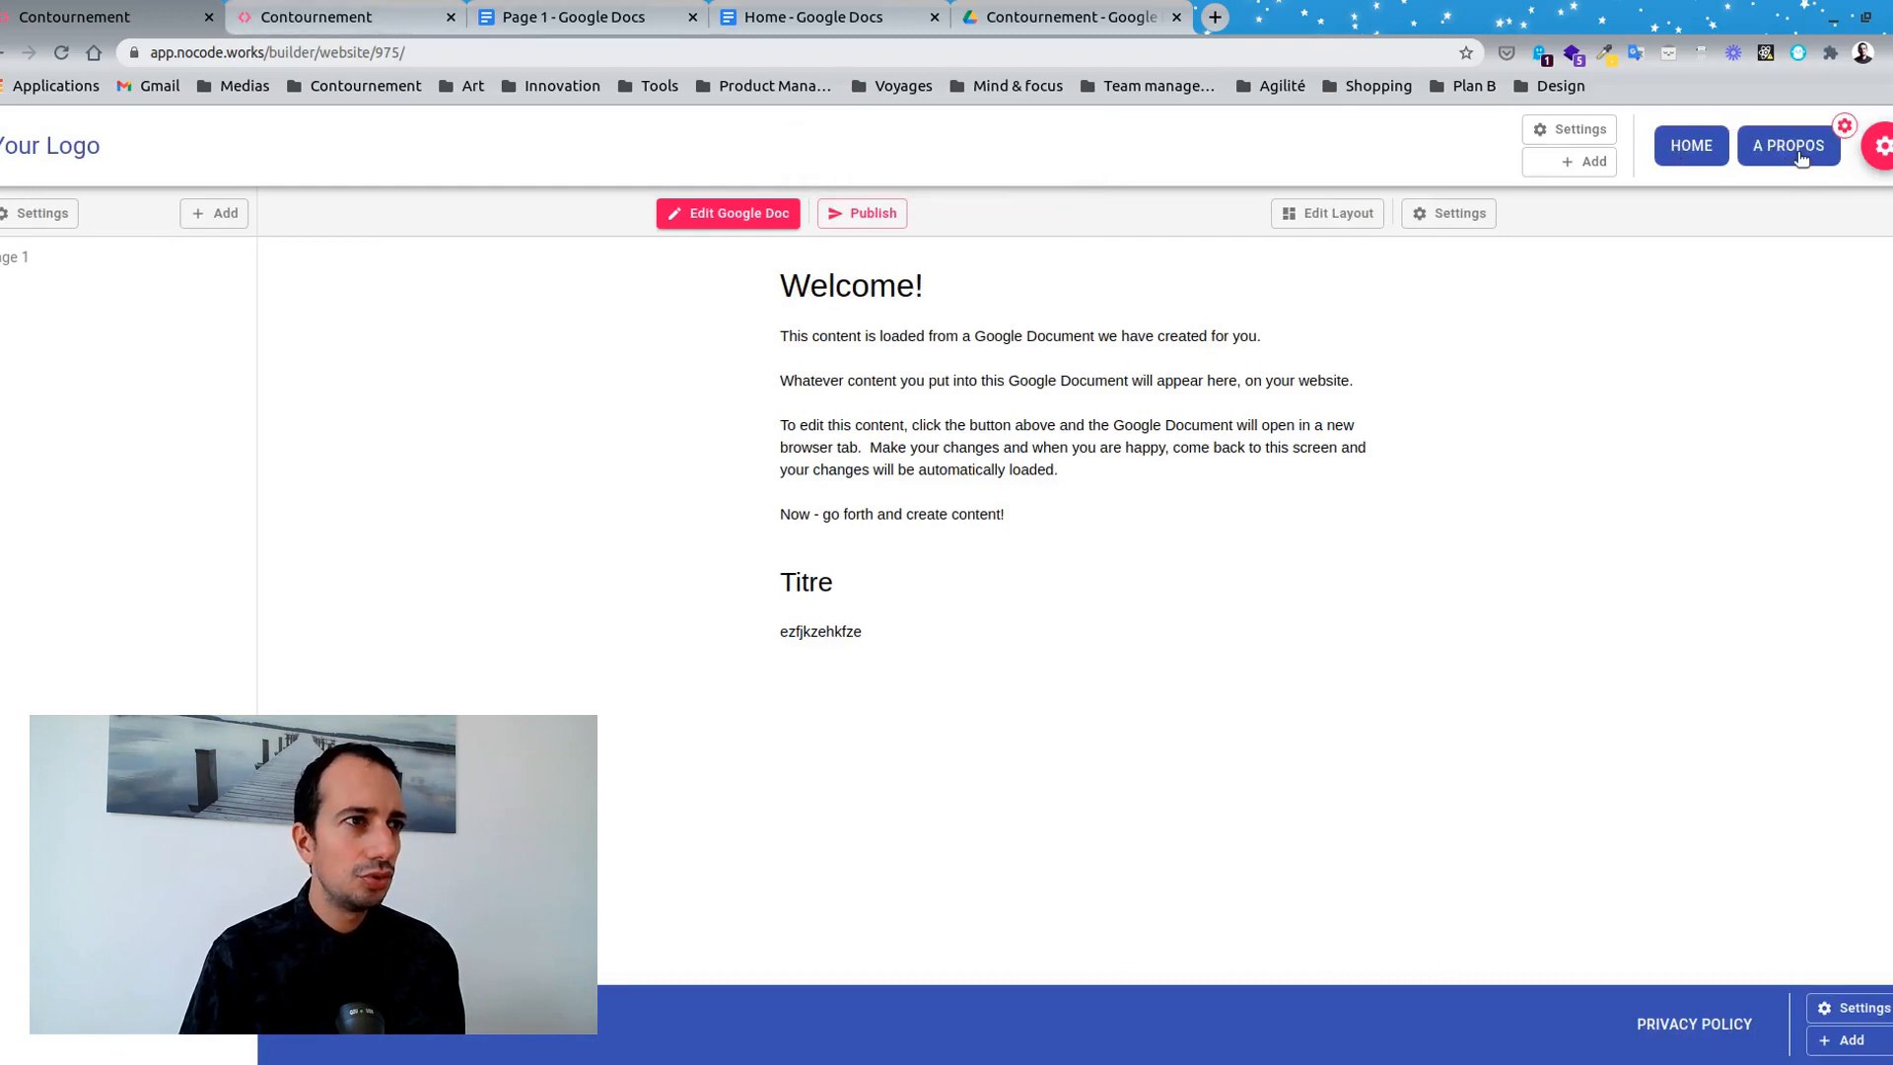
click(765, 213)
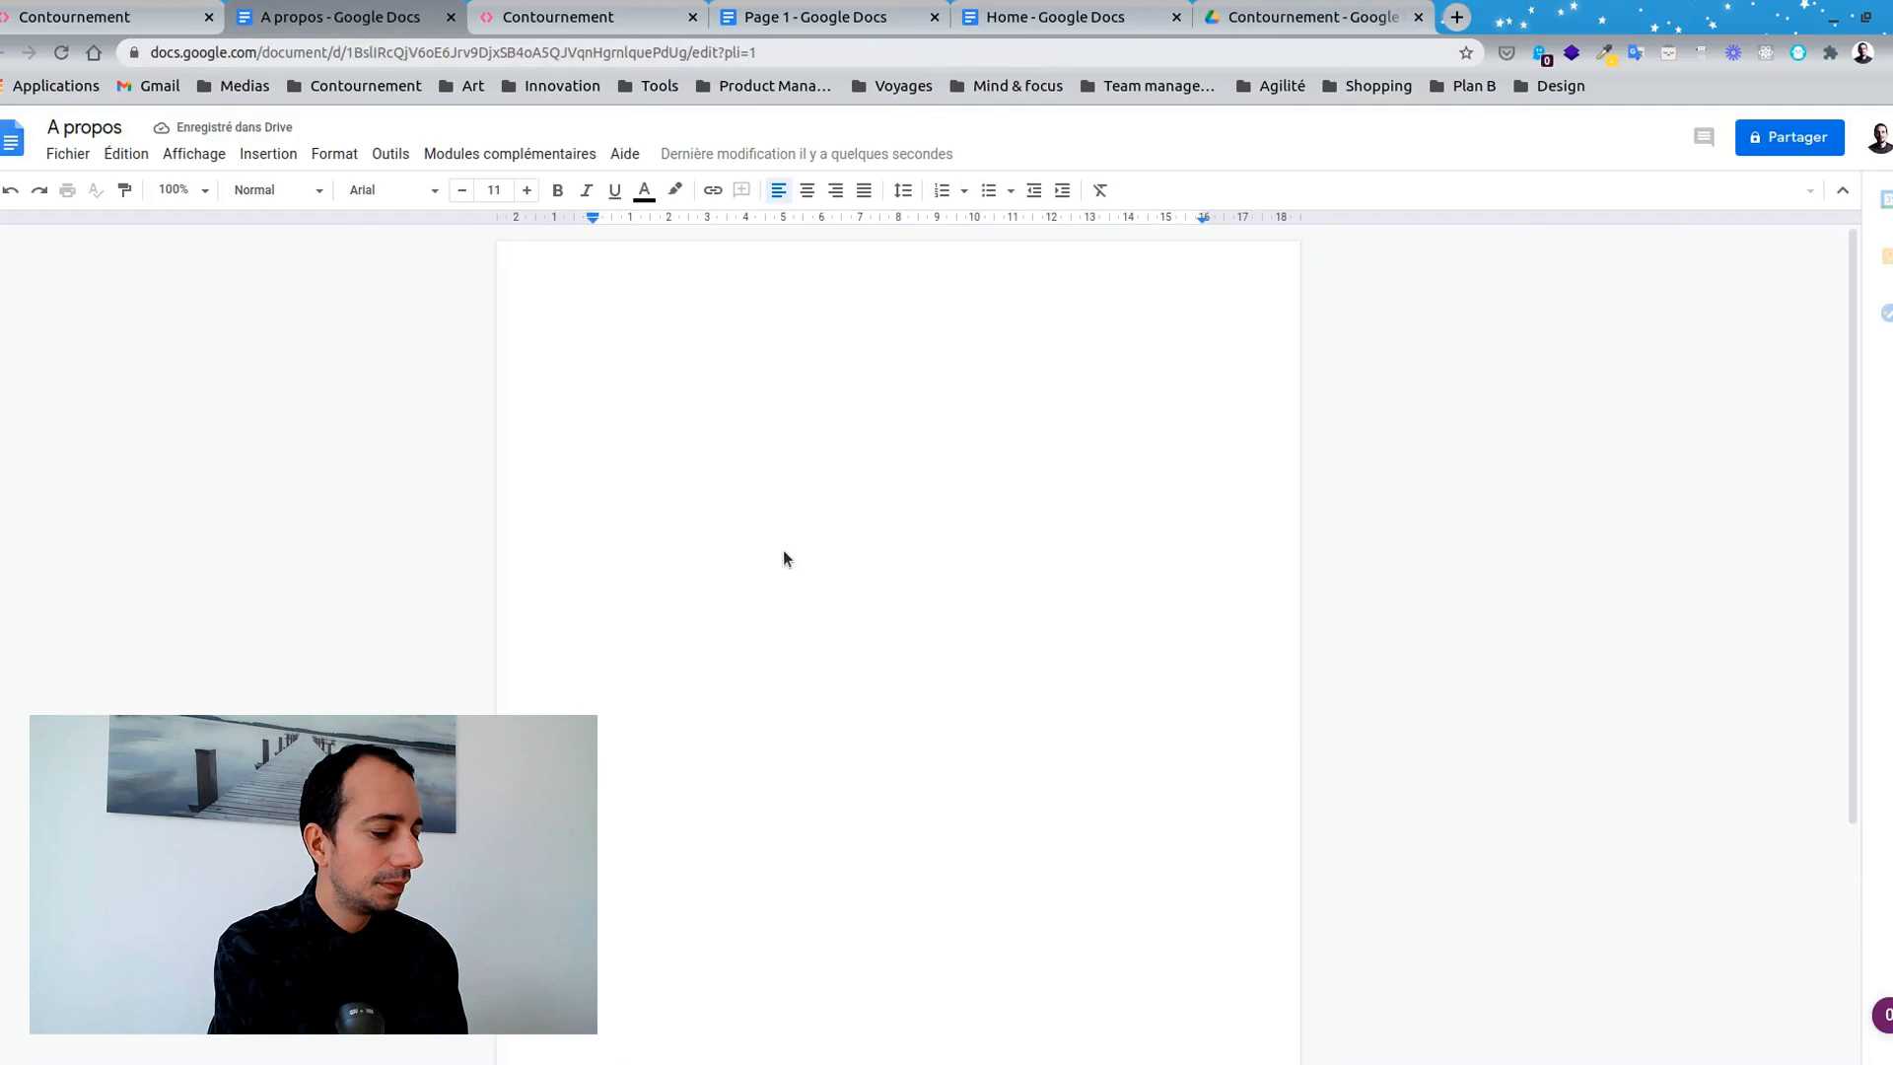
text(Ma page )
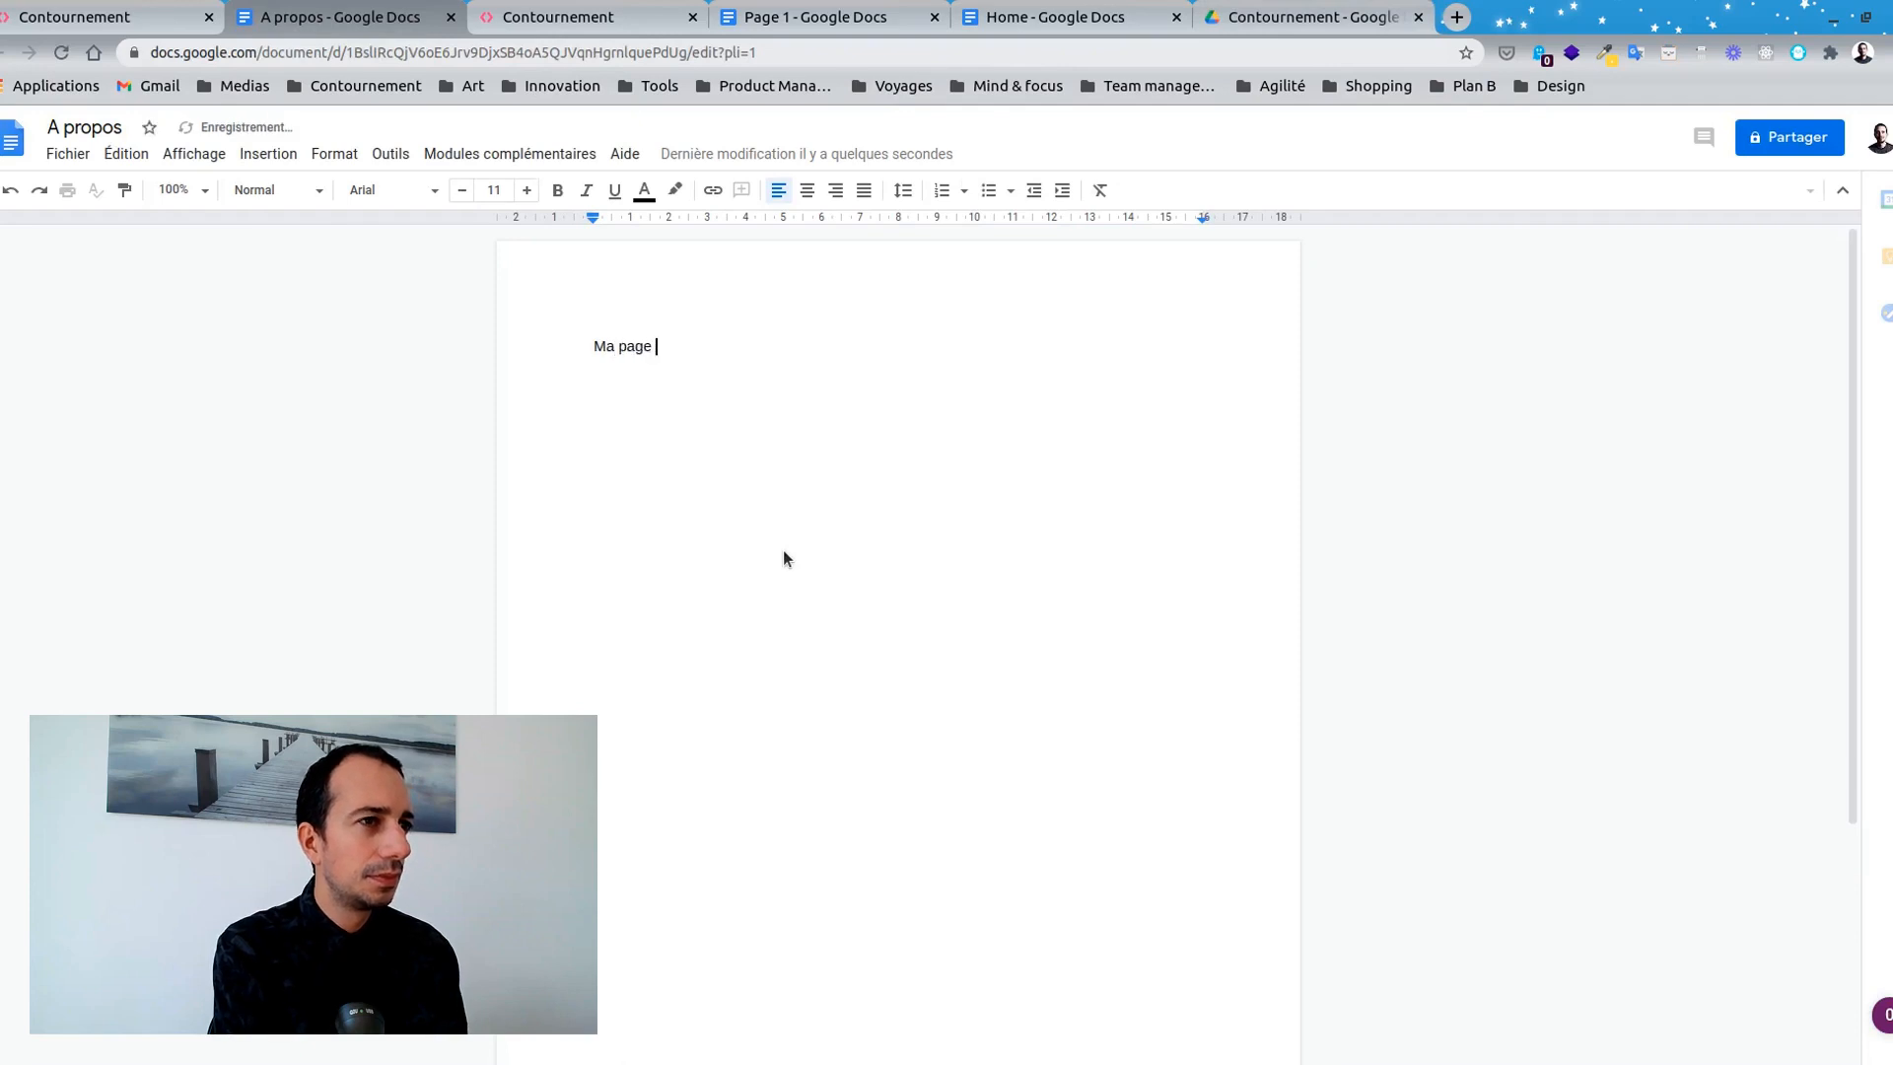
text(a propos)
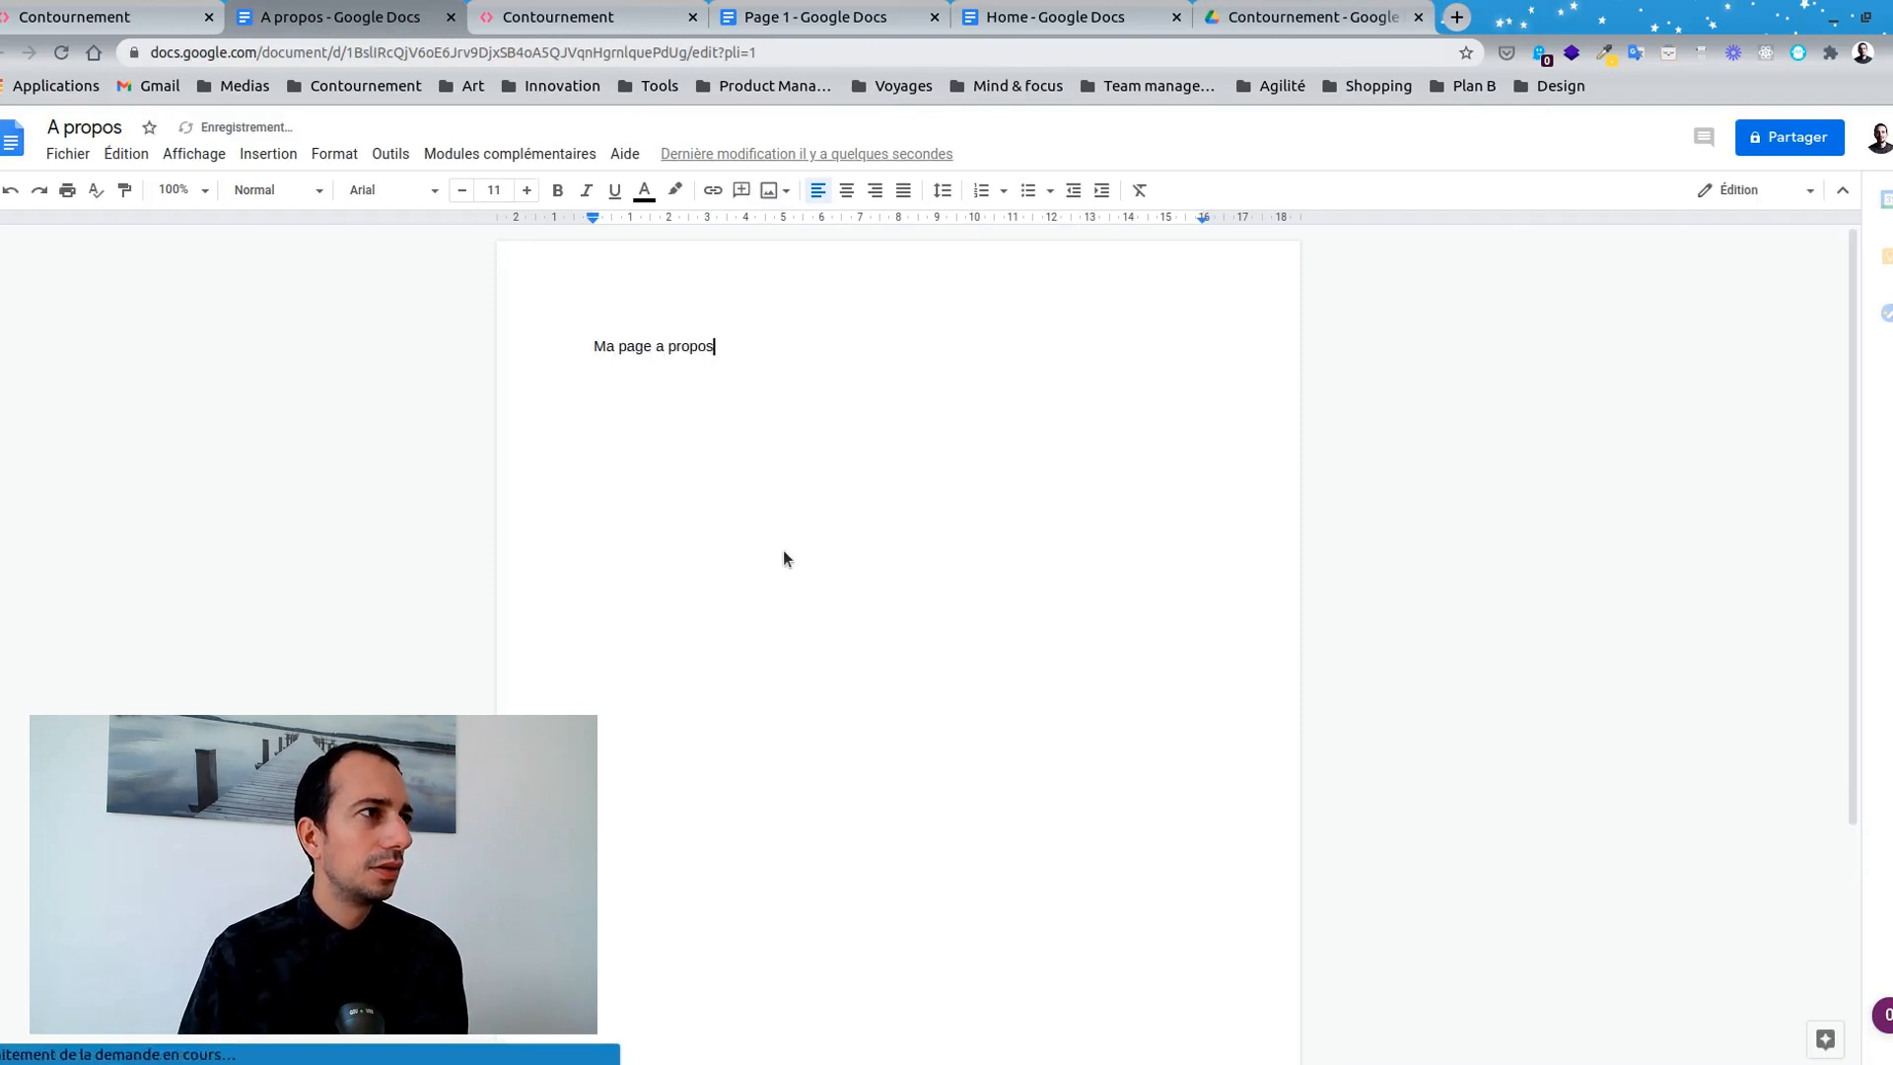
click(153, 27)
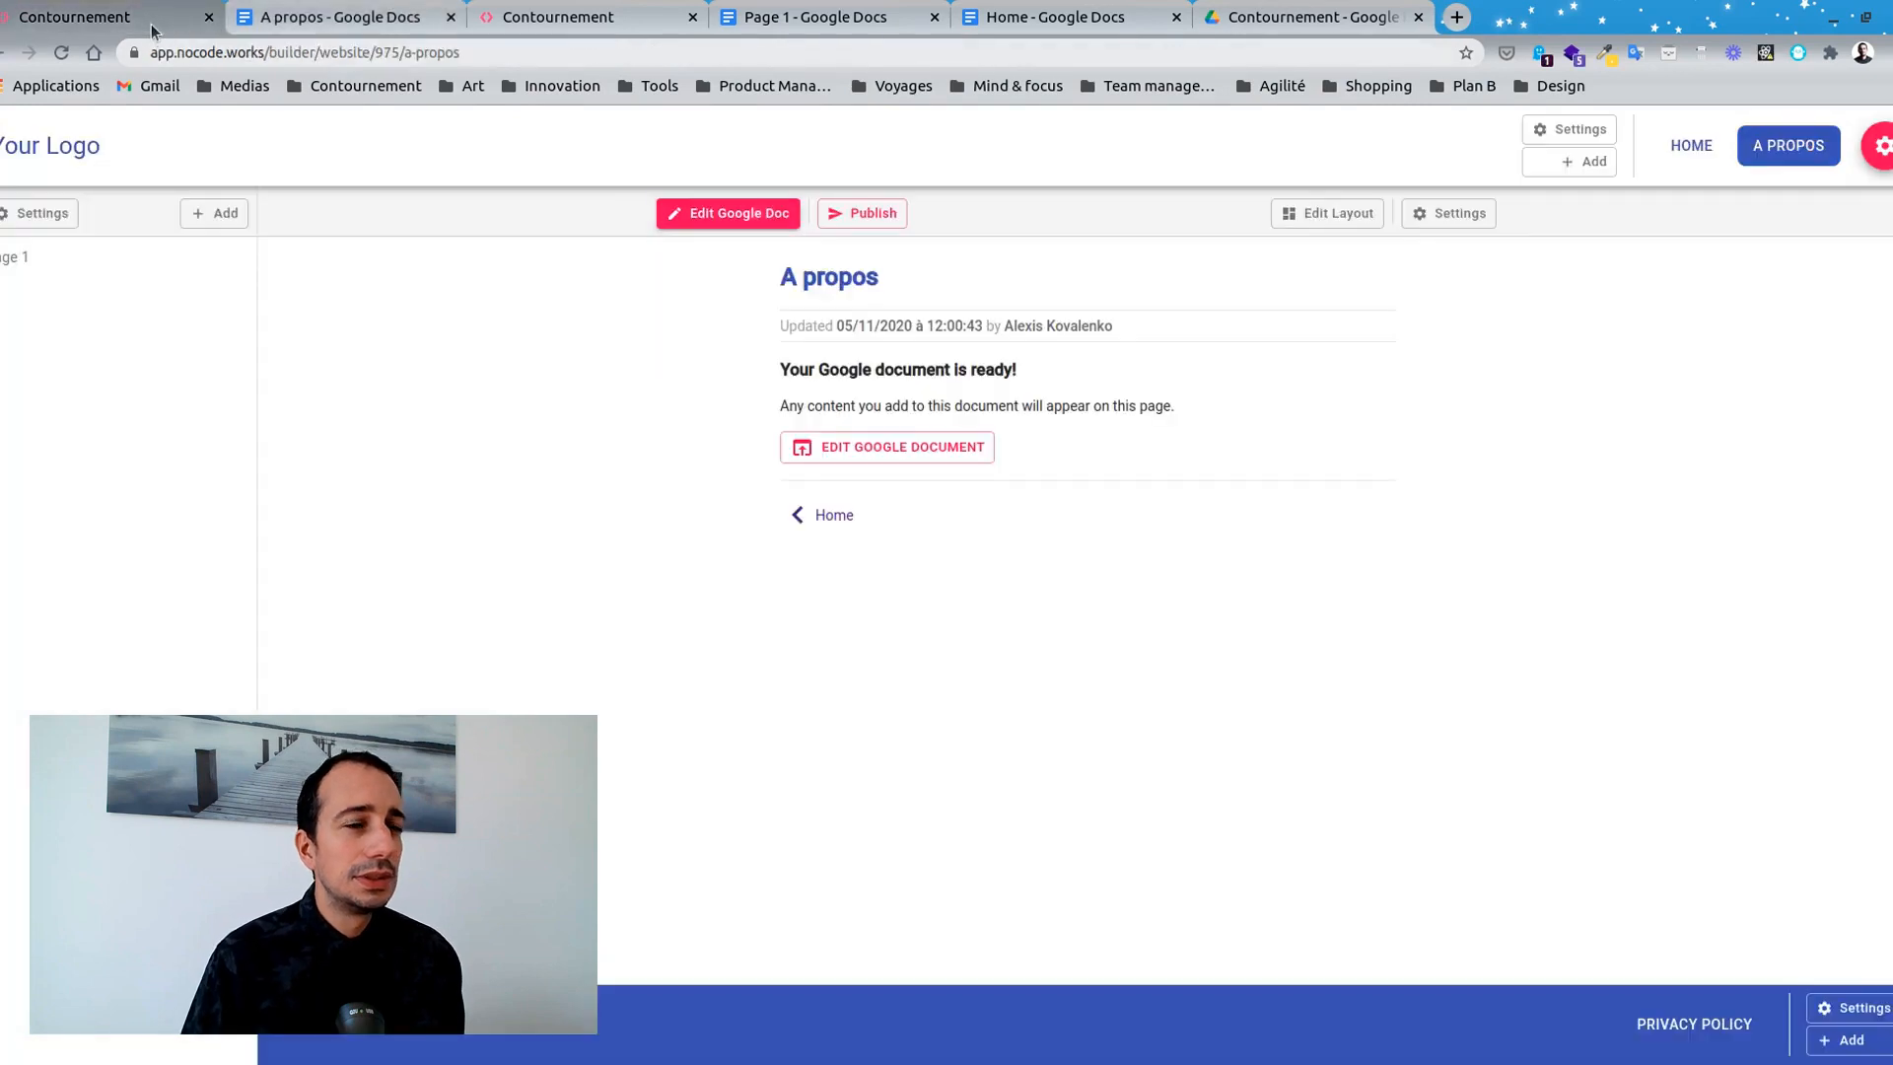
Change the "Ma page a propos" text to a serif font in its Google Doc and check the page in the builder.
click(340, 17)
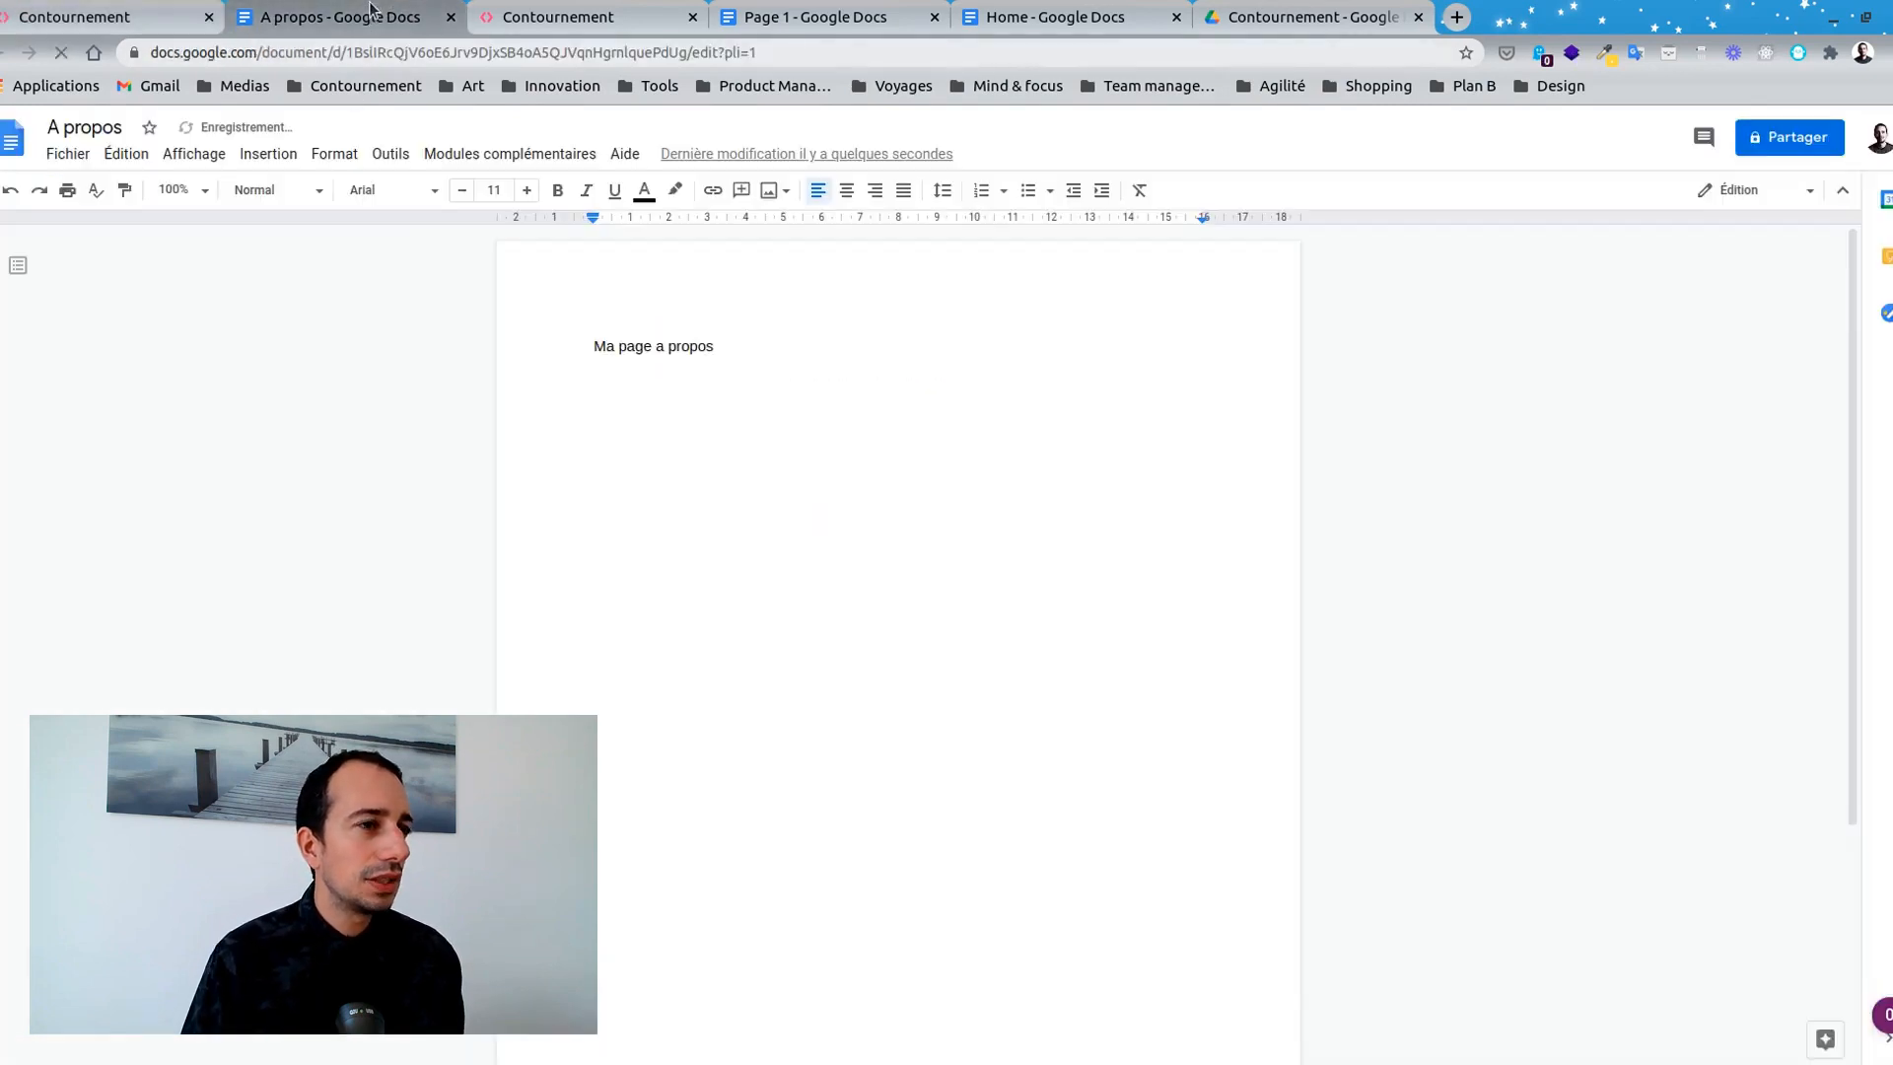
key(ctrl+a)
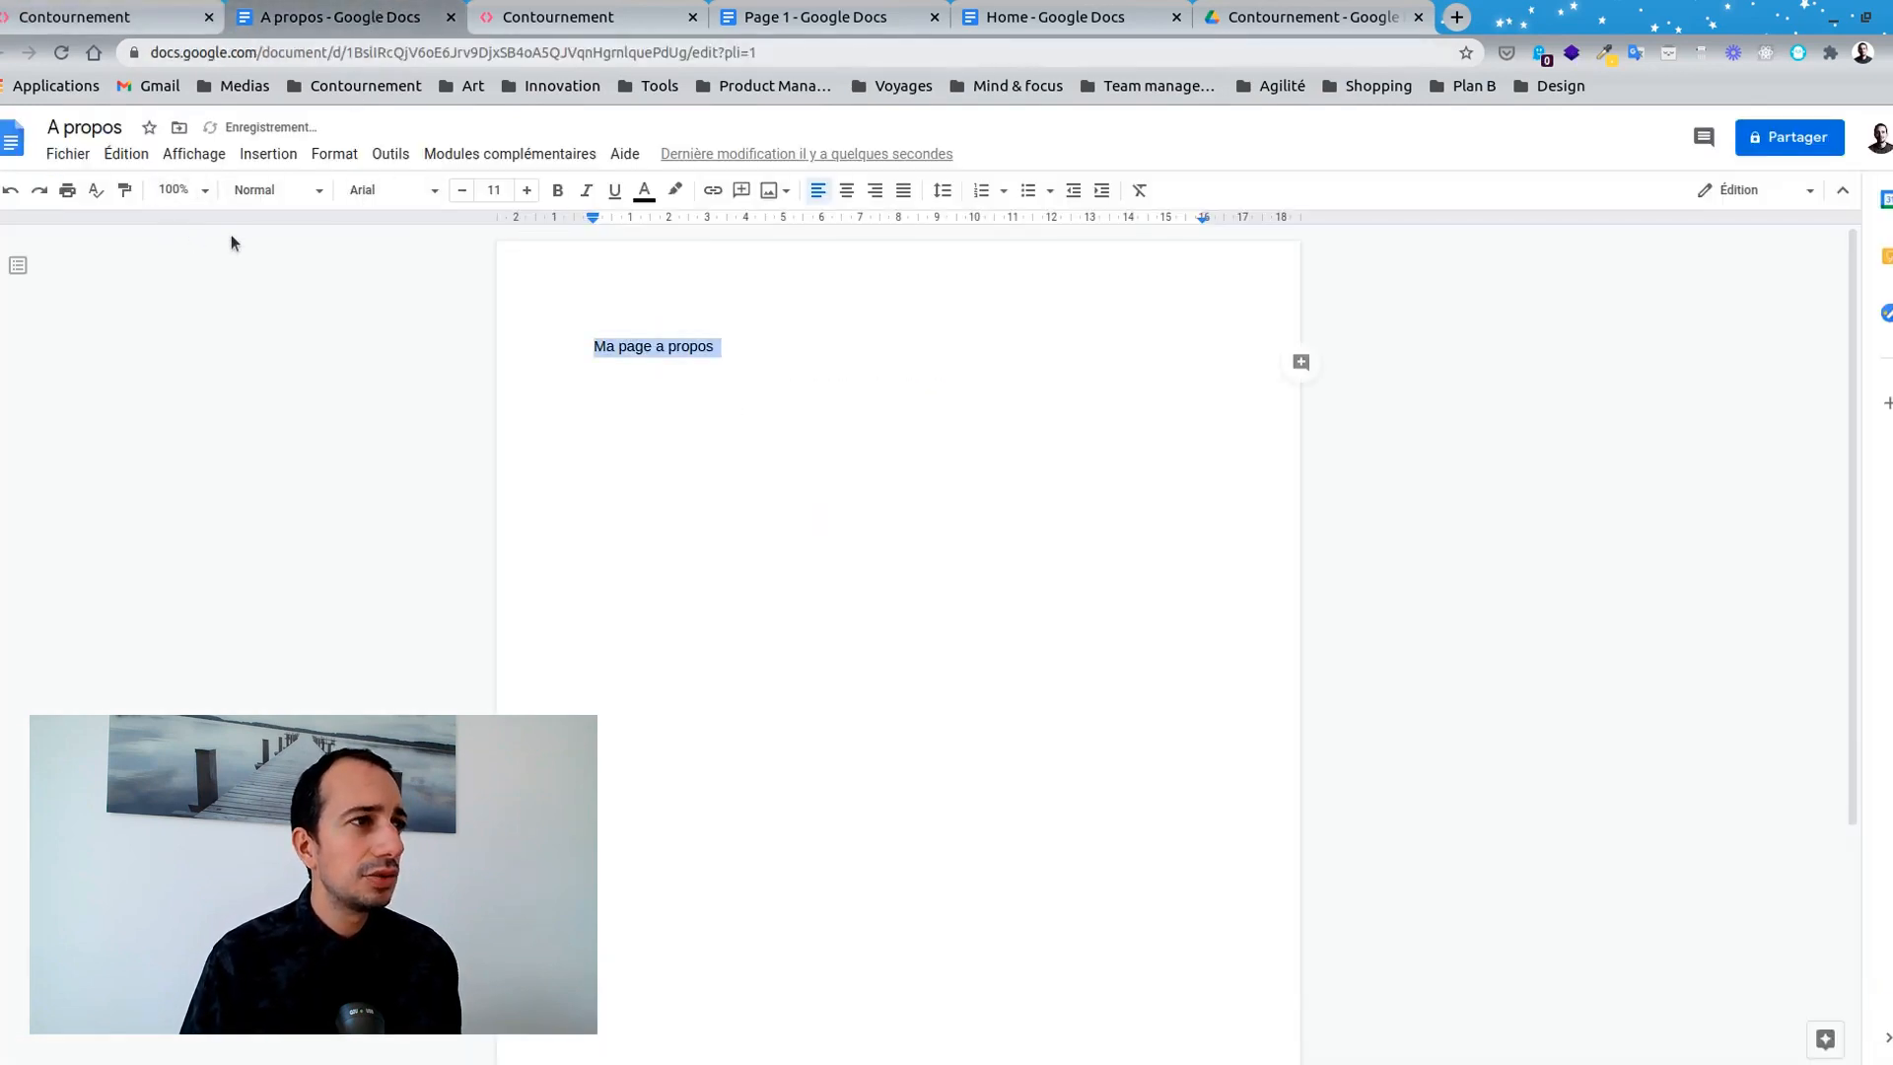
click(374, 195)
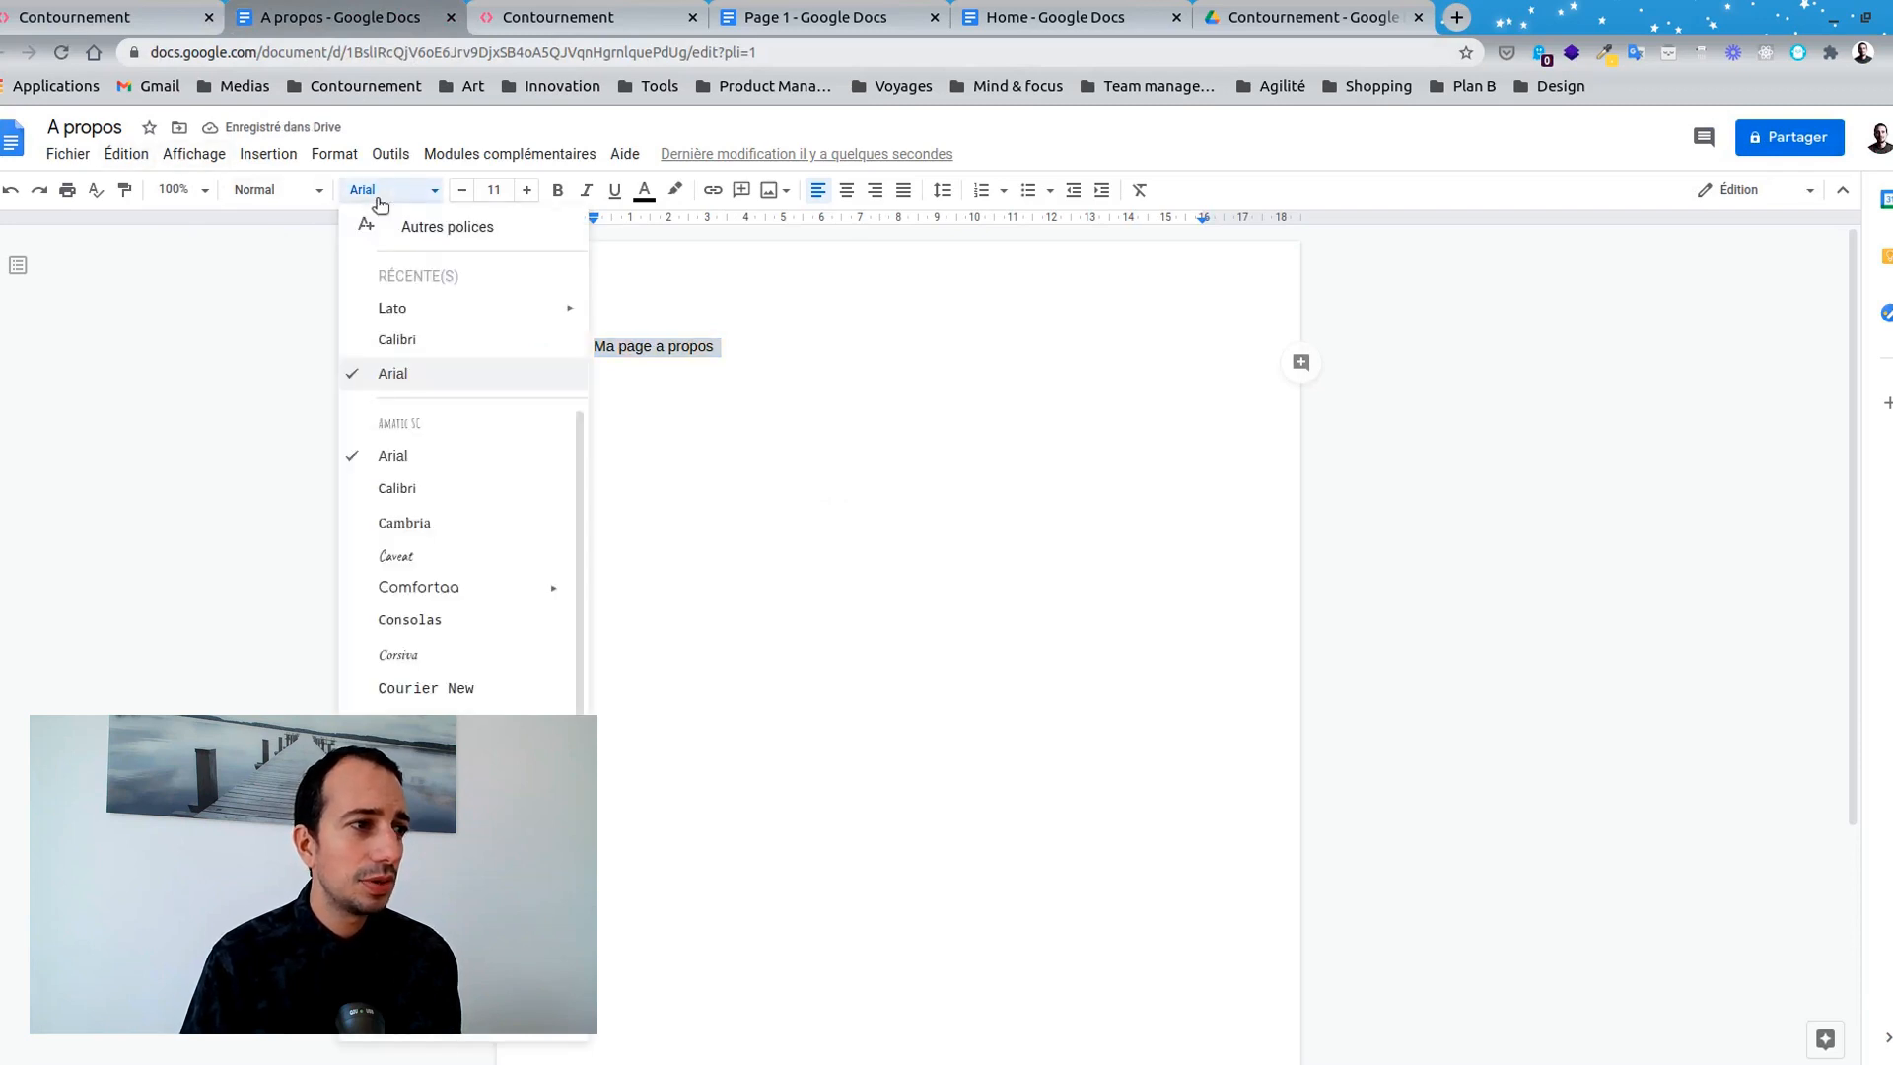
mouse_move(473, 594)
click(419, 667)
click(526, 524)
click(116, 25)
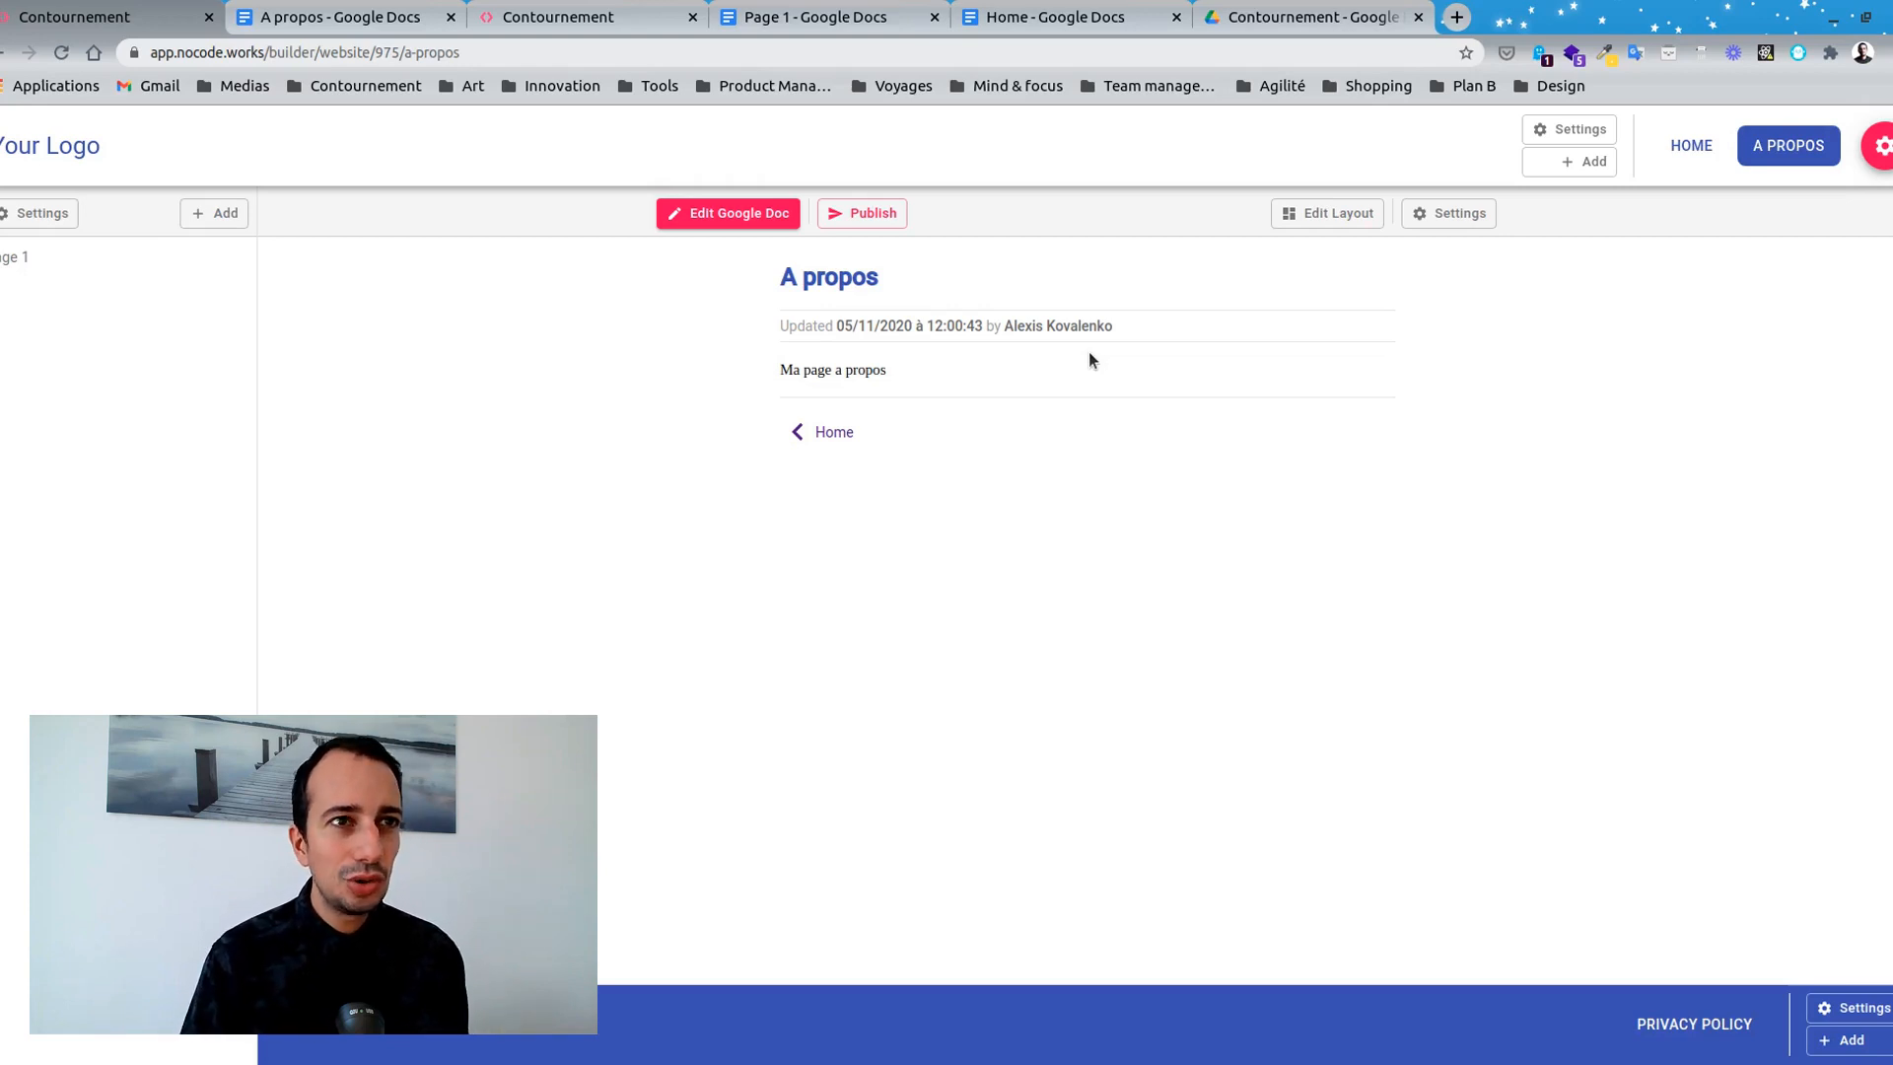
Examine the A propos page's settings and available actions, closing them without changes.
click(1424, 223)
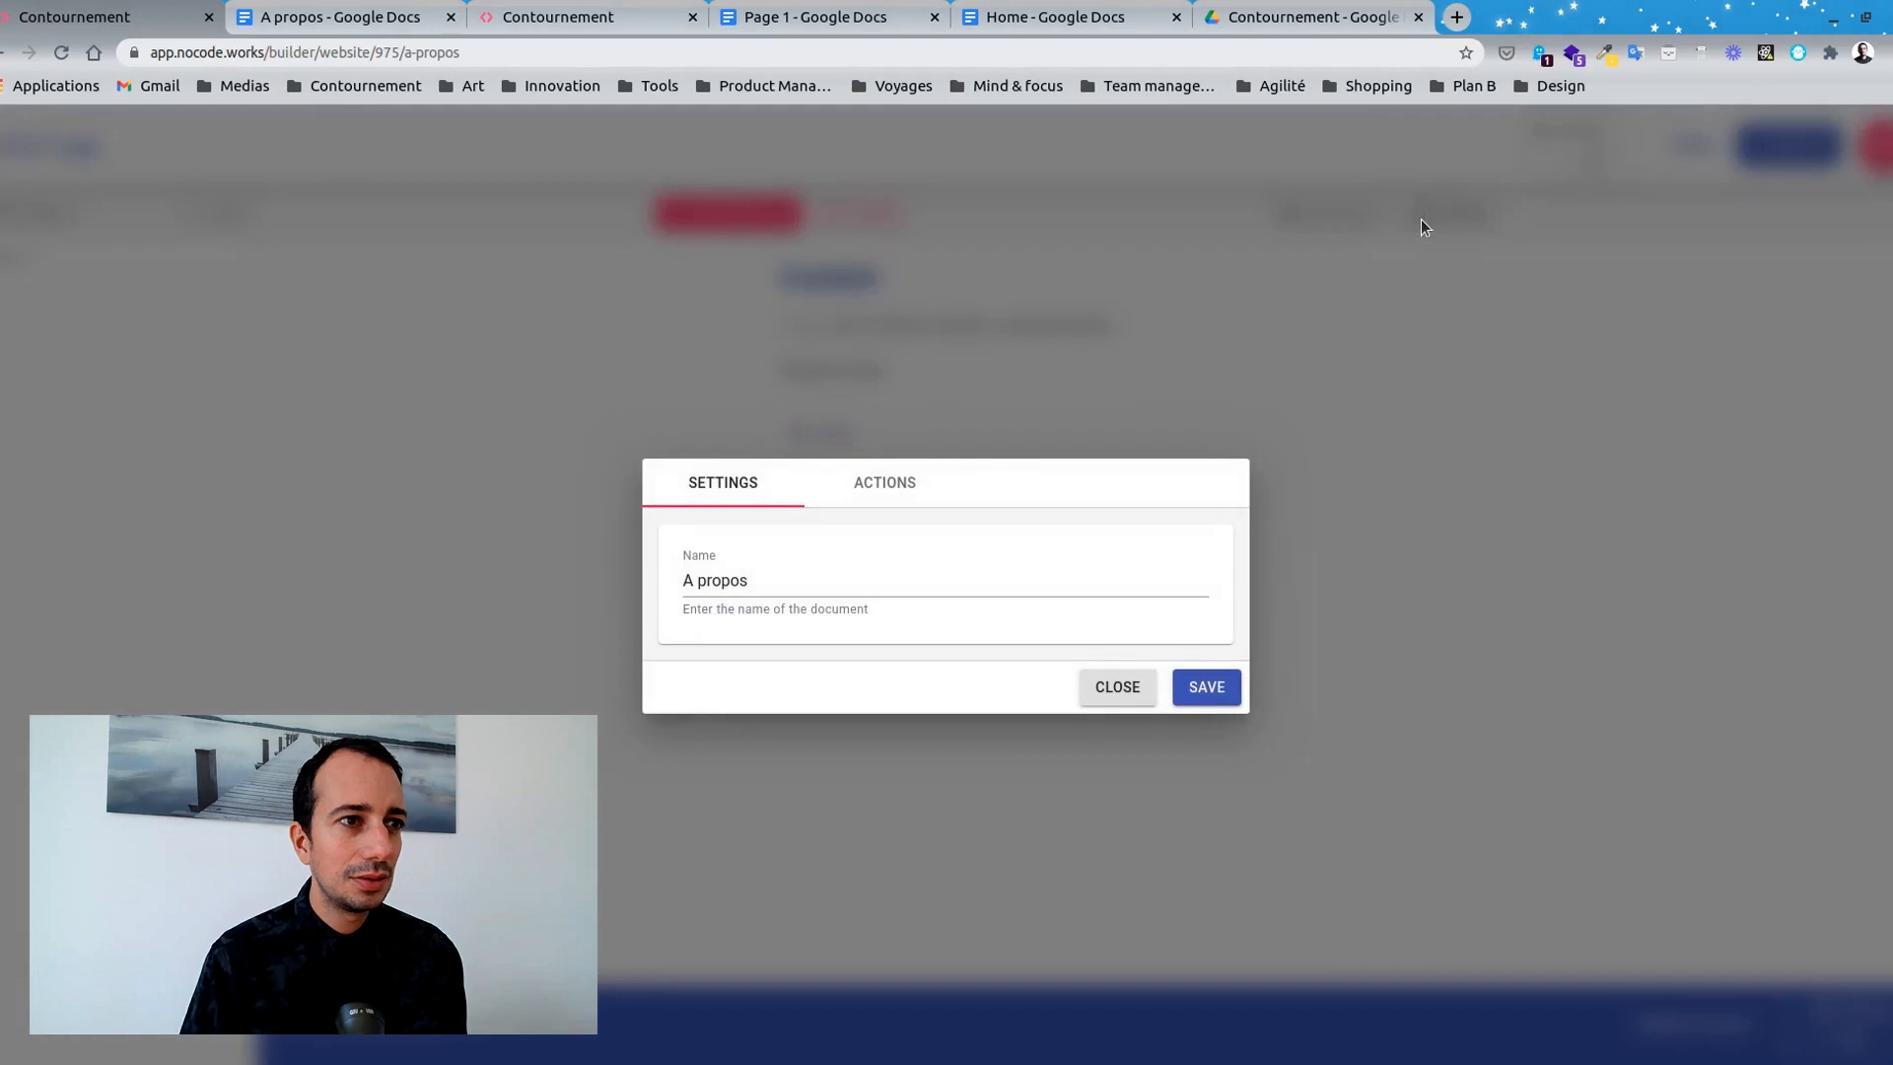
click(880, 483)
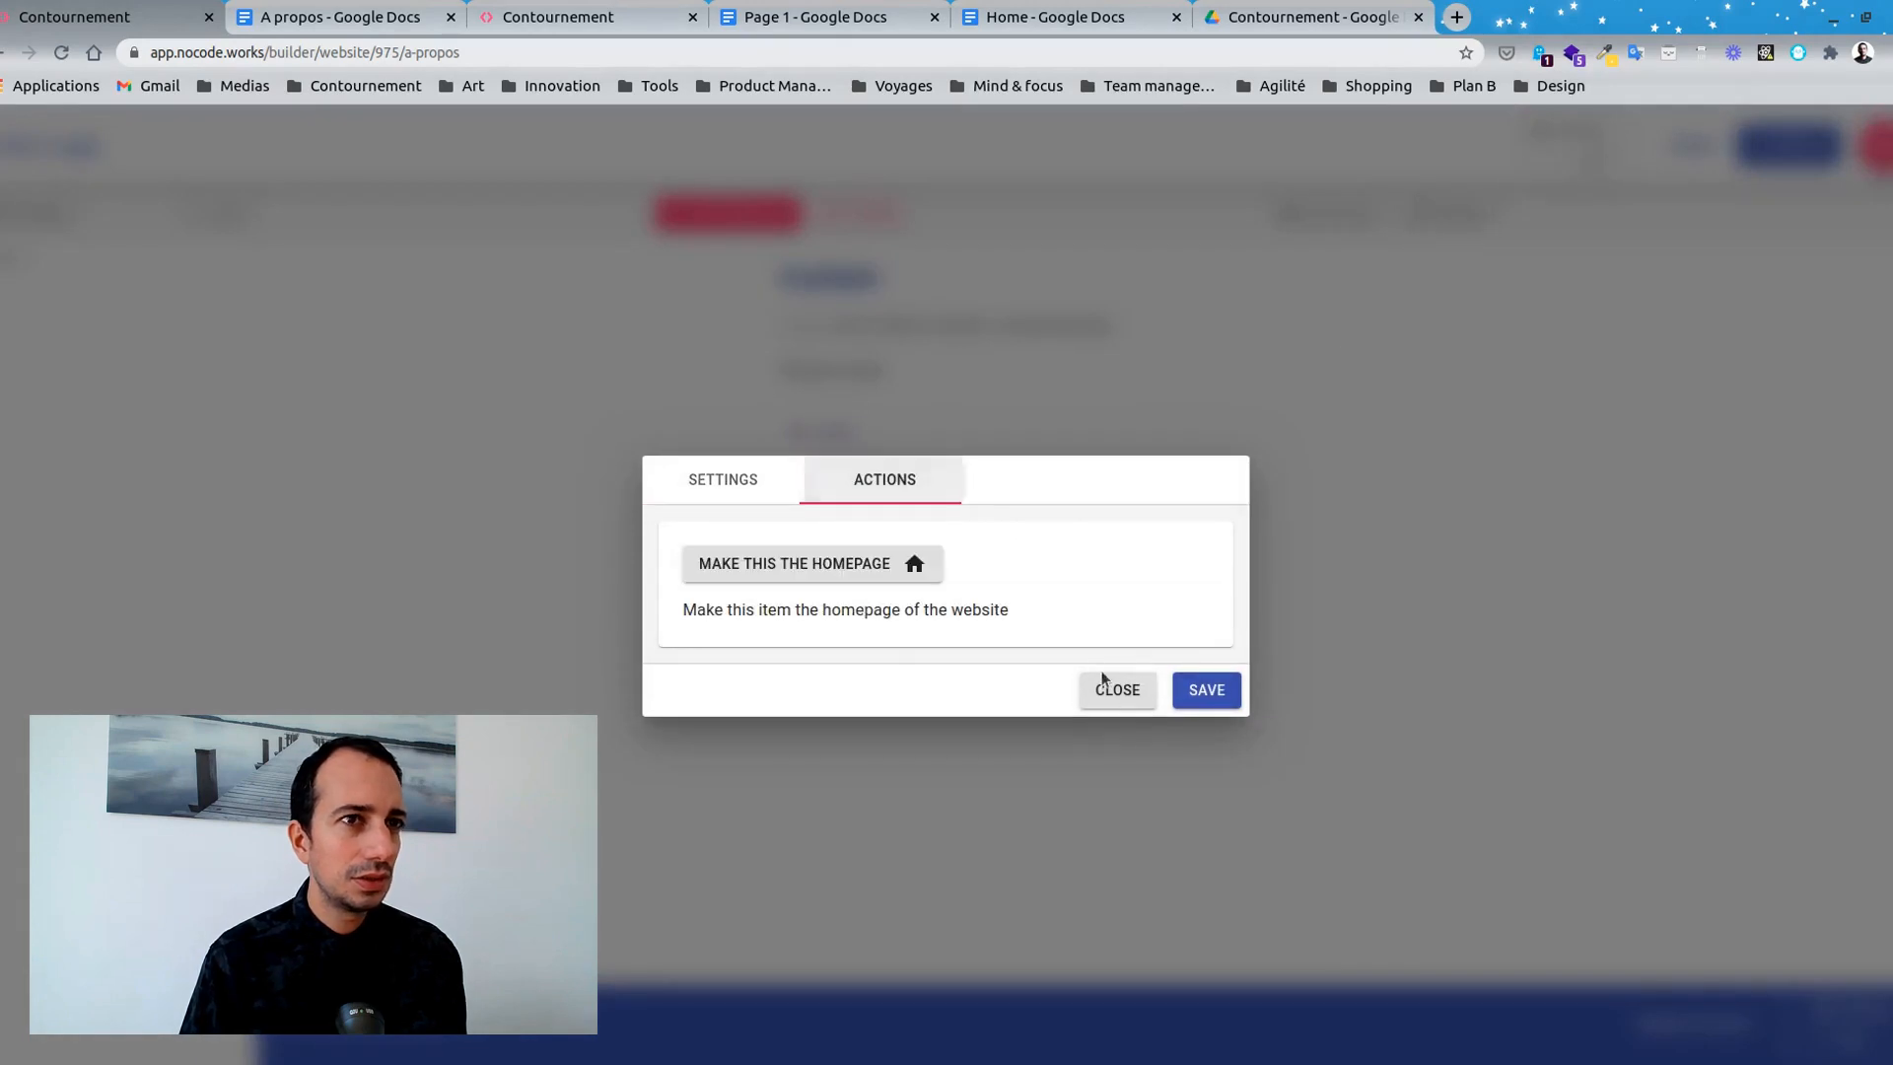
click(1088, 690)
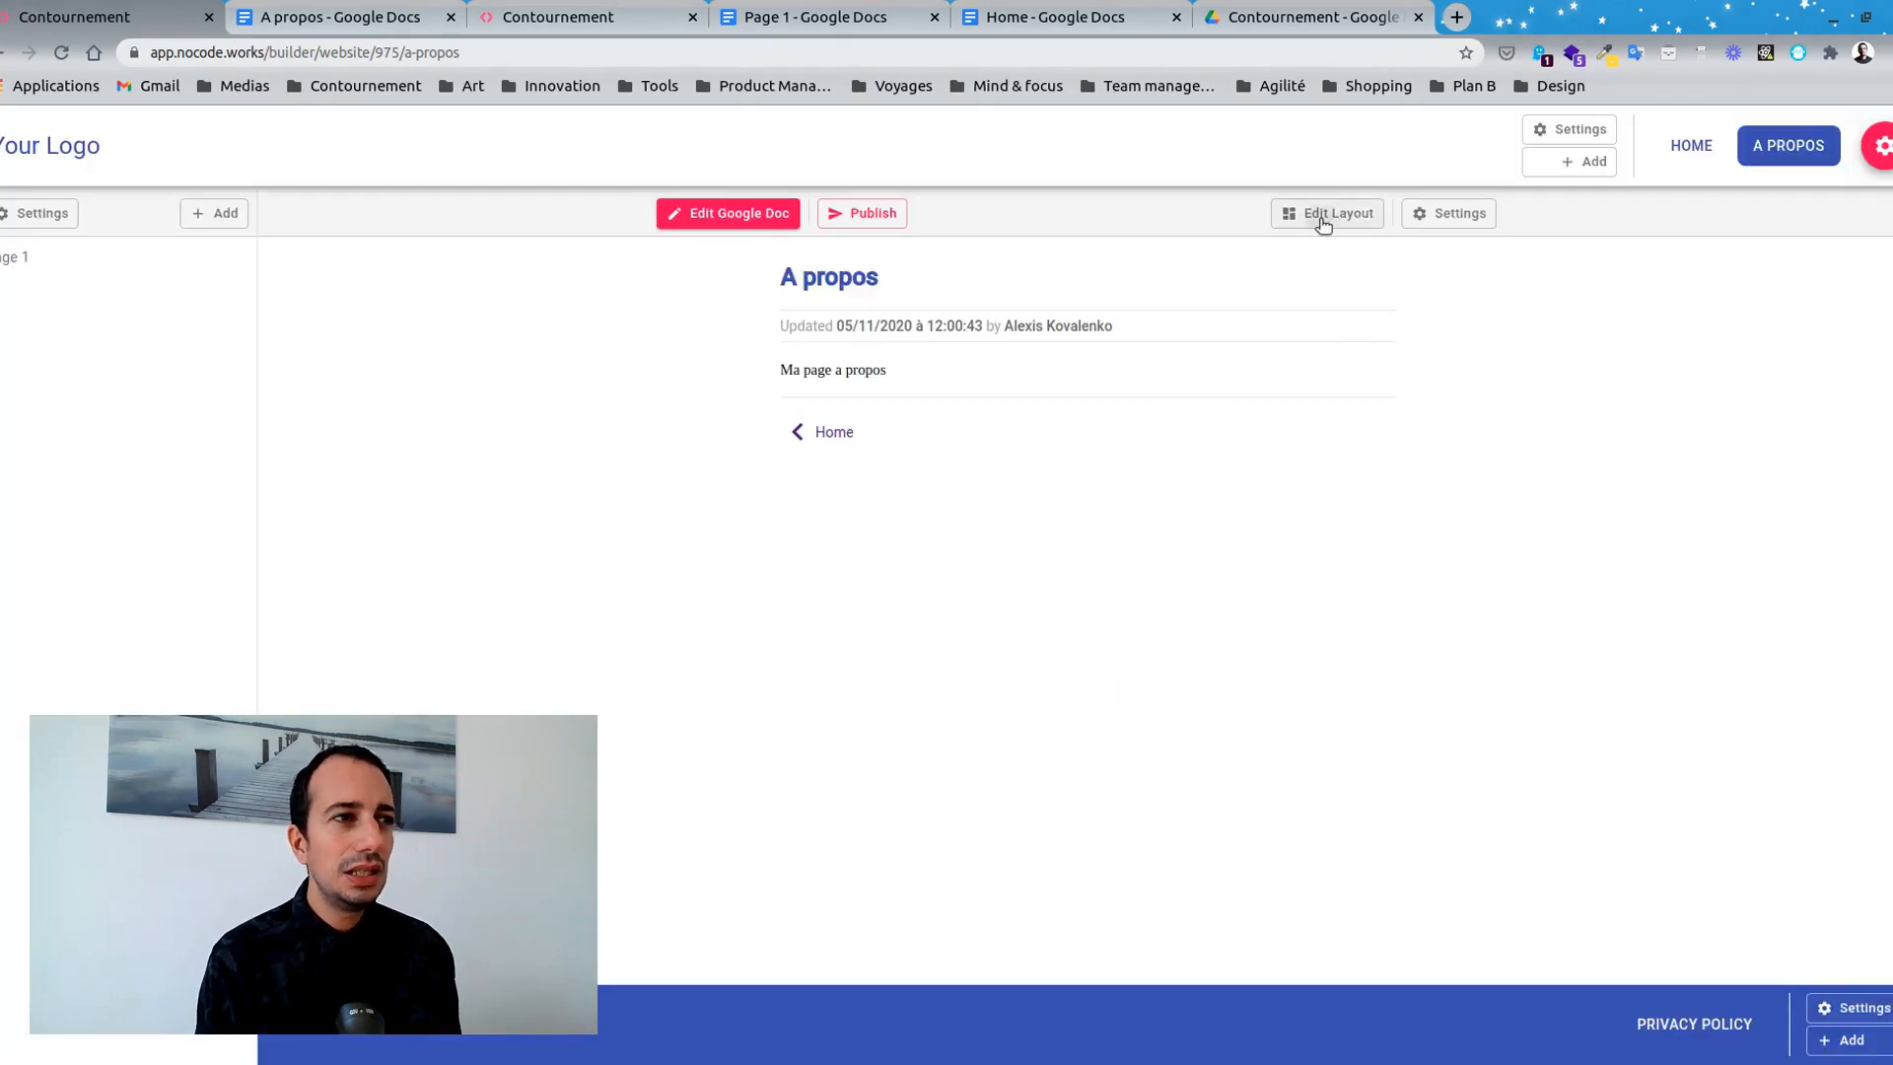
Delete the Document Title and Document Info widgets from the A propos page's layout and close the layout editor.
click(1319, 214)
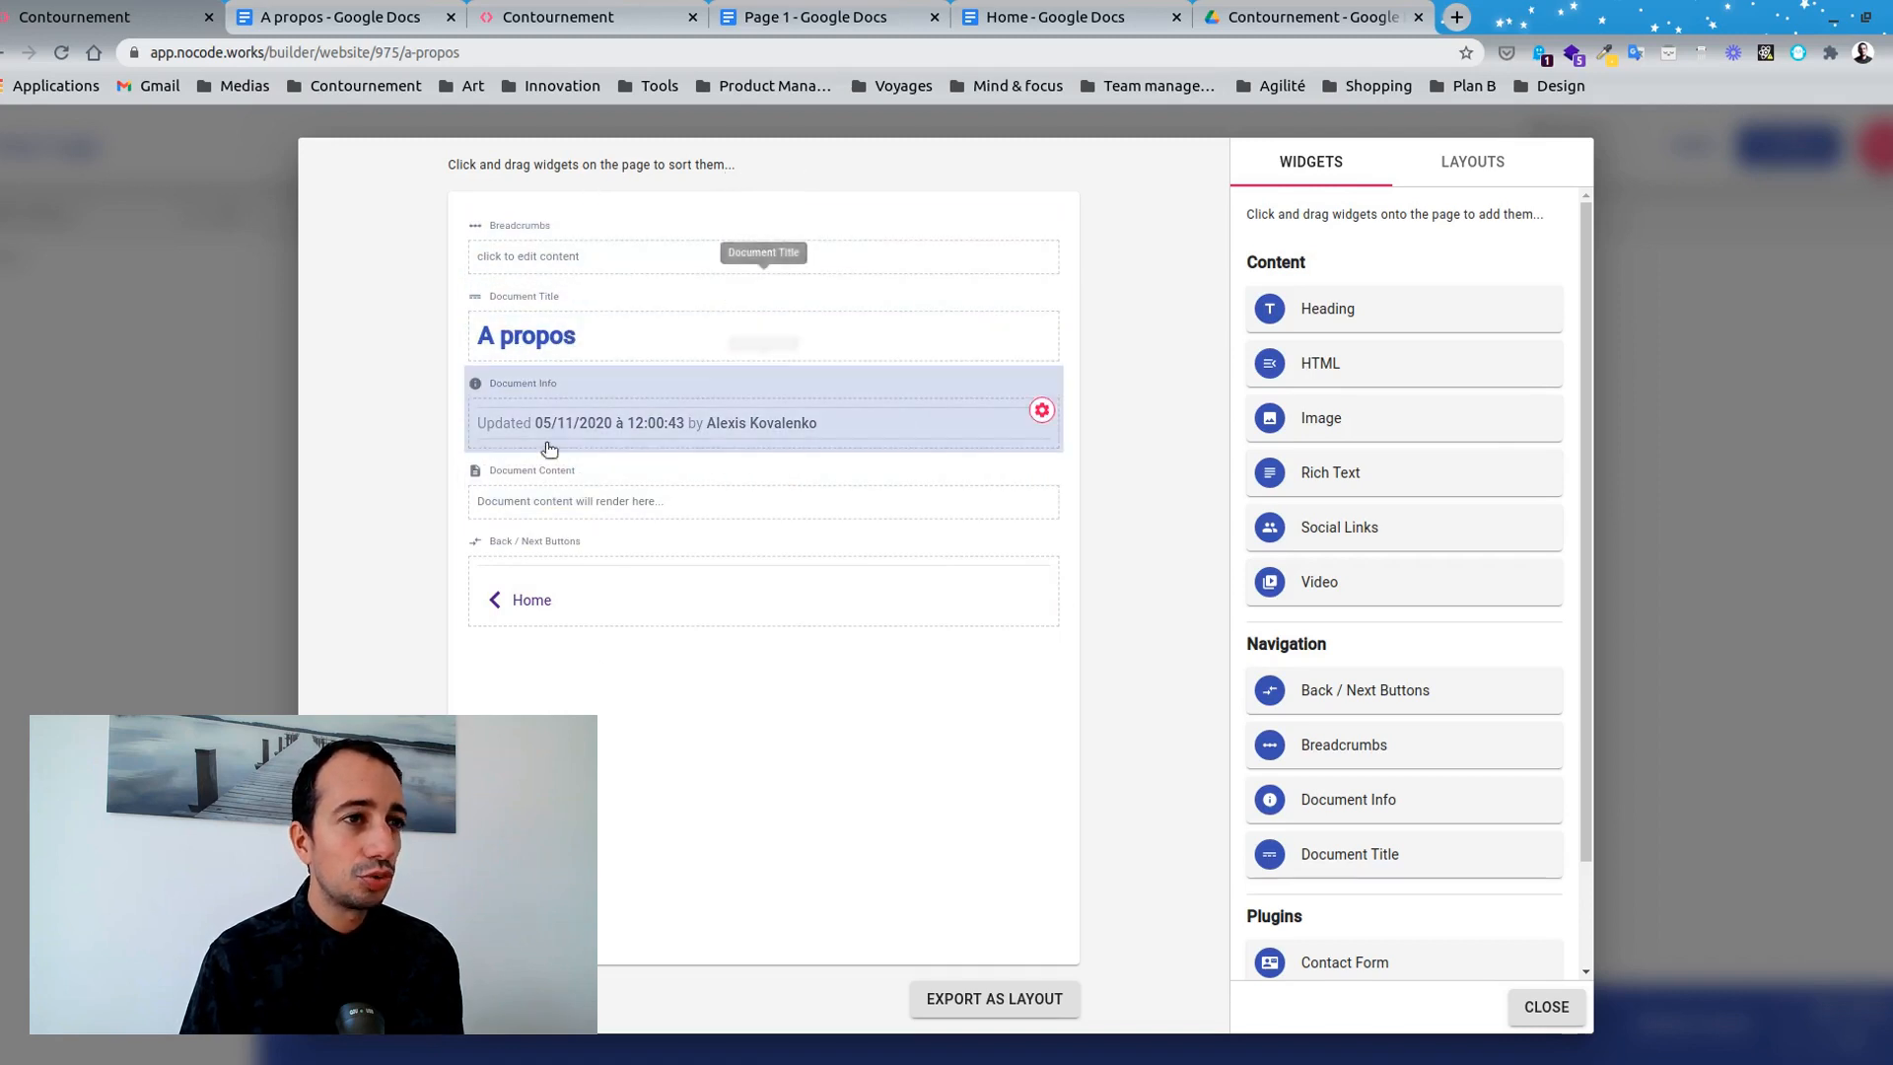
click(1042, 322)
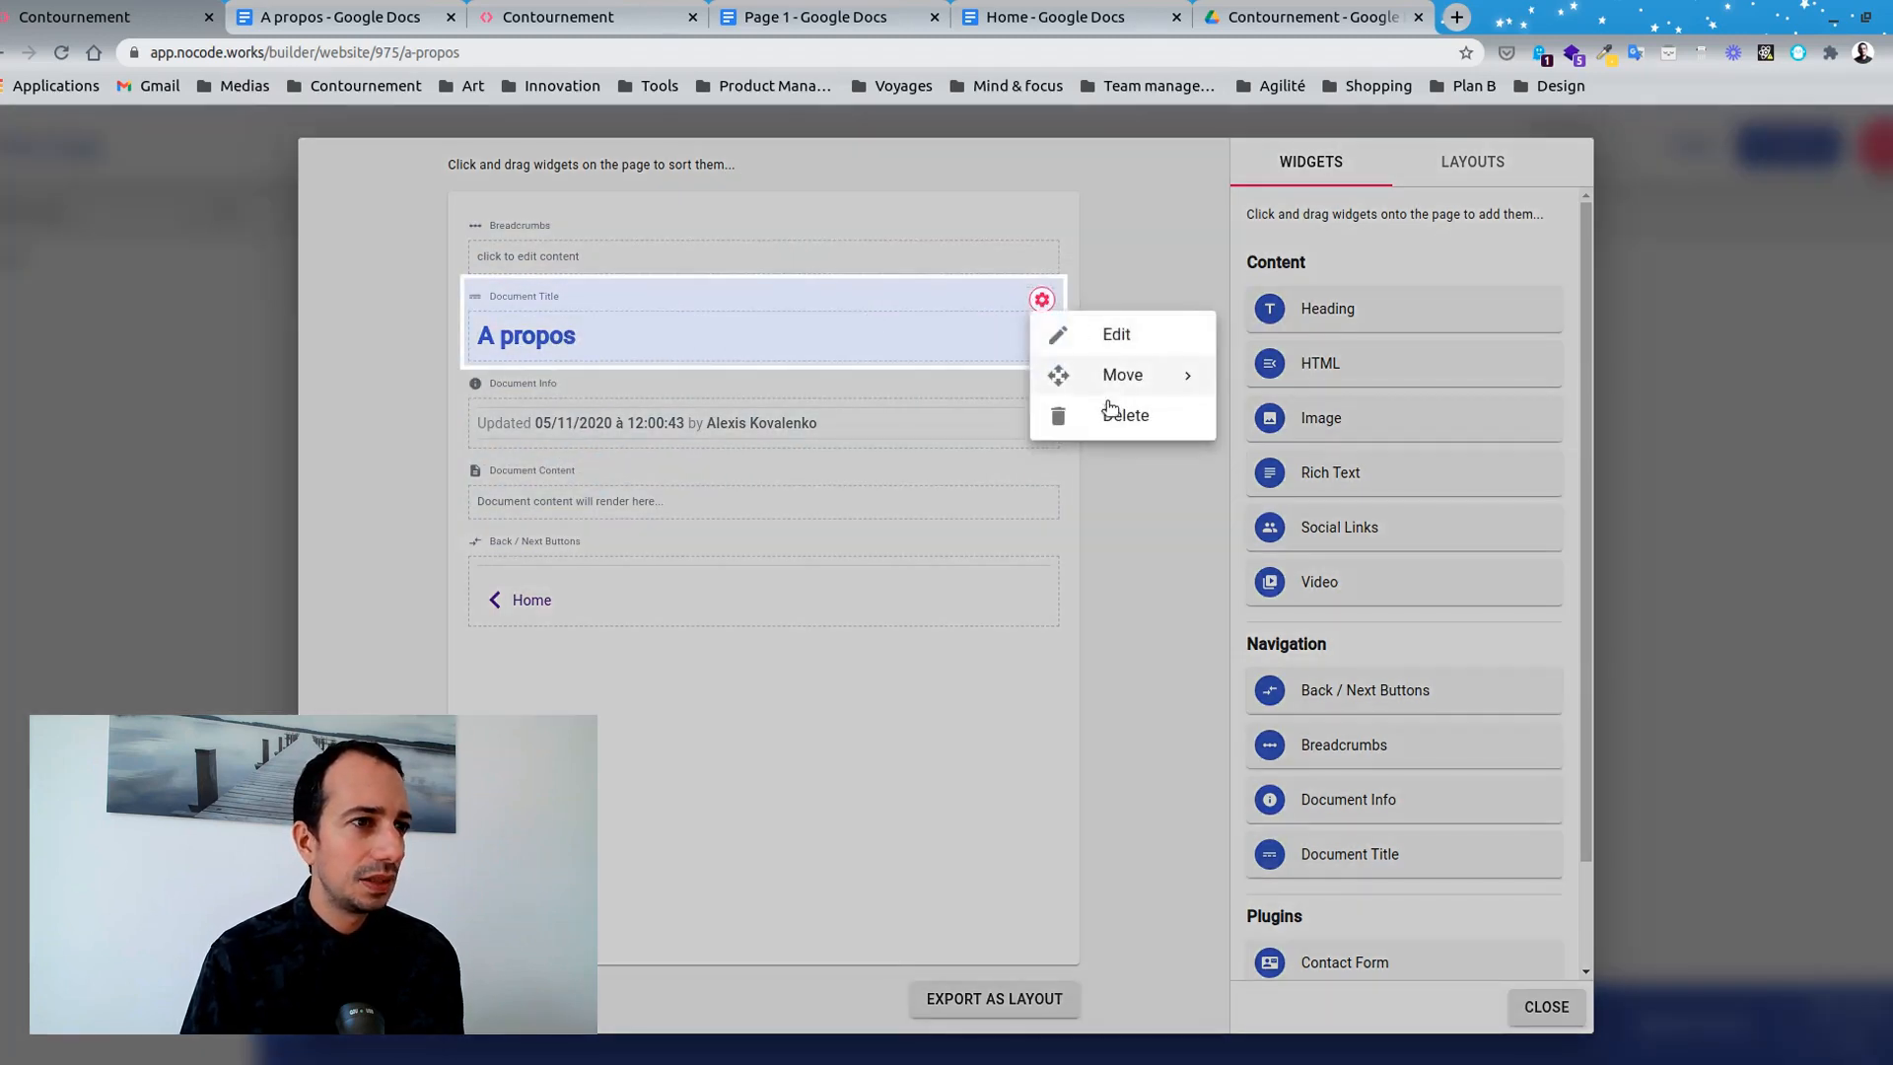
click(1101, 419)
click(1167, 661)
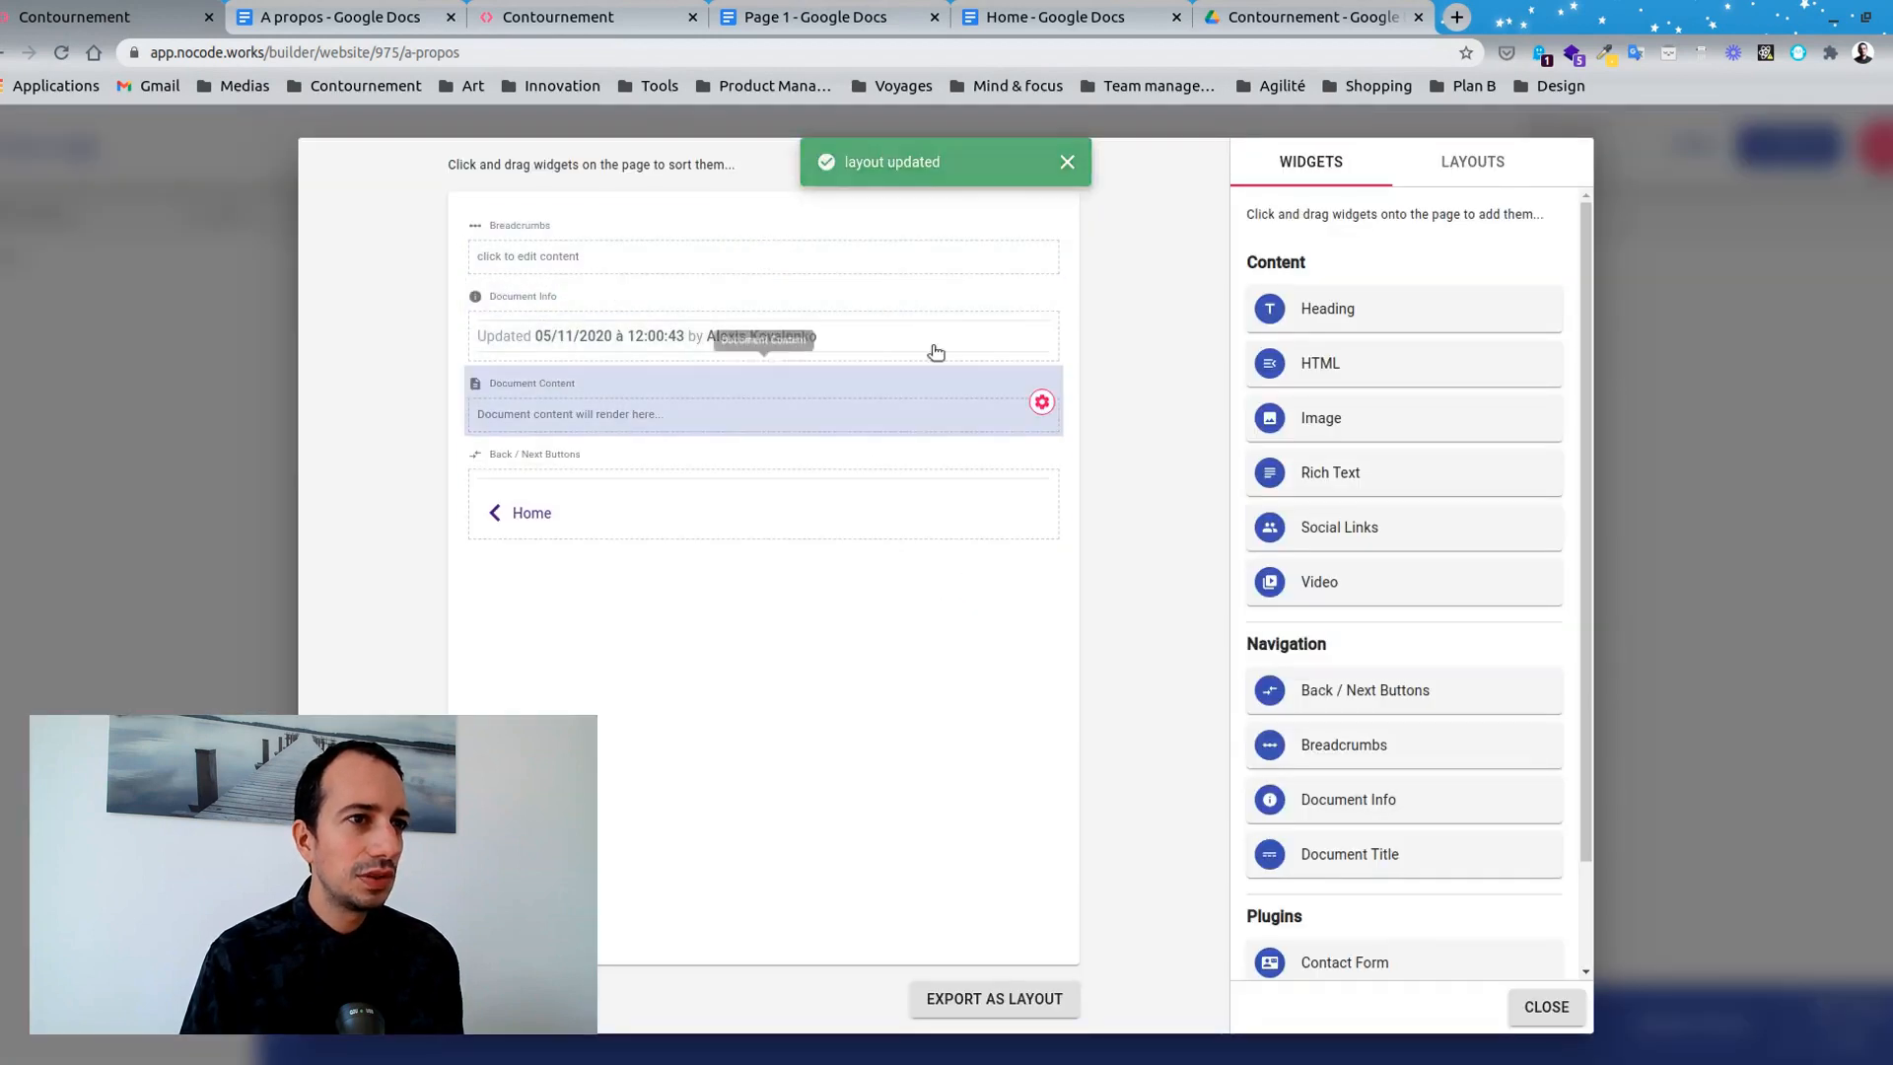
click(1042, 299)
click(1110, 416)
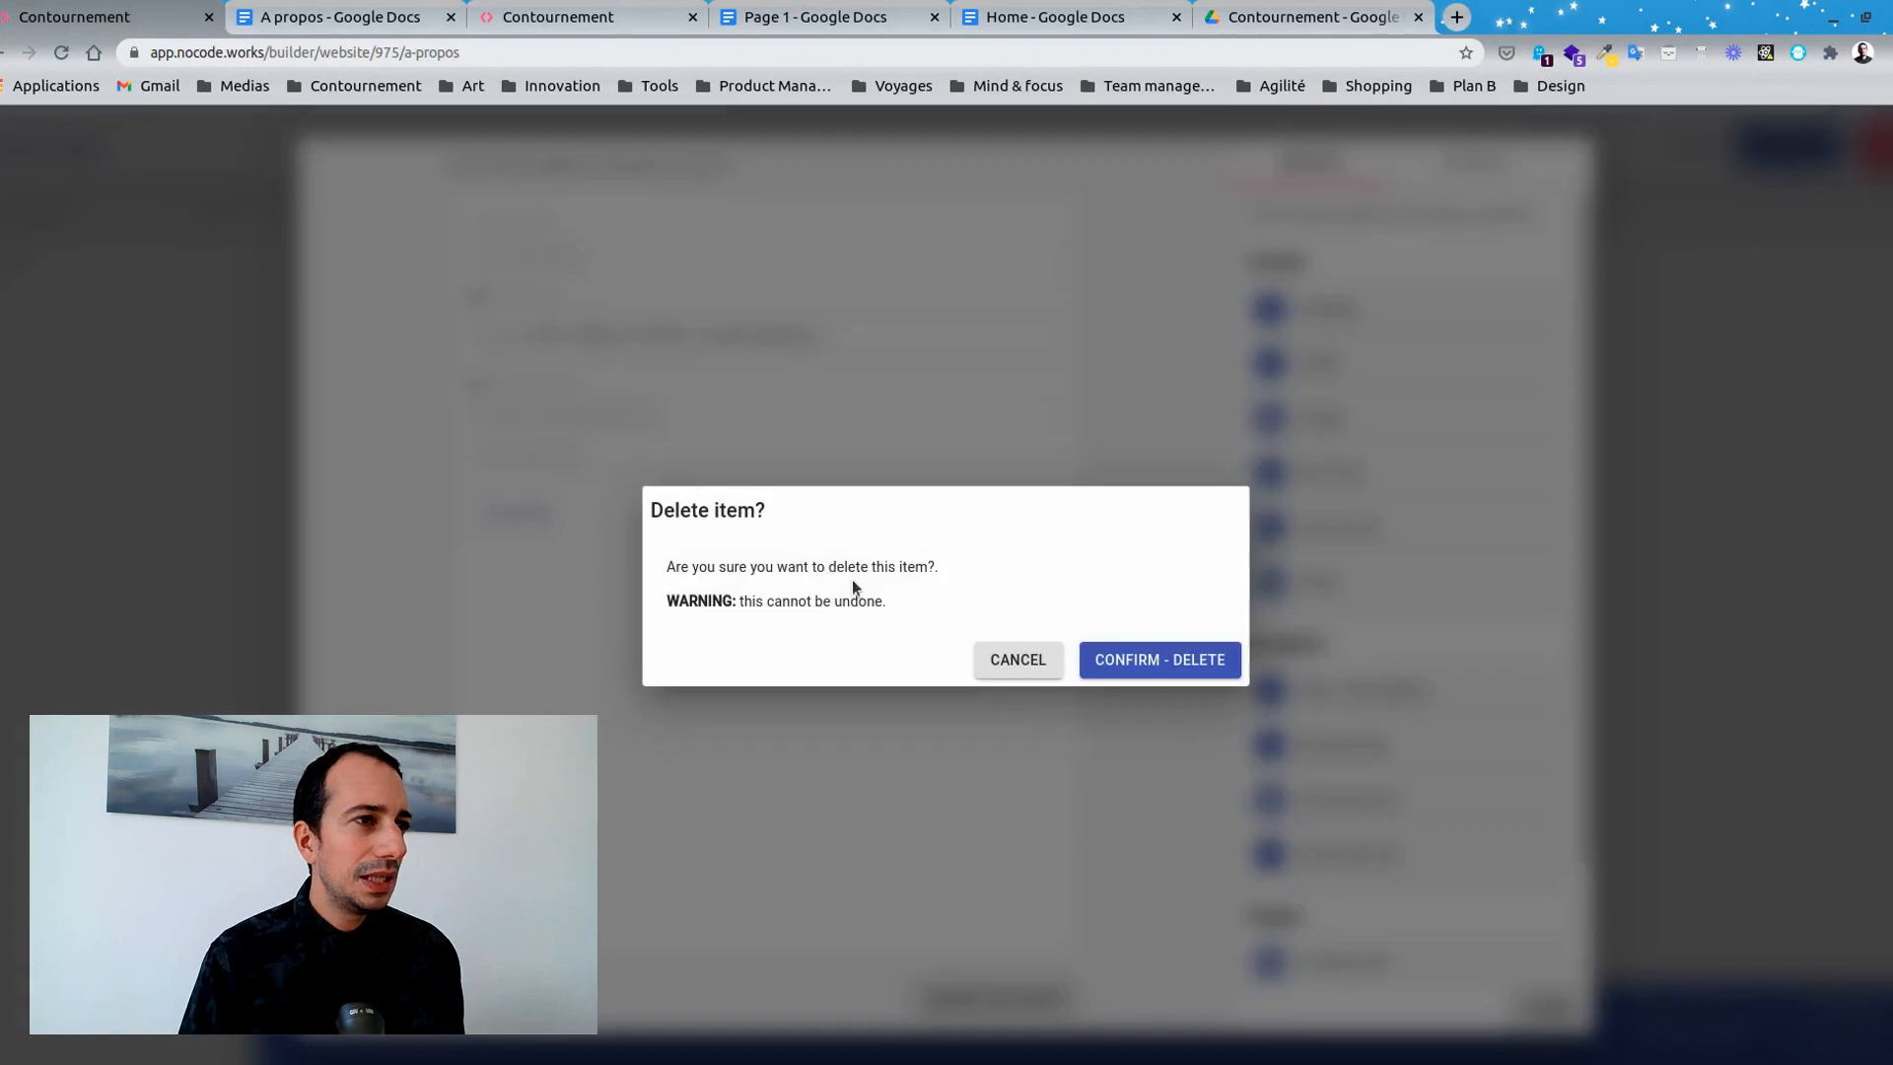
click(1183, 662)
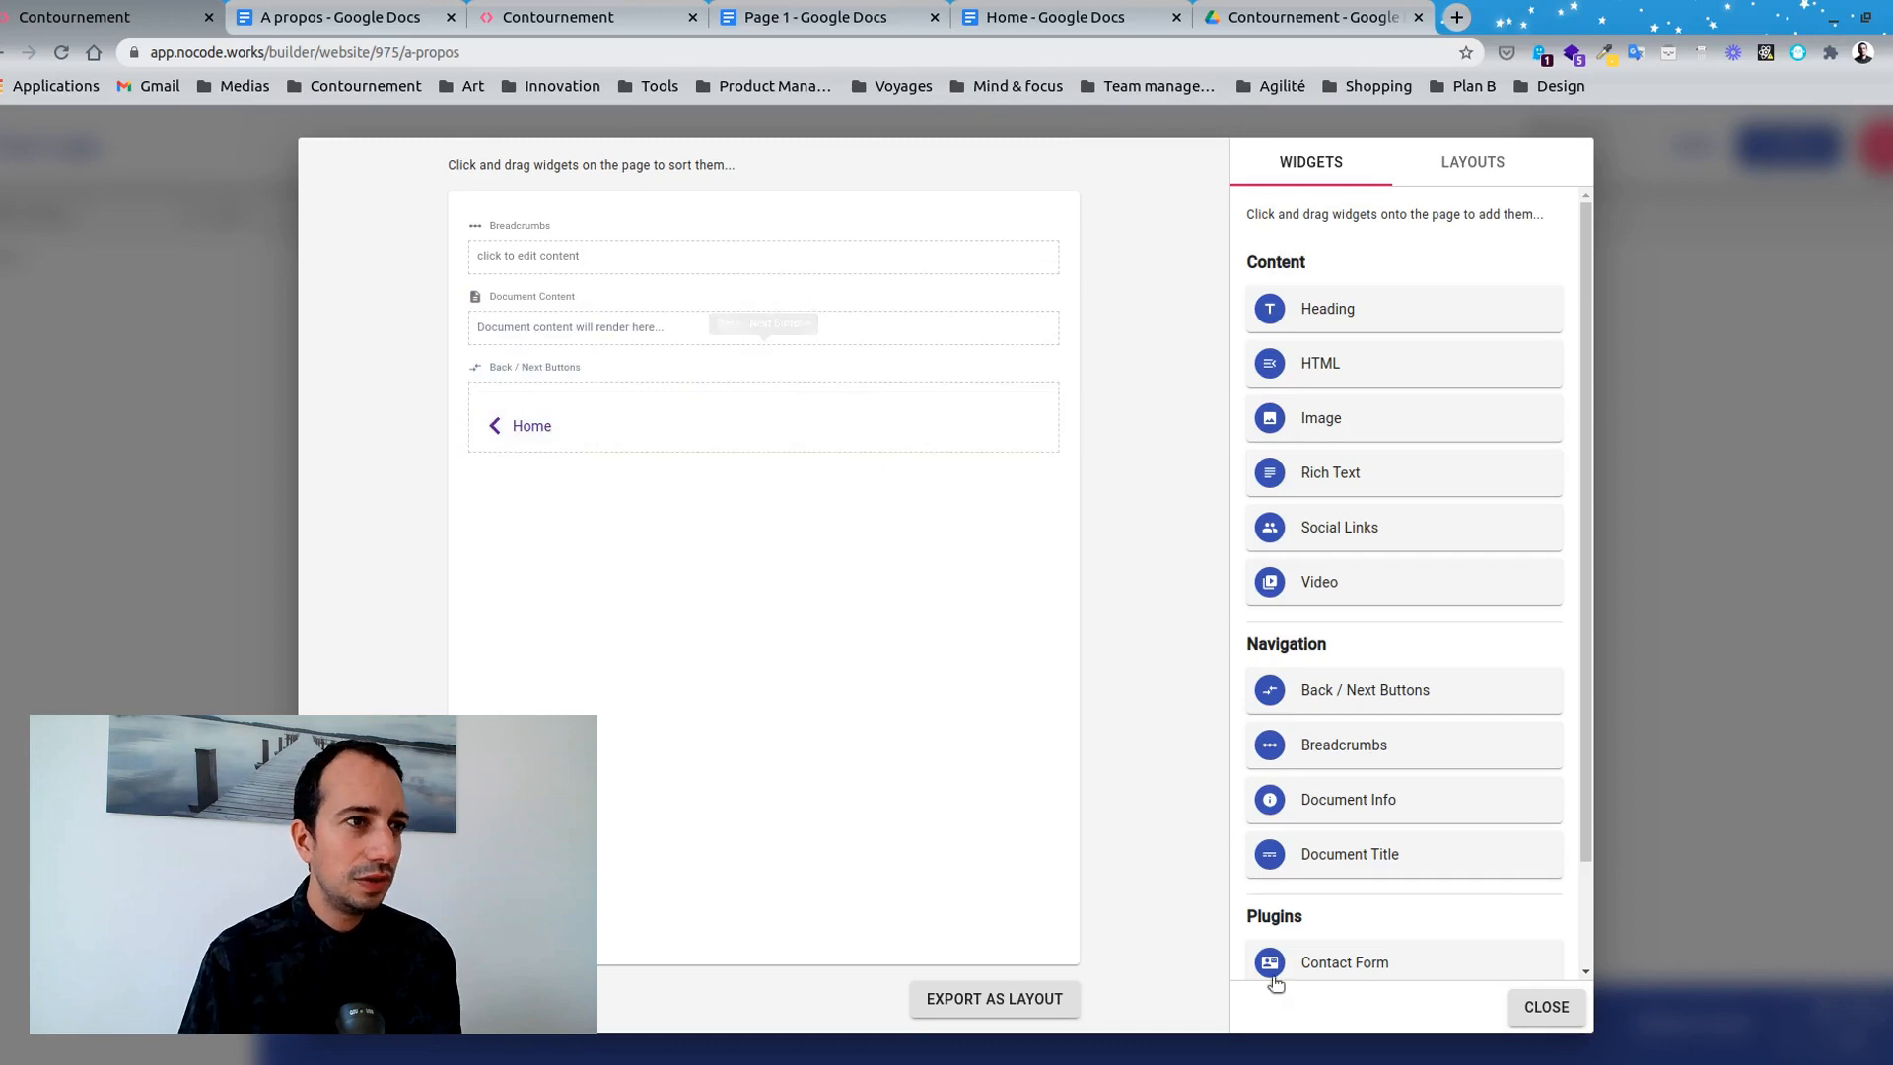
click(1523, 1007)
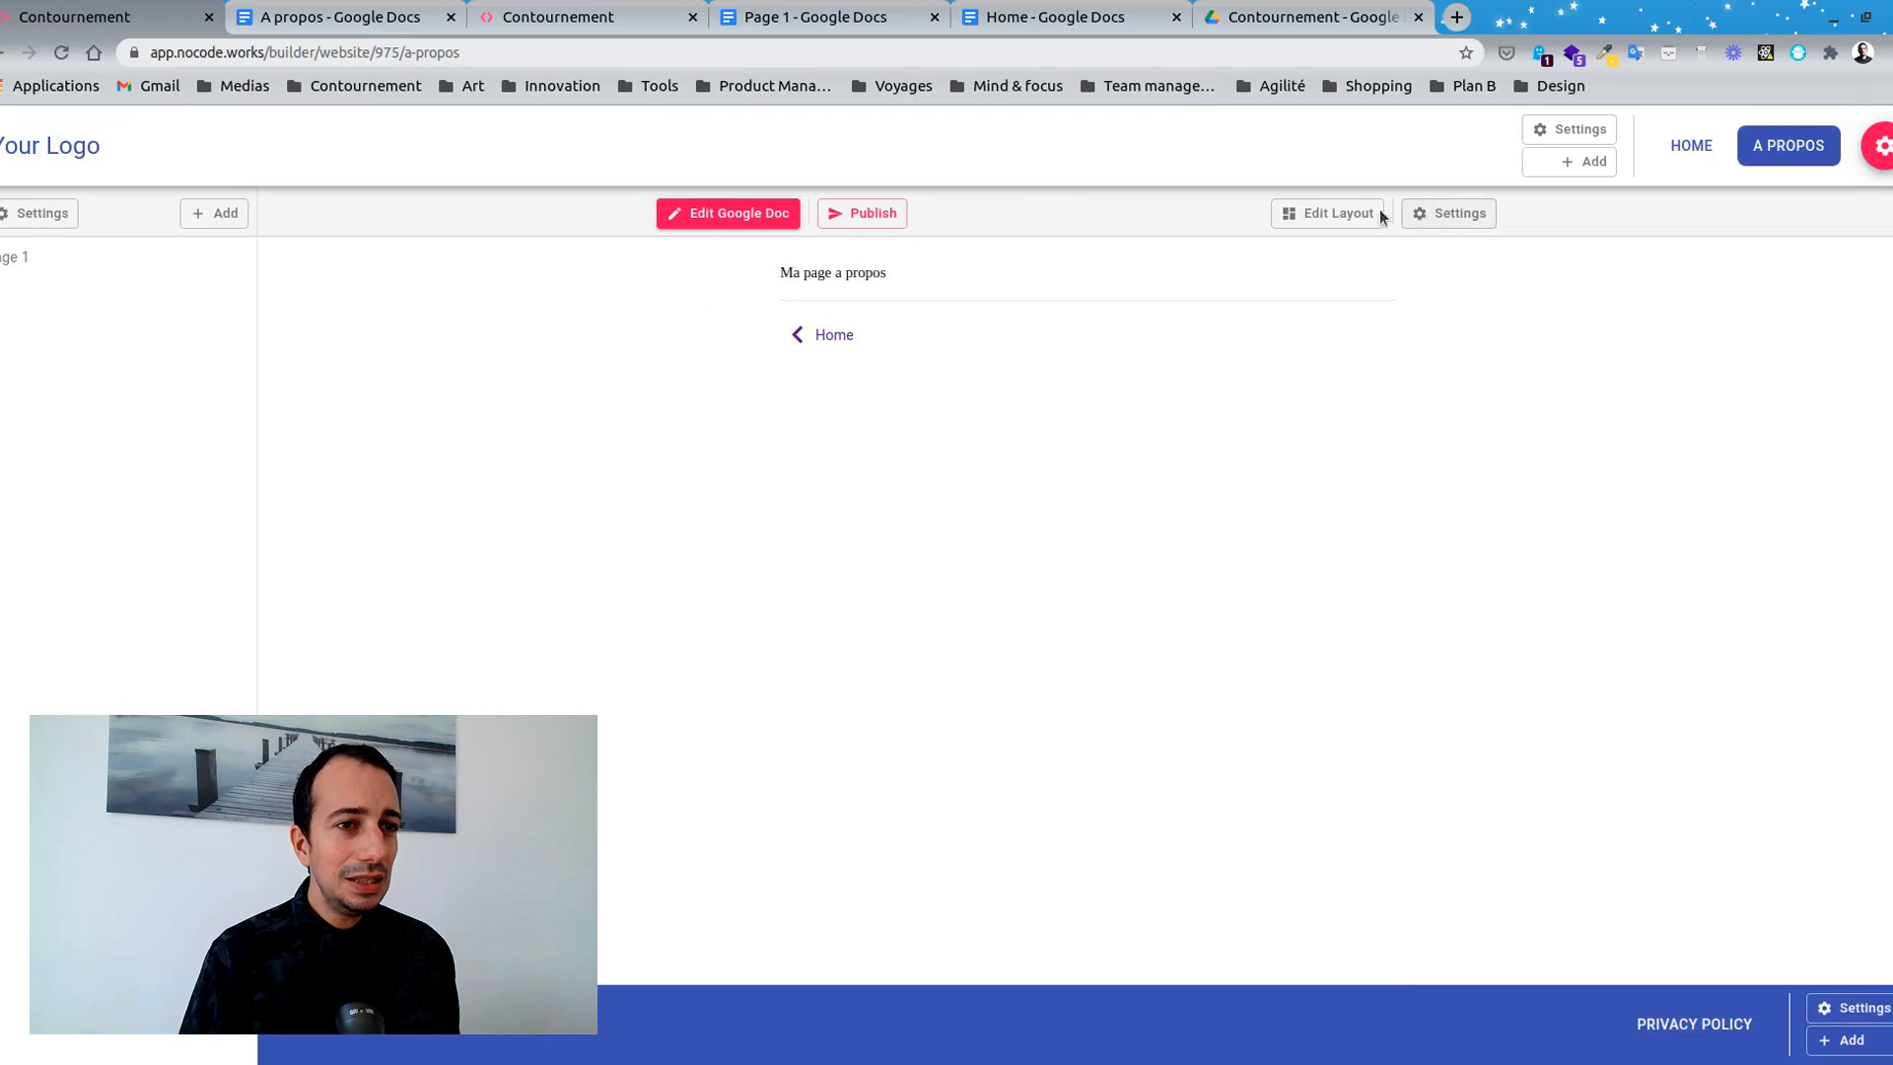
Add a Rich Text widget reading "Mon super texte !" in Larger Body Text between the document content and the Back / Next Buttons.
click(1348, 213)
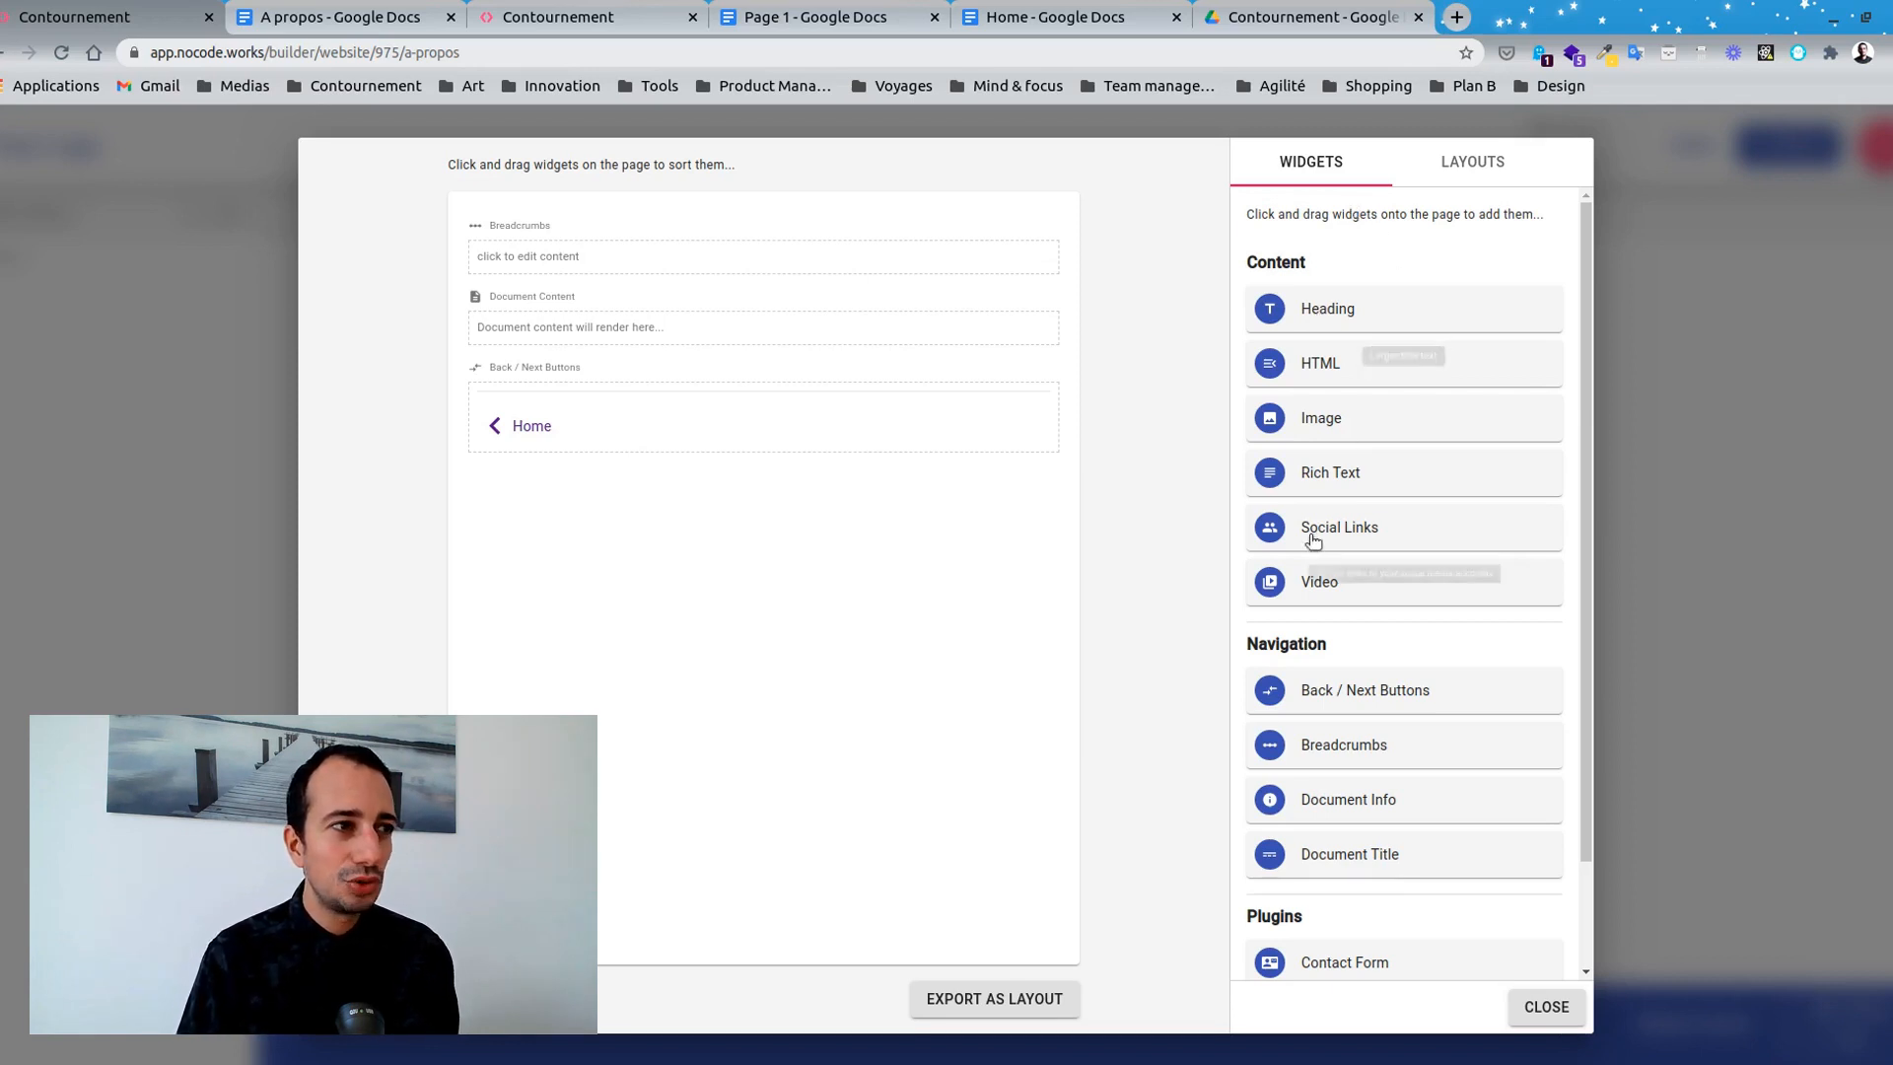
drag(1333, 474, 690, 387)
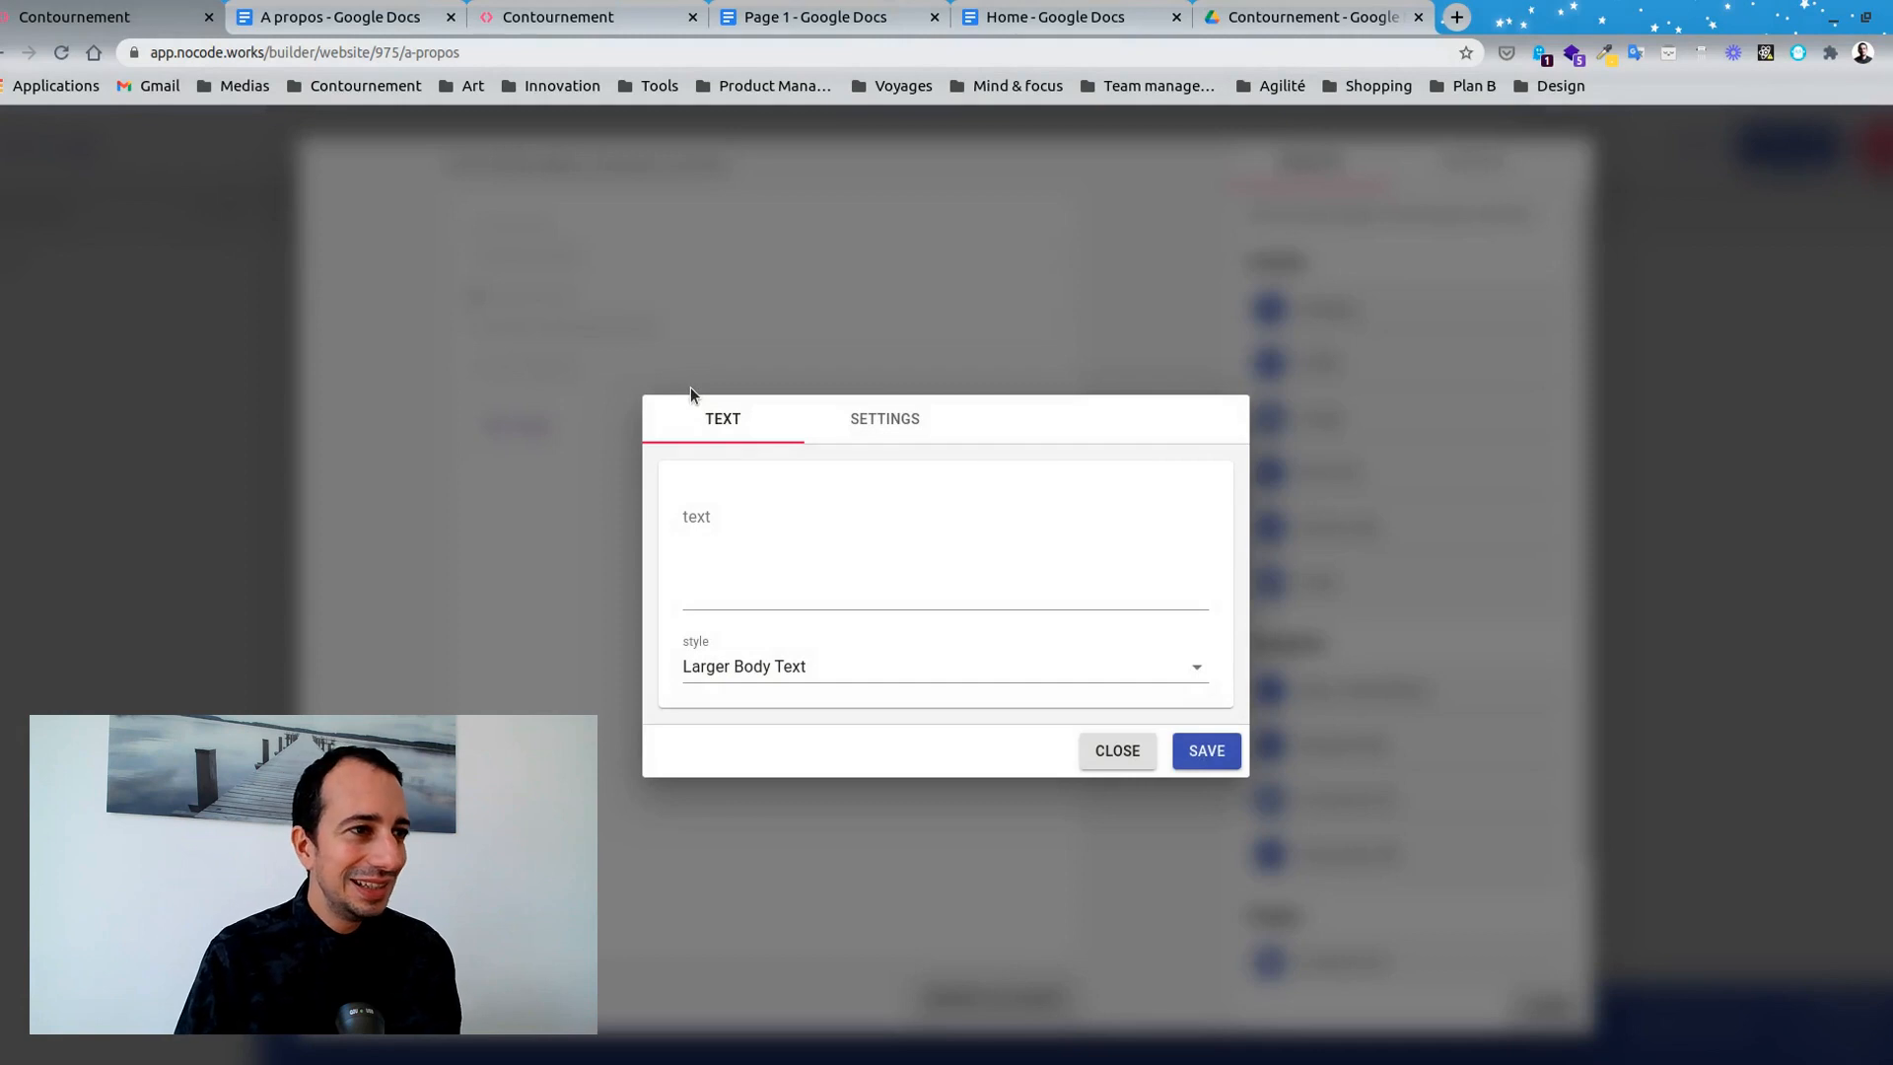
click(700, 564)
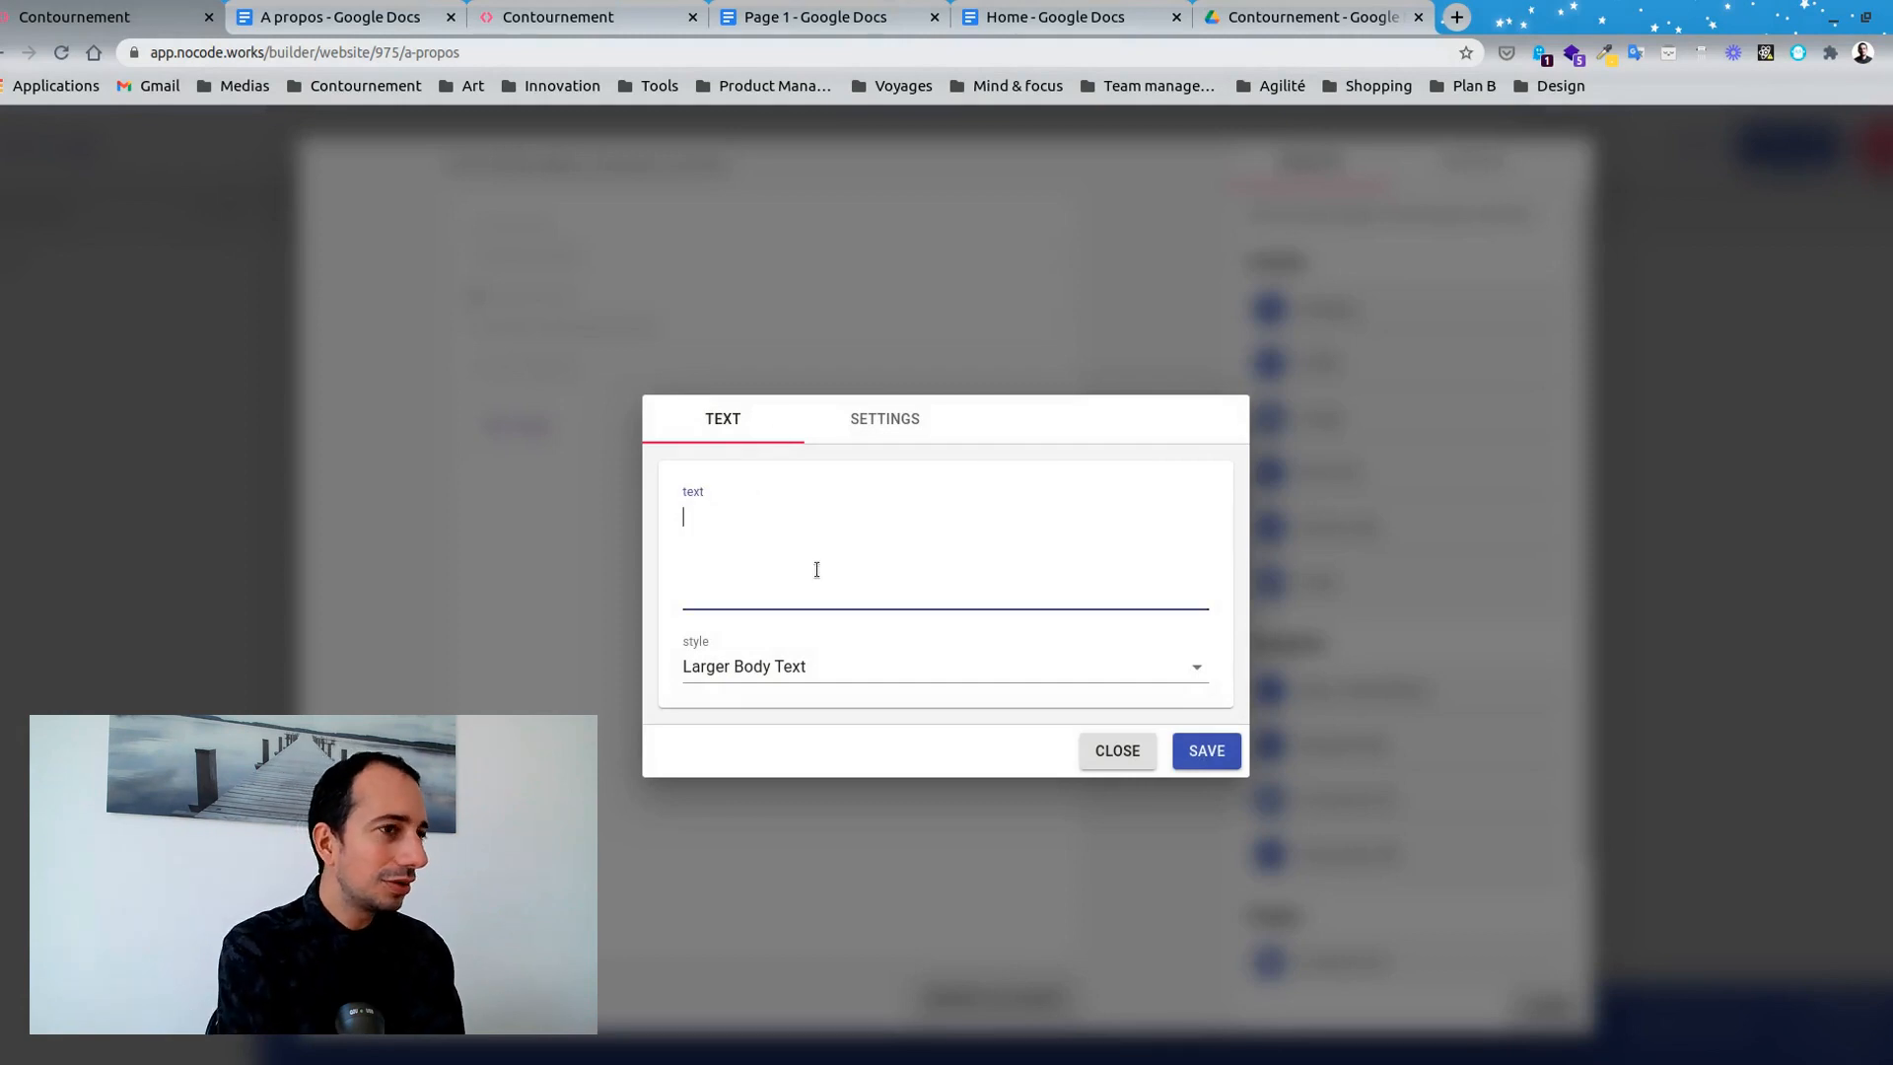
text(Mon super)
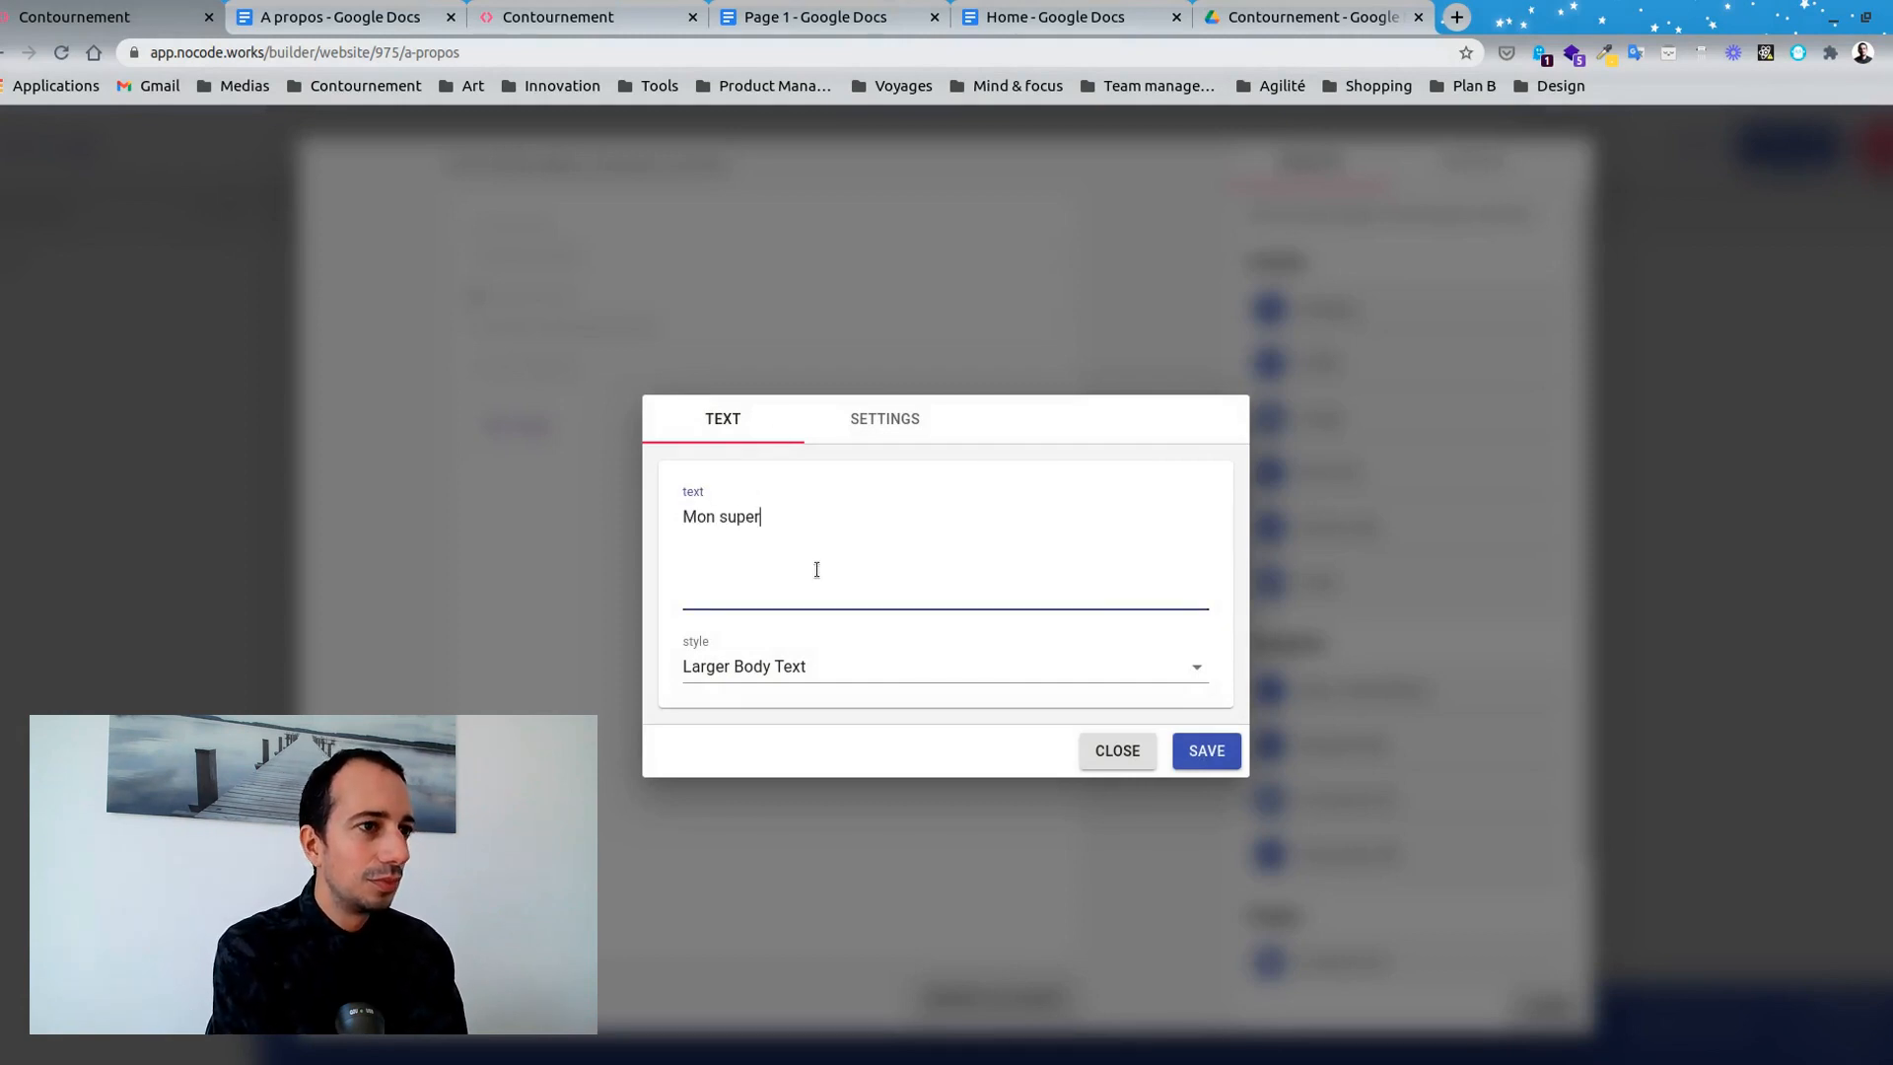
text( texte !)
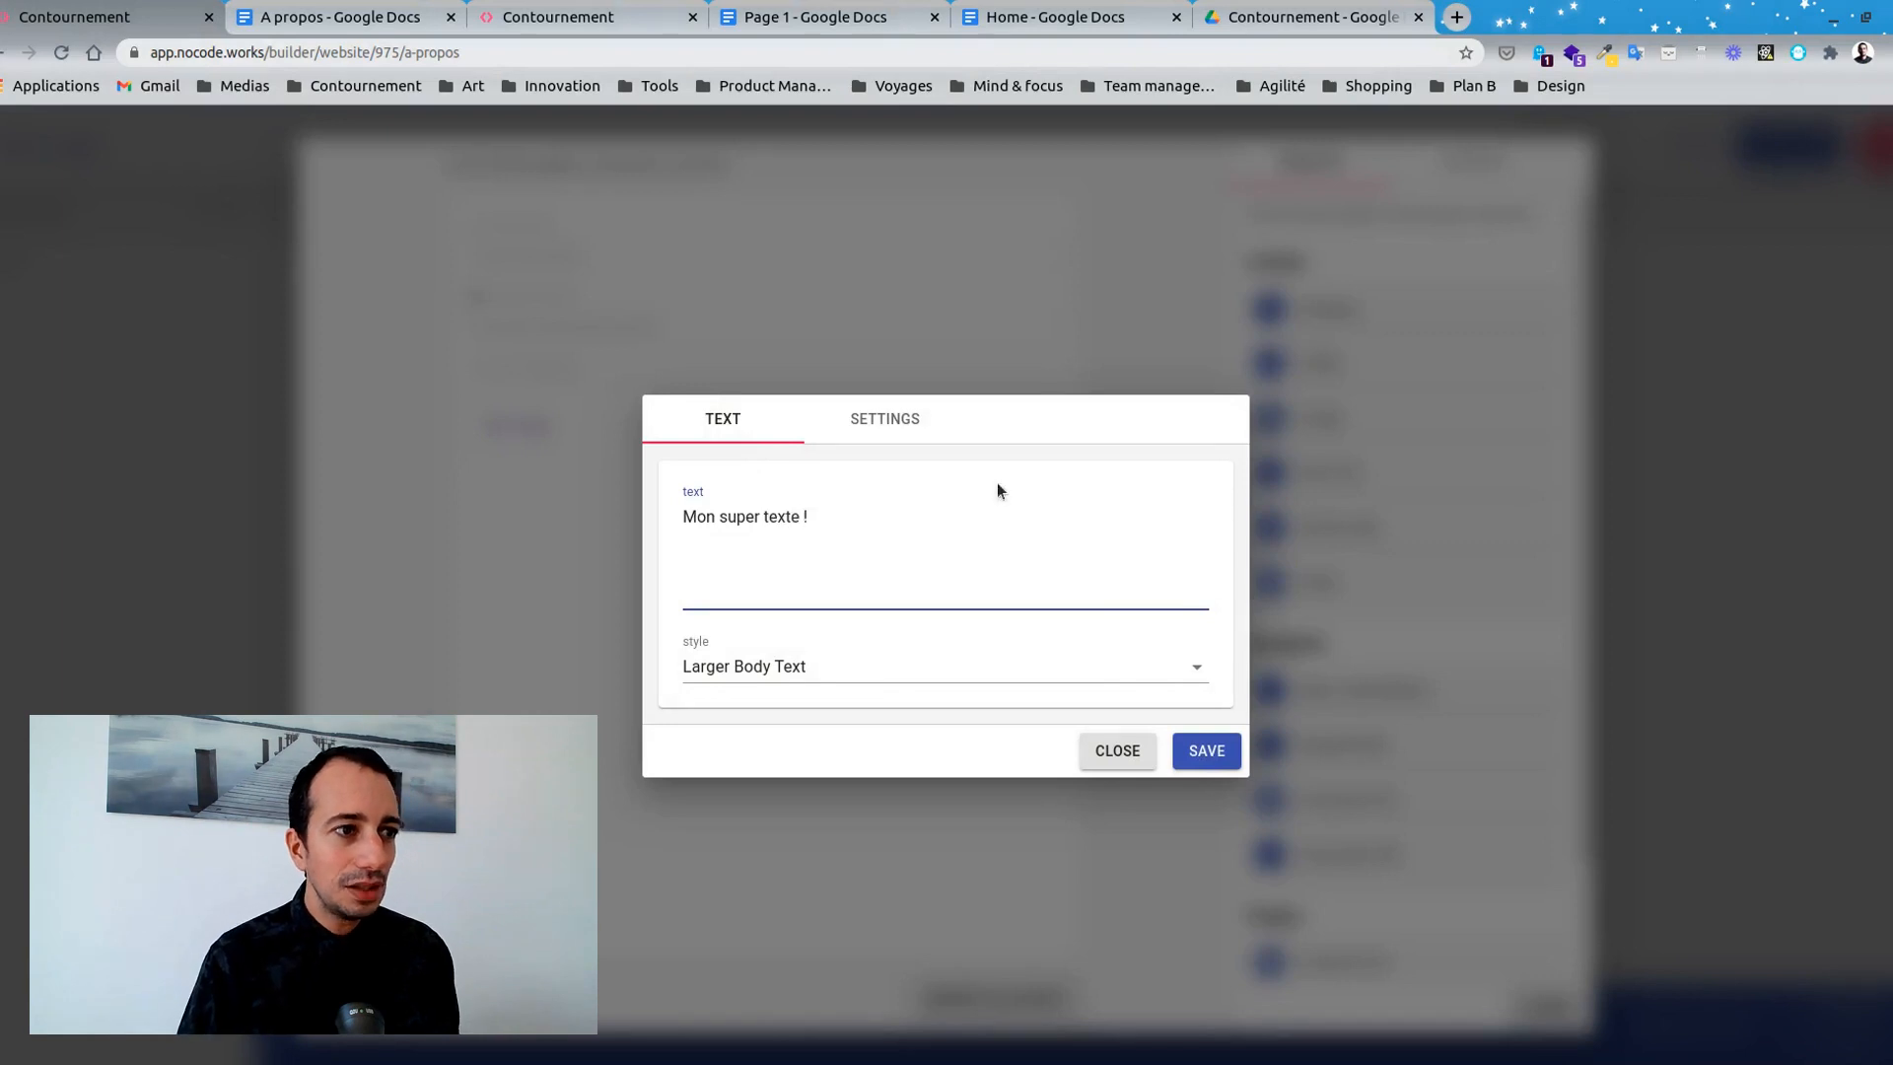
click(1170, 674)
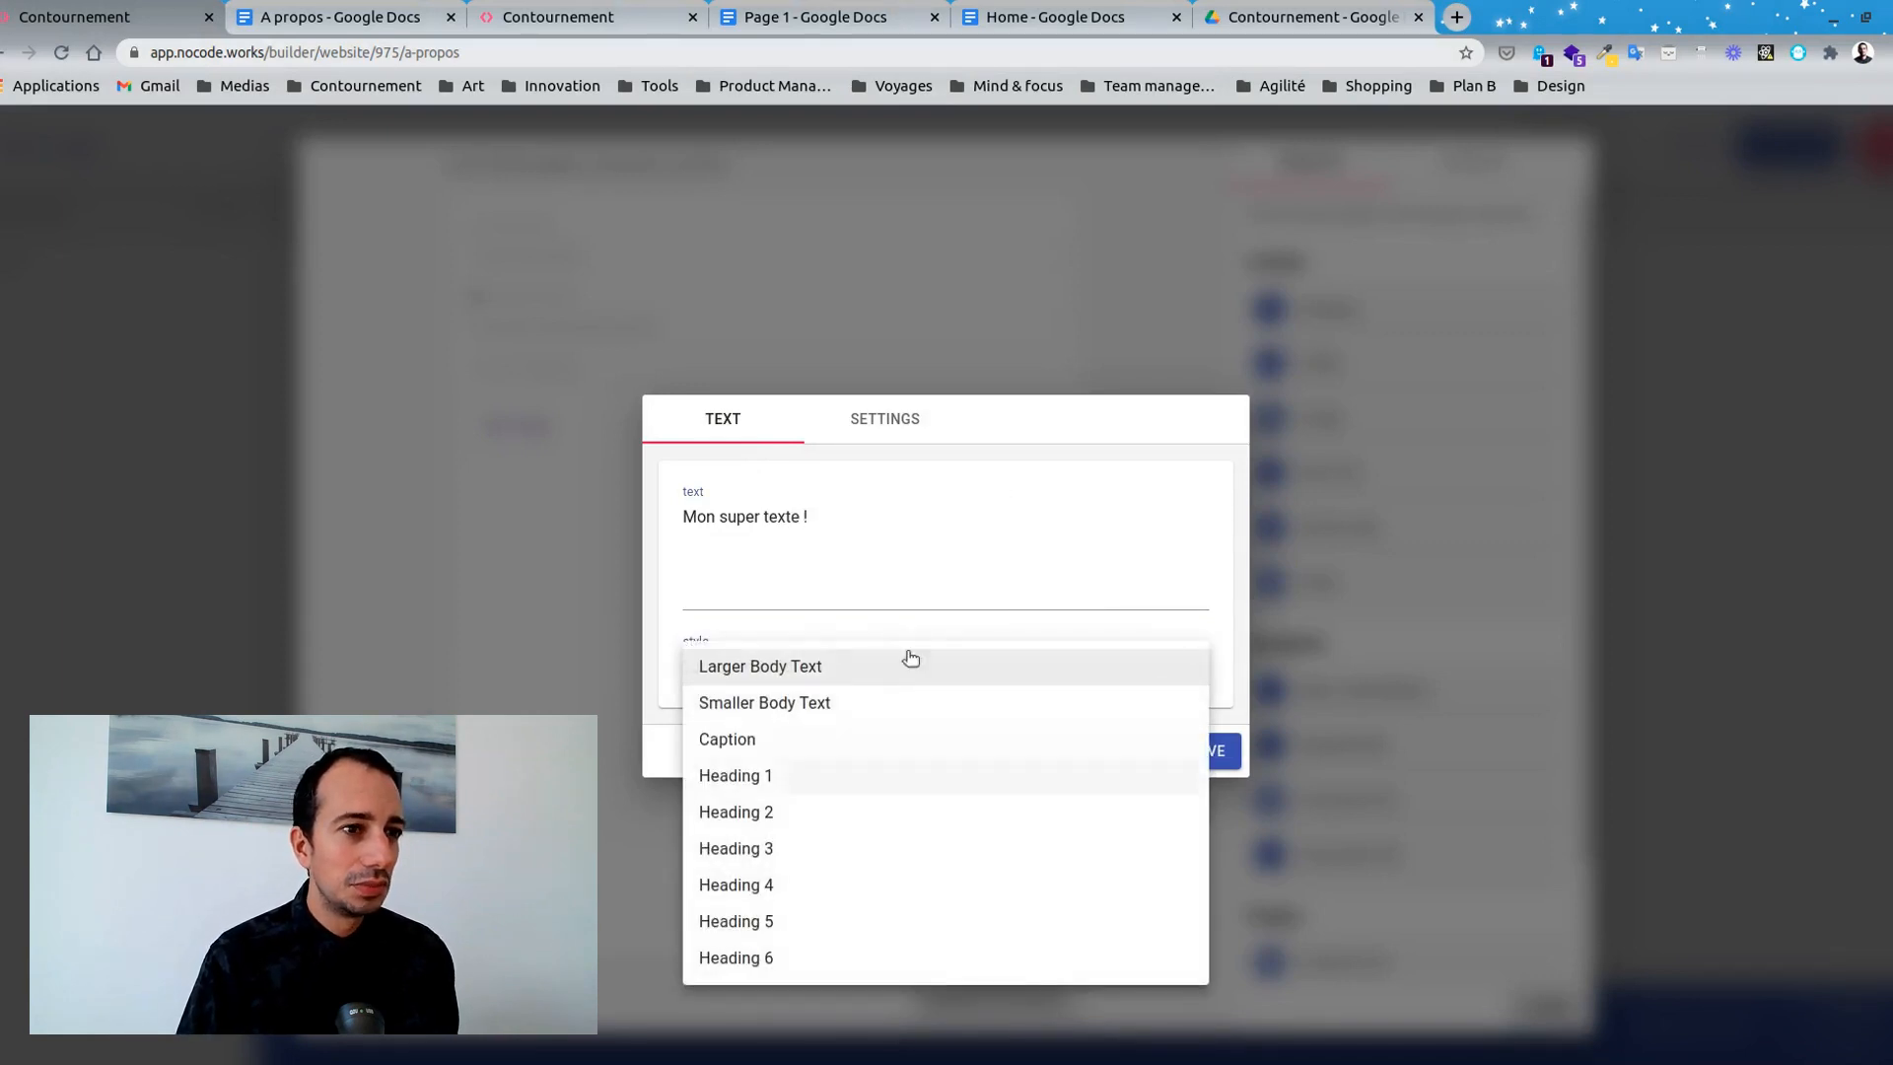
click(1141, 670)
click(1220, 752)
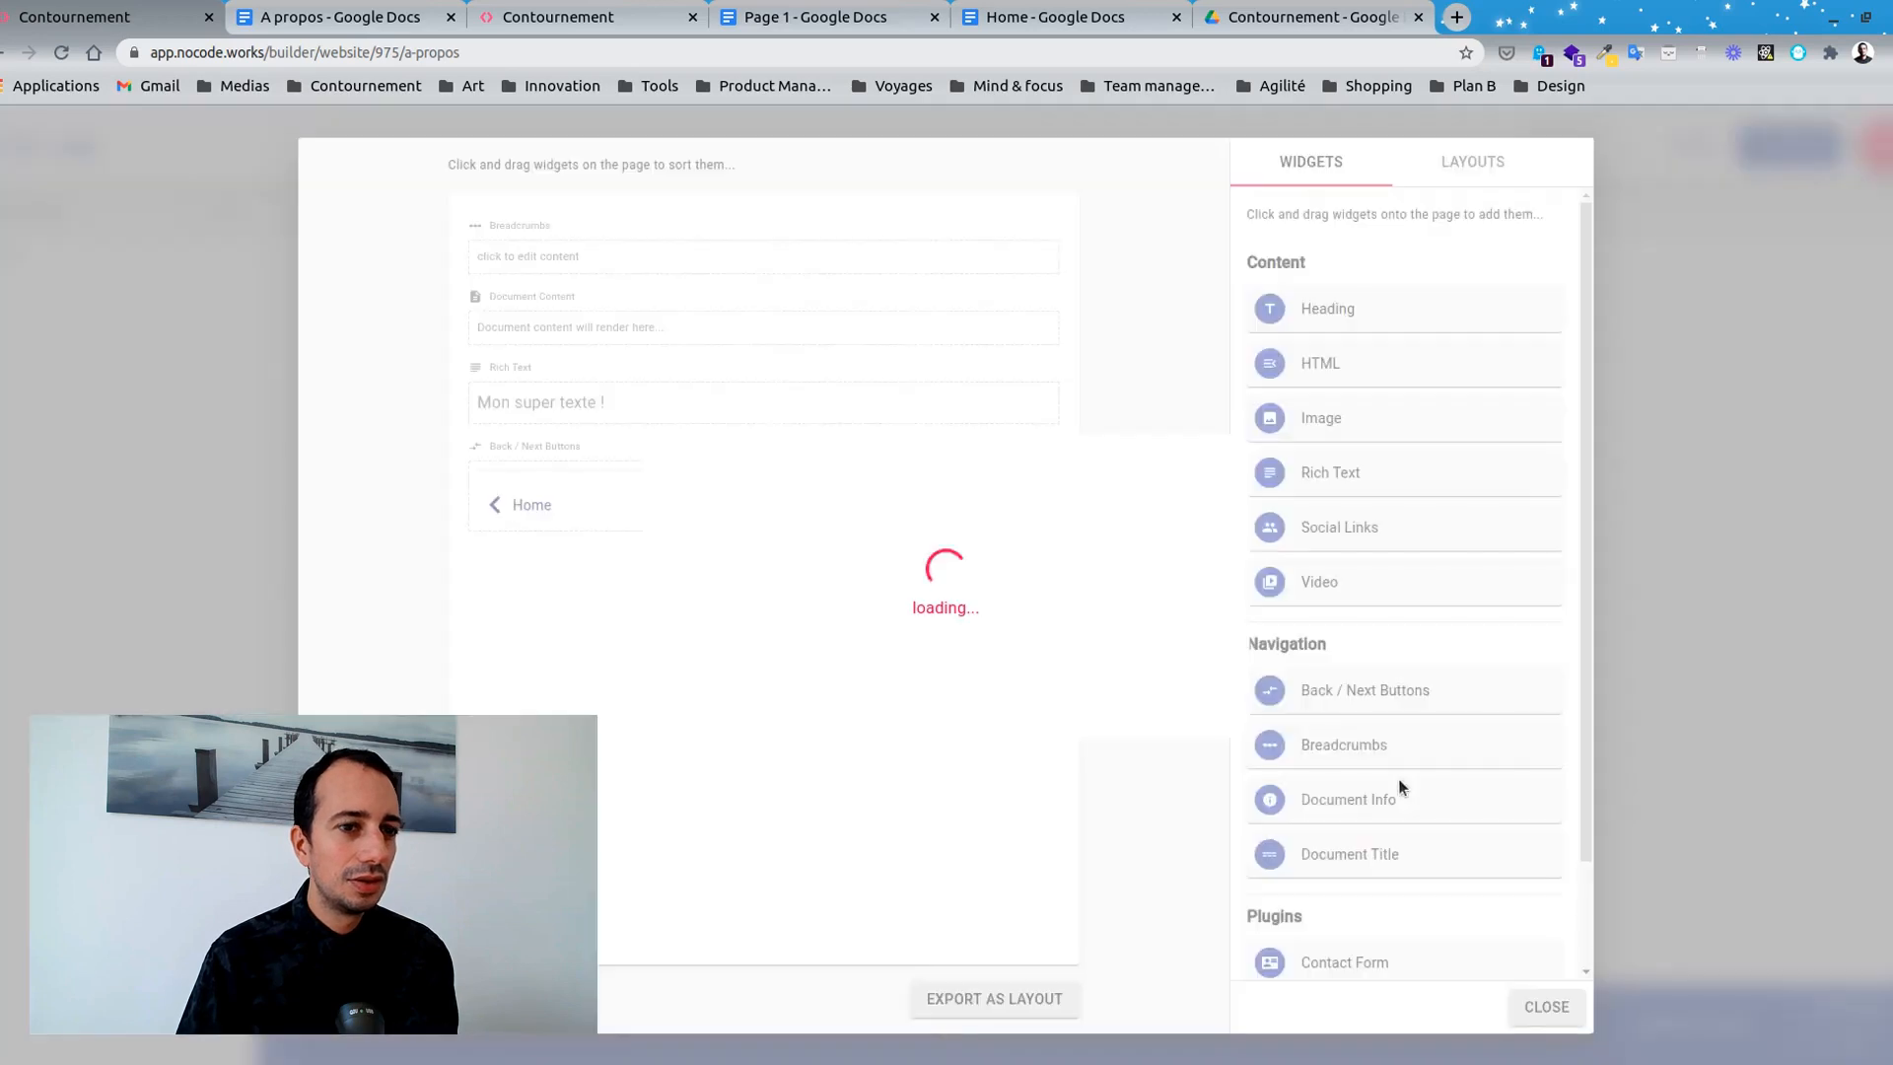
click(1536, 1007)
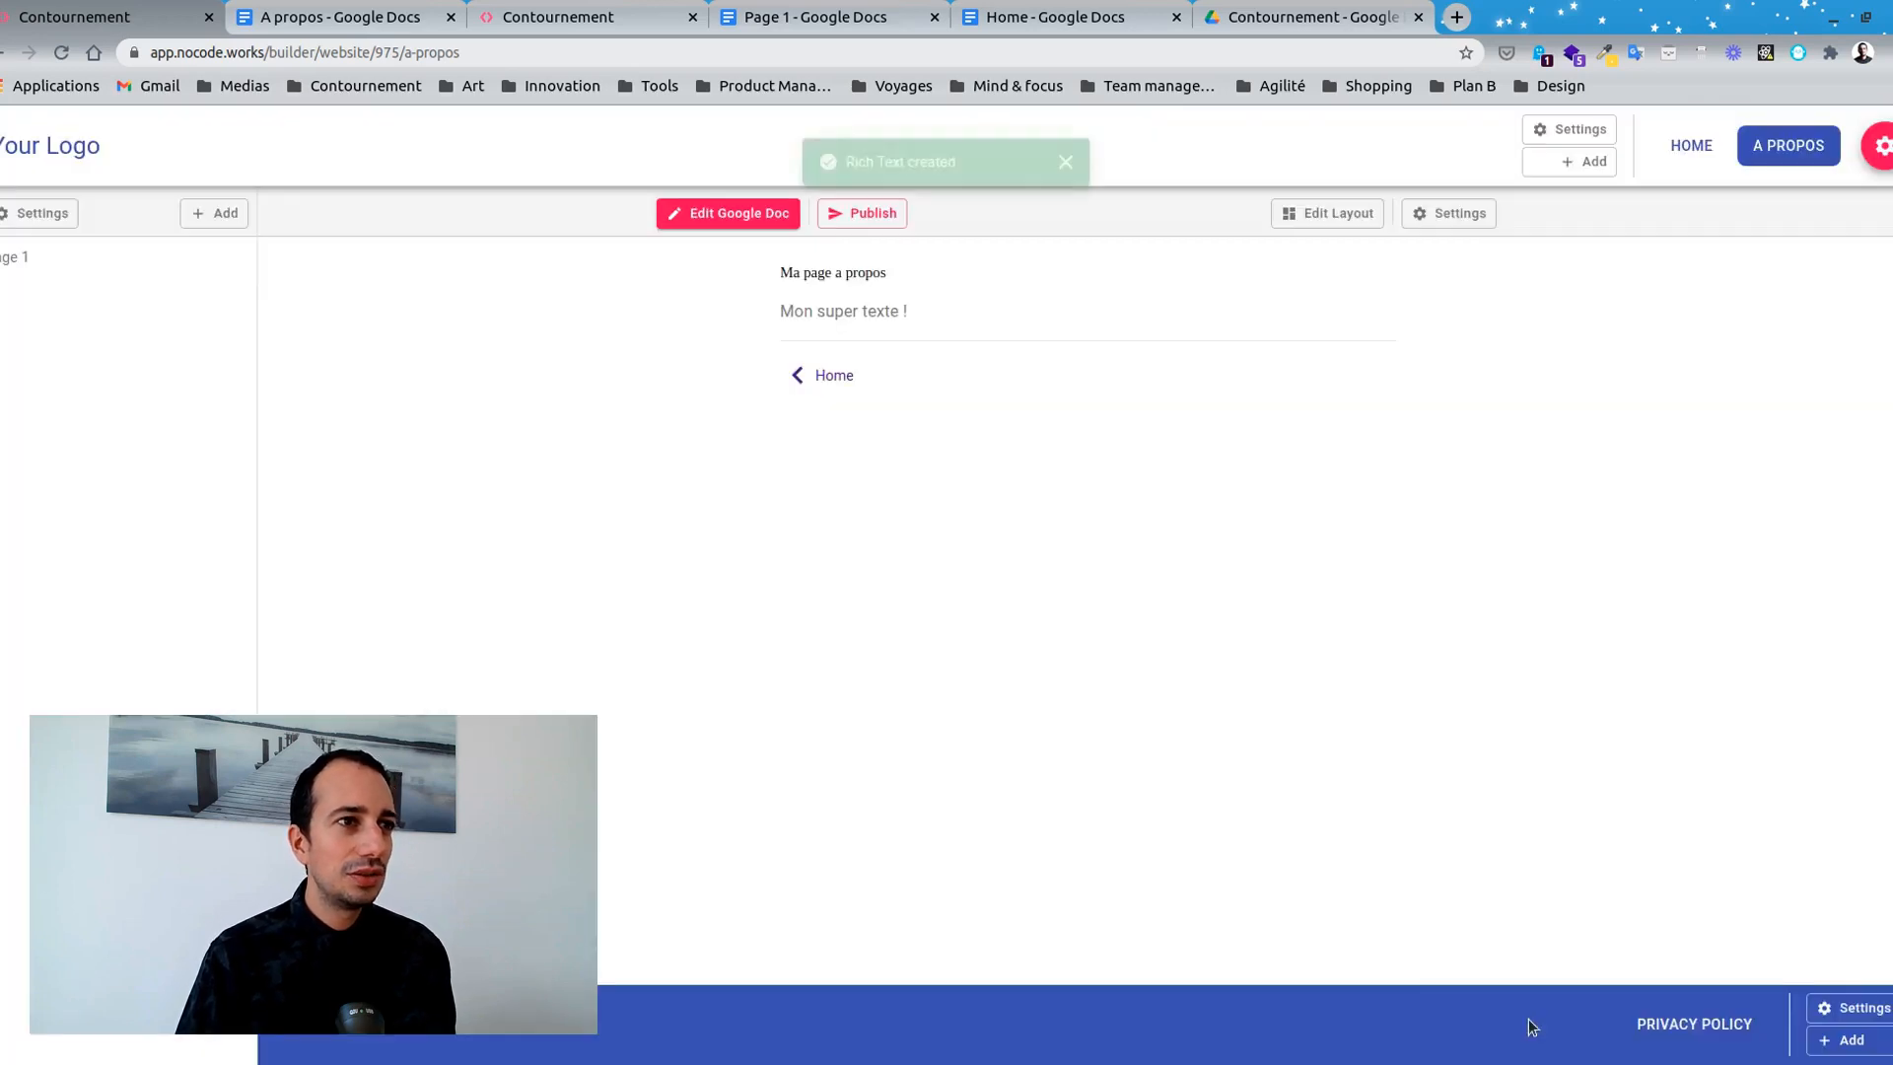
triple_click(866, 274)
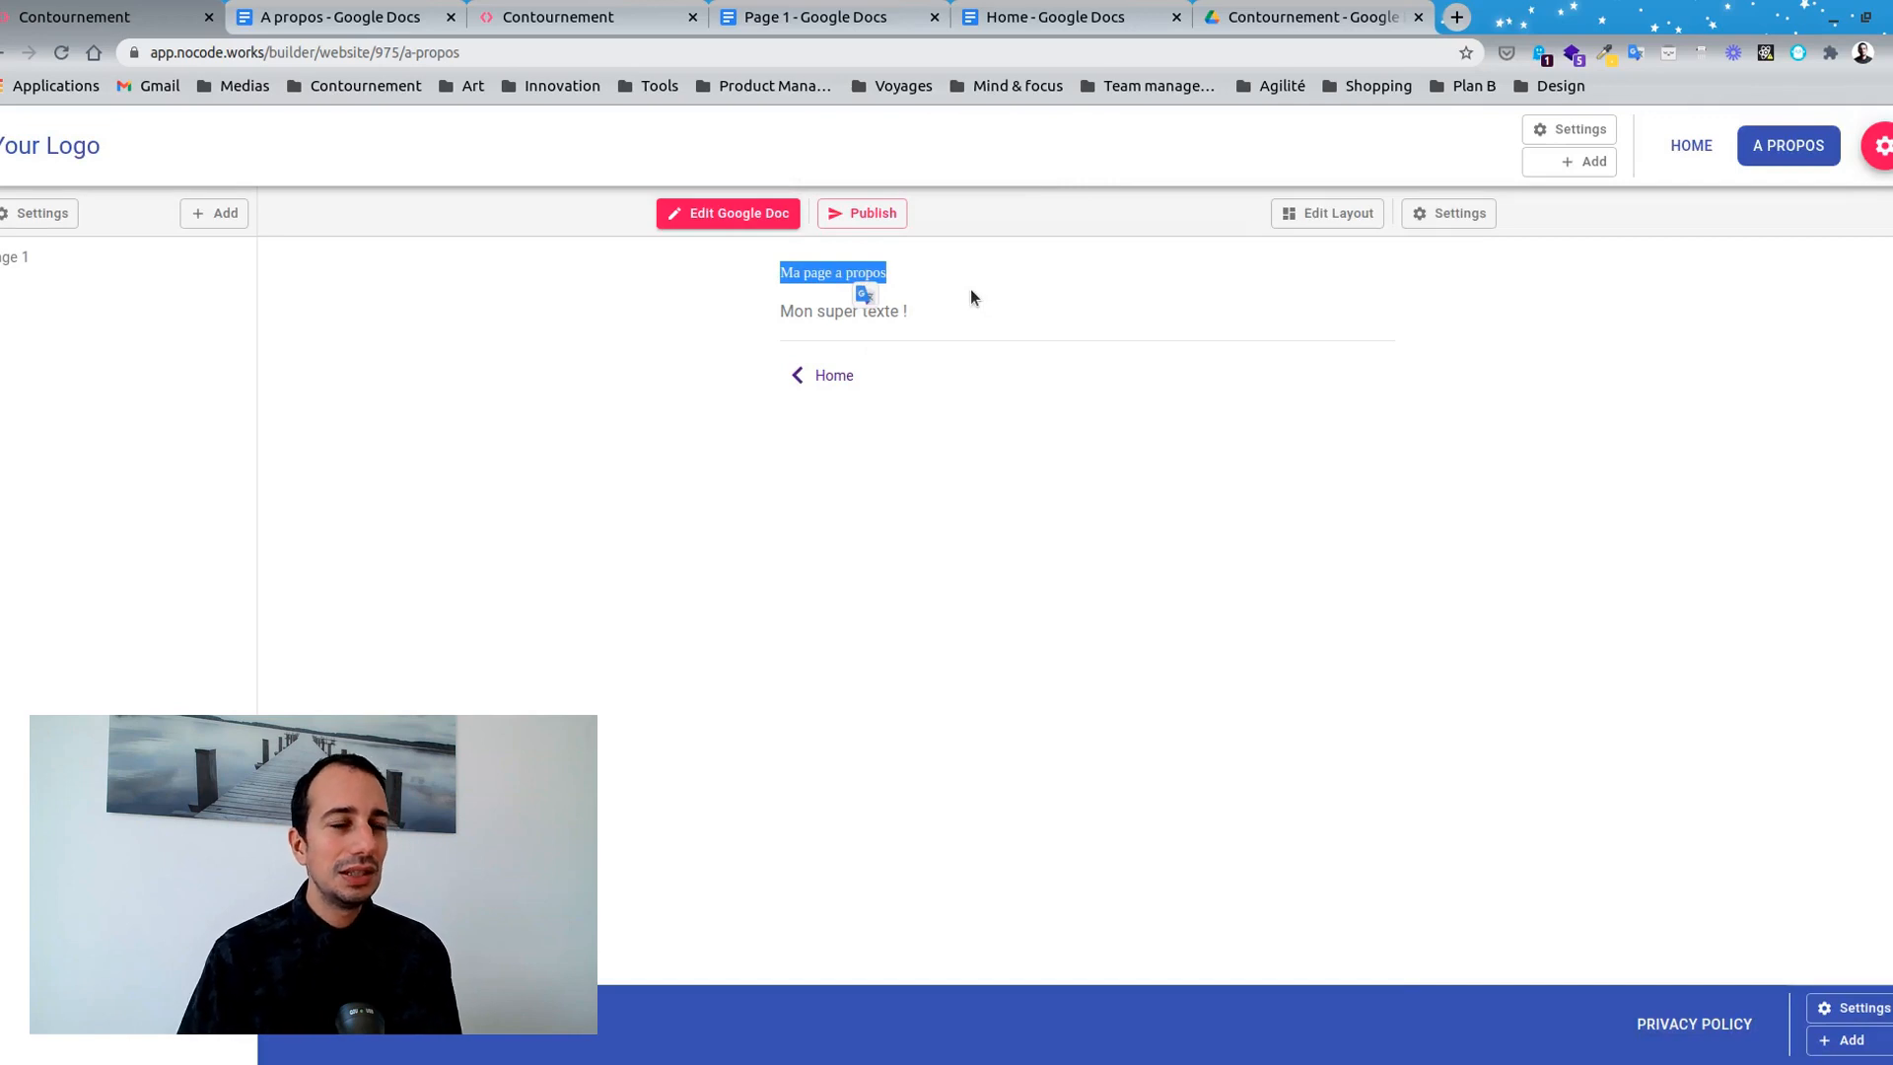
triple_click(882, 311)
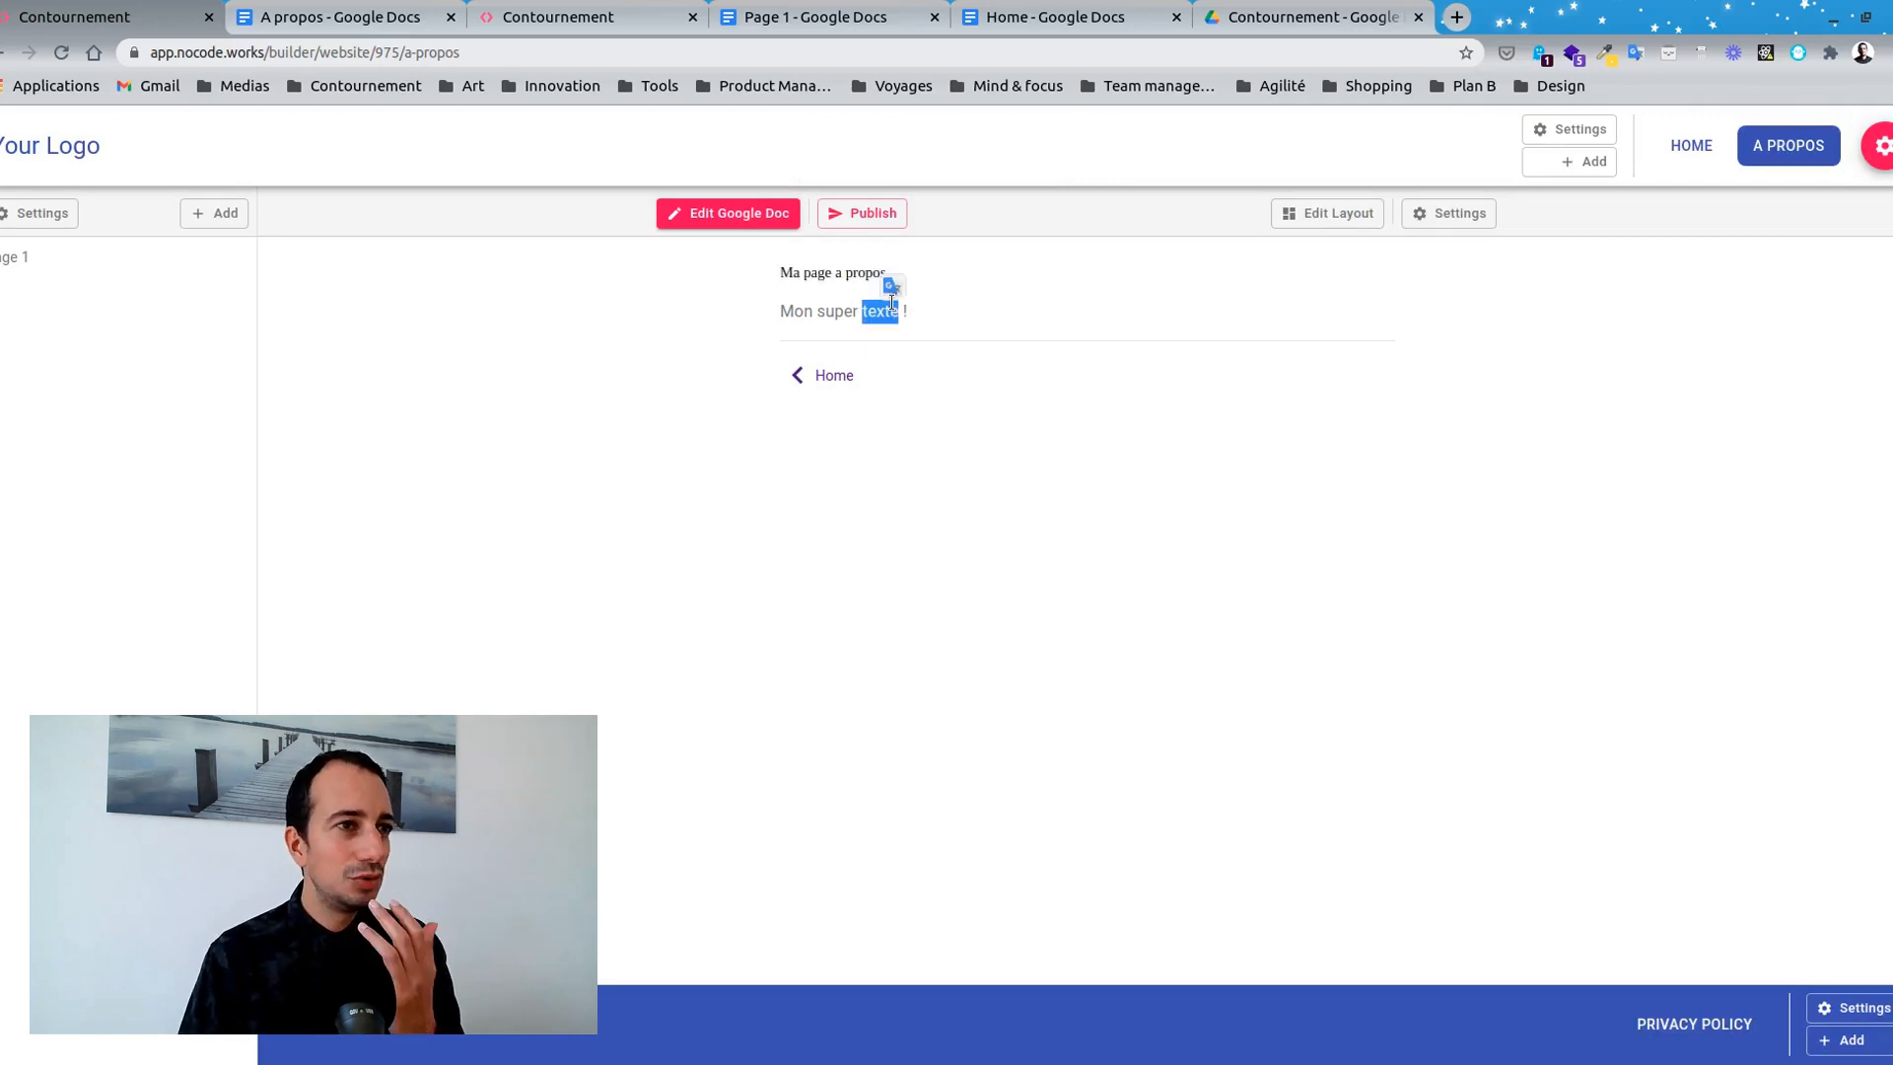
click(961, 324)
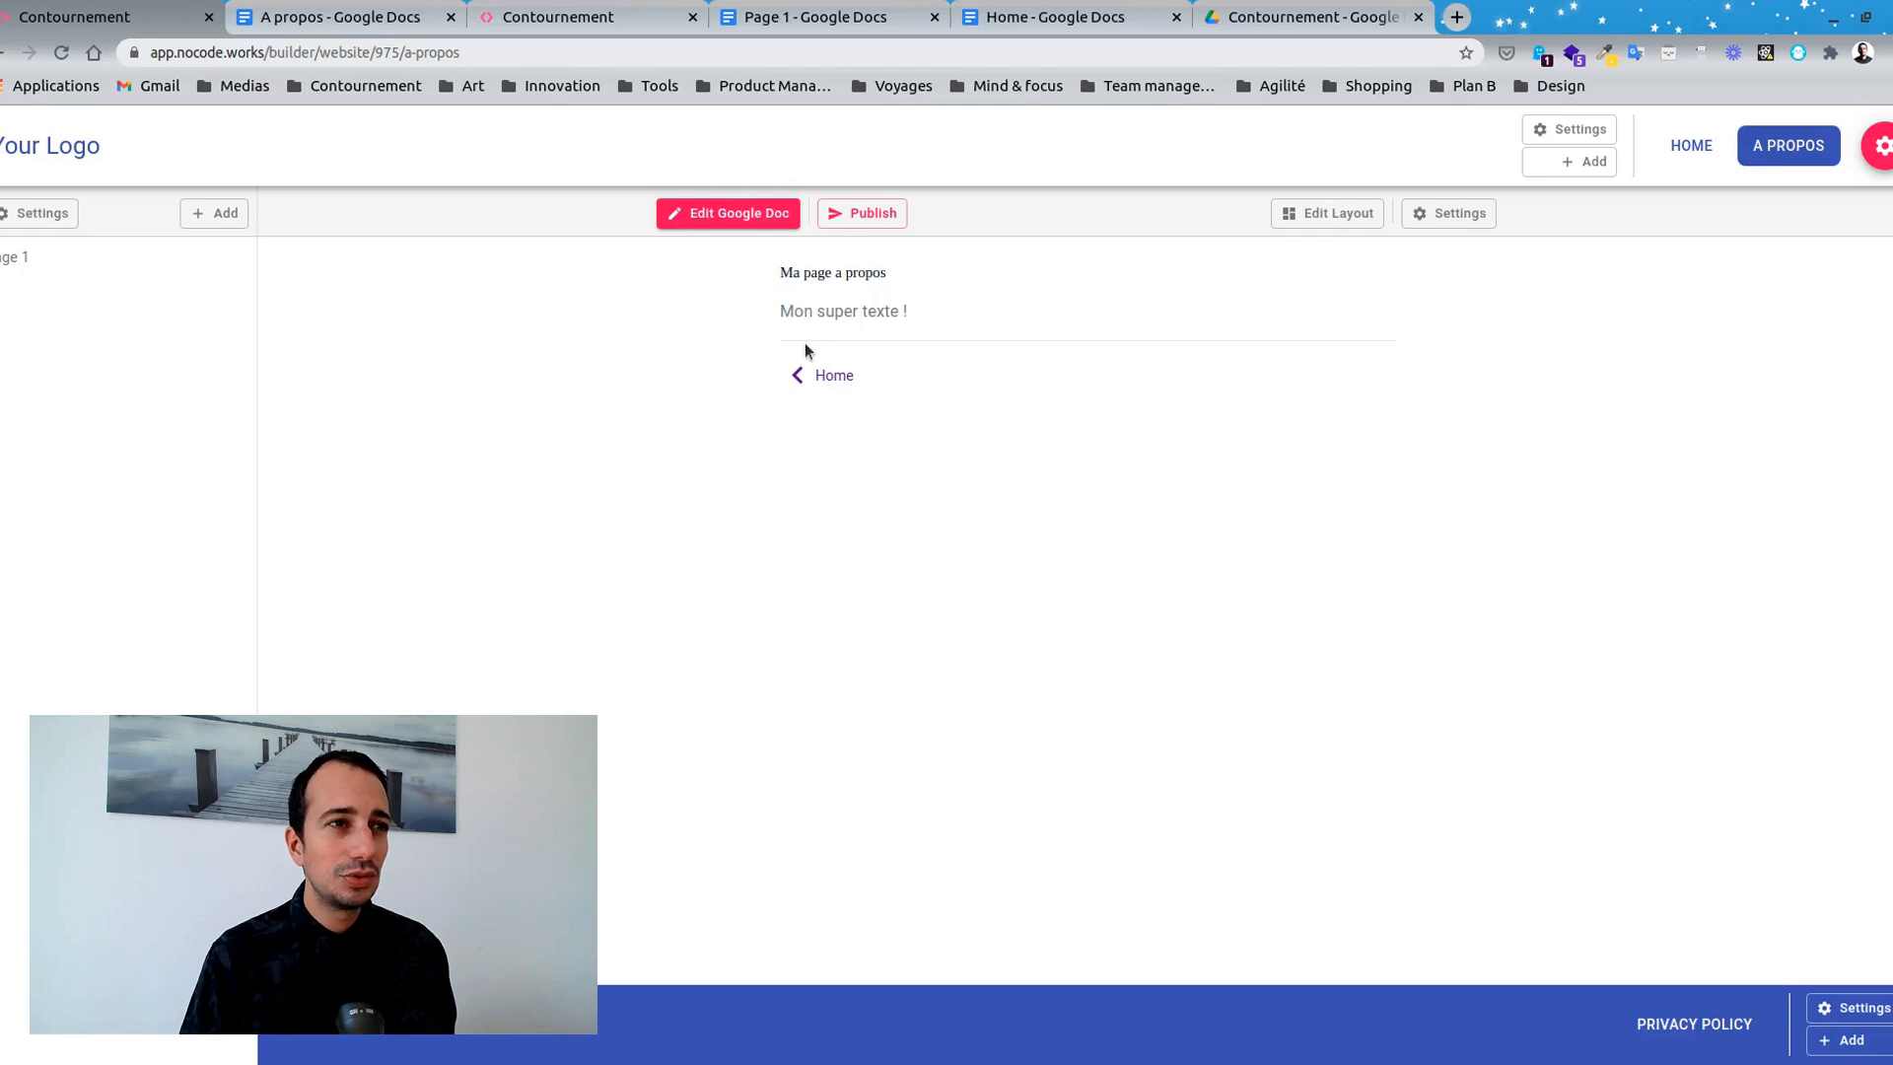
Place a Video widget below the rich text and copy the URL of the first online video on Contournement's YouTube channel.
click(1331, 213)
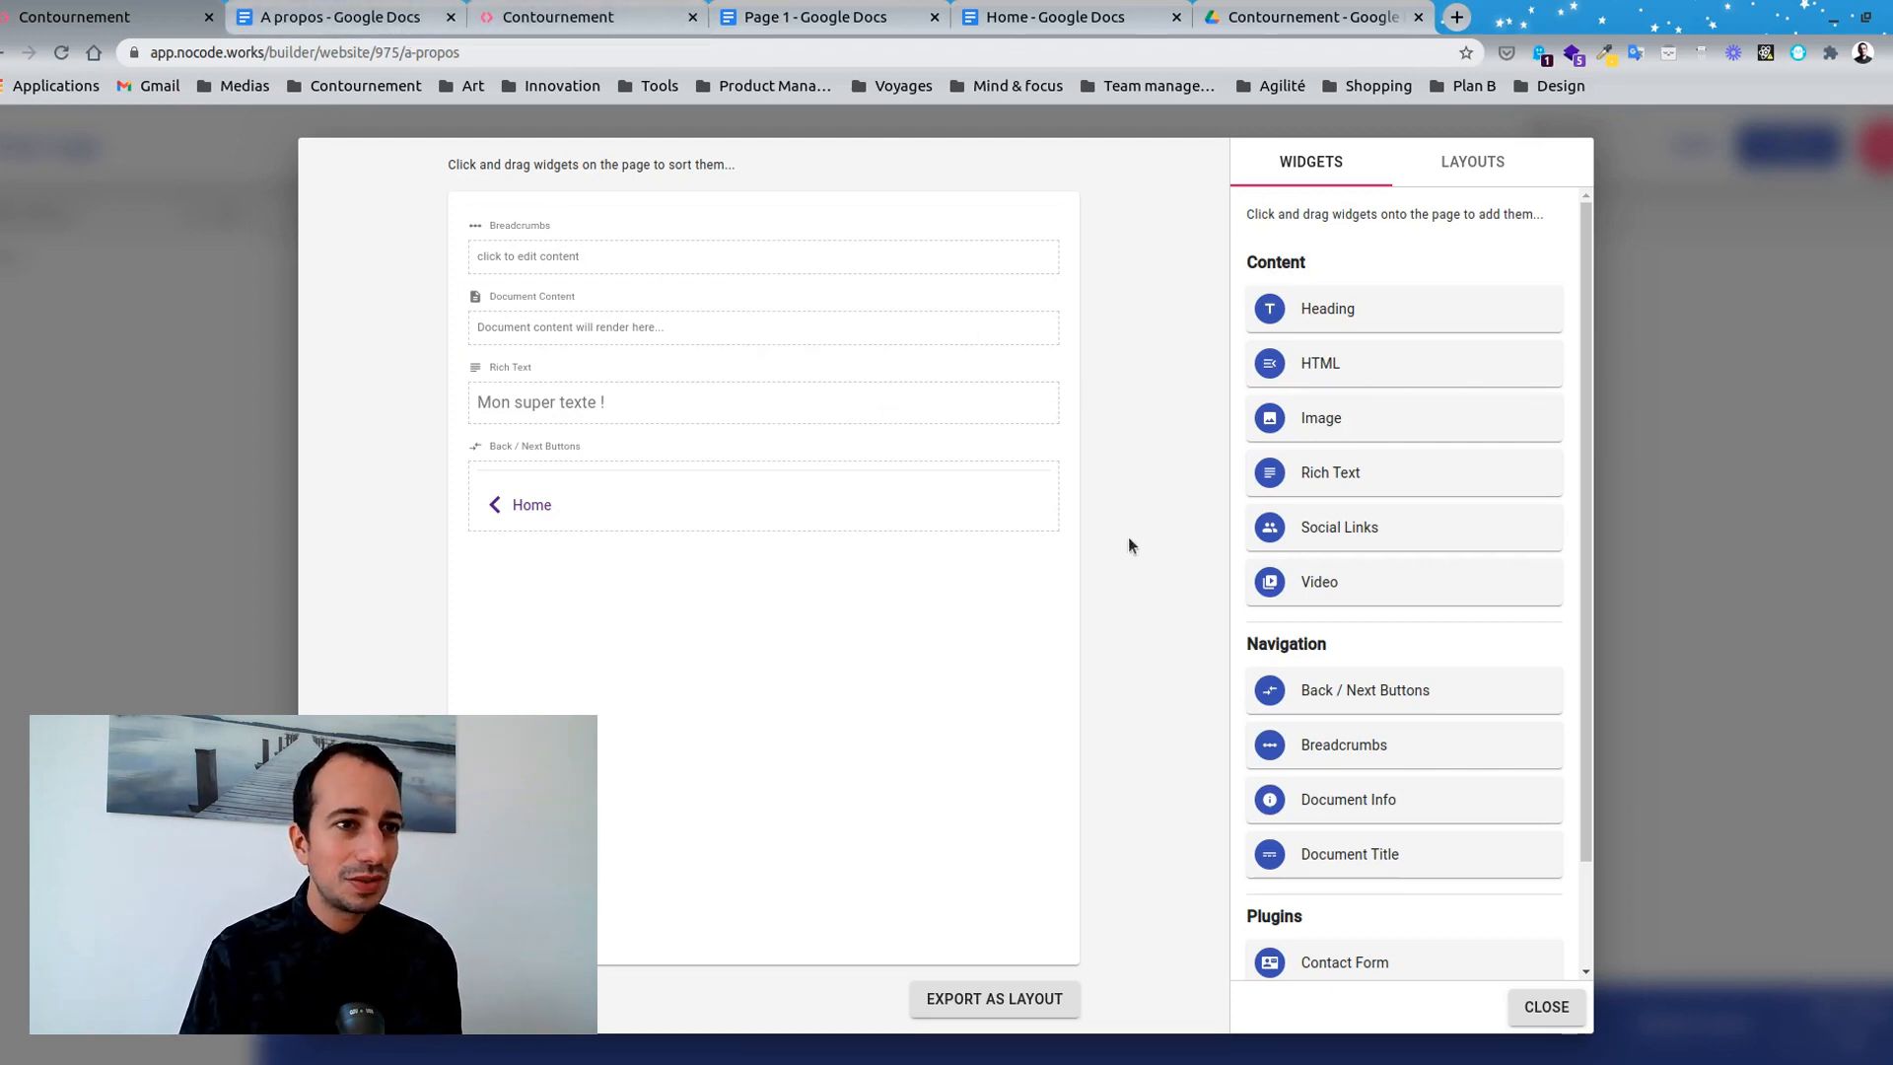
drag(1339, 581, 680, 493)
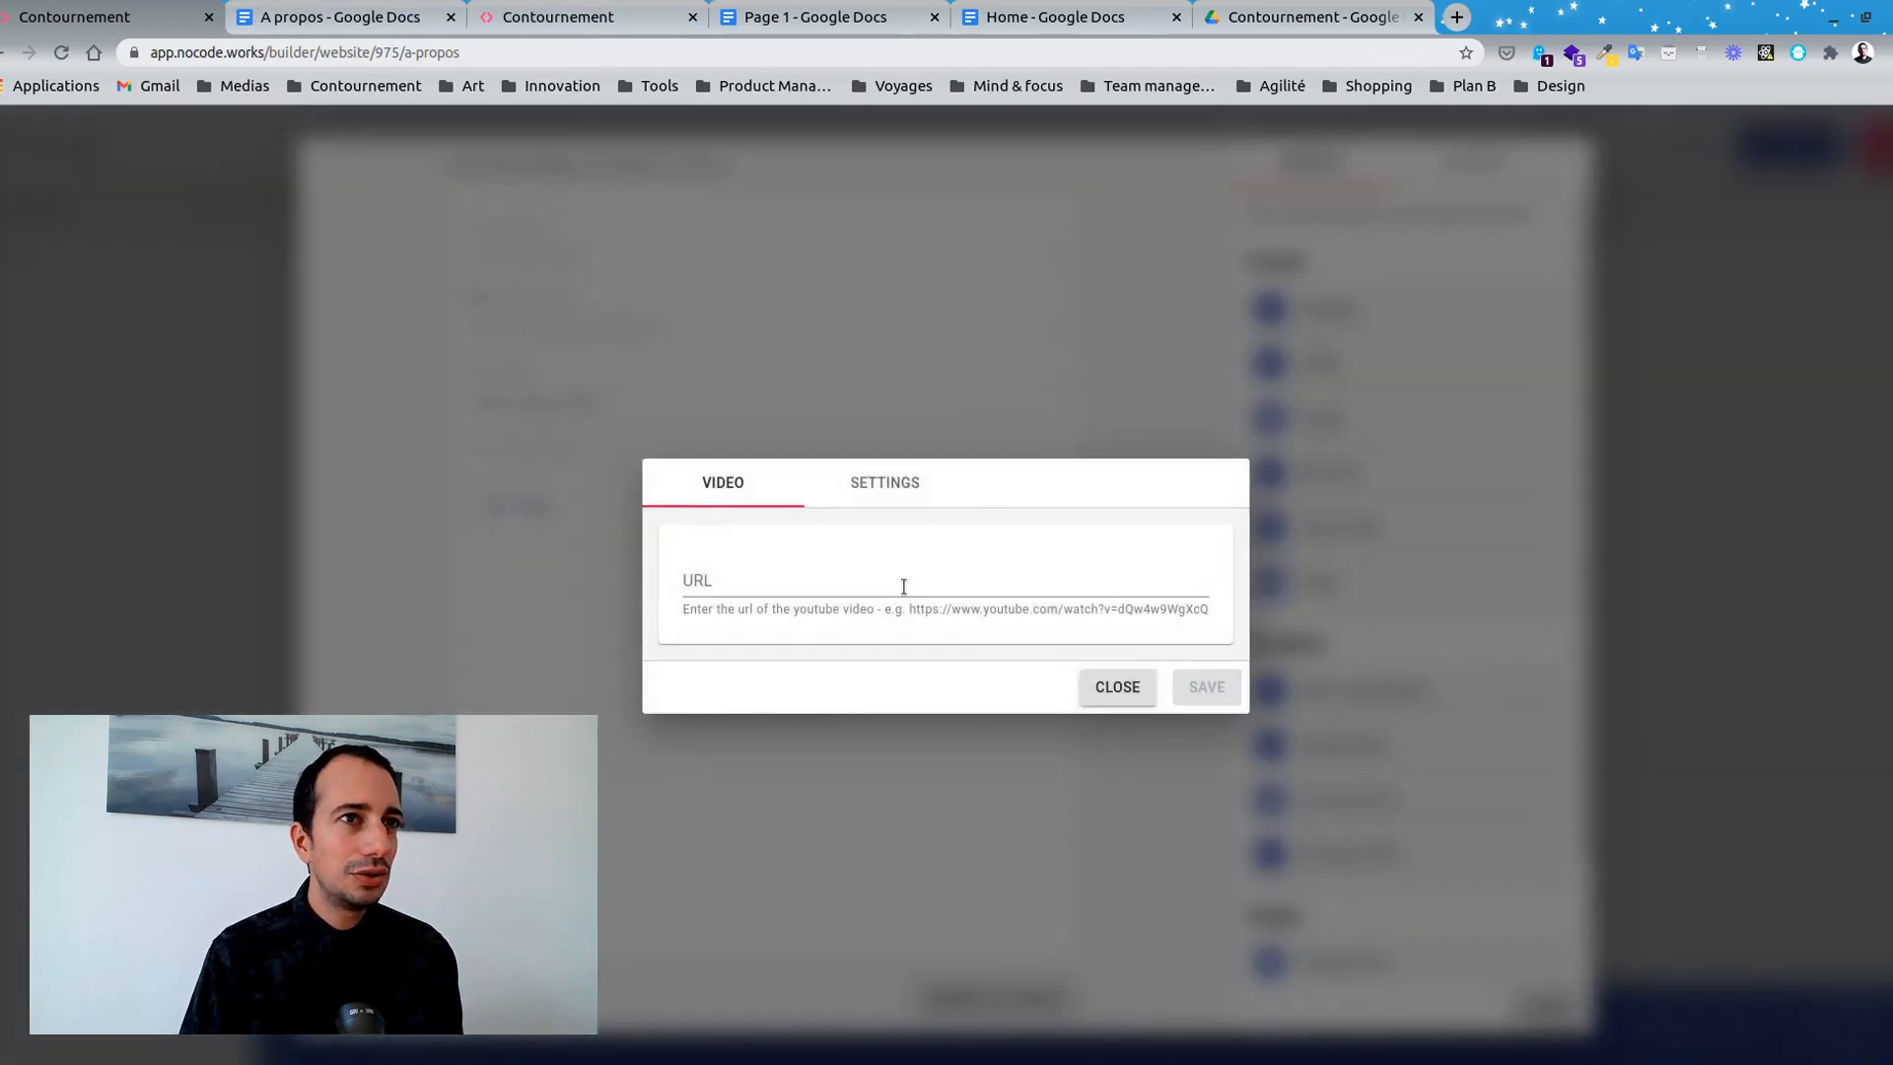
click(1456, 17)
text(y)
key(BackSpace)
click(659, 240)
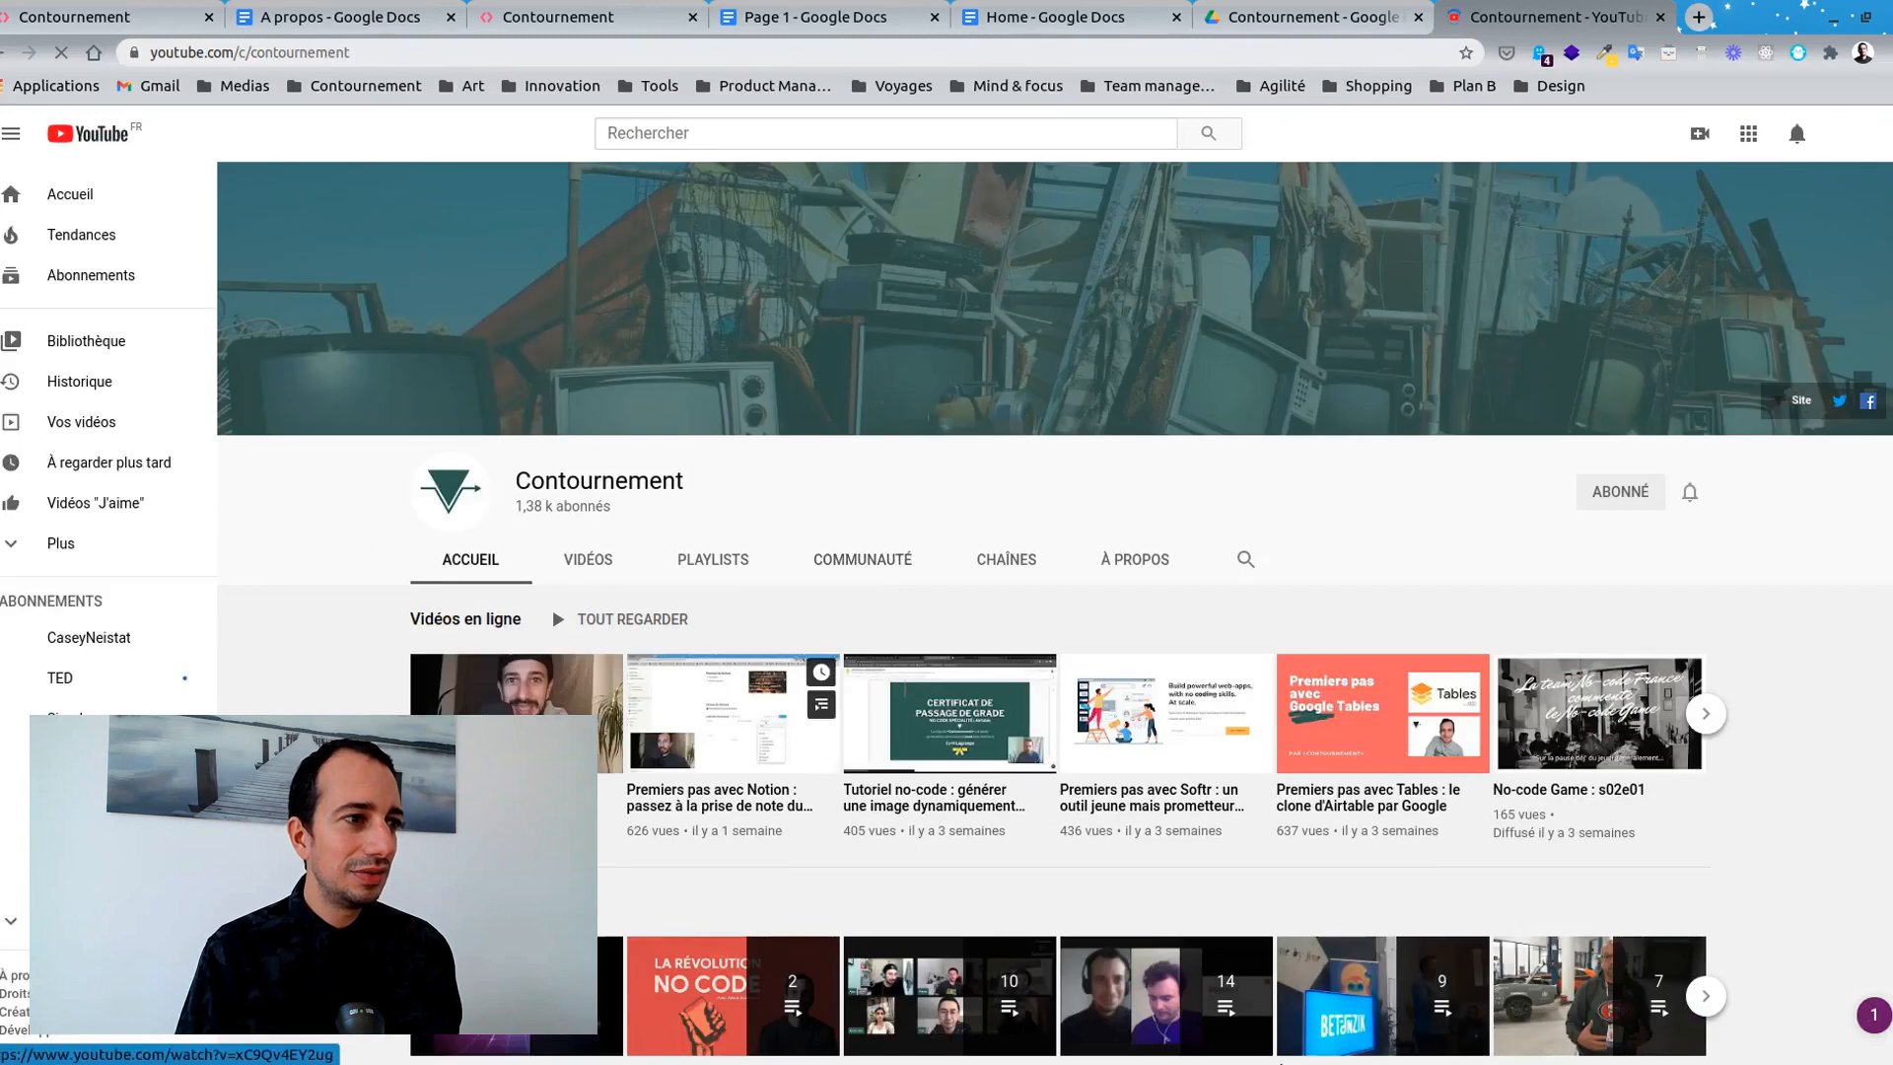
click(532, 690)
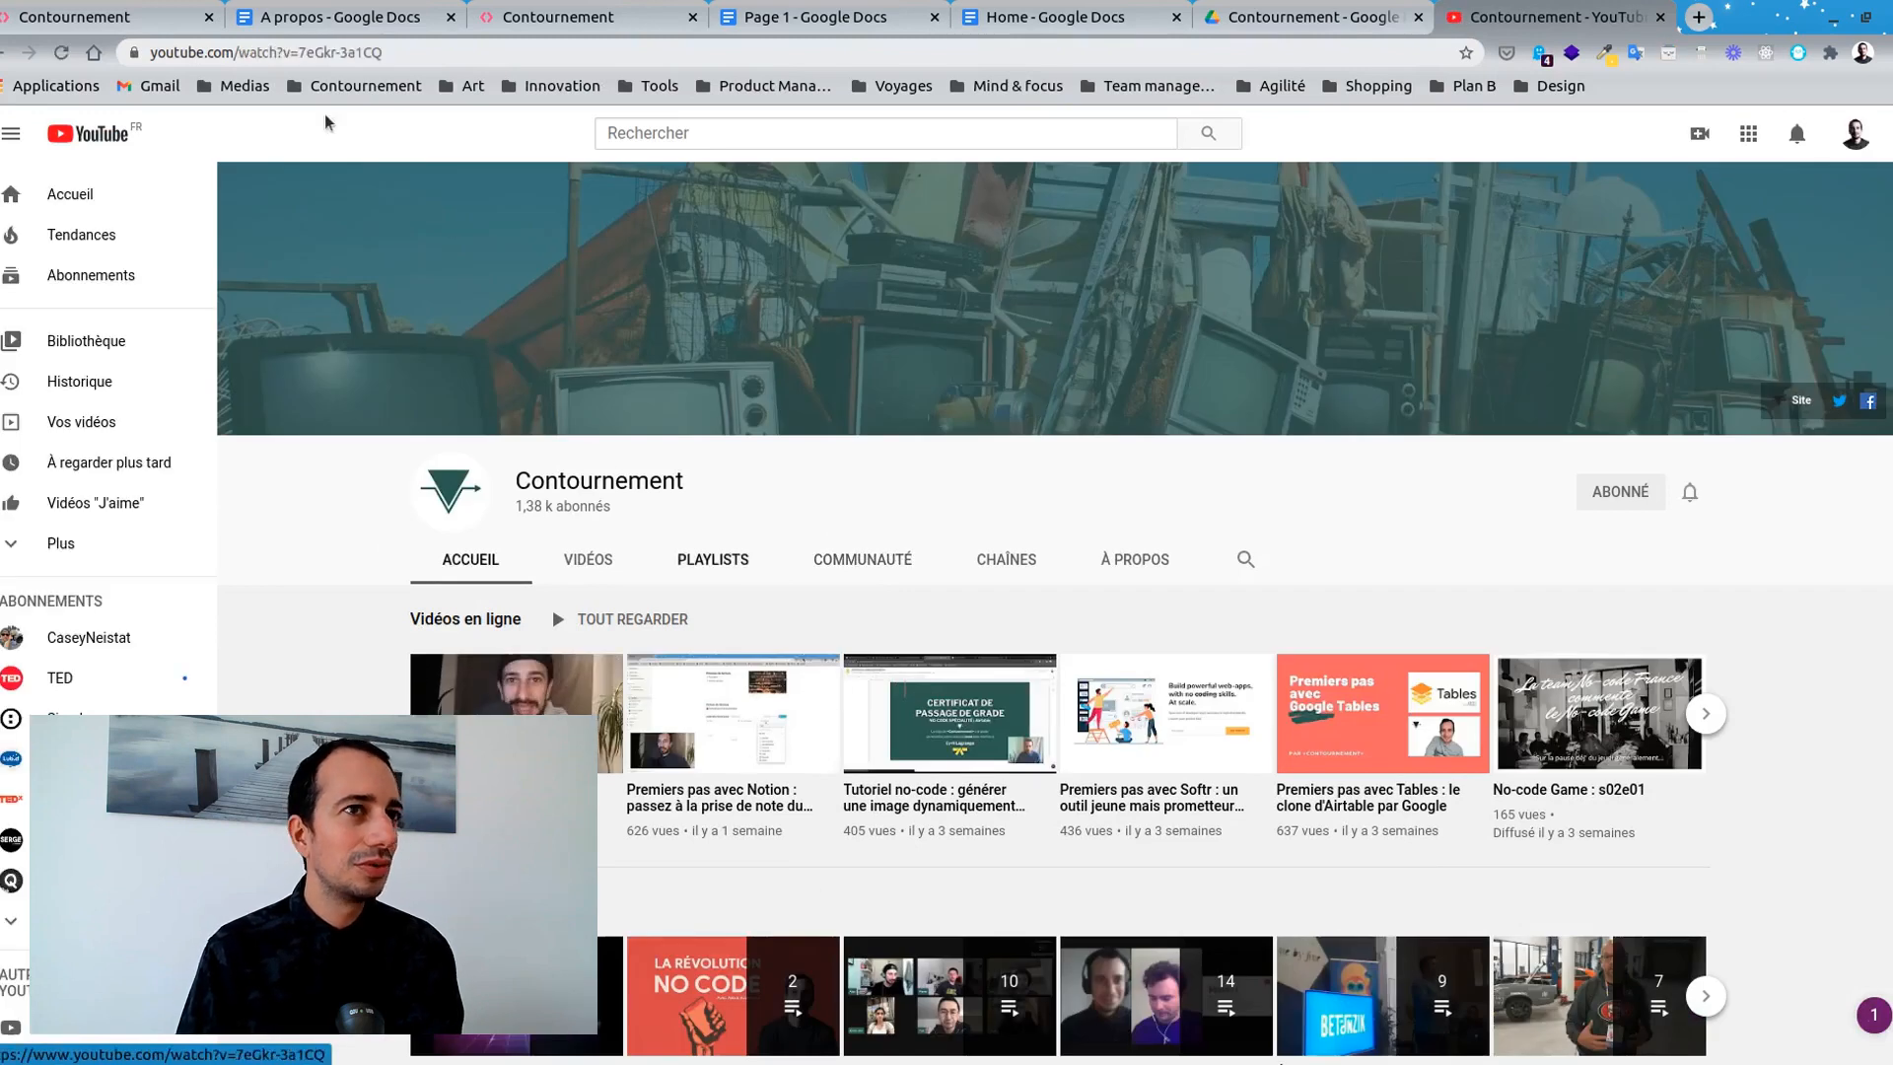
click(383, 54)
key(ctrl+c)
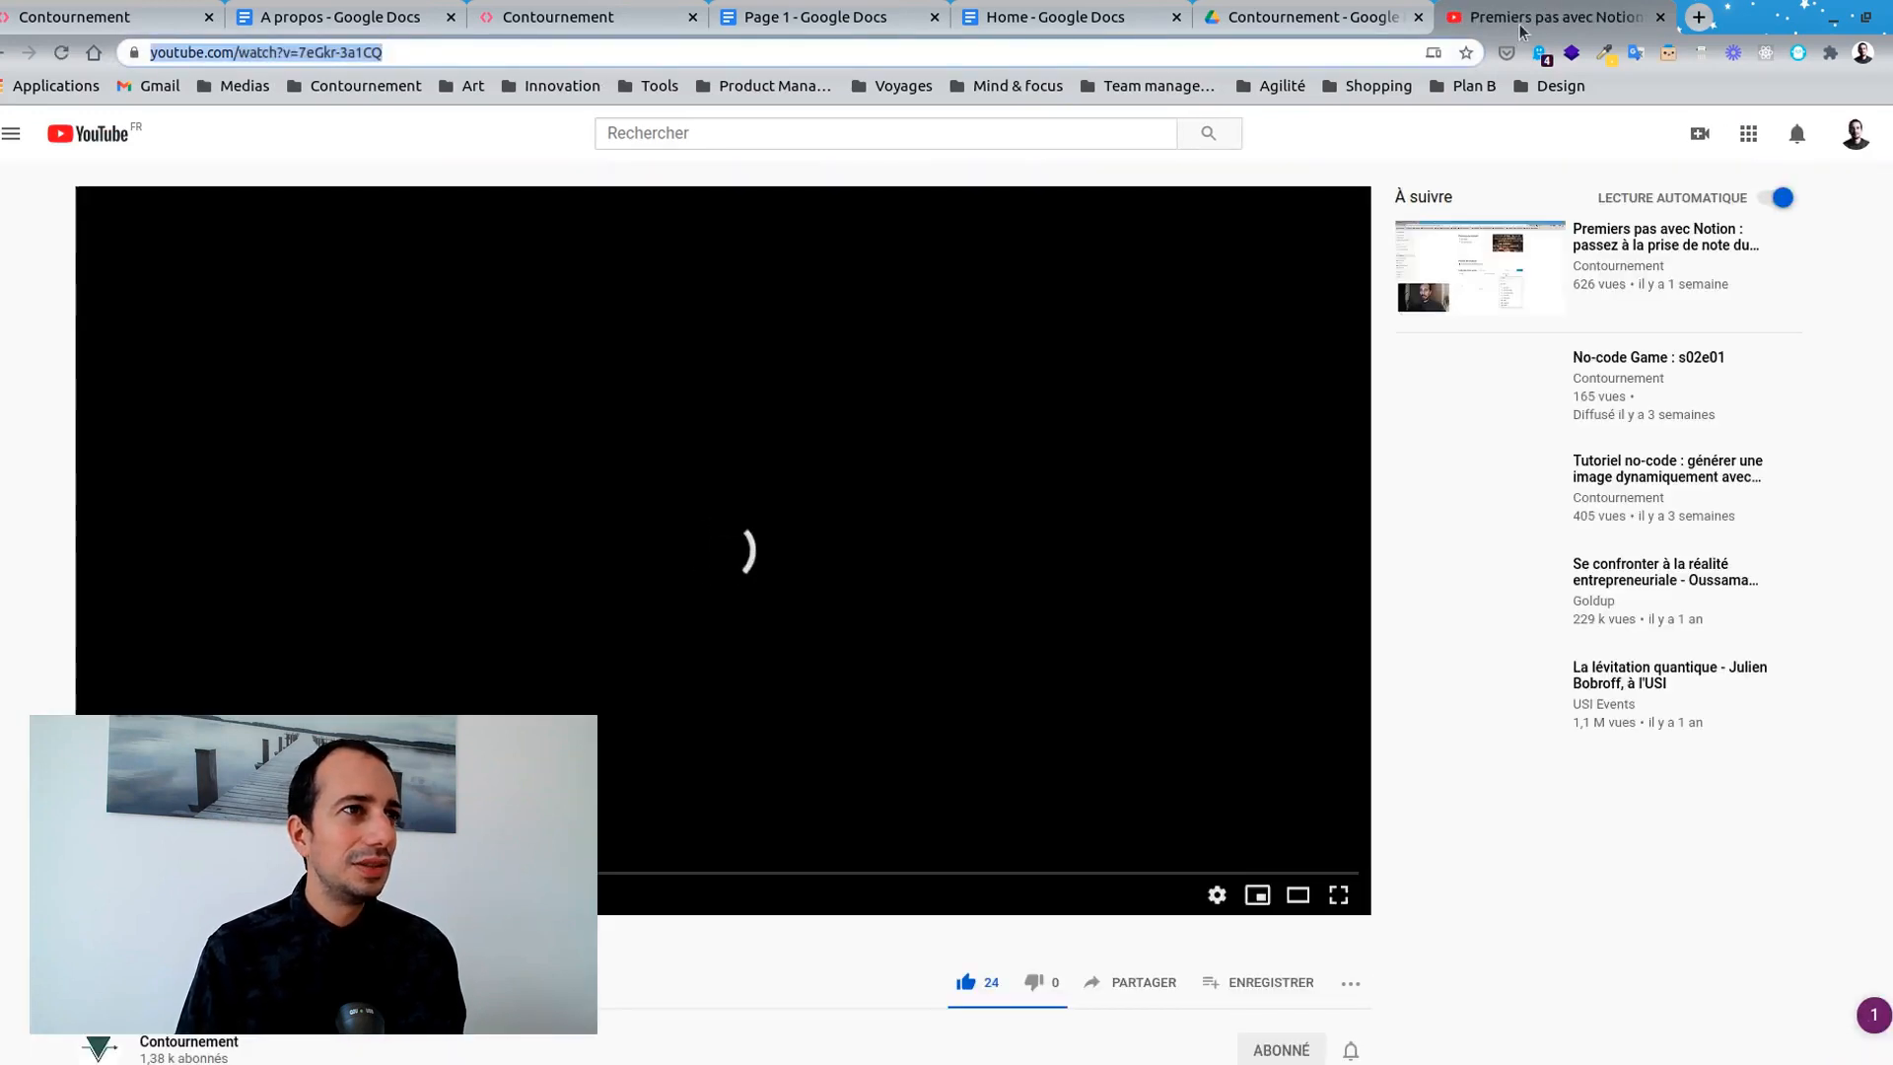
key(ctrl+w)
click(803, 581)
key(ctrl+v)
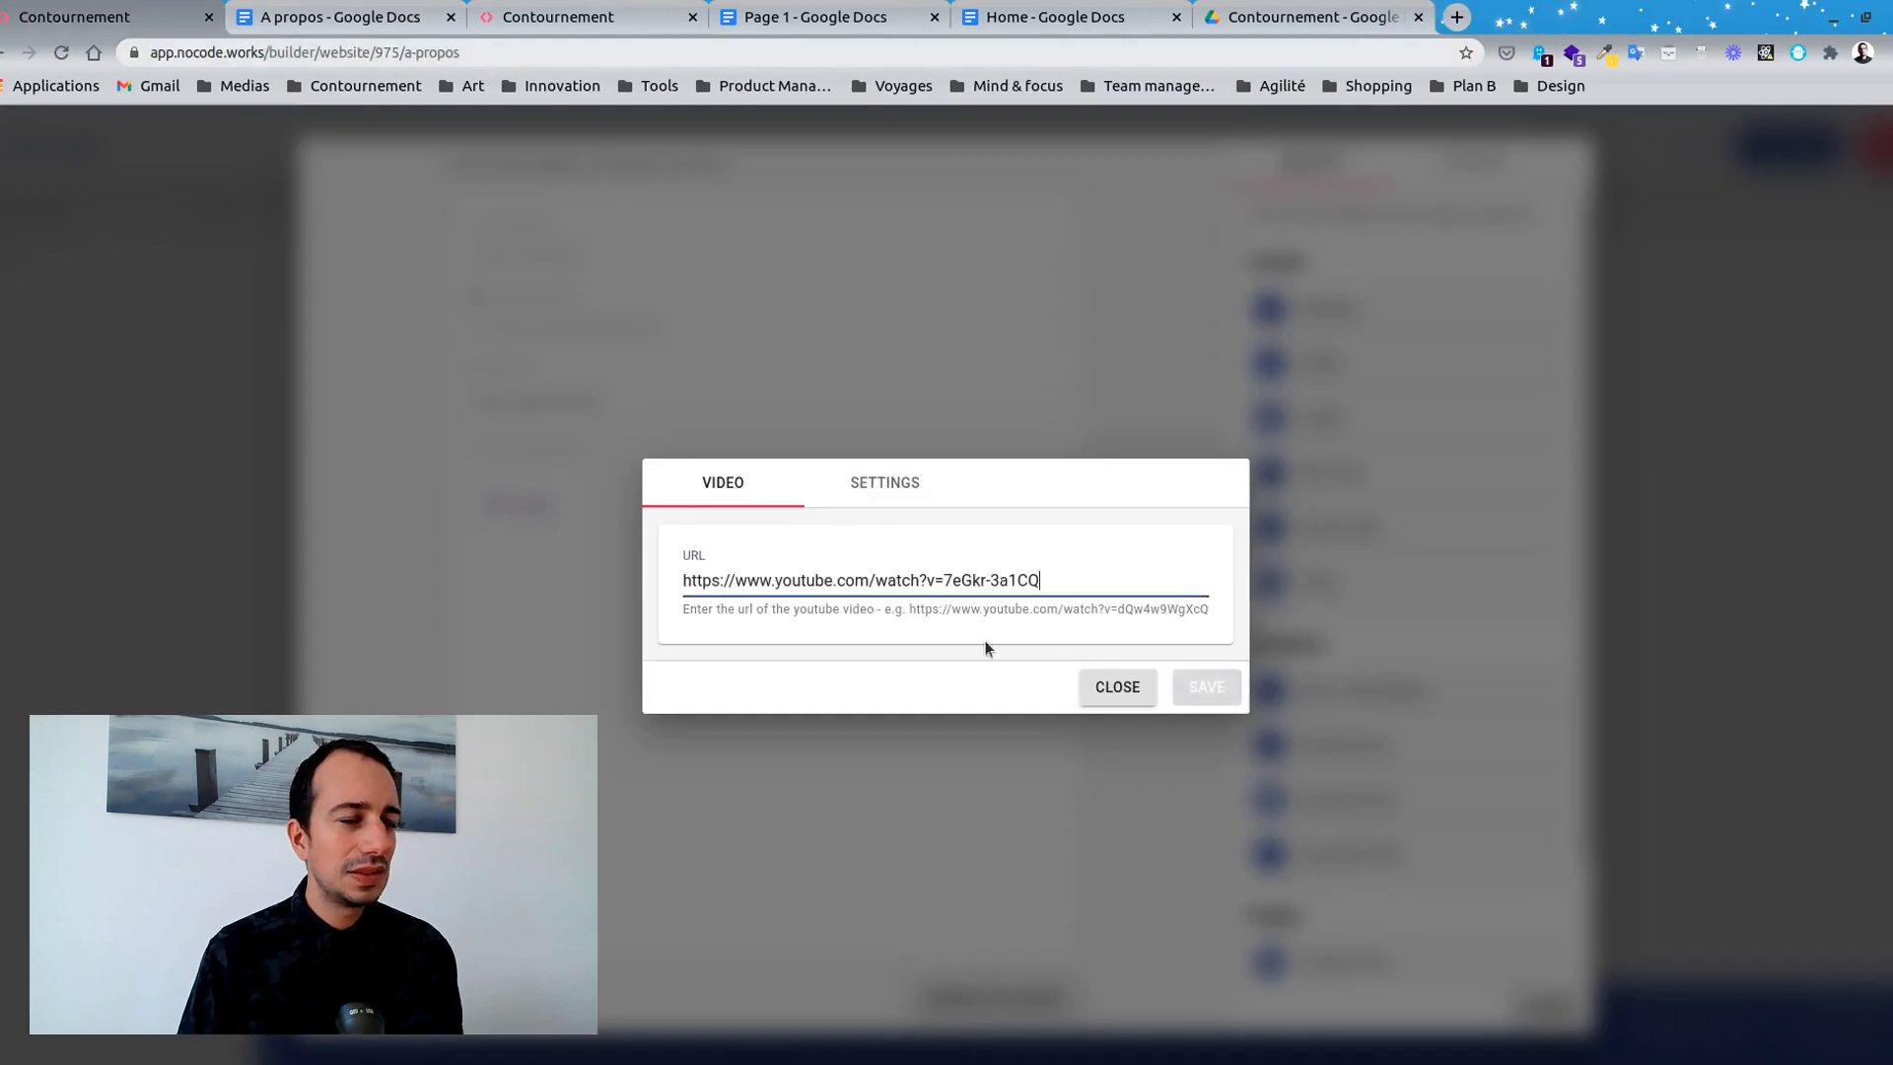
click(1183, 687)
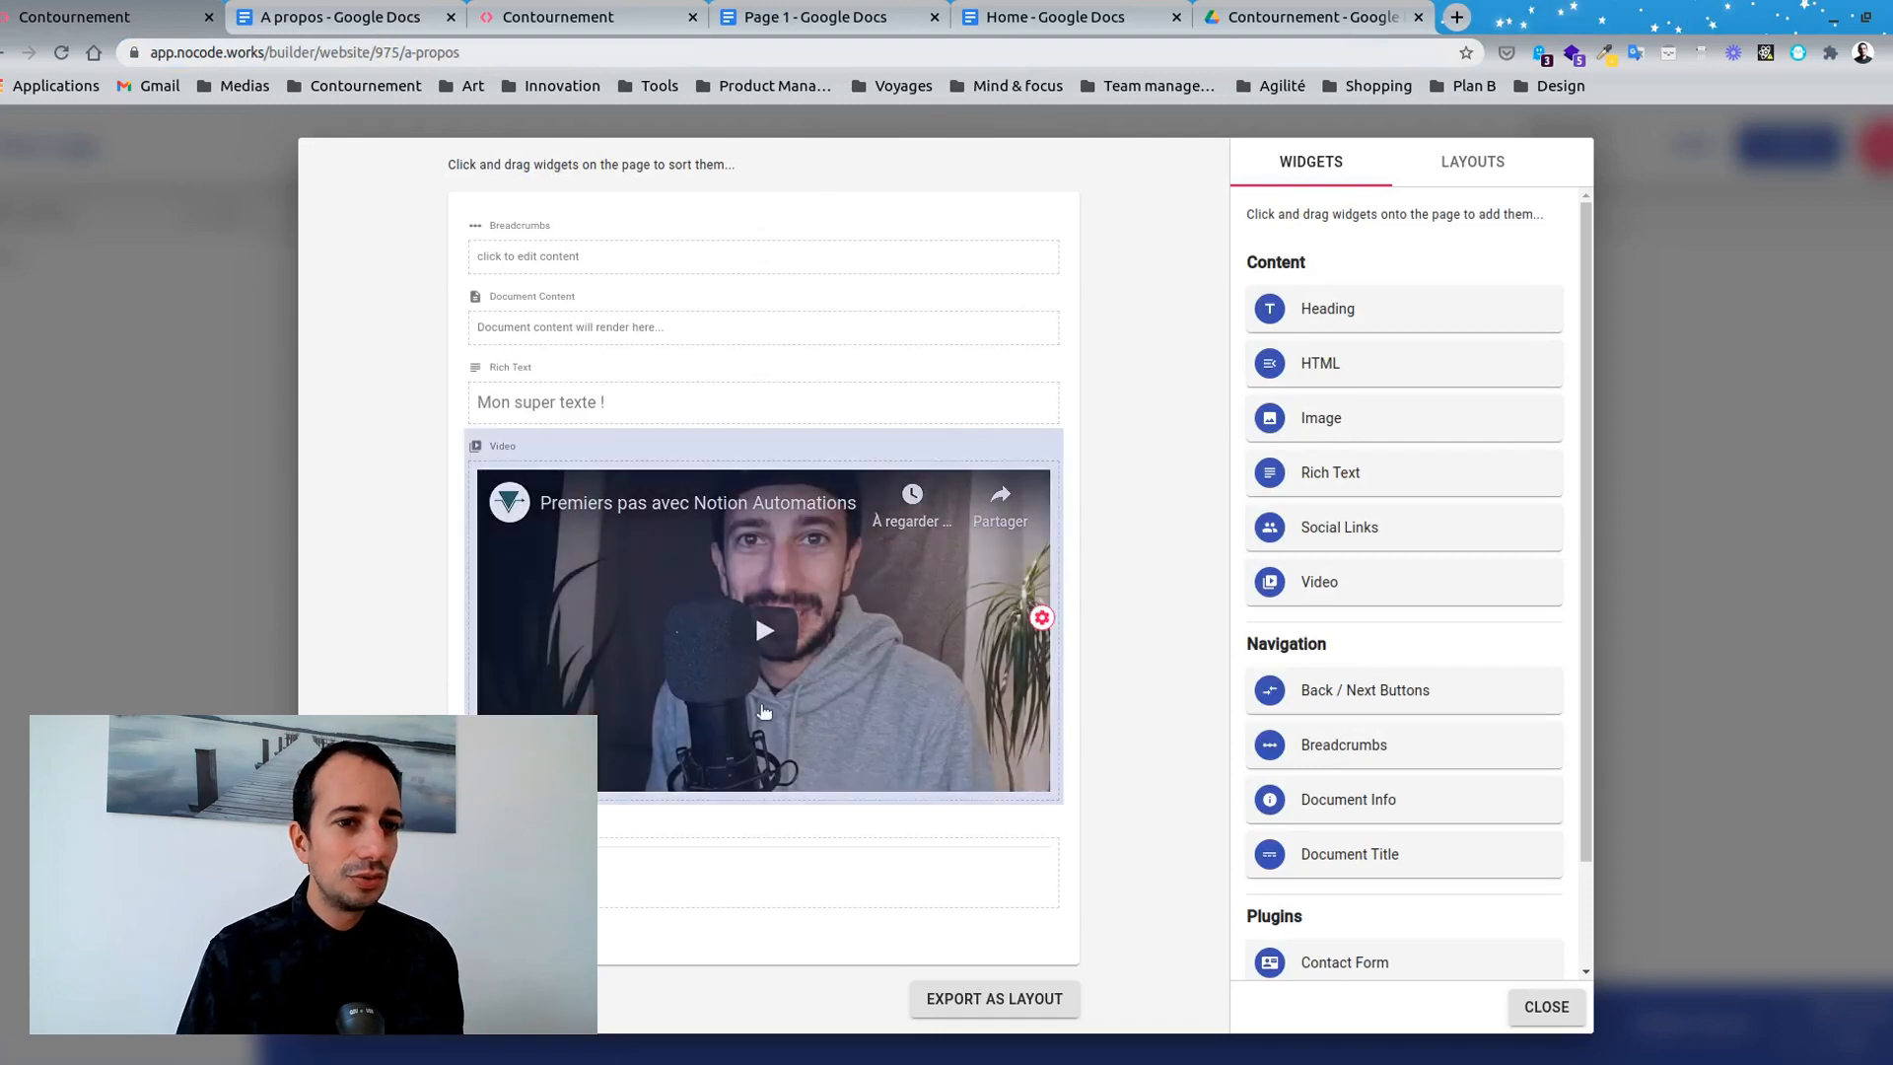
click(1546, 1005)
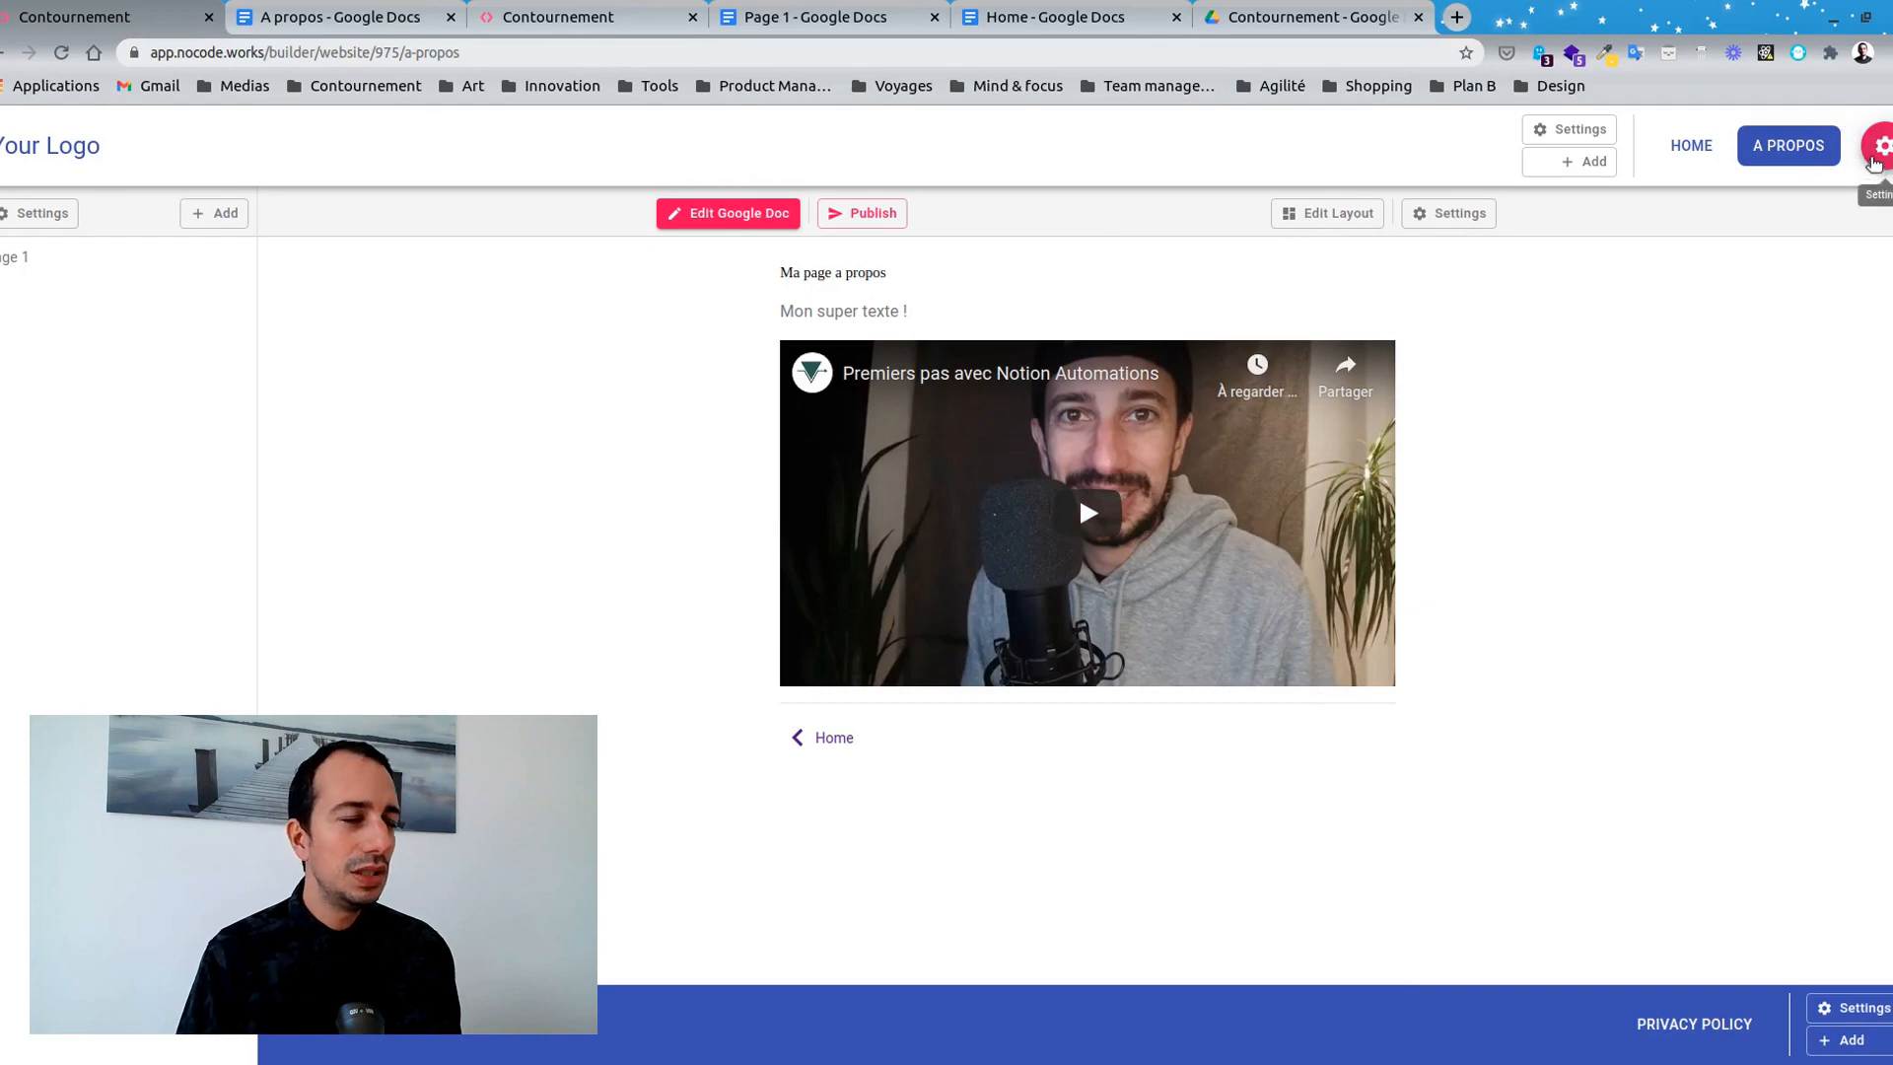
Generate a website preview, check the A propos page in it, and return to the builder without publishing.
click(892, 215)
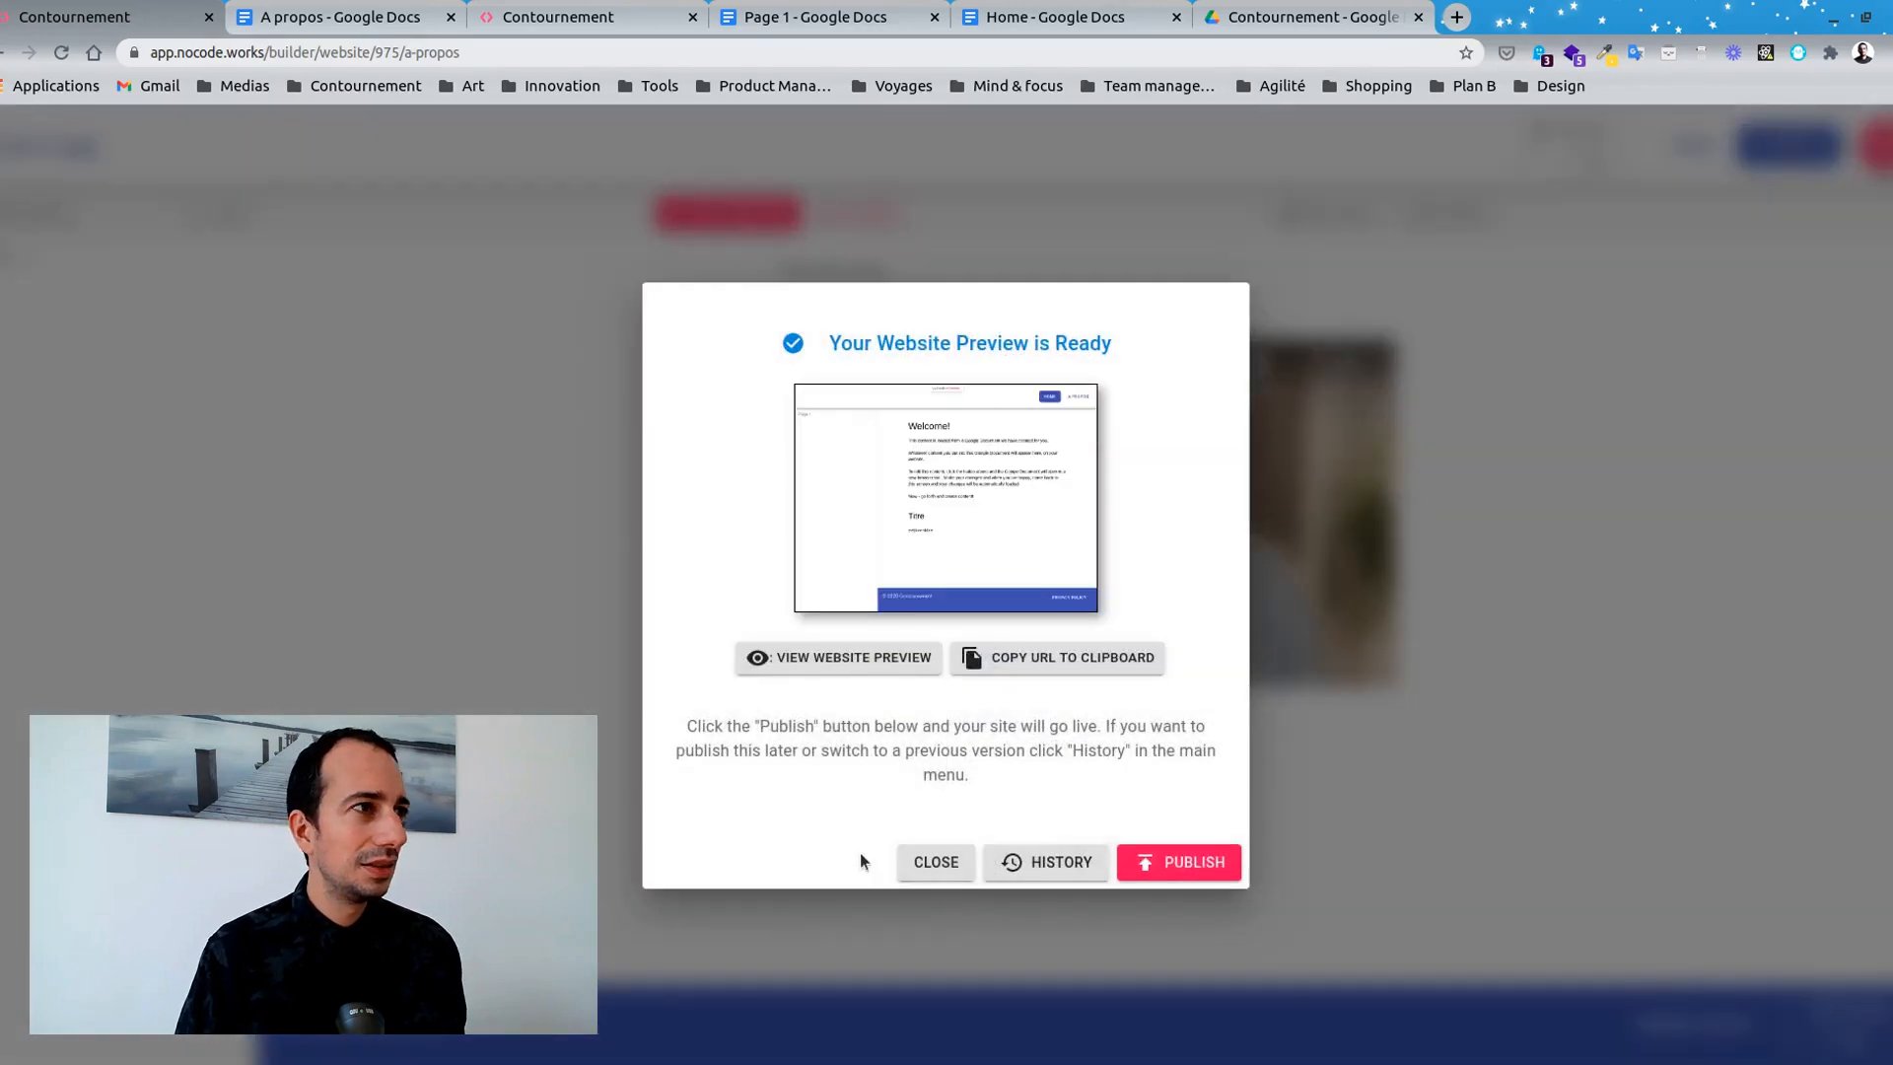
click(897, 658)
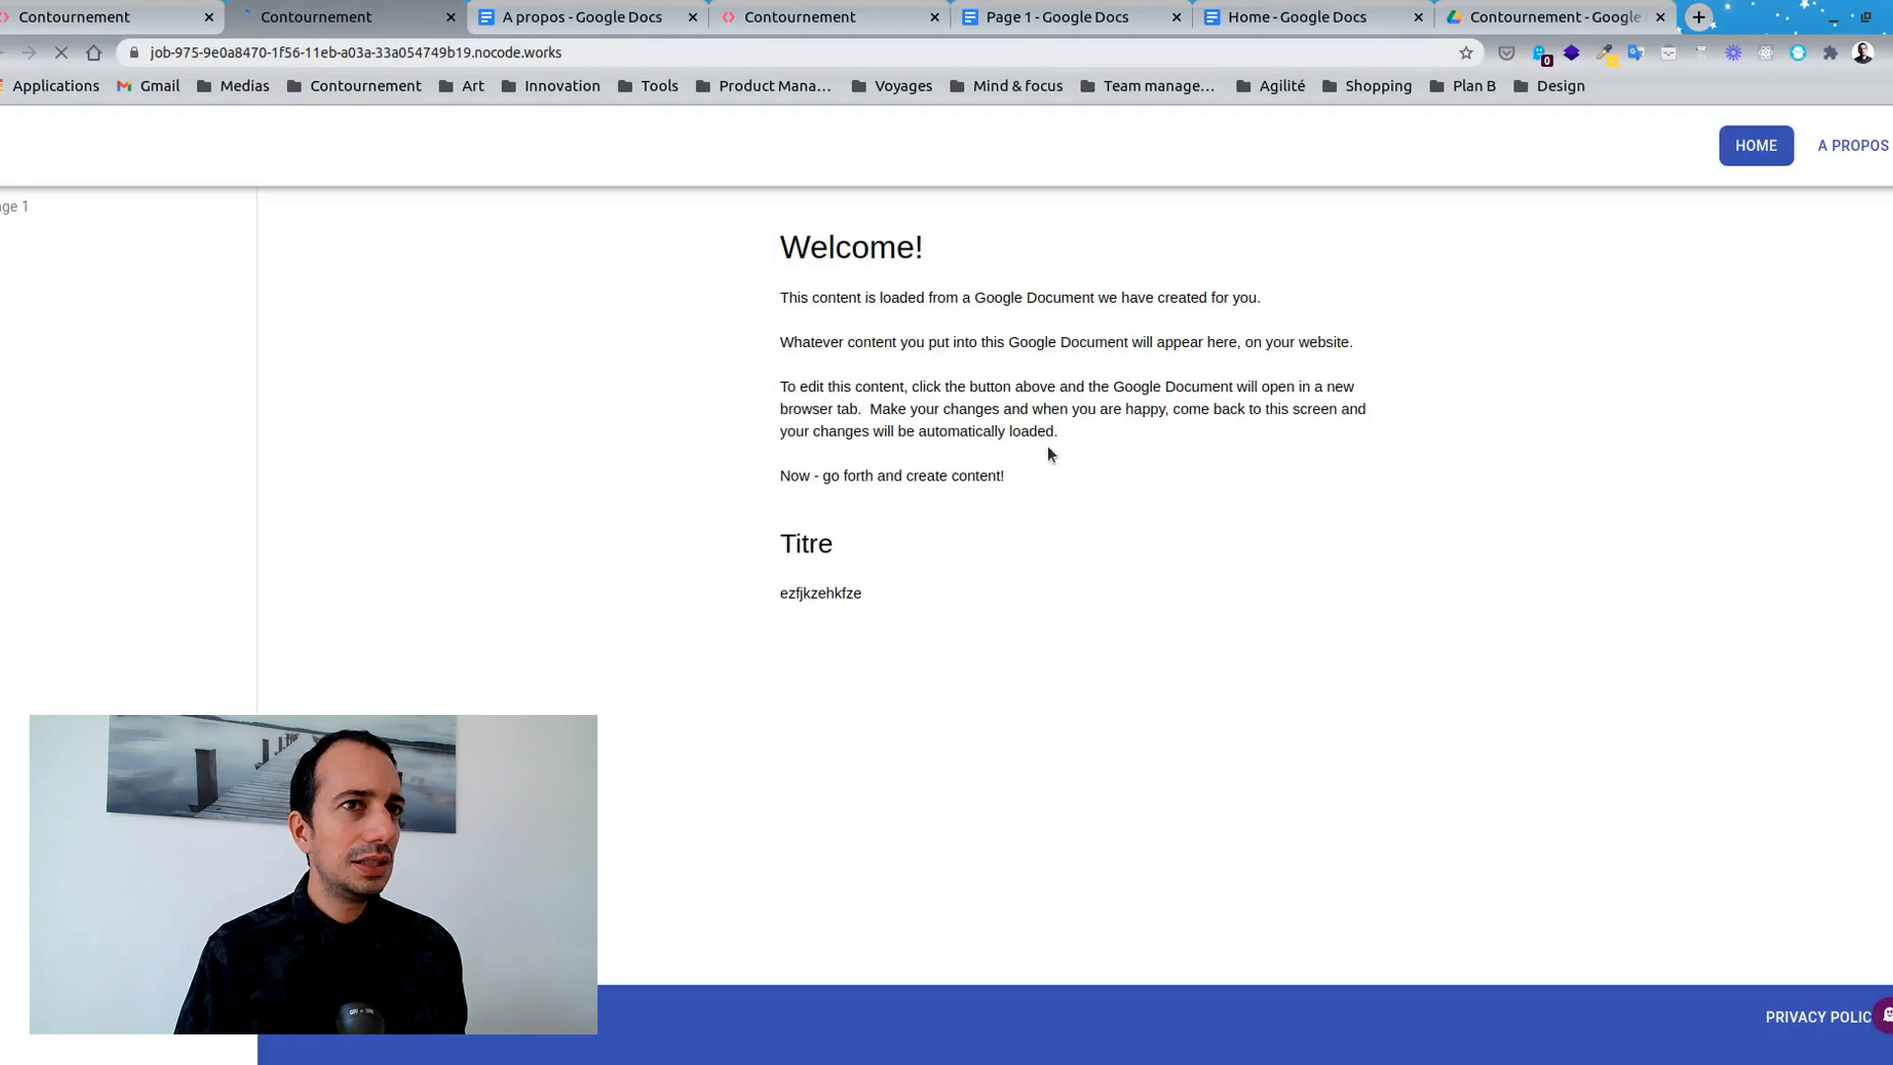
click(1831, 161)
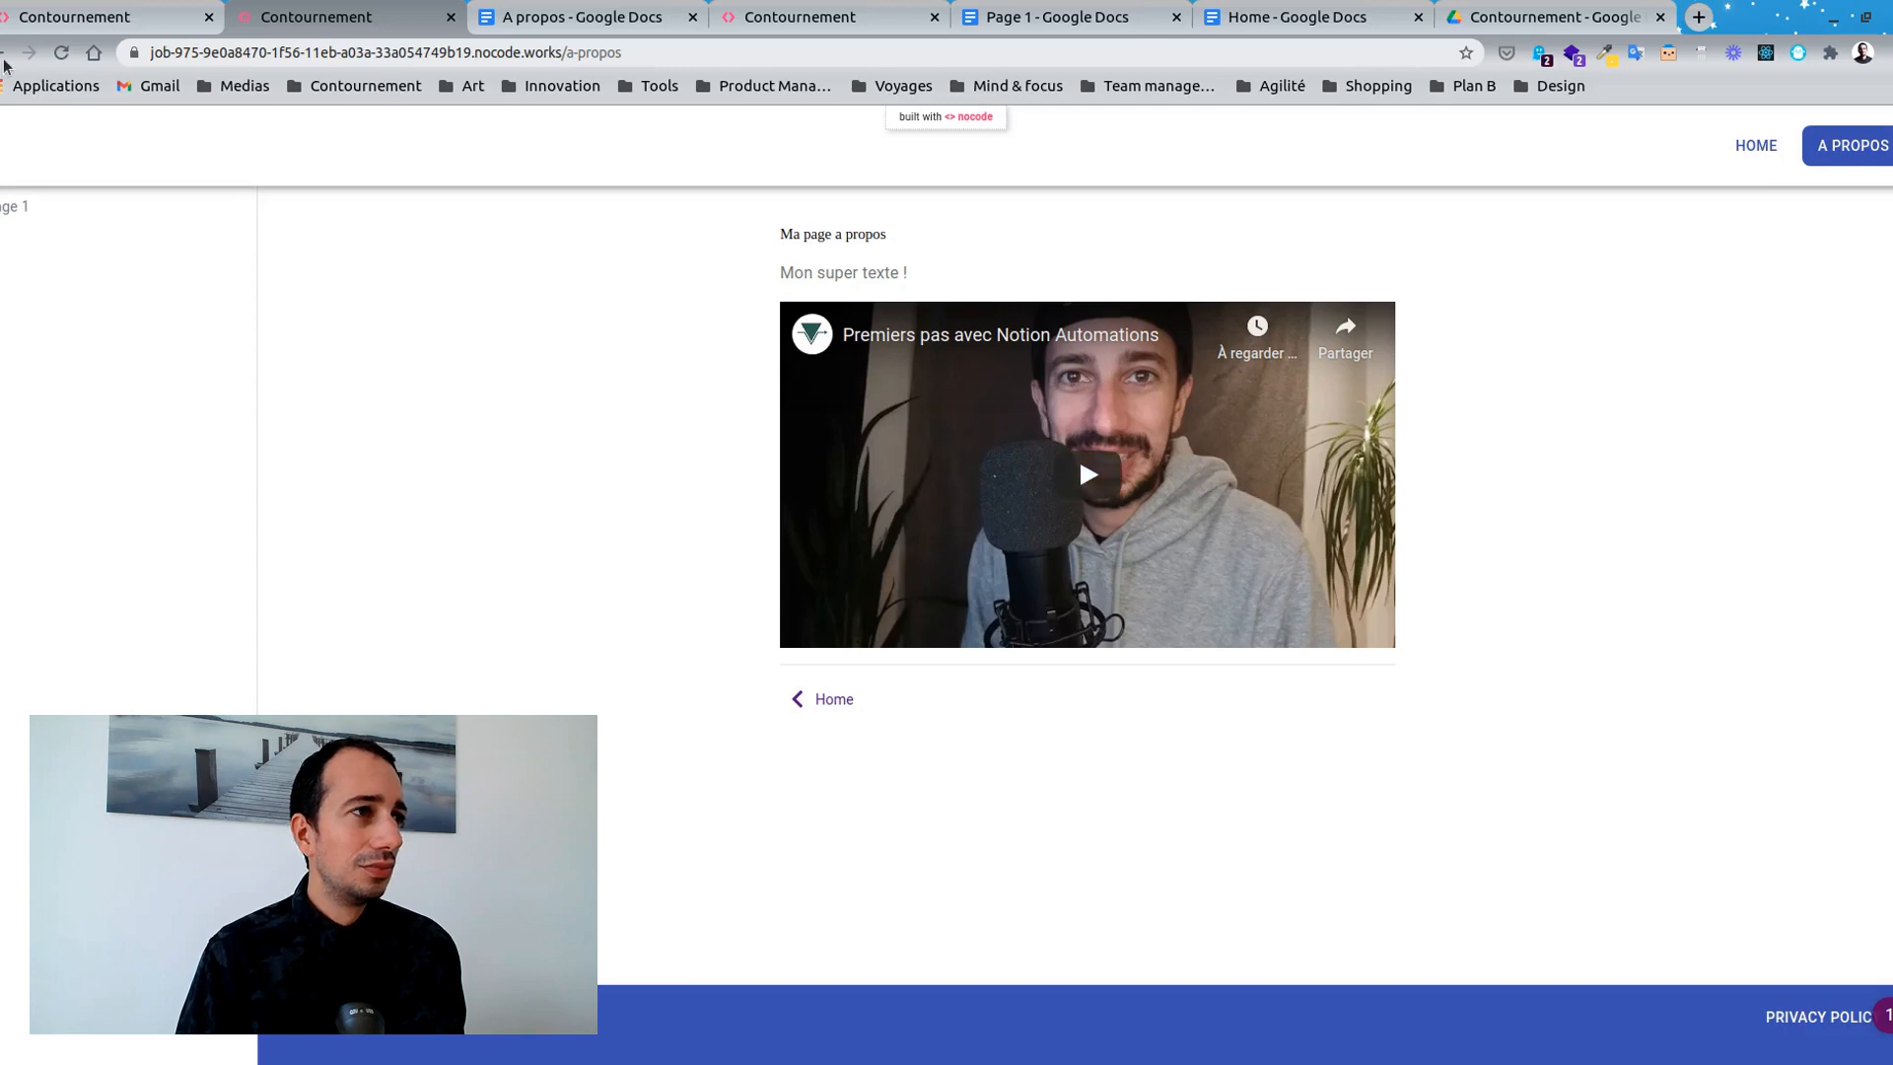
middle_click(323, 27)
click(935, 864)
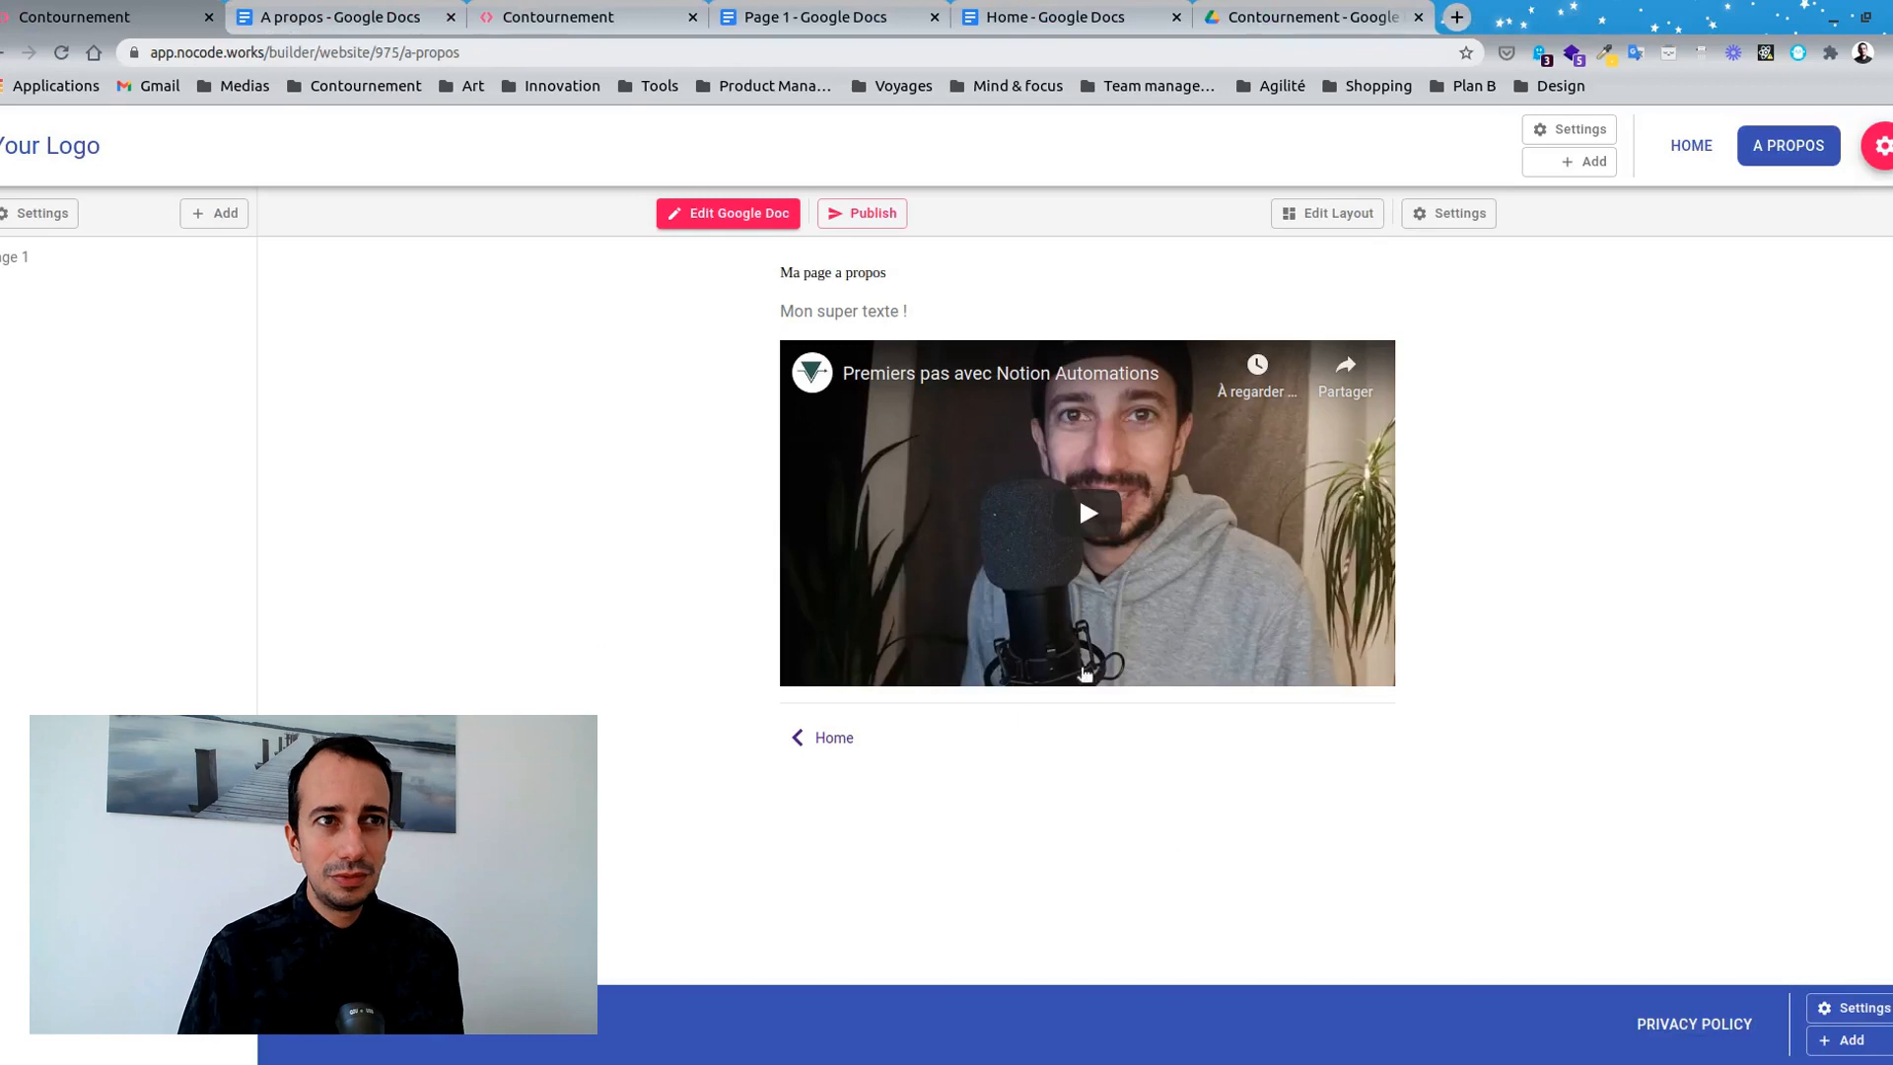
Reopen the A propos page's layout editor and examine the available widgets and preset layouts.
click(1439, 223)
click(1377, 350)
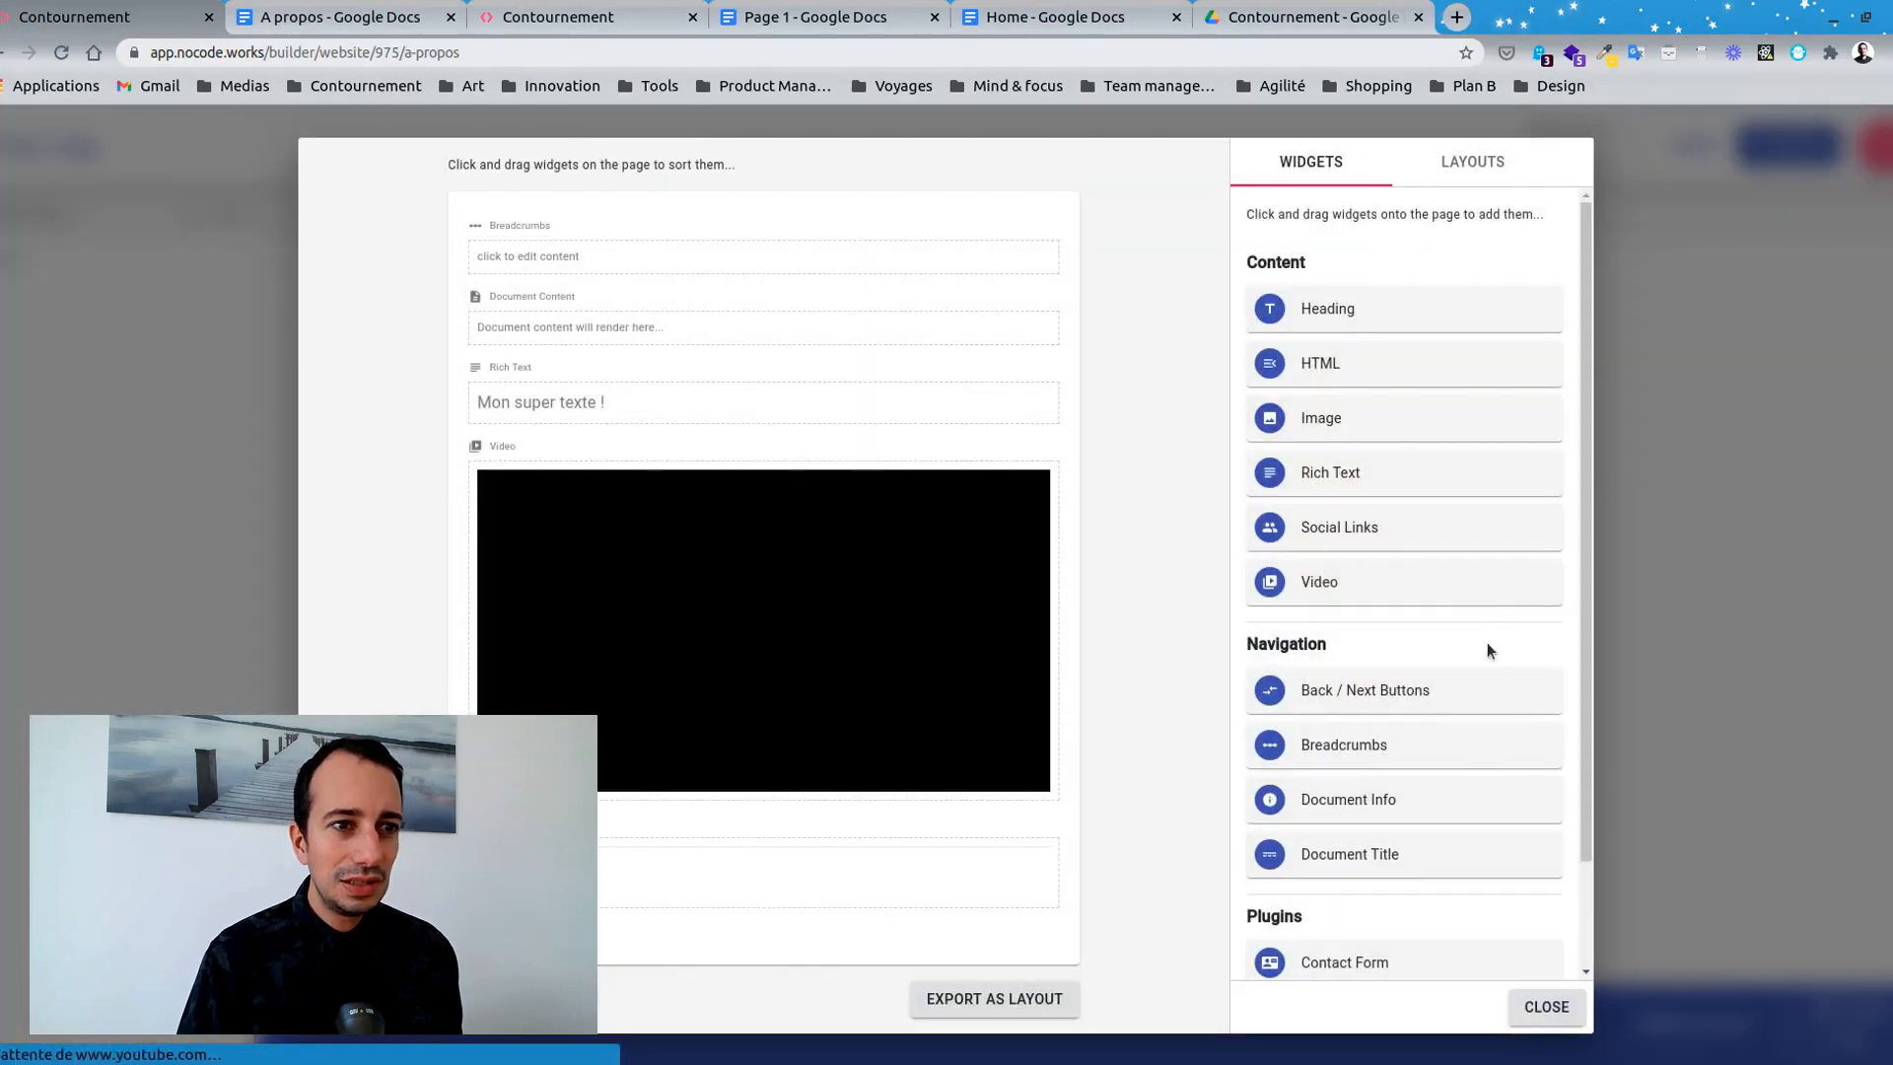
scroll(1368, 534, down, 3)
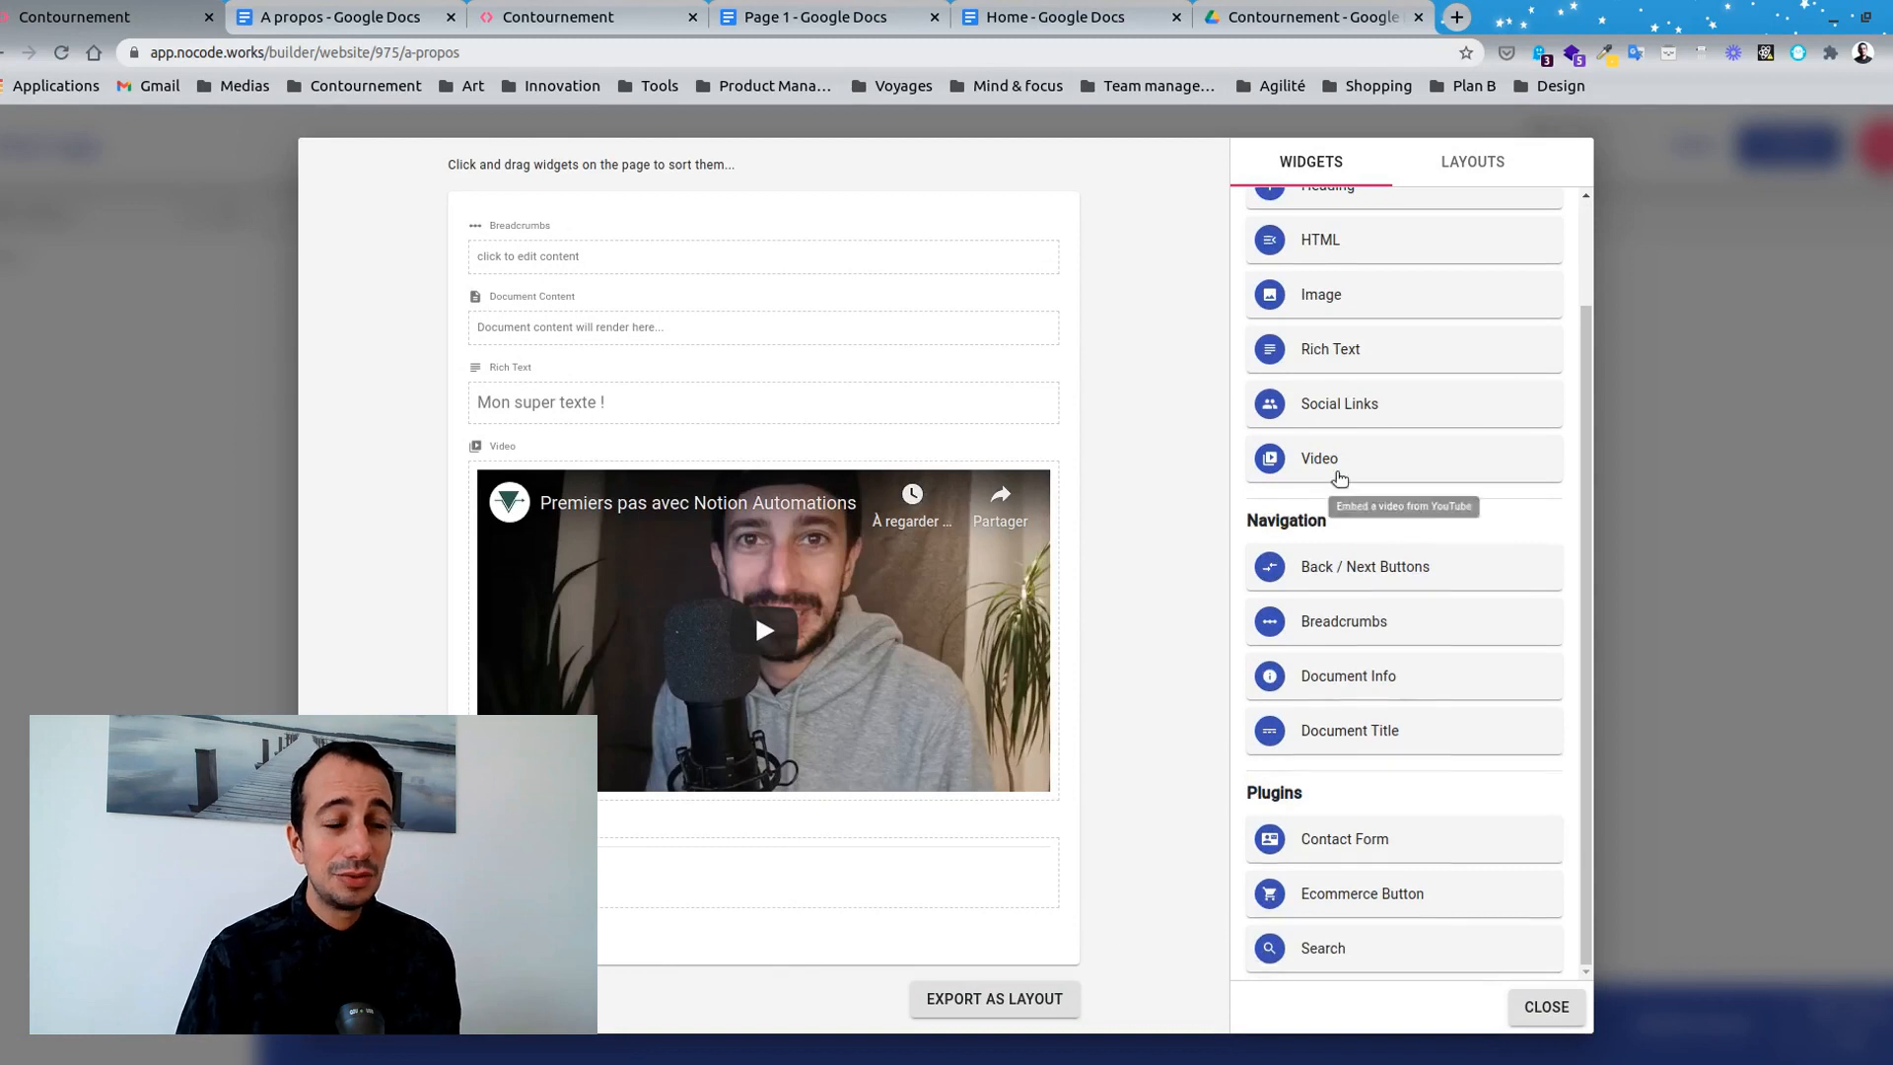
scroll(1341, 483, up, 2)
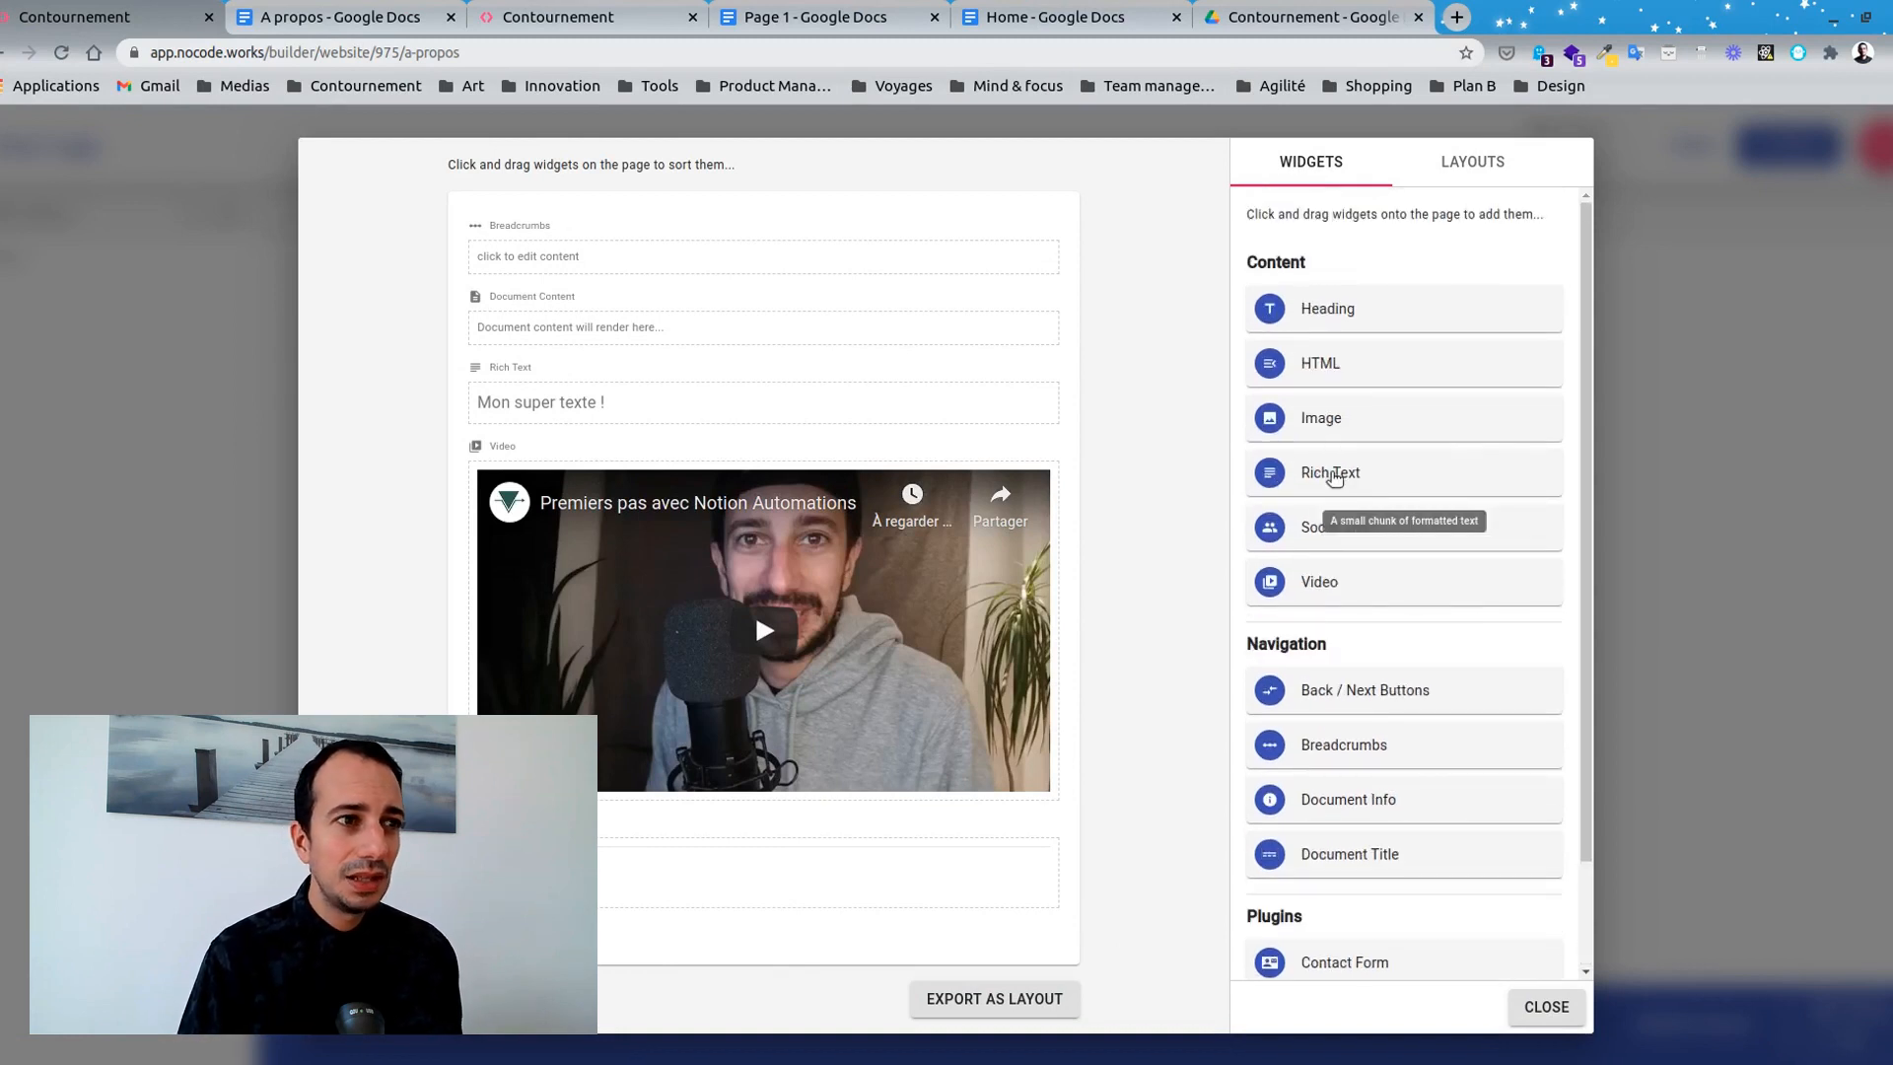
click(1457, 178)
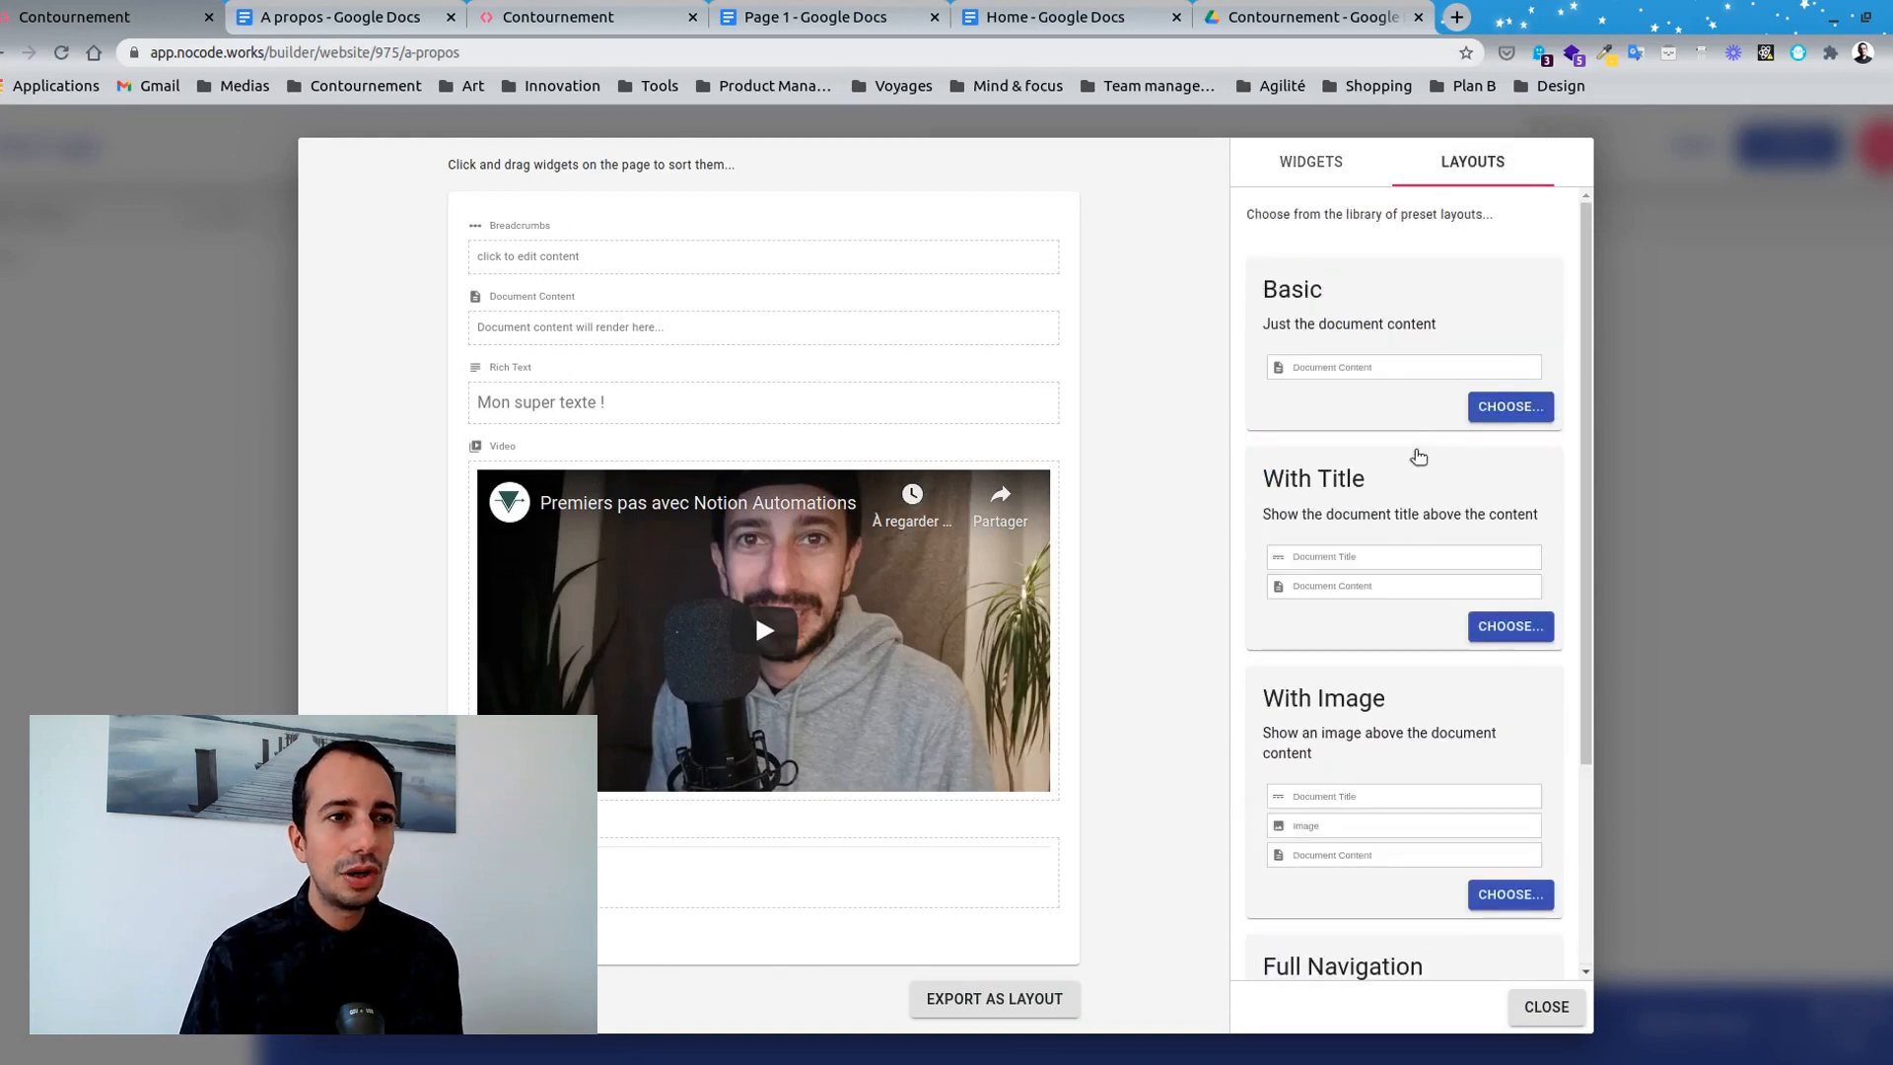
scroll(1418, 457, down, 4)
scroll(1390, 536, up, 4)
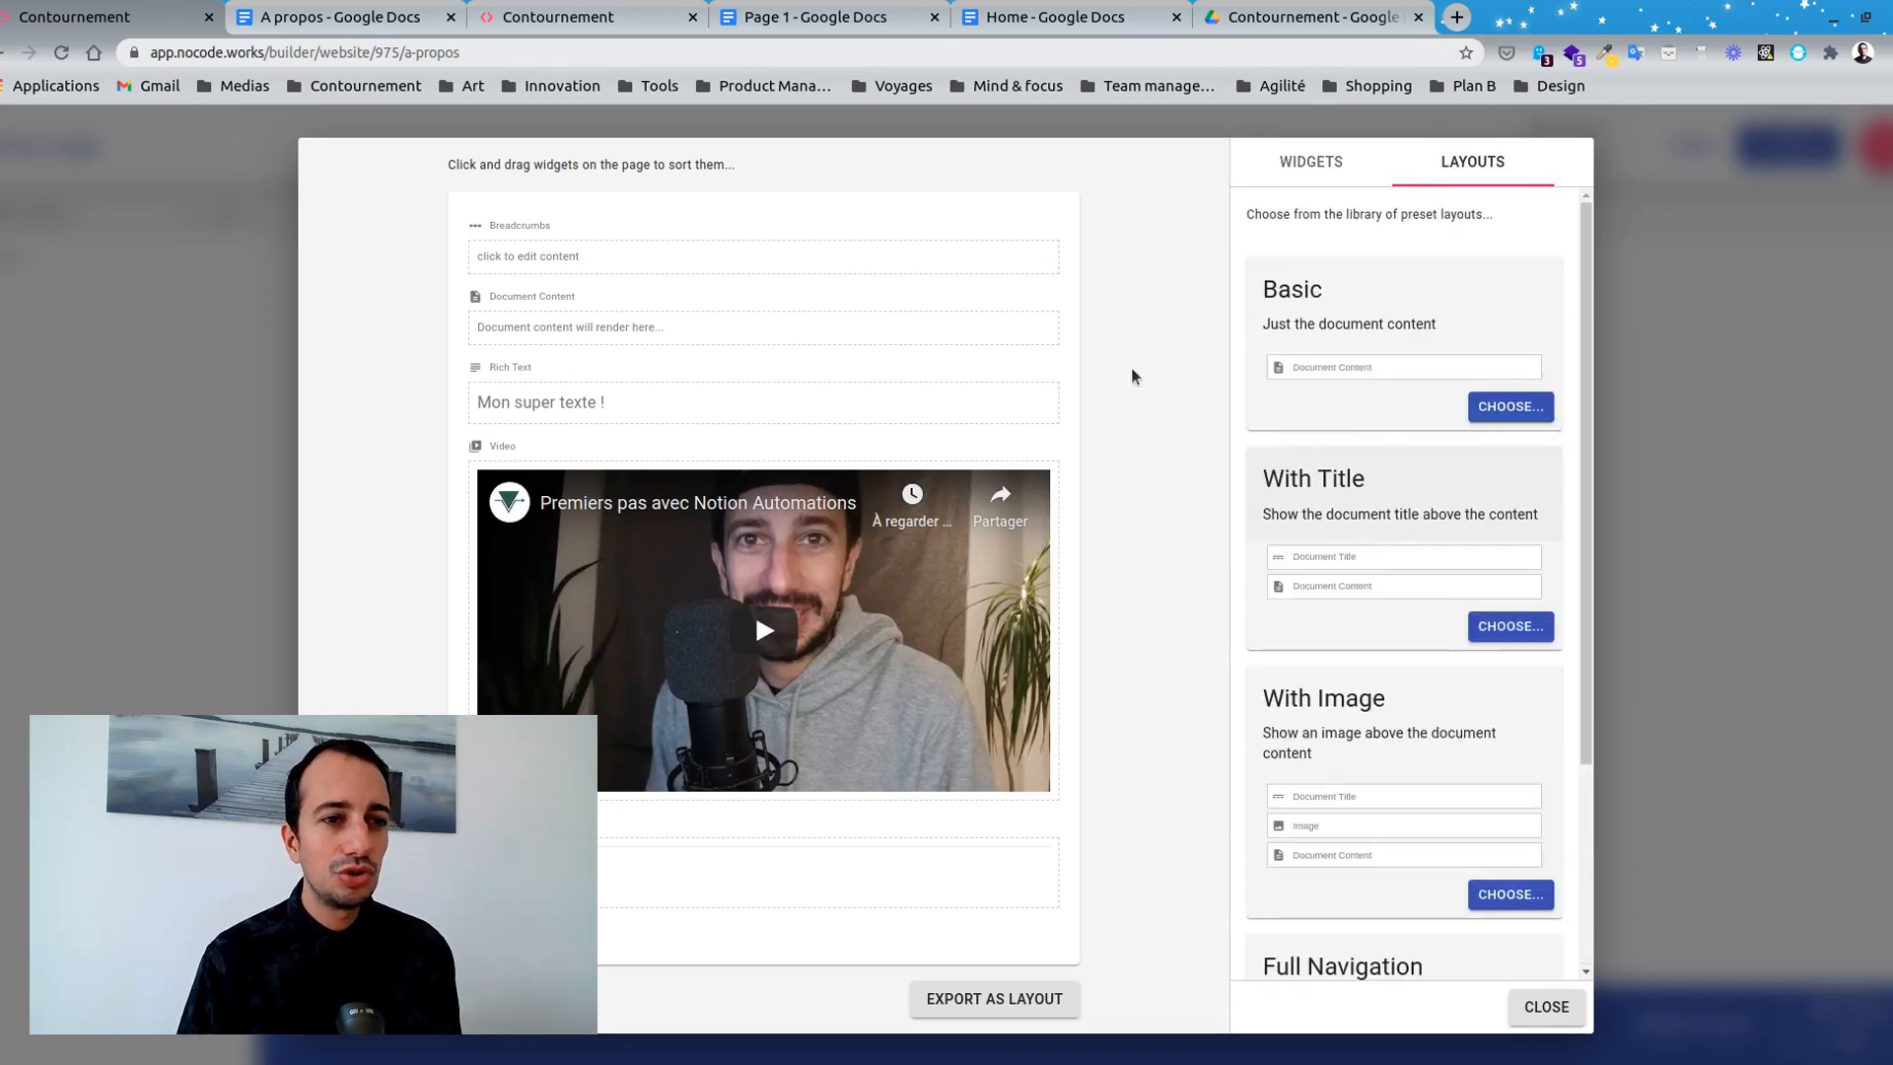
scroll(1419, 724, down, 3)
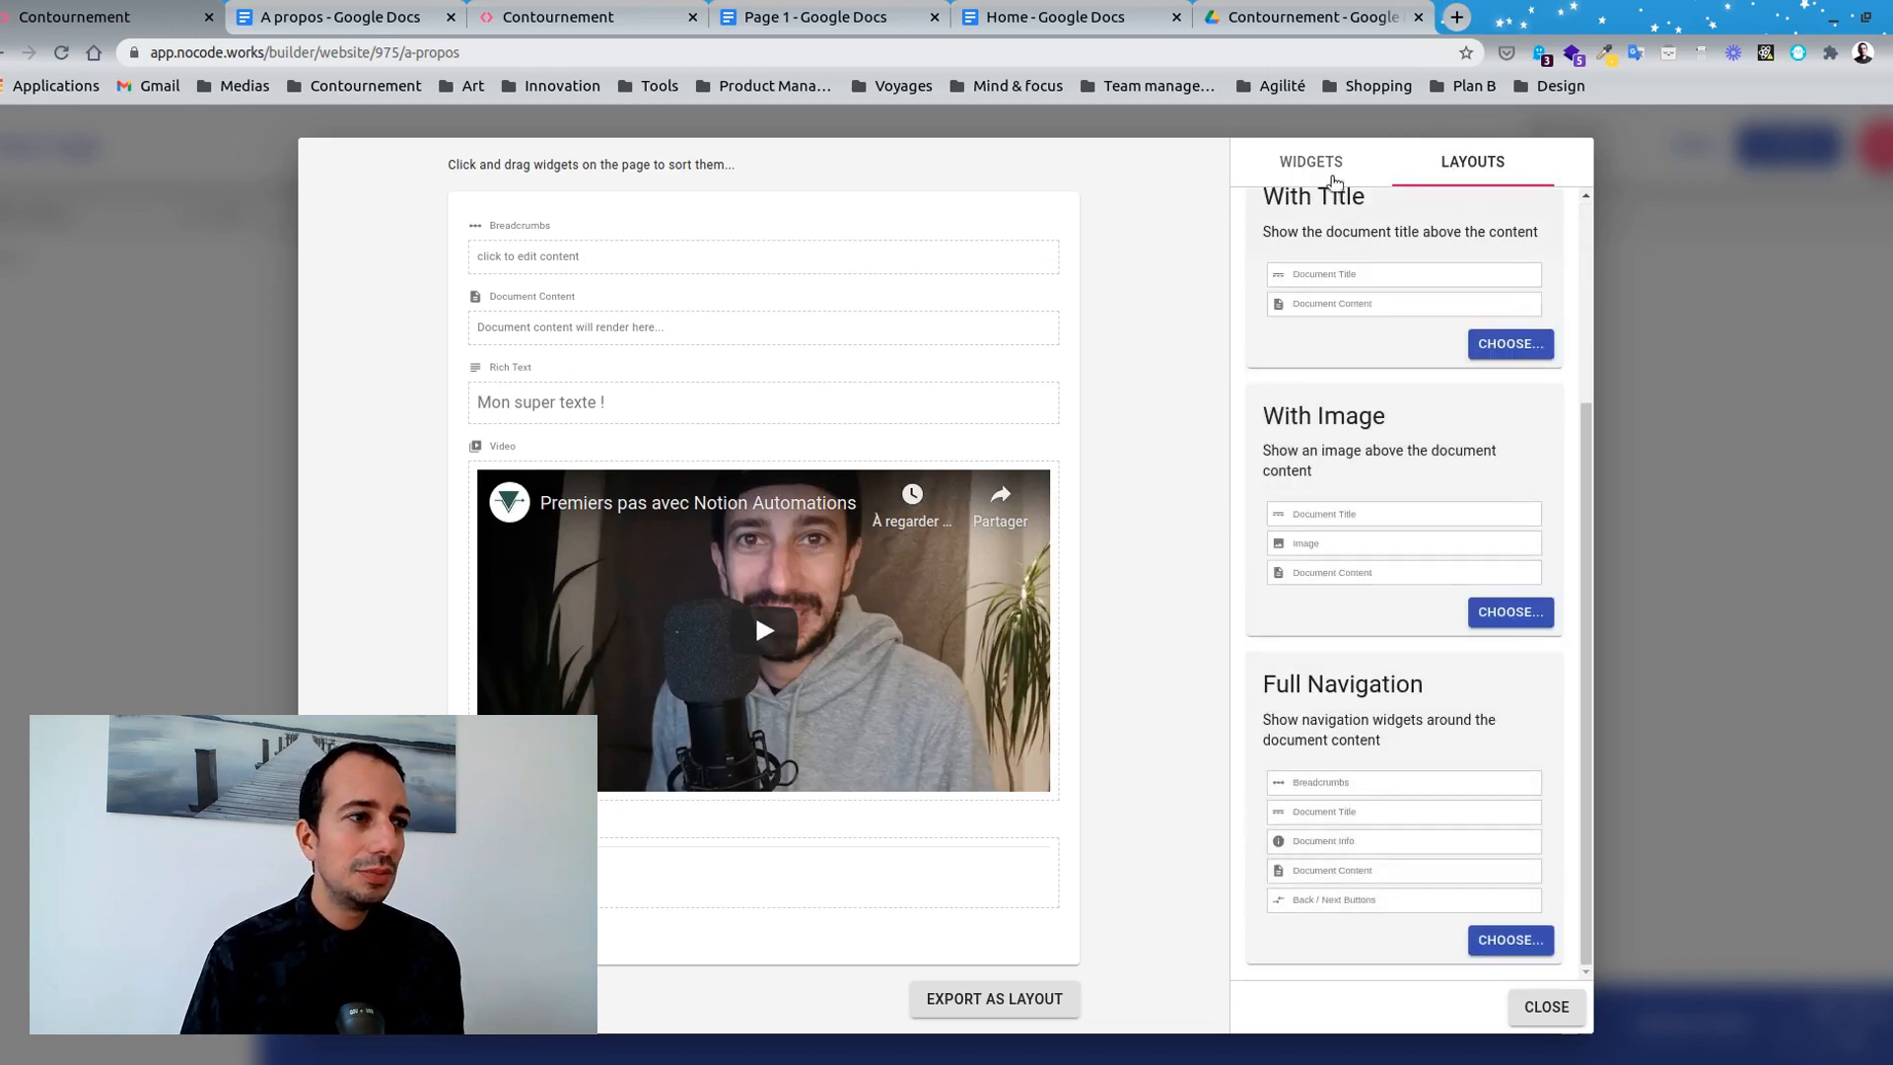
Review the available widgets for the A propos page and close its layout editor without changes.
click(1334, 182)
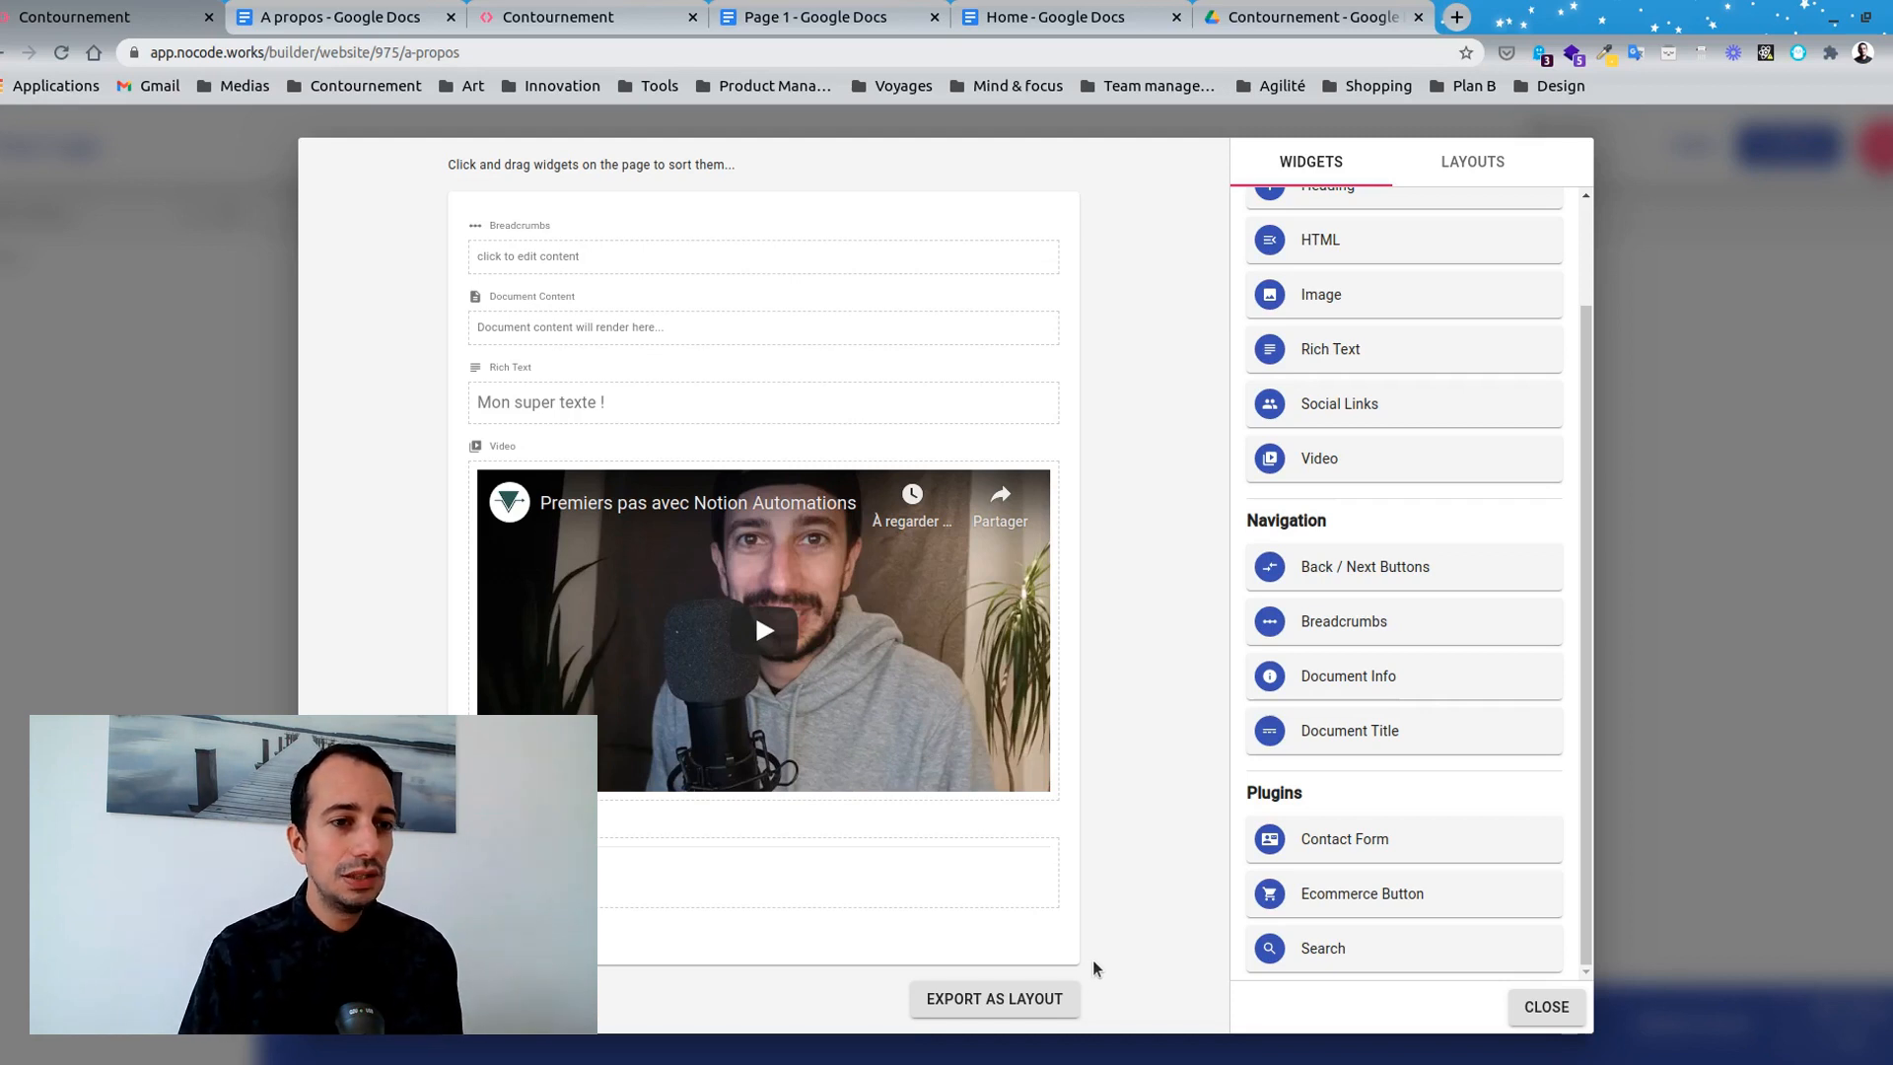
click(1546, 1005)
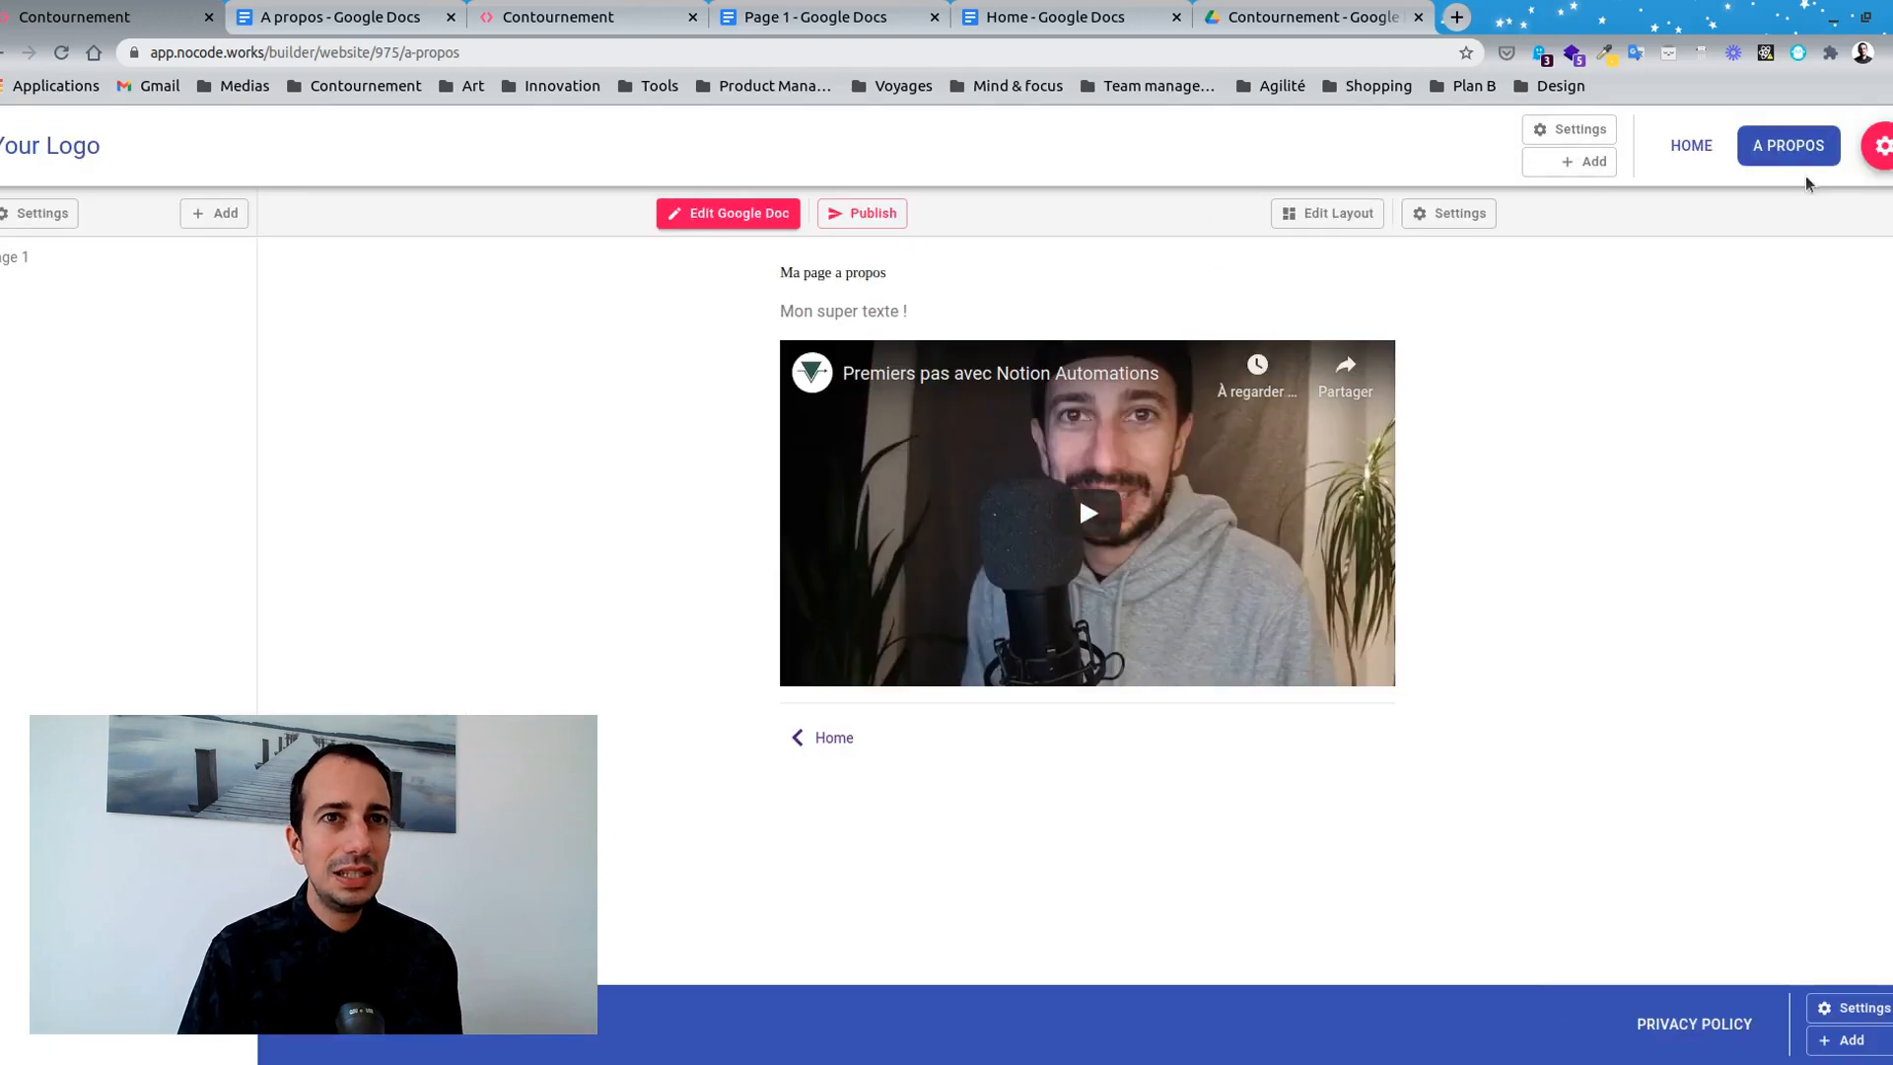
Examine the website's general, page layout, domain and feature settings, and close them without saving.
click(1879, 148)
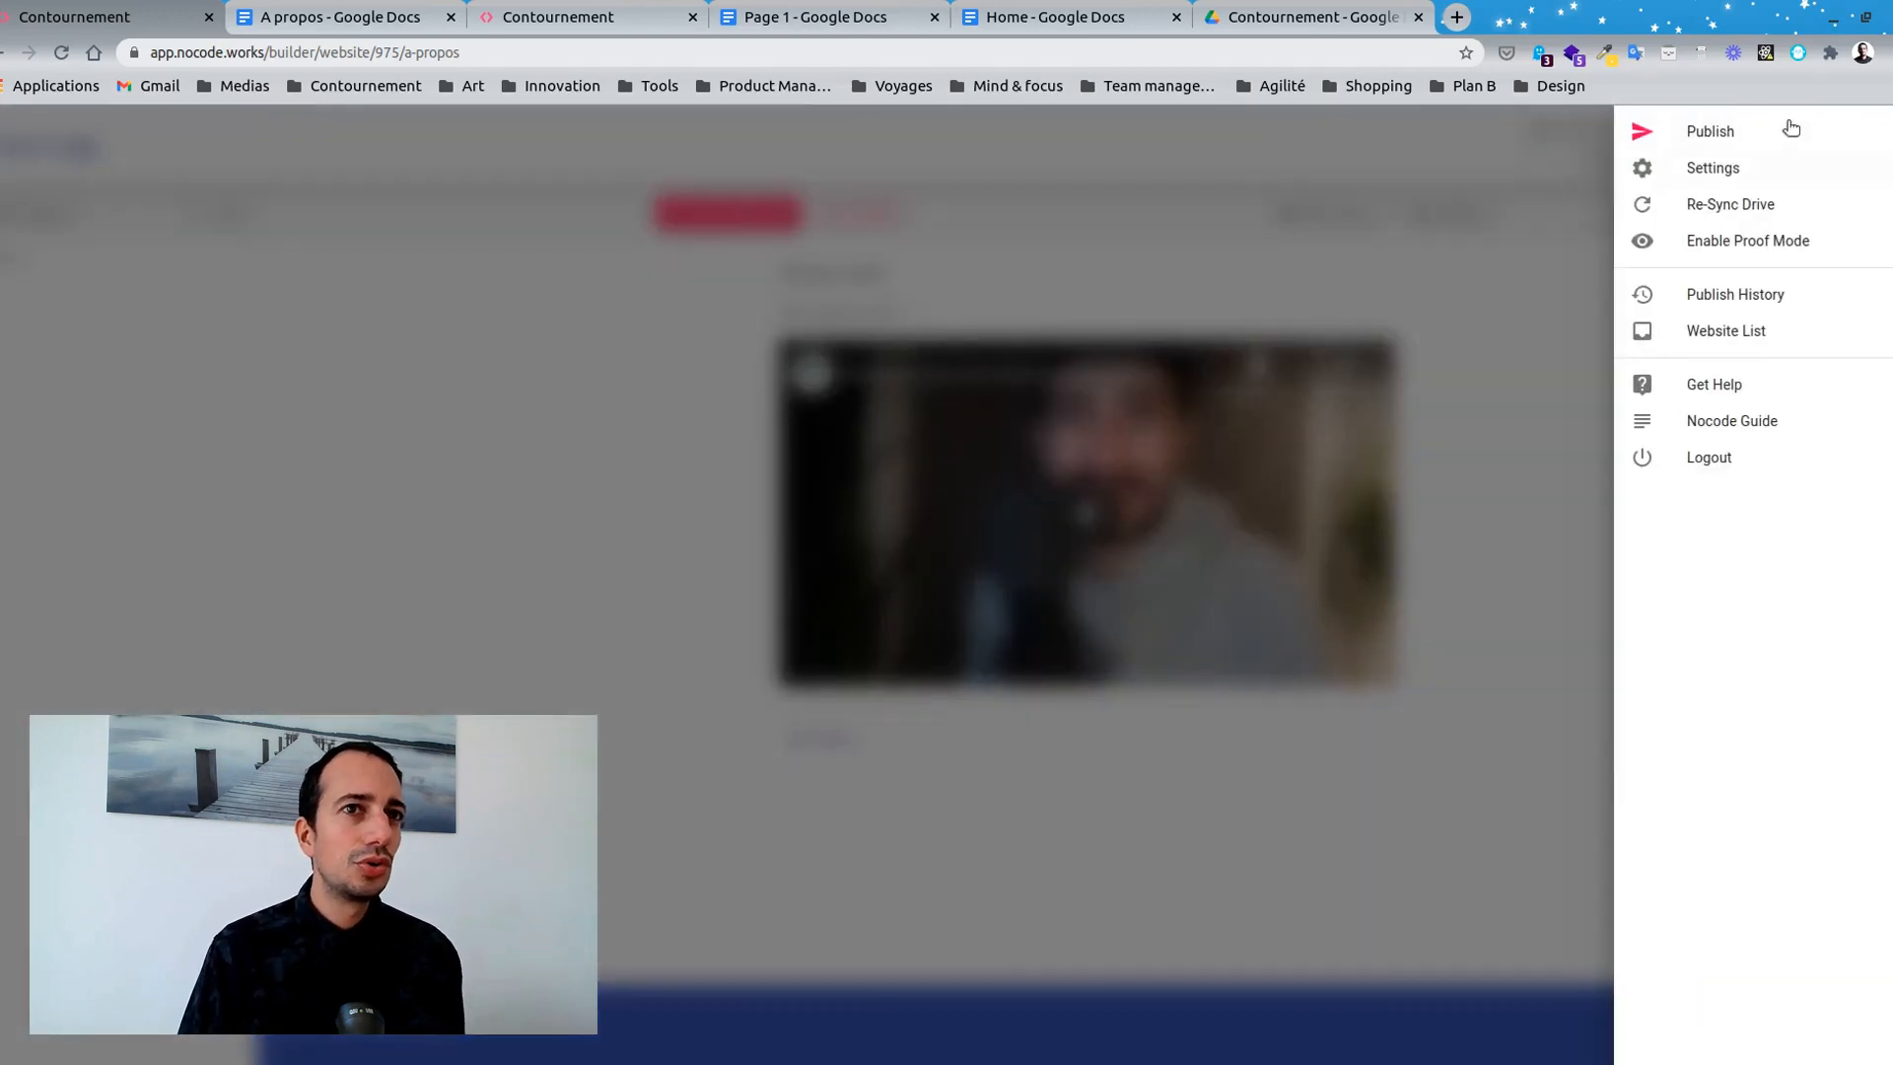
click(1716, 169)
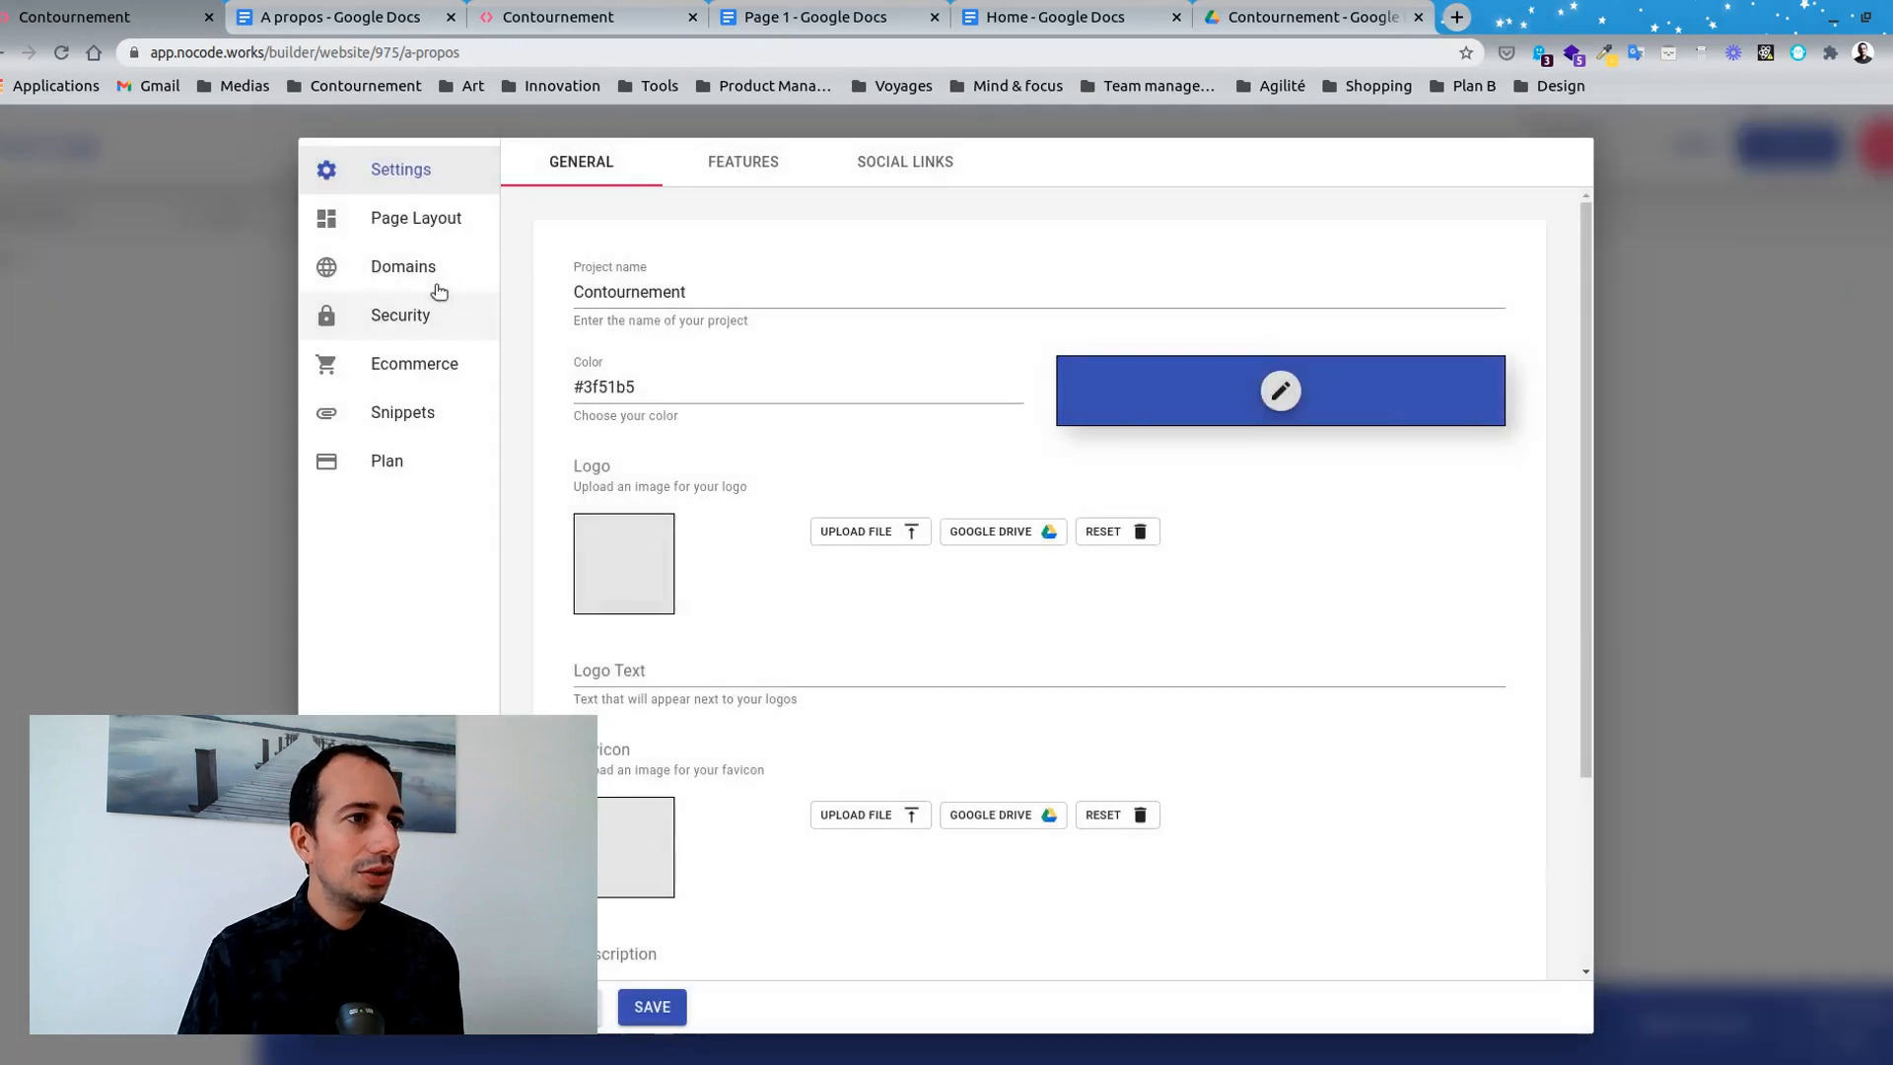
scroll(800, 343, down, 3)
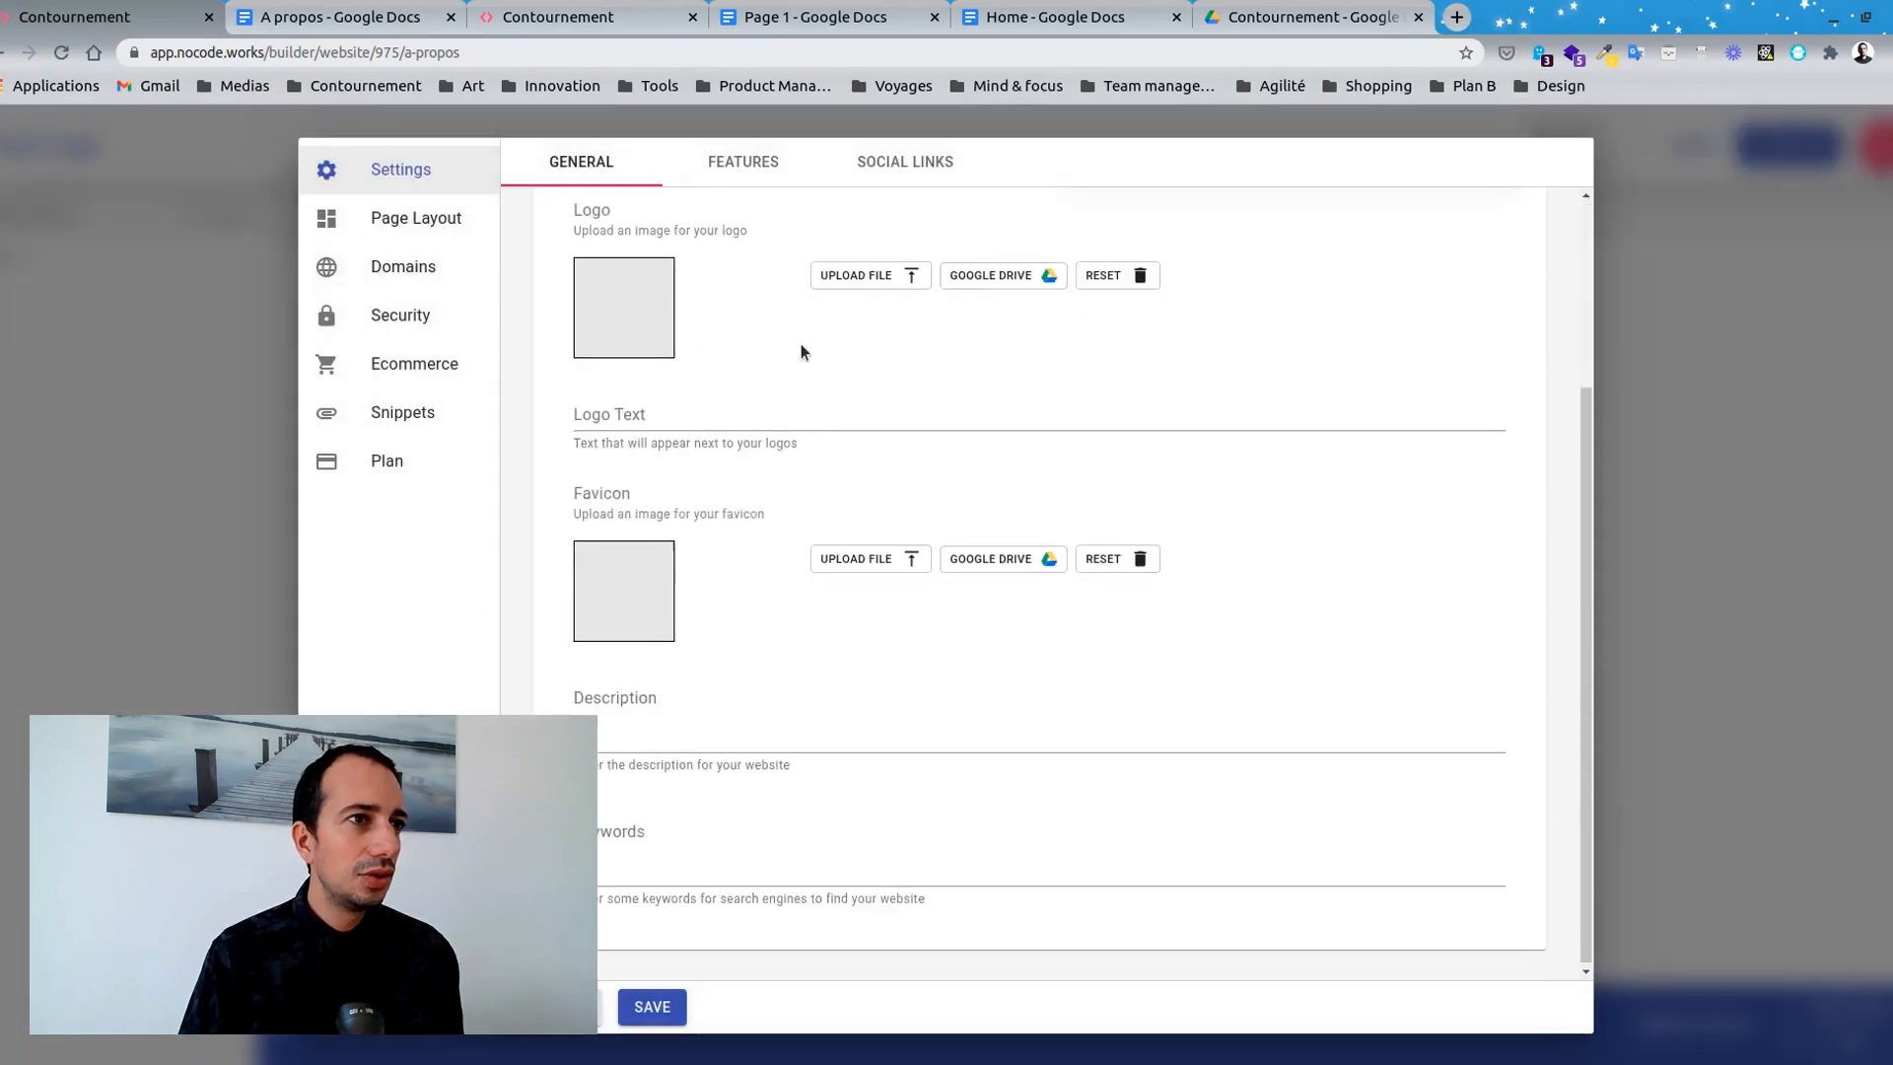
scroll(818, 386, up, 3)
click(410, 229)
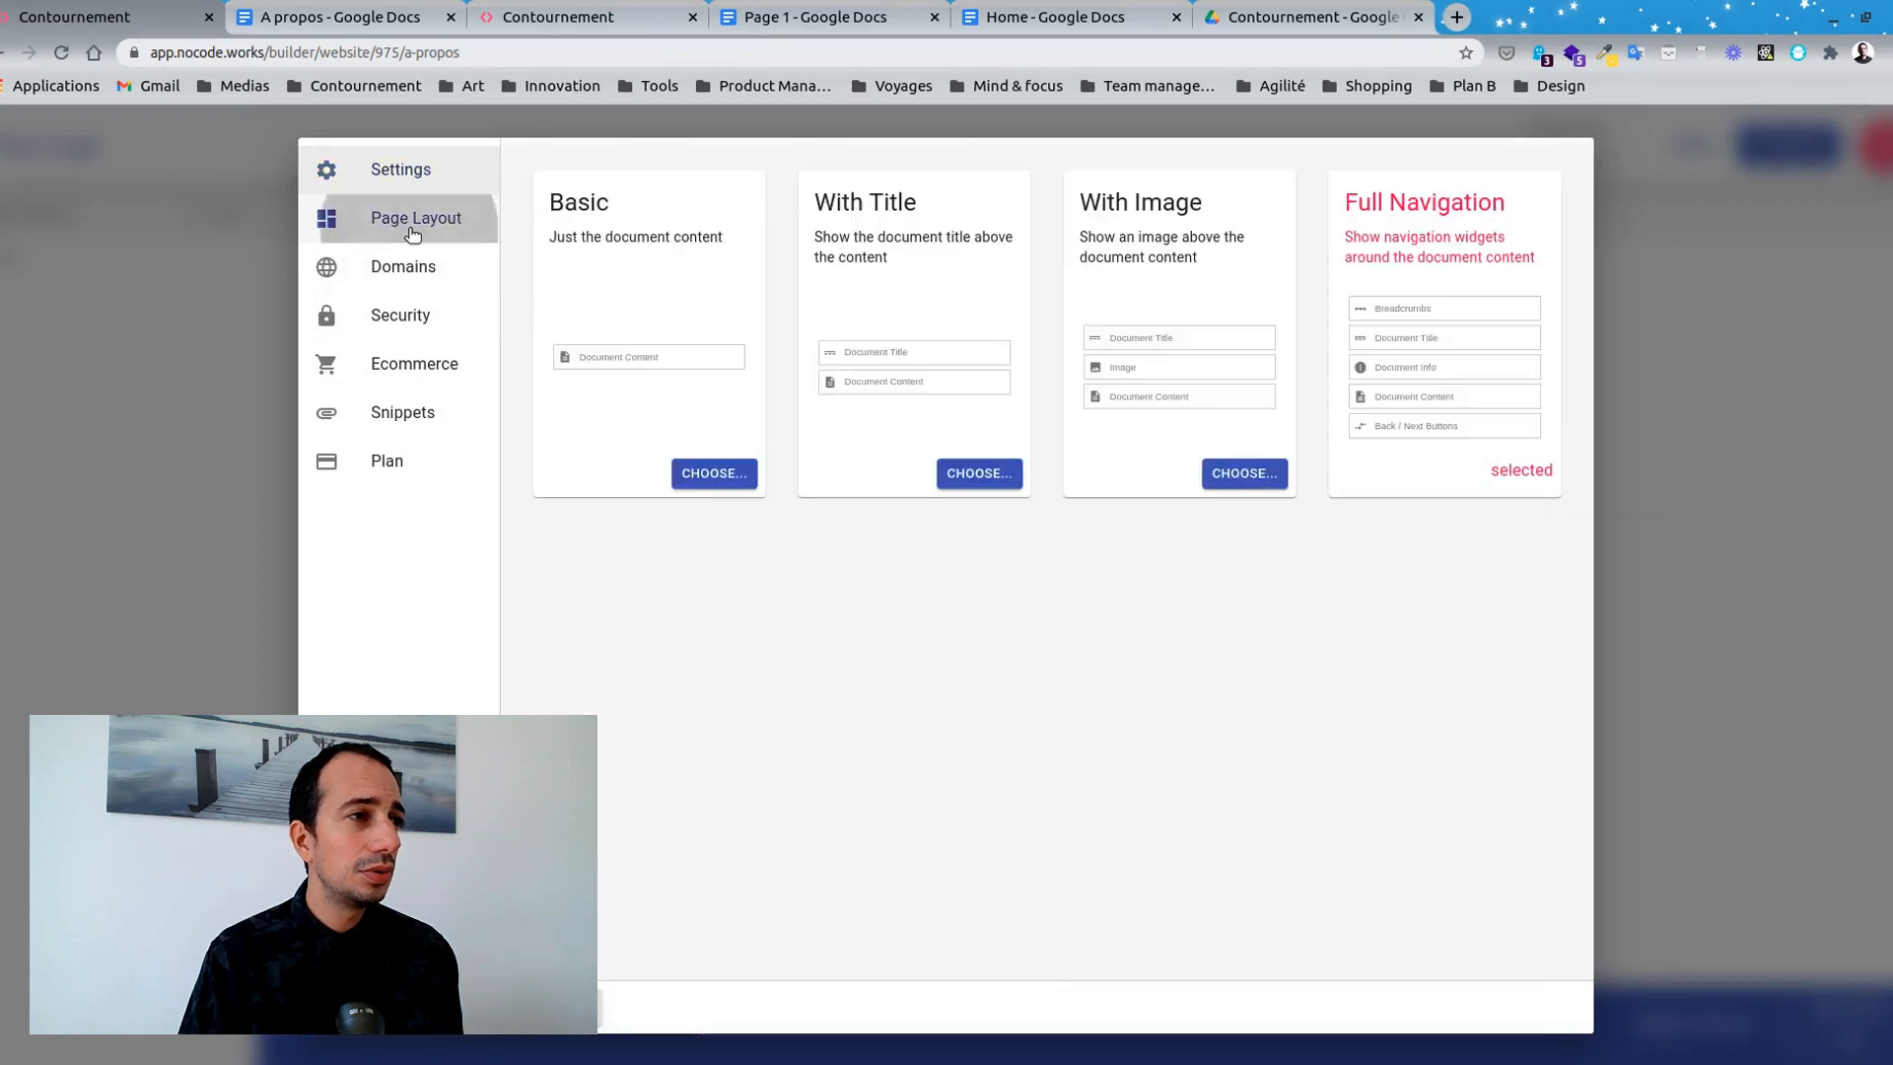
click(399, 275)
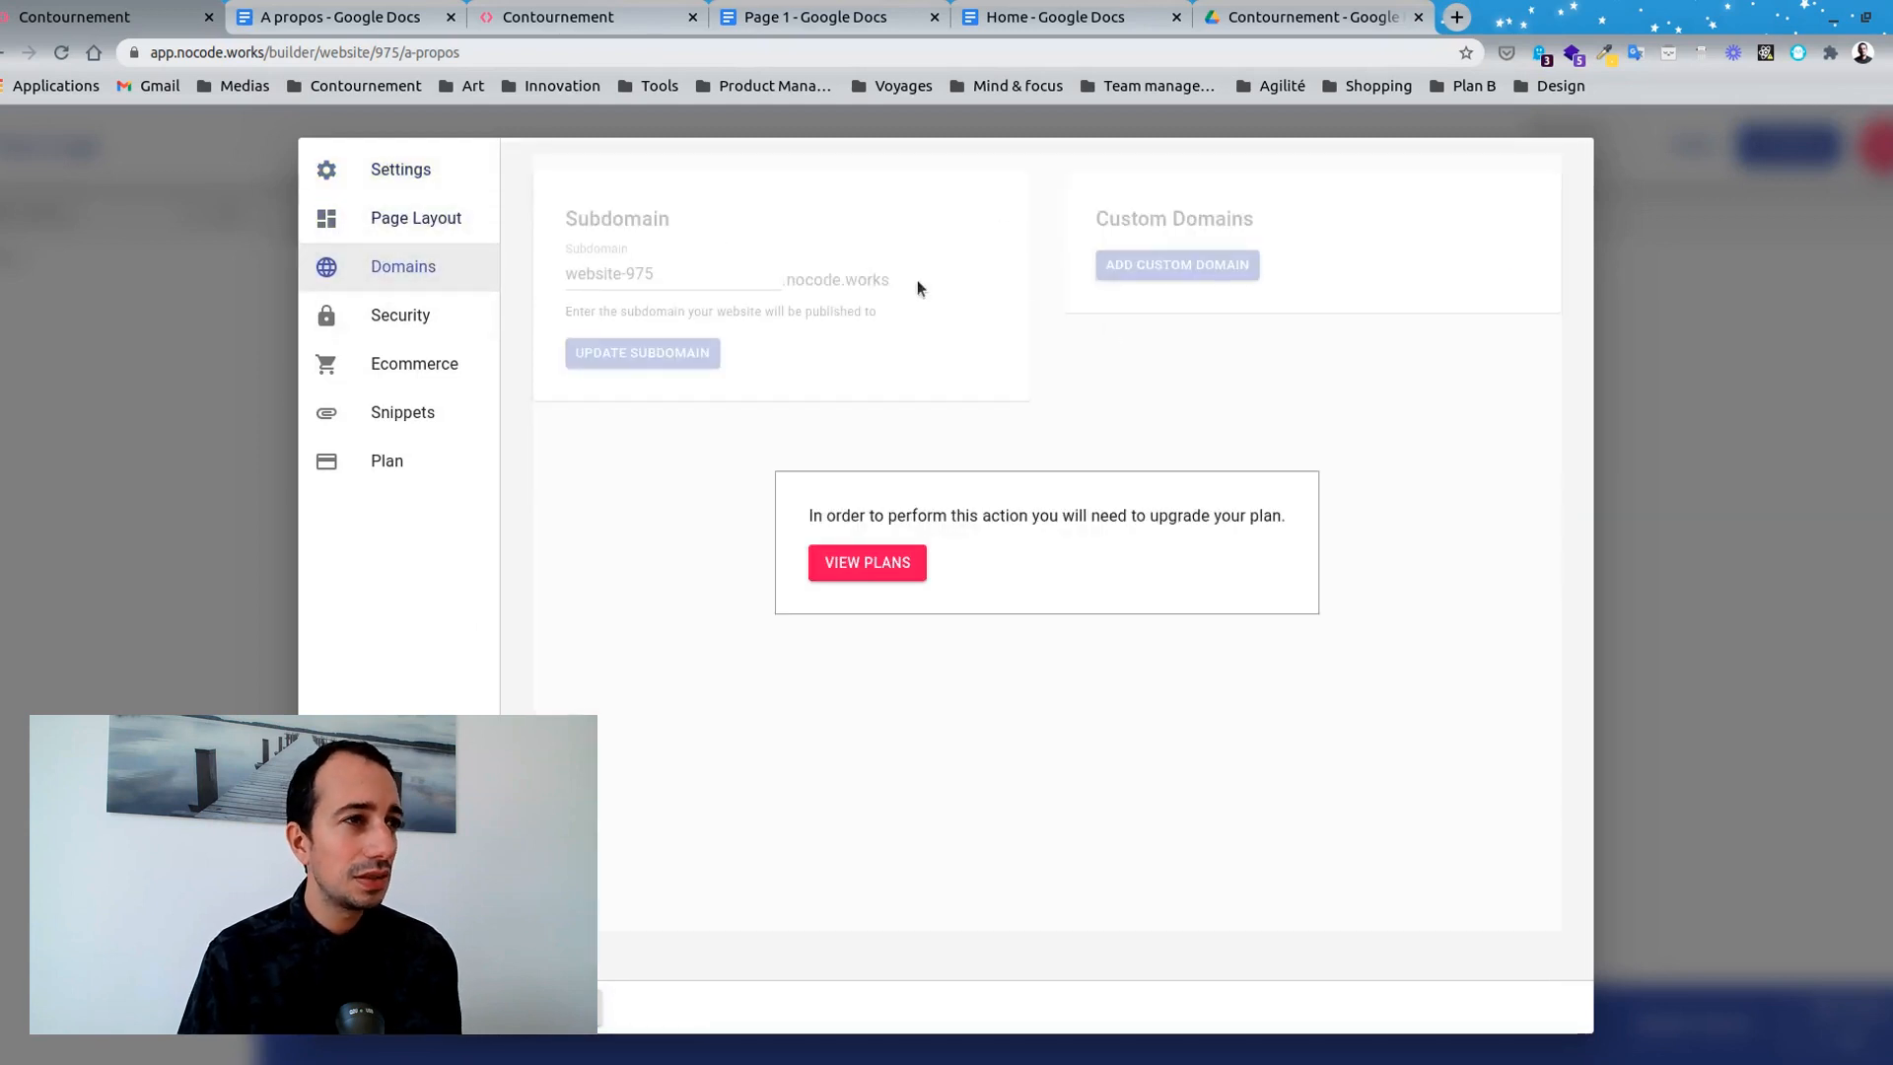
click(422, 175)
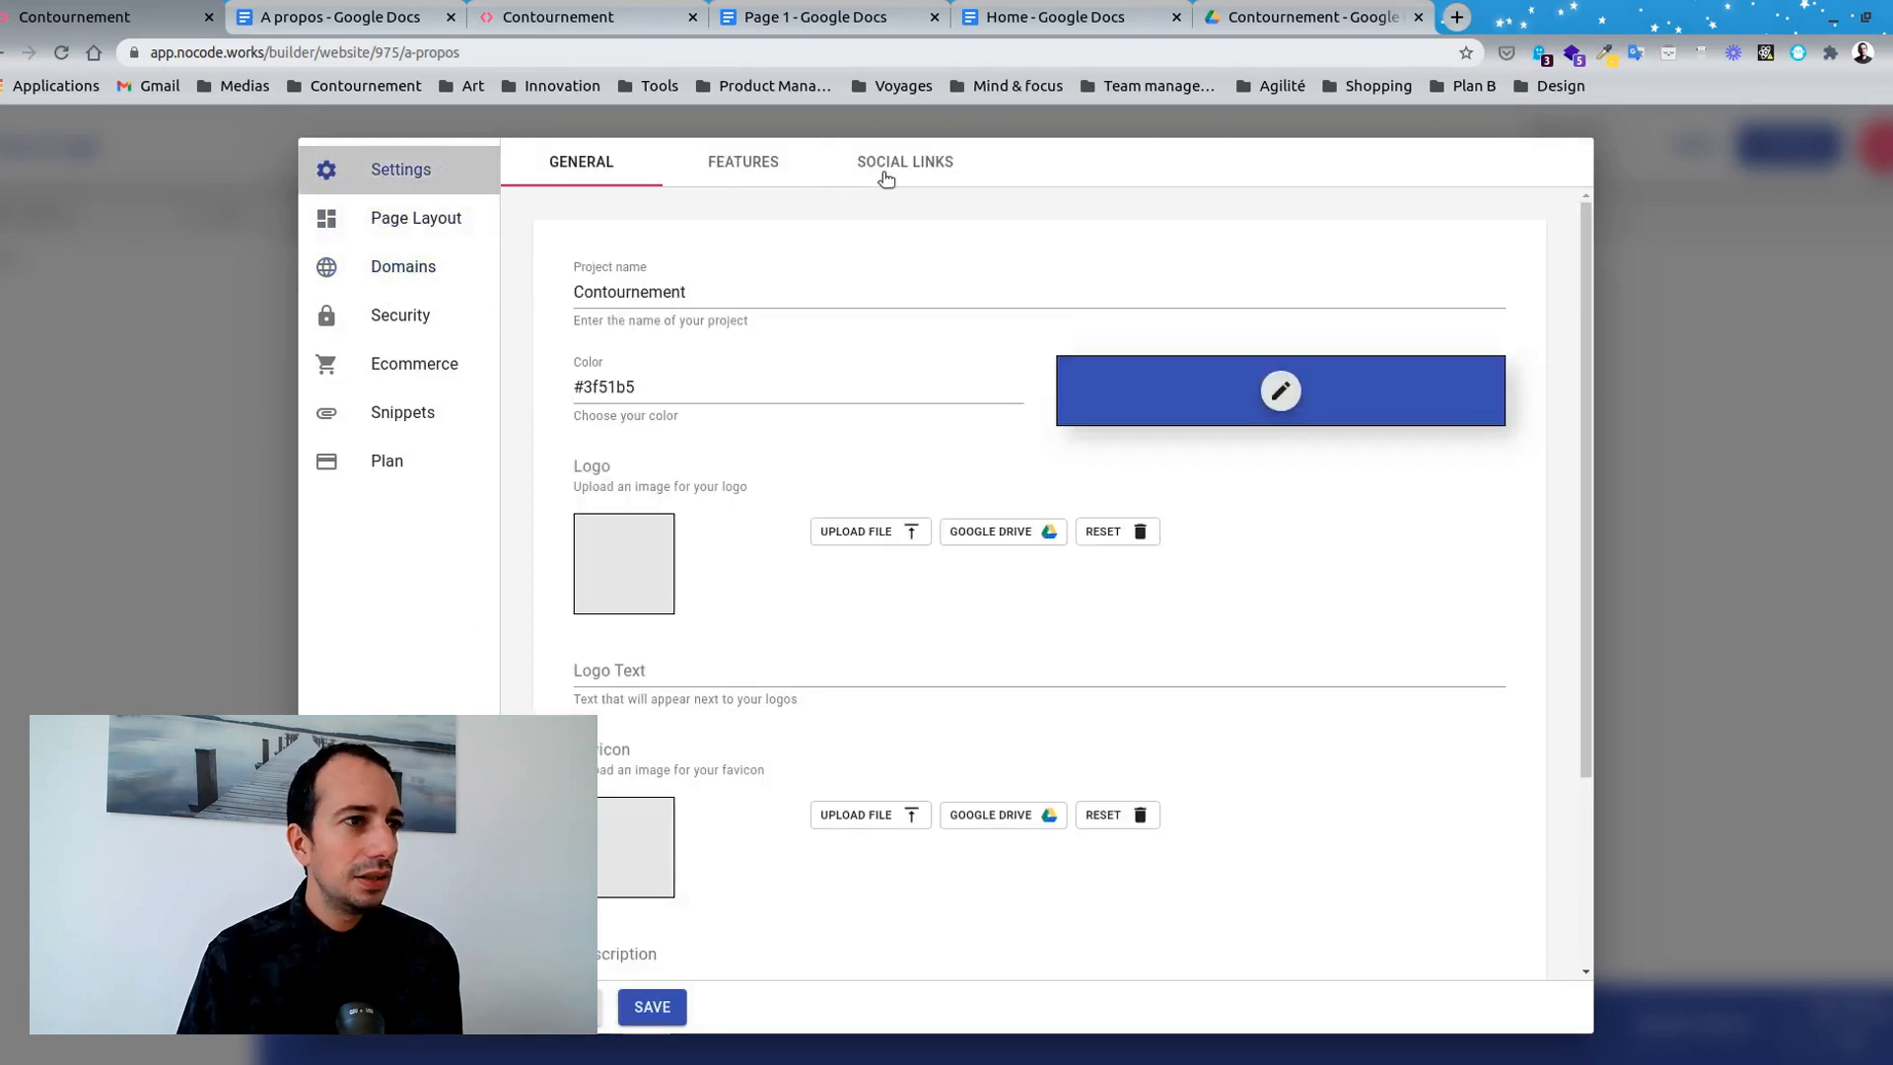
click(740, 168)
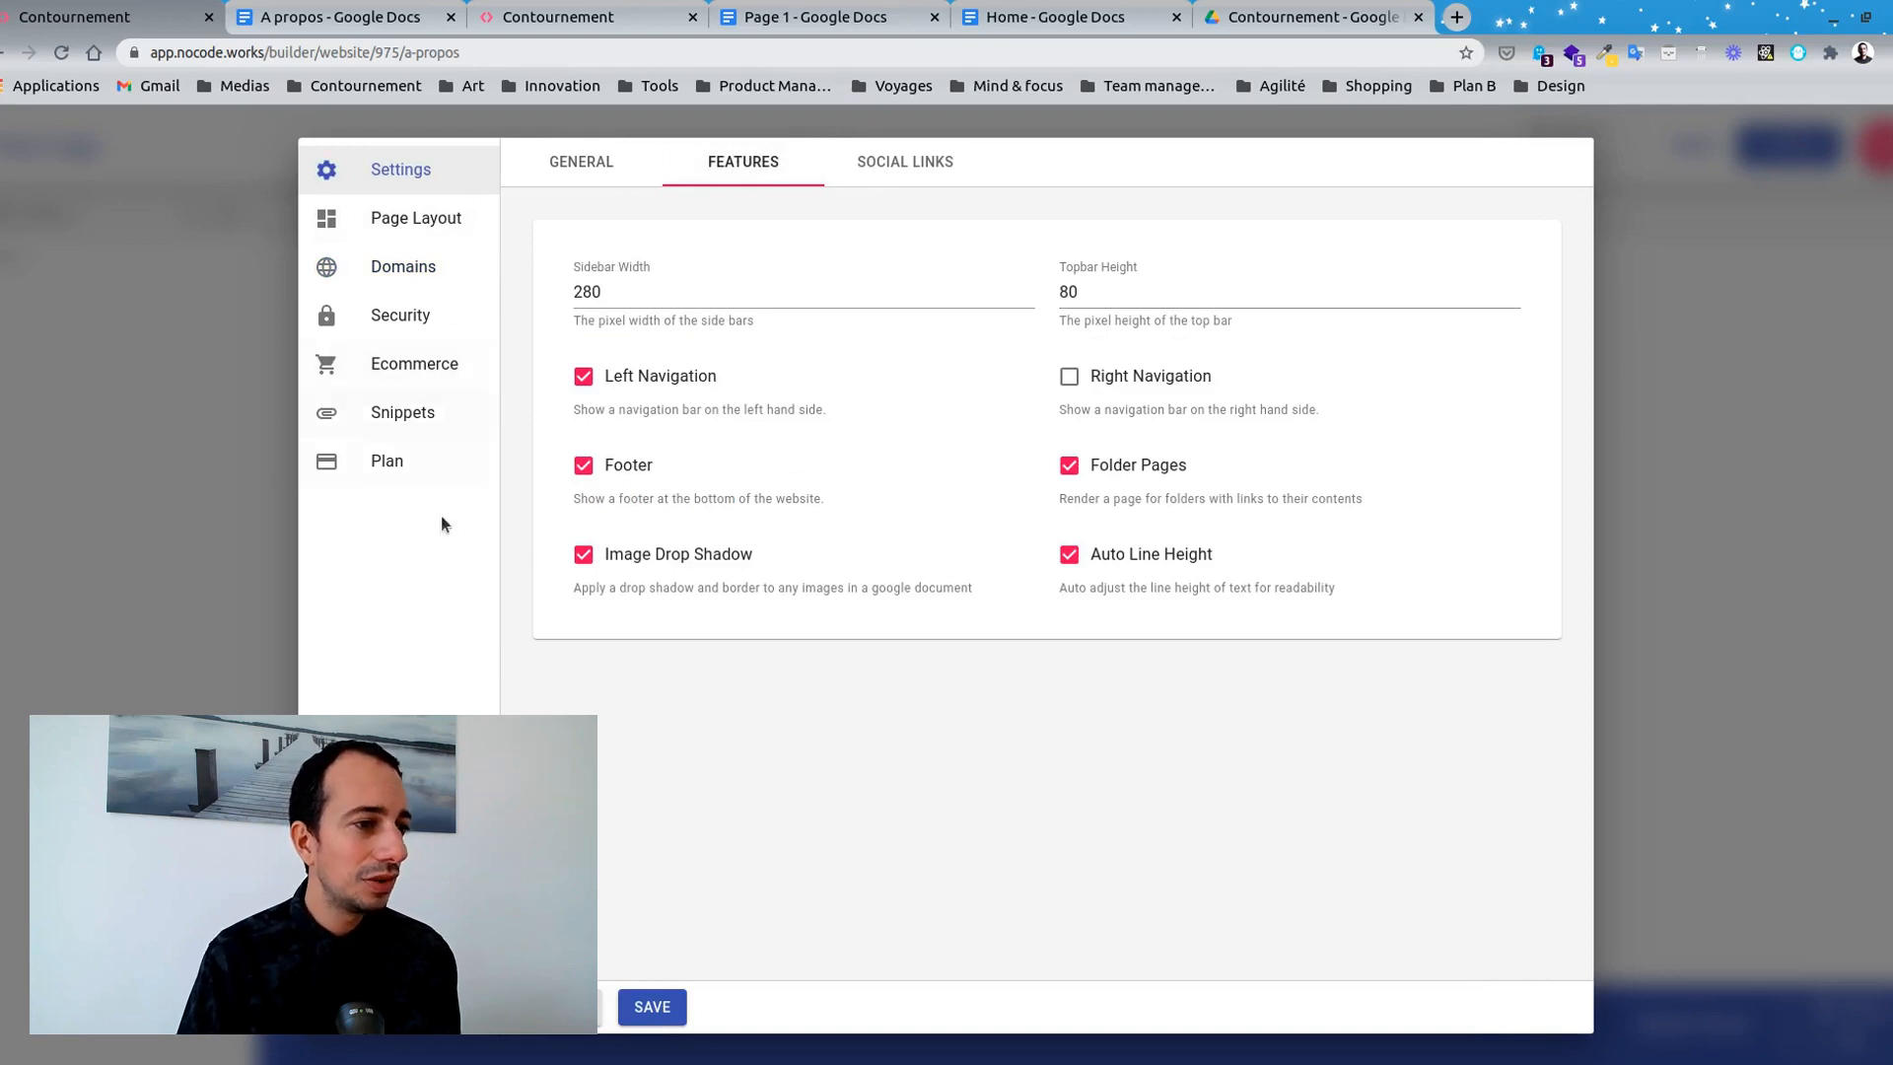
click(560, 1007)
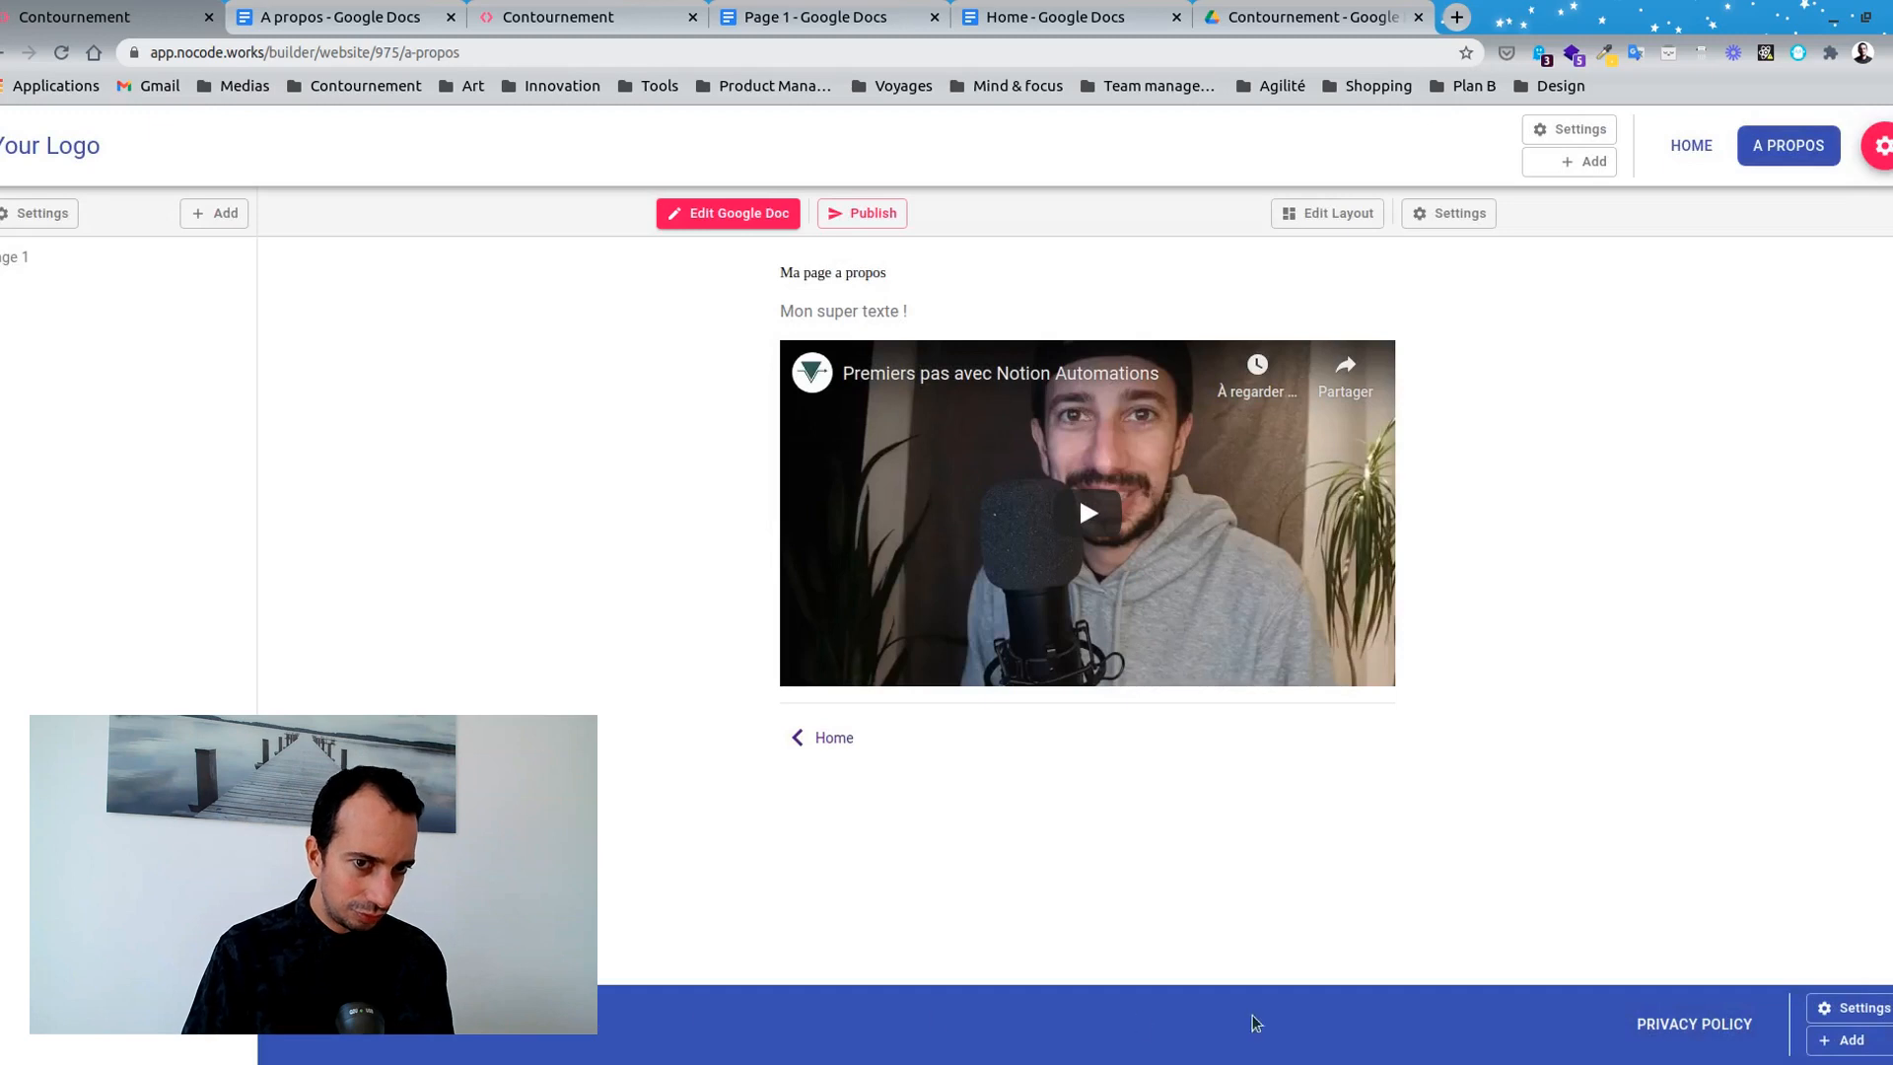
Examine the footer section's sorting and Drive folder settings, and close them without saving.
click(1849, 1007)
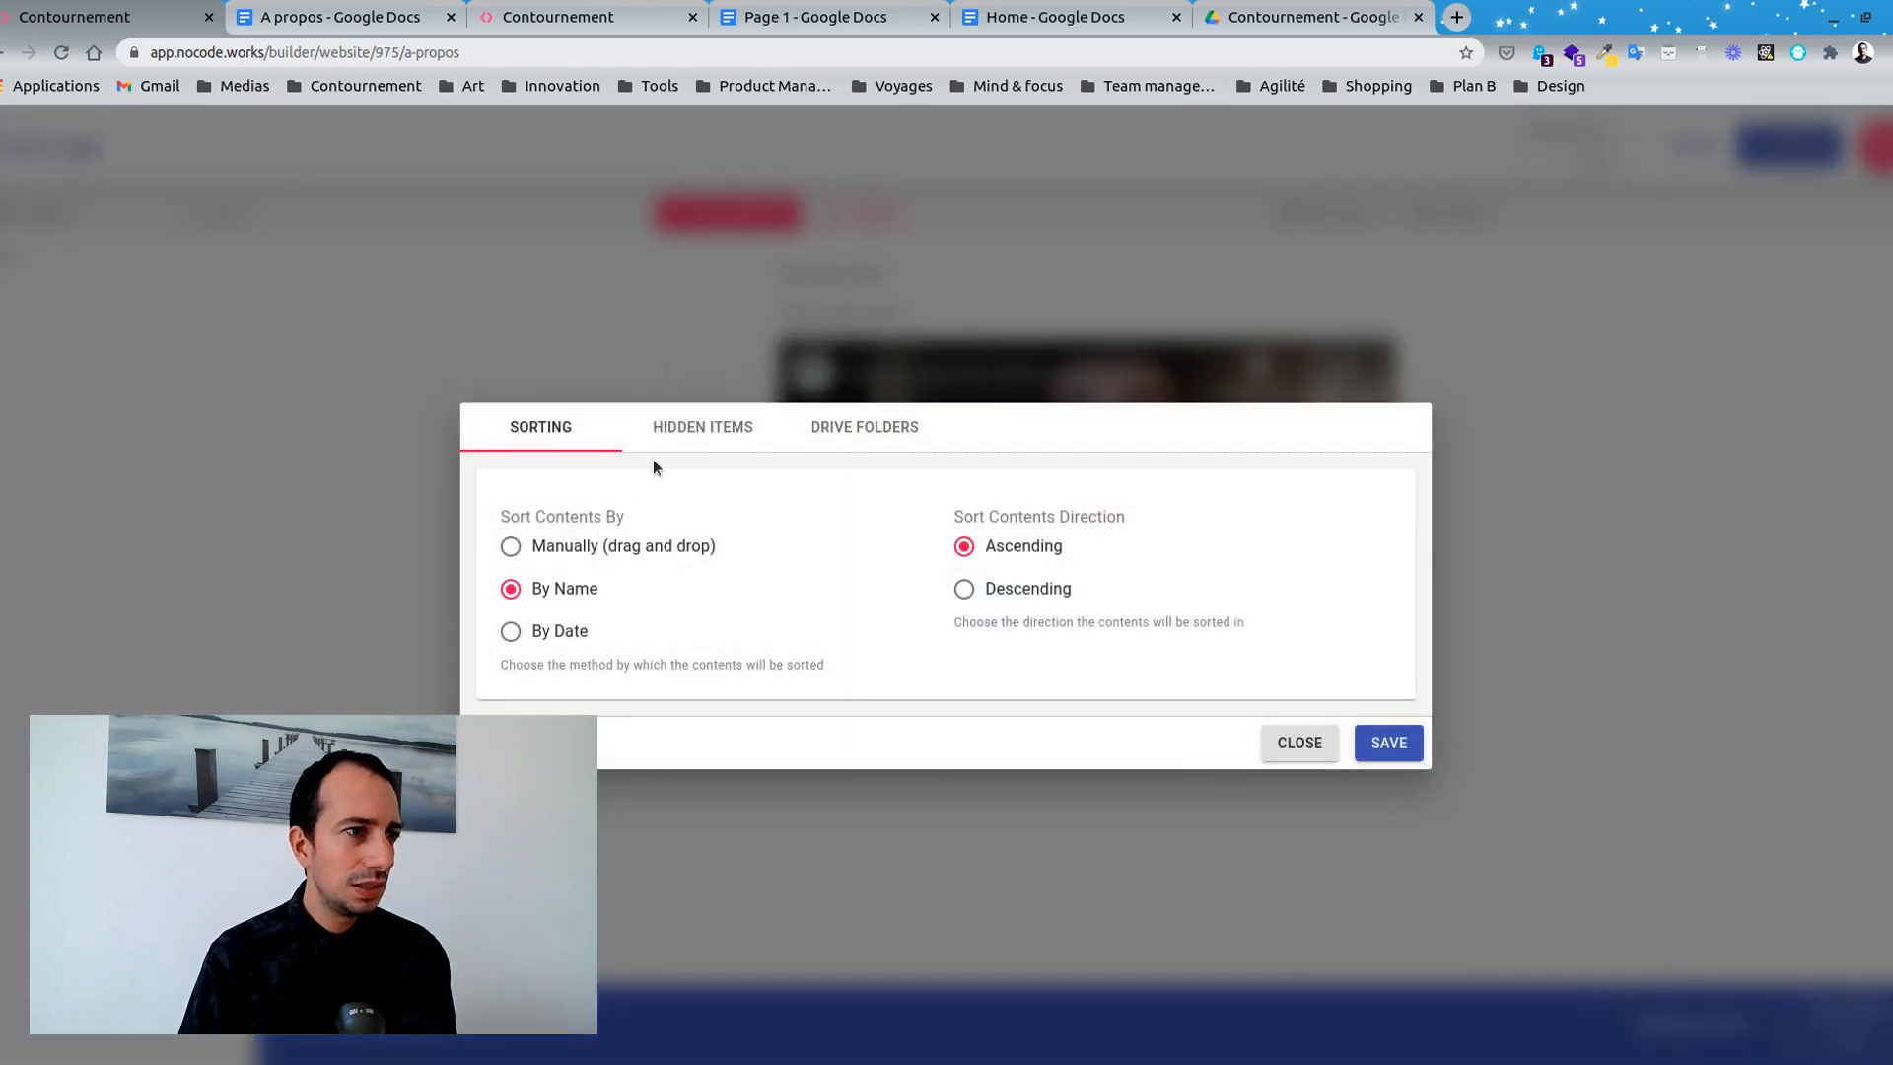
click(682, 483)
click(544, 483)
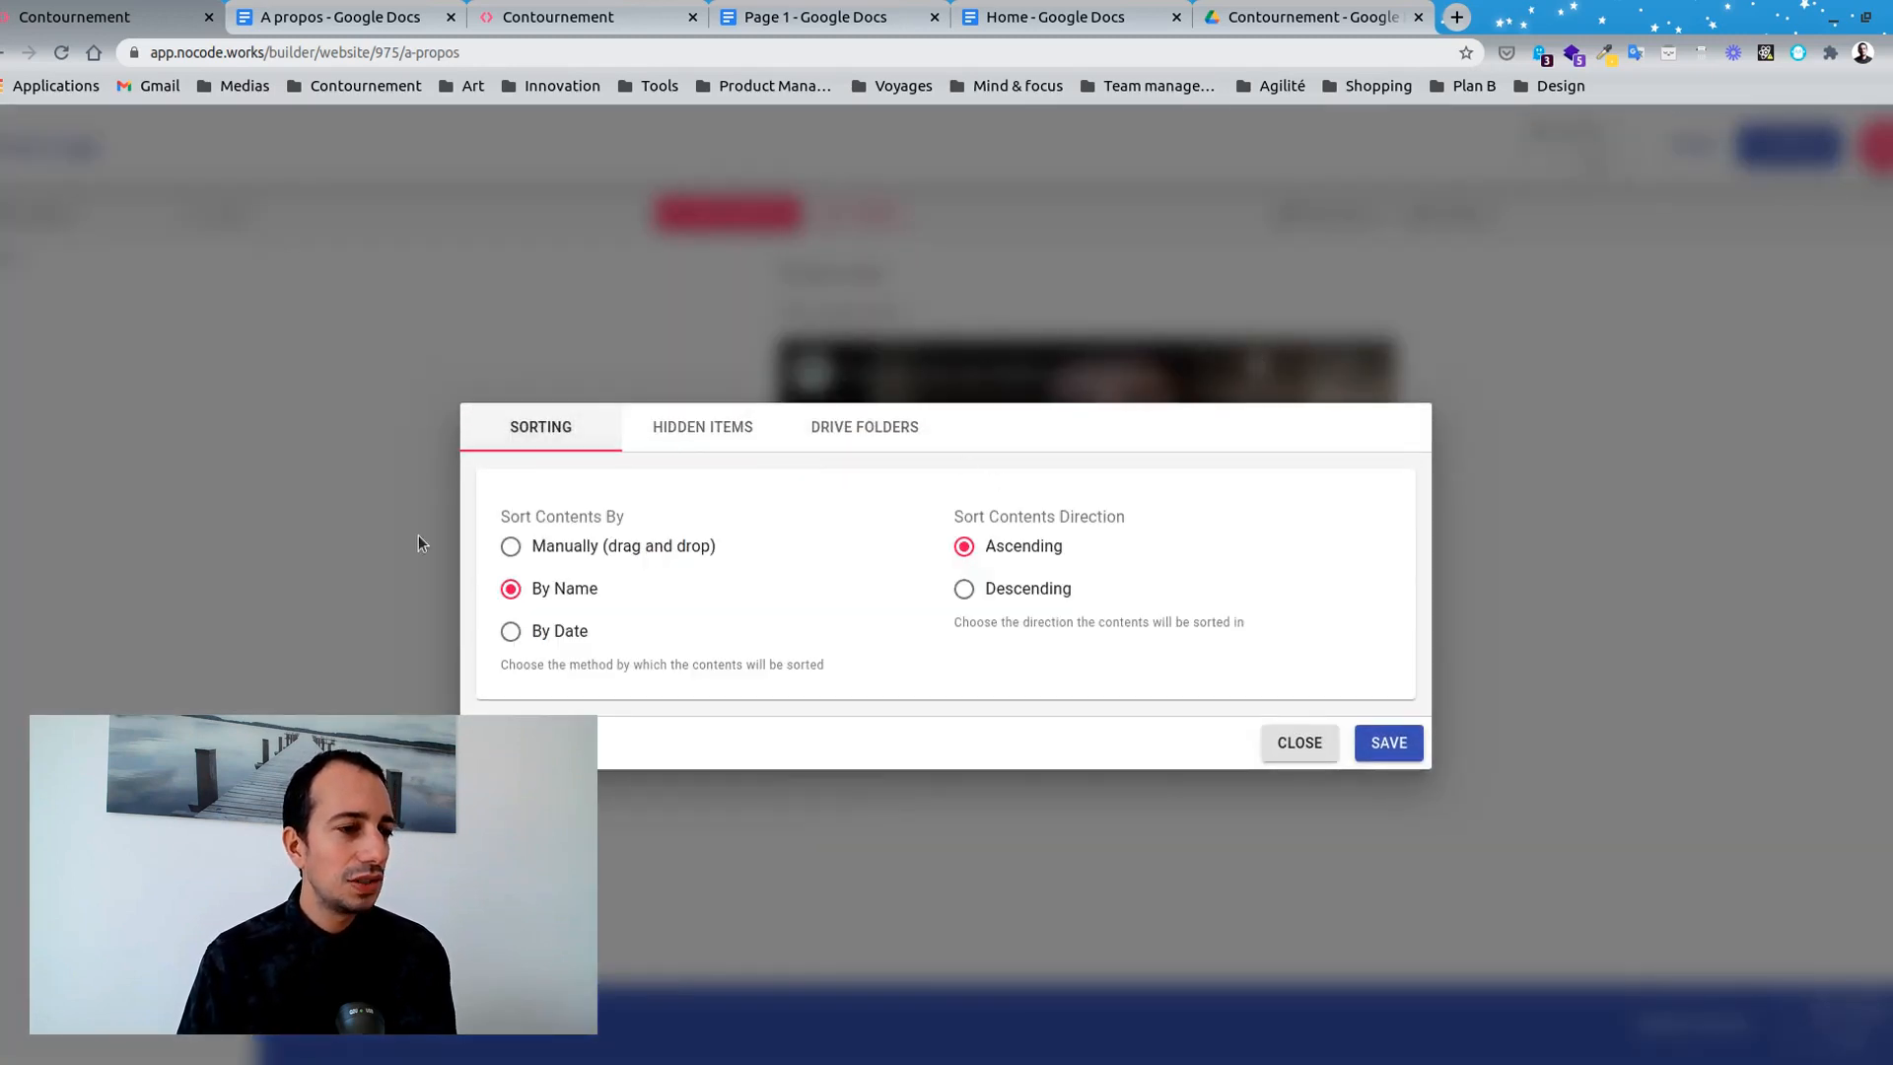
click(847, 434)
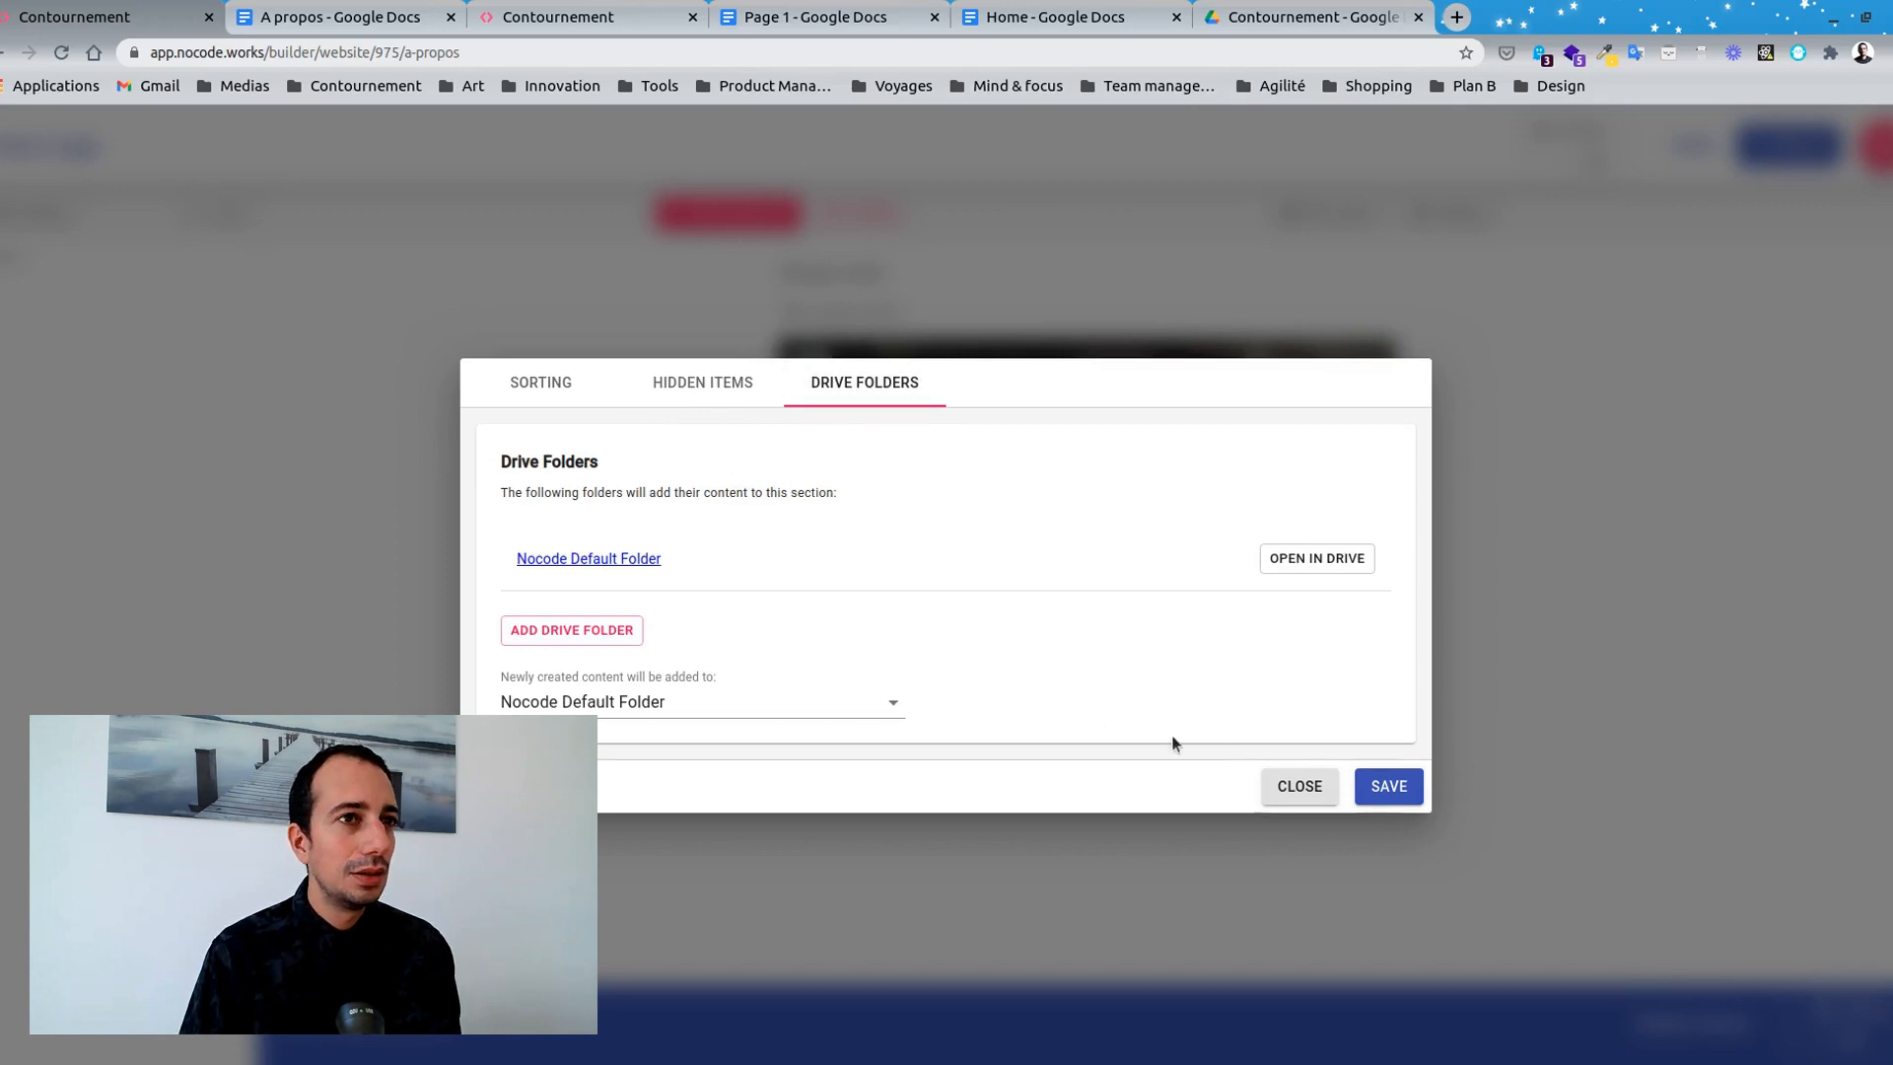
click(1299, 786)
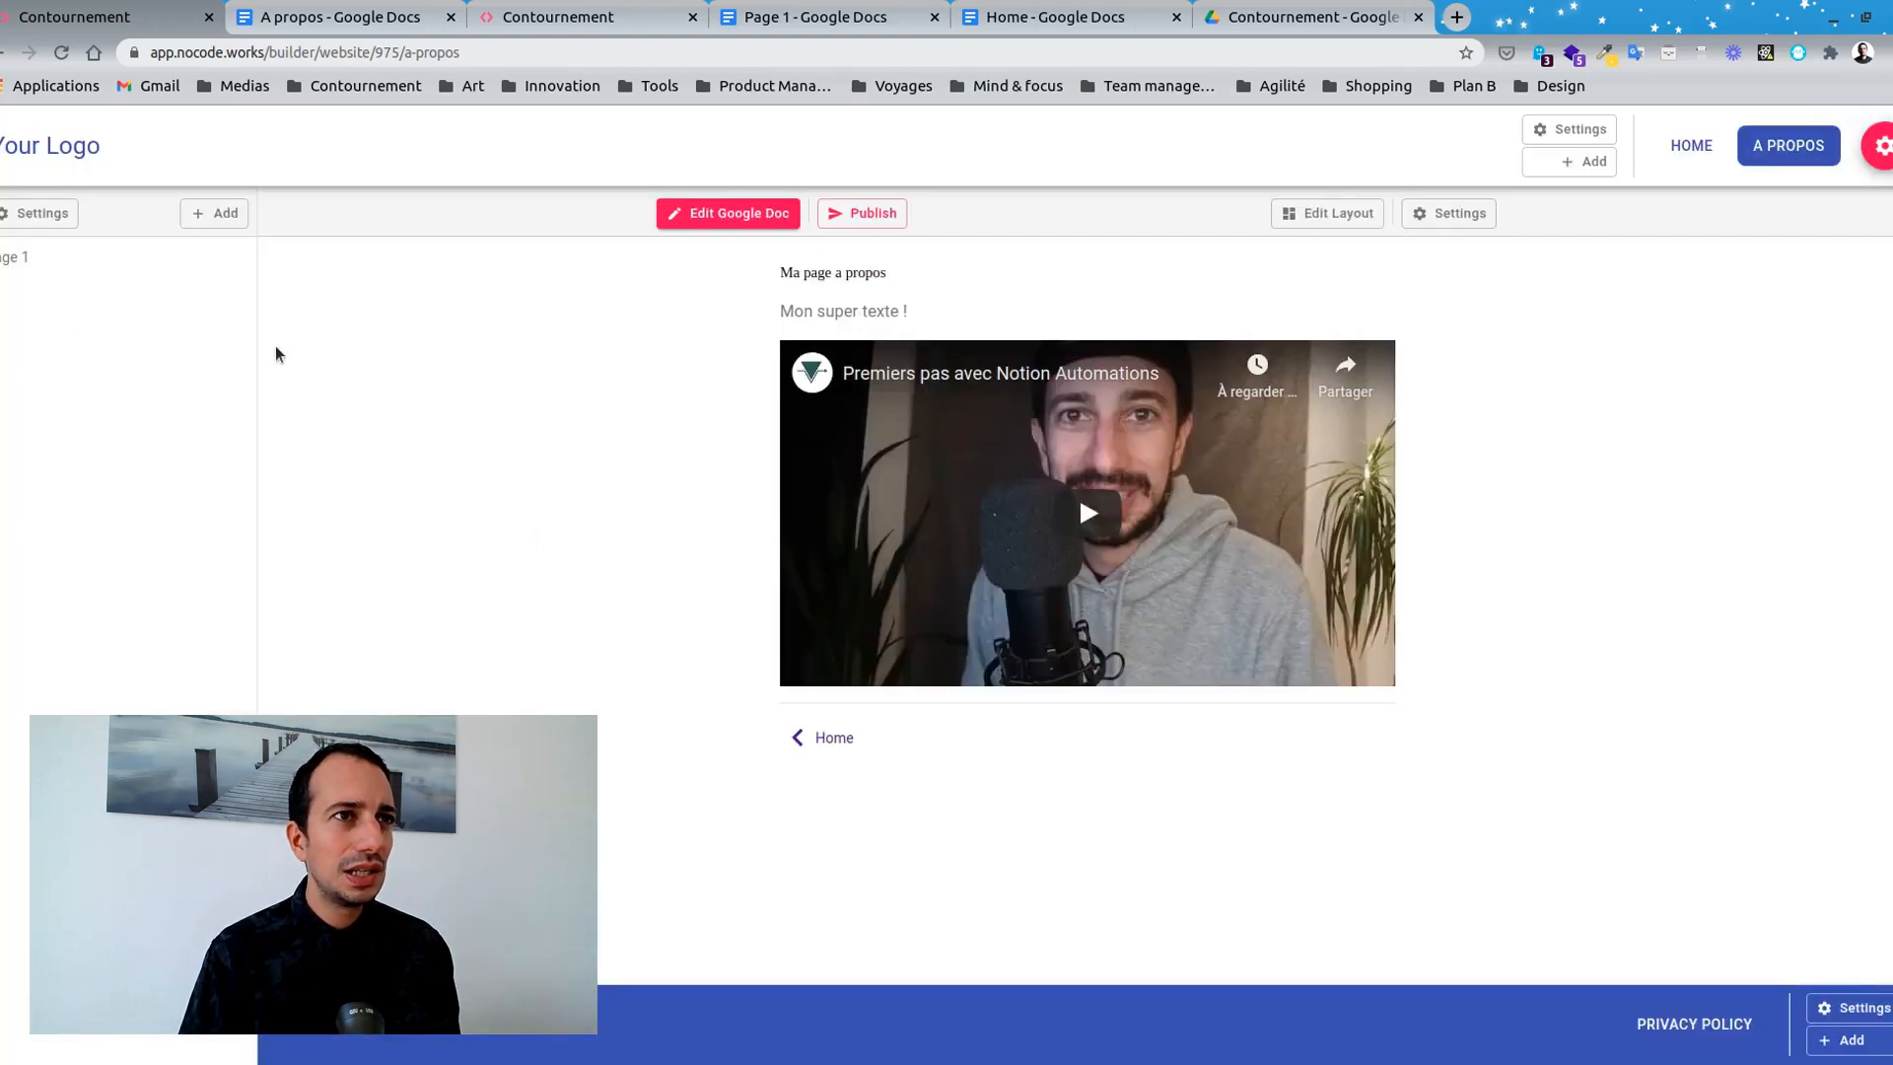